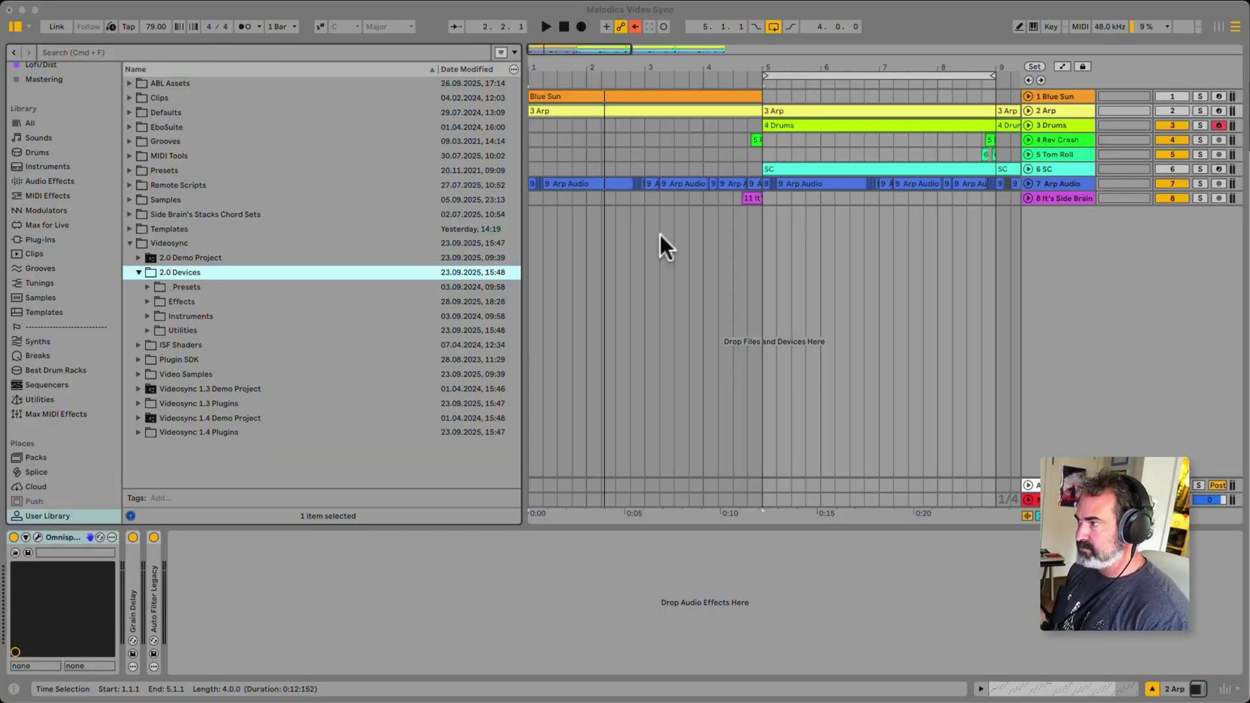
Launch Videosync, then shrink its output window and place it over the arrangement.
key(super+space)
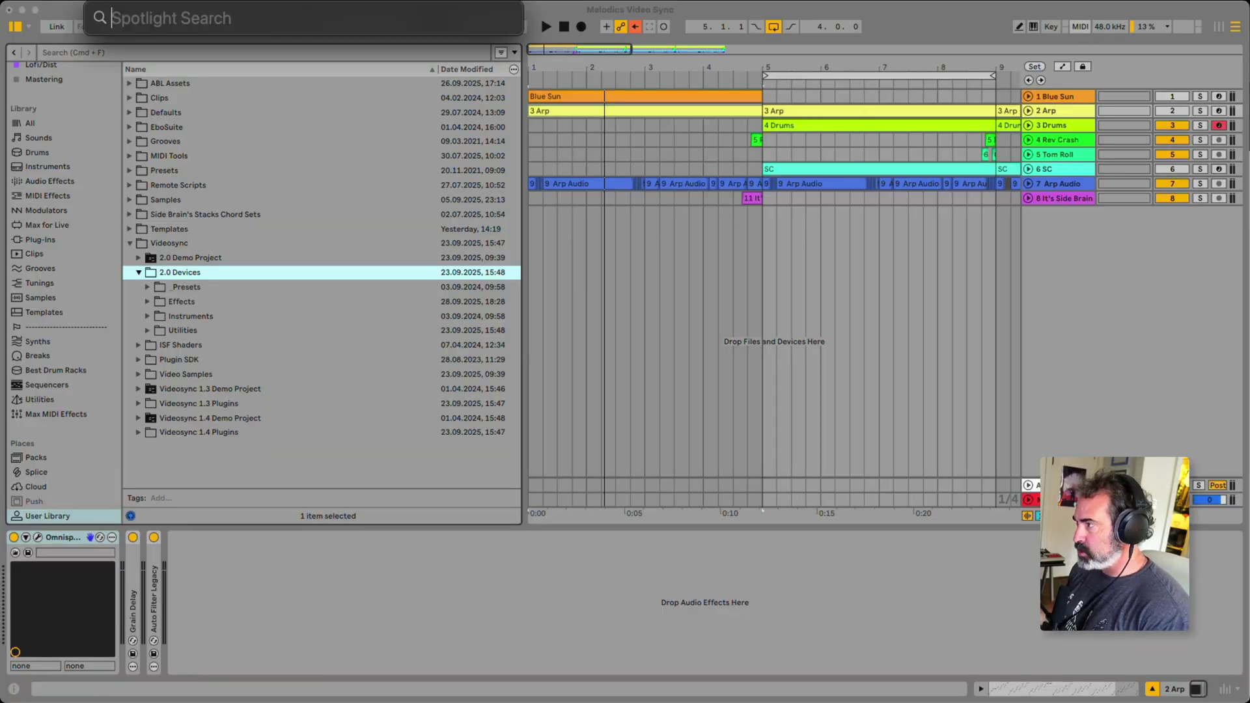
text(iv)
text(d)
key(BackSpace)
text(ideo)
key(Return)
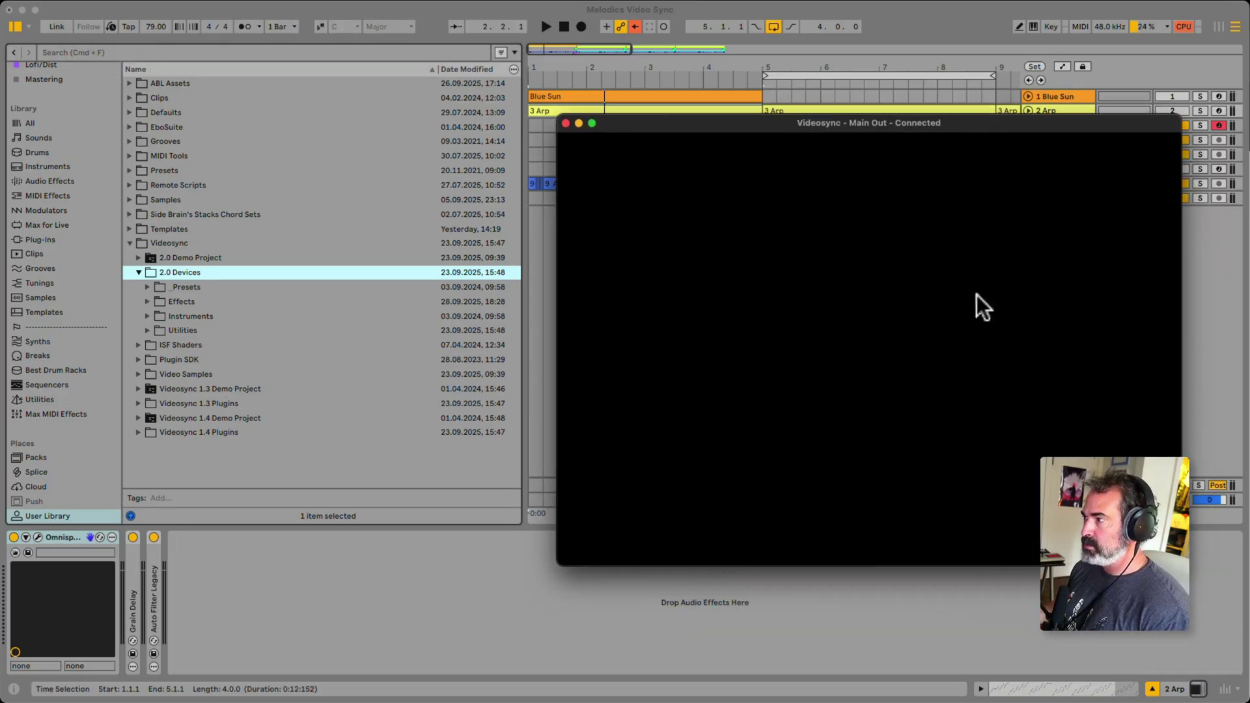
drag(1171, 557, 1107, 451)
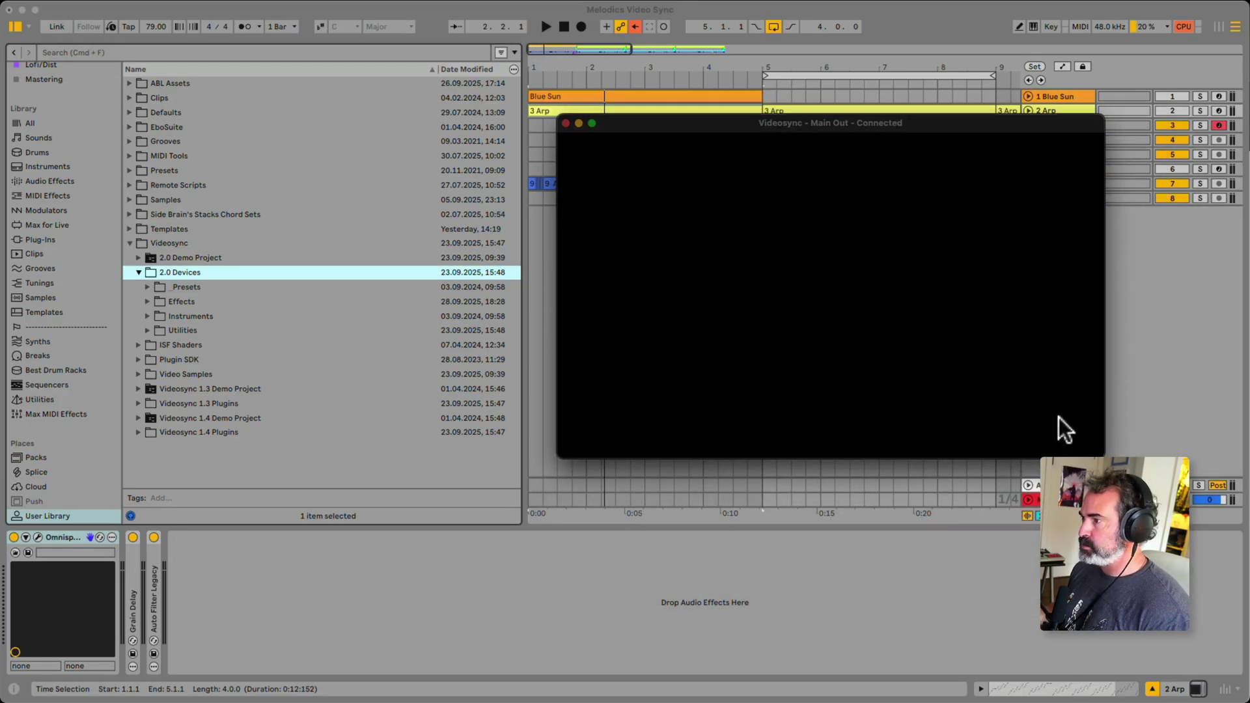
drag(866, 131, 907, 149)
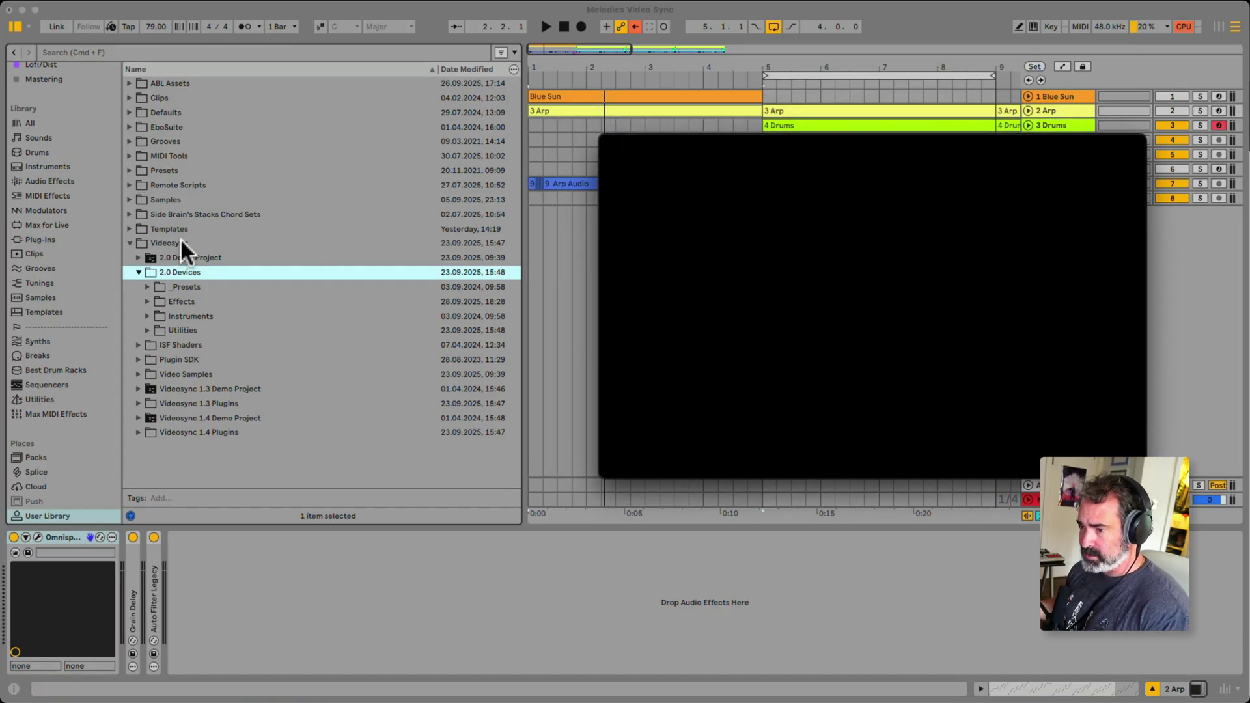
Inspect the Videosync folder in the User Library and its 2.0 Devices subfolder.
scroll(65, 417, down, 2)
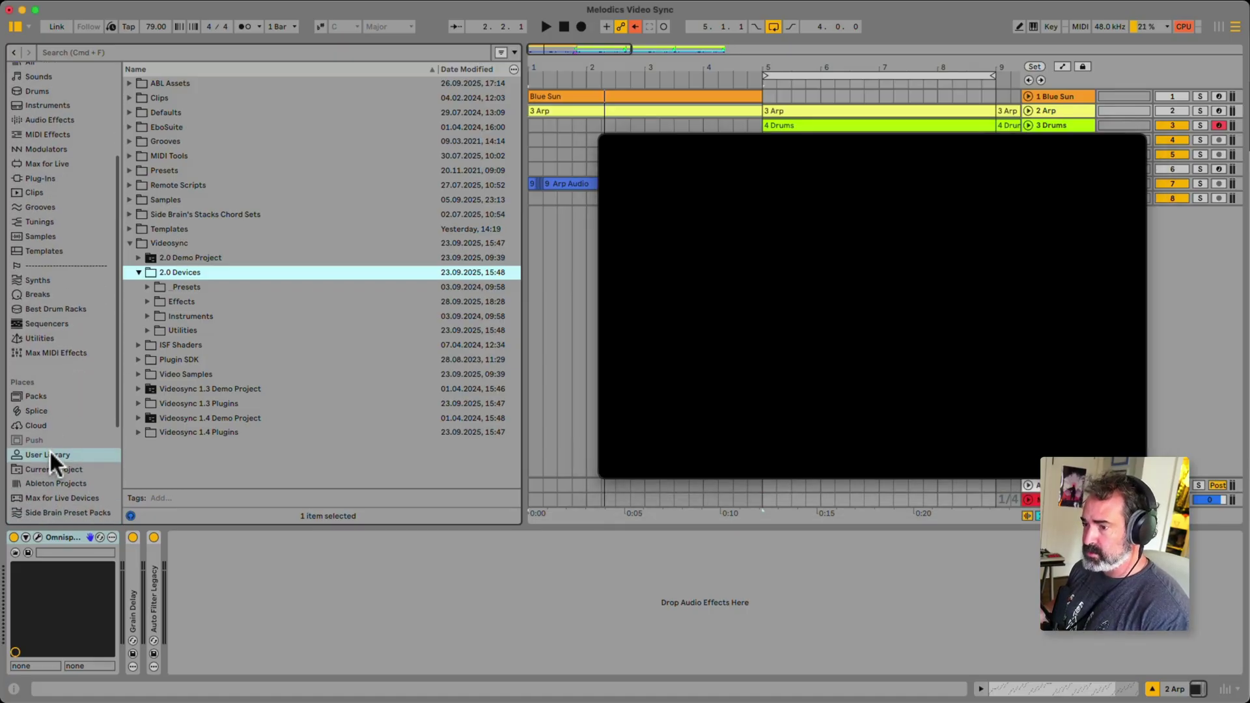
click(173, 245)
click(128, 241)
click(128, 242)
click(189, 274)
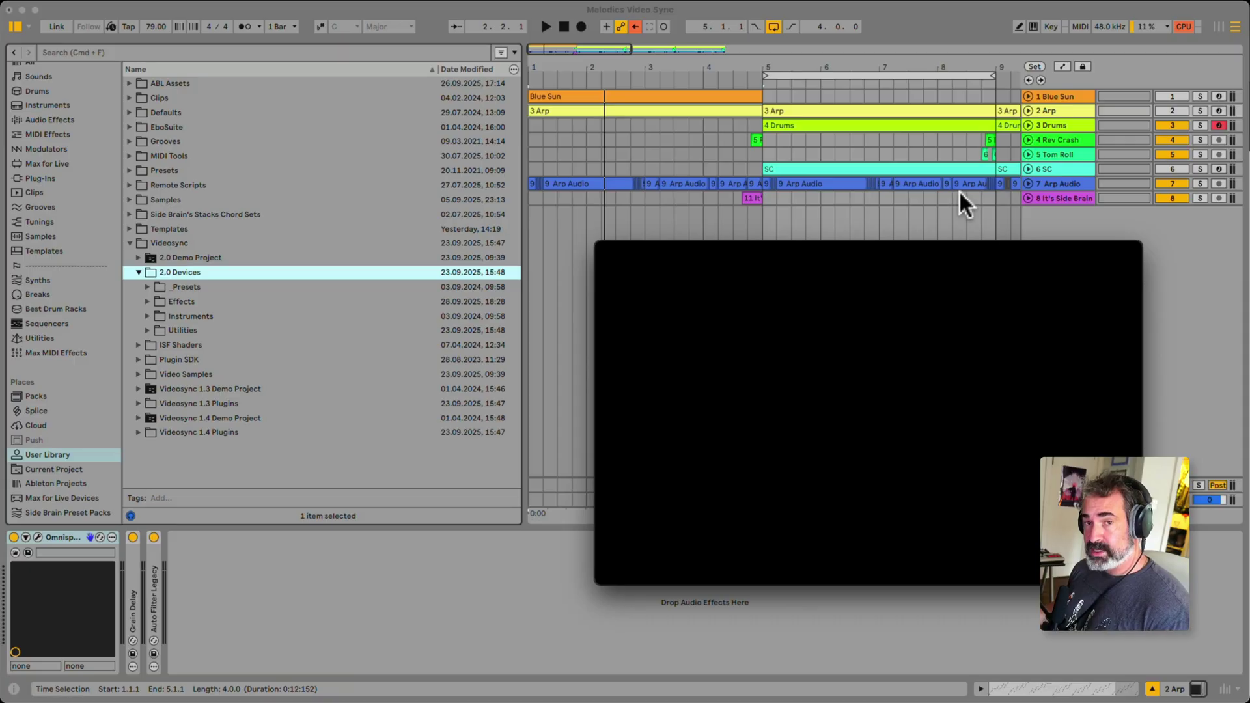
Unfold and solo the Arp track, expand its Grain Delay device, and play back the arpeggio.
click(1030, 109)
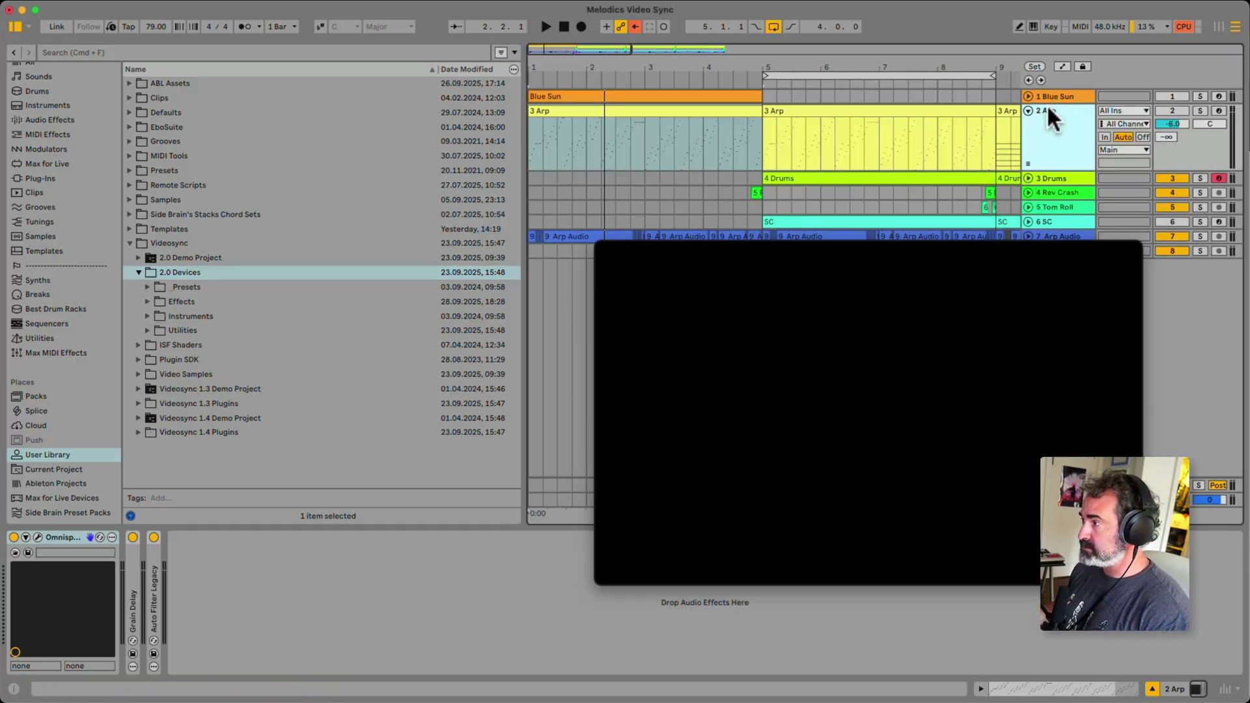
click(1198, 111)
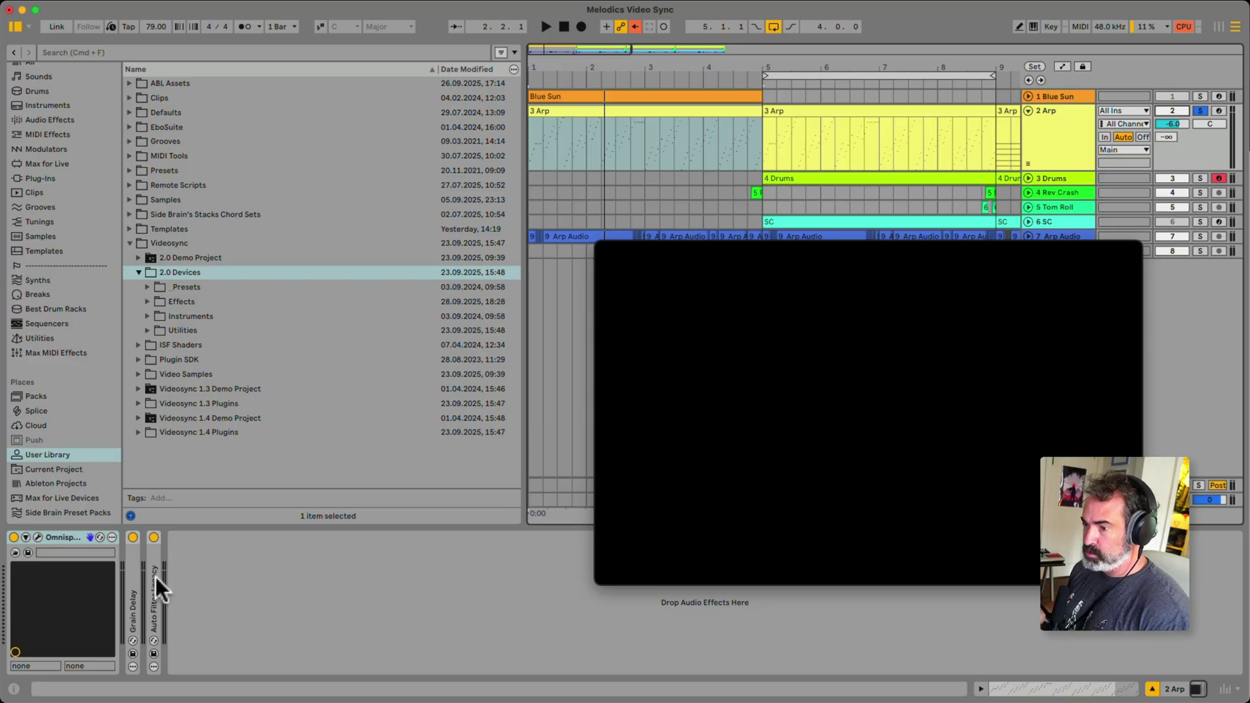
double_click(132, 576)
key(space)
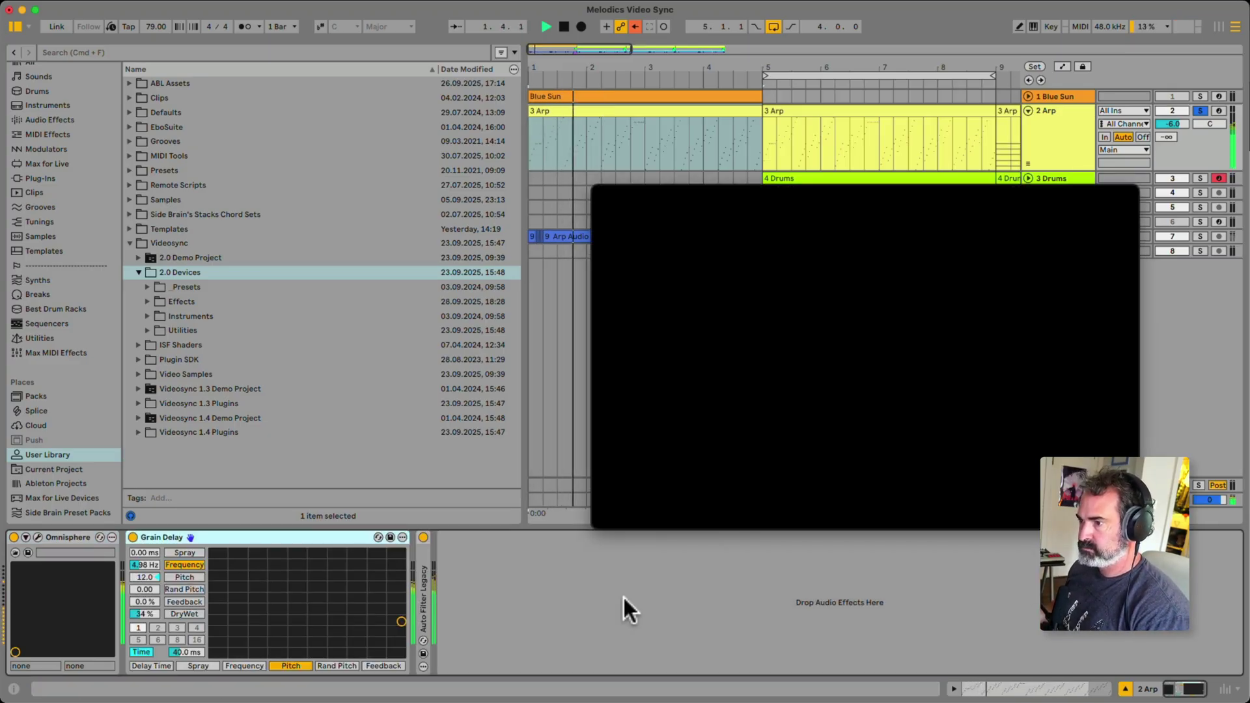
key(space)
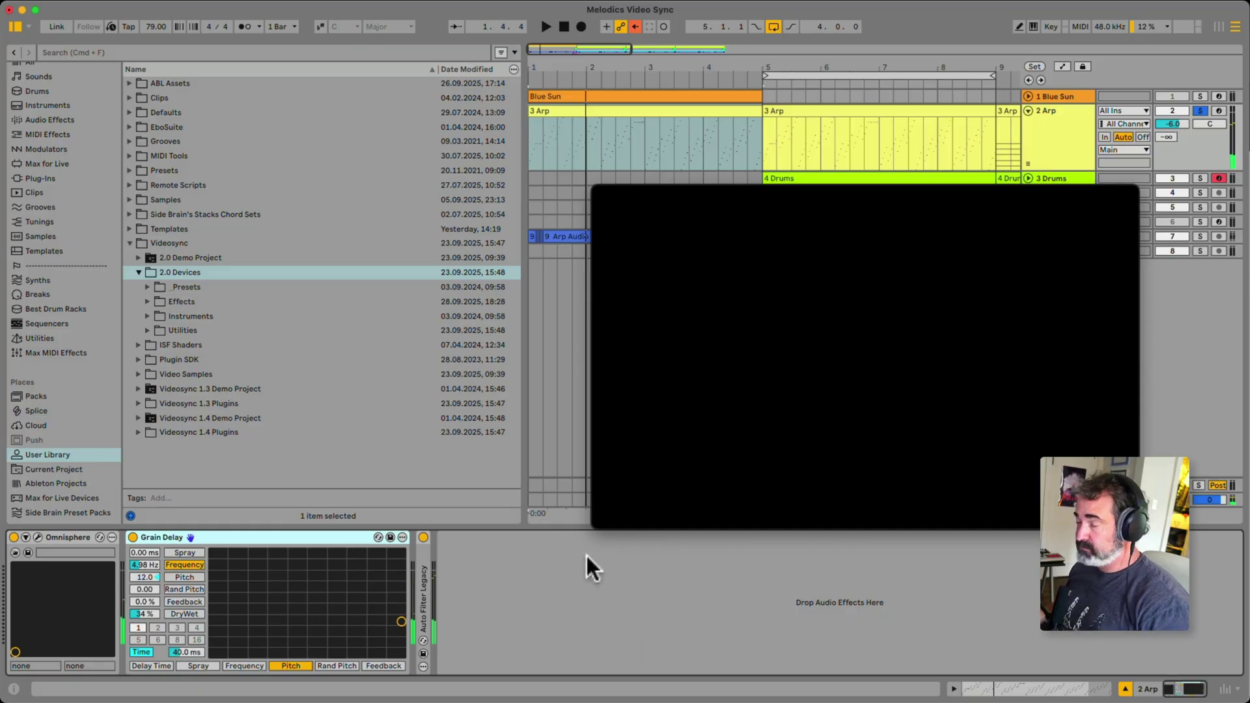
Group Omnisphere into an Instrument Rack, add the Videosync Tabula instrument as a parallel chain, and play it back.
click(146, 315)
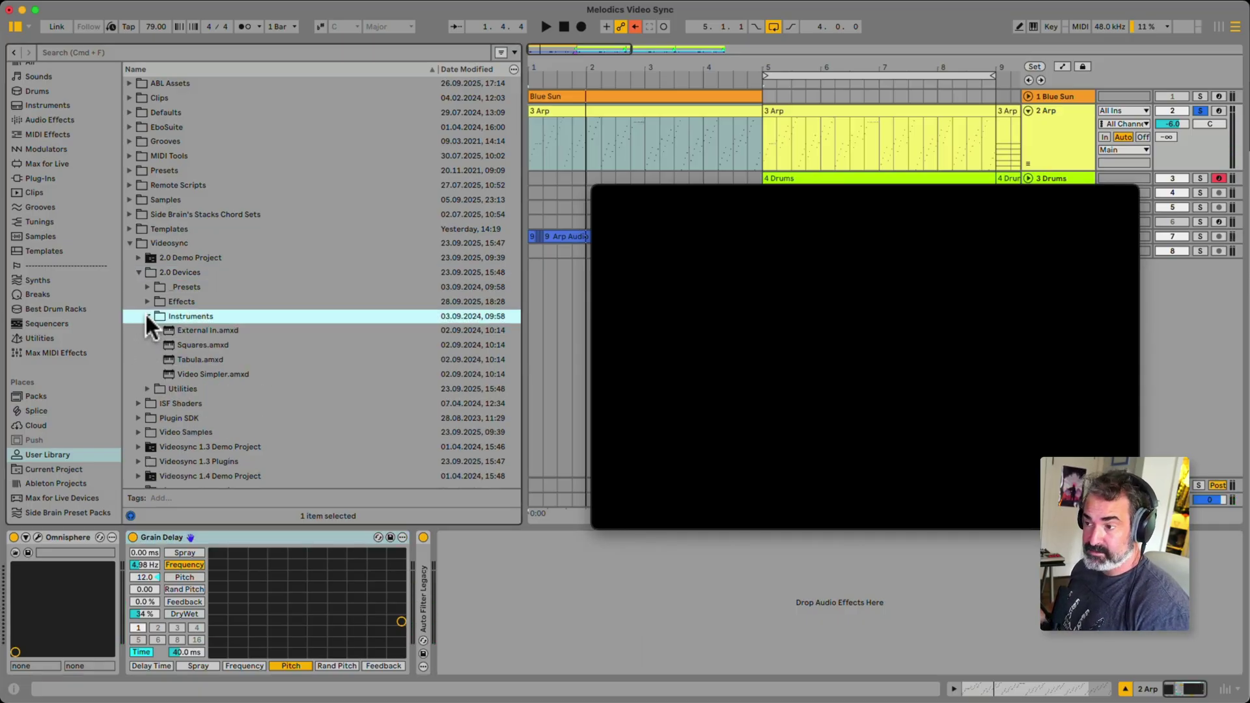
click(198, 359)
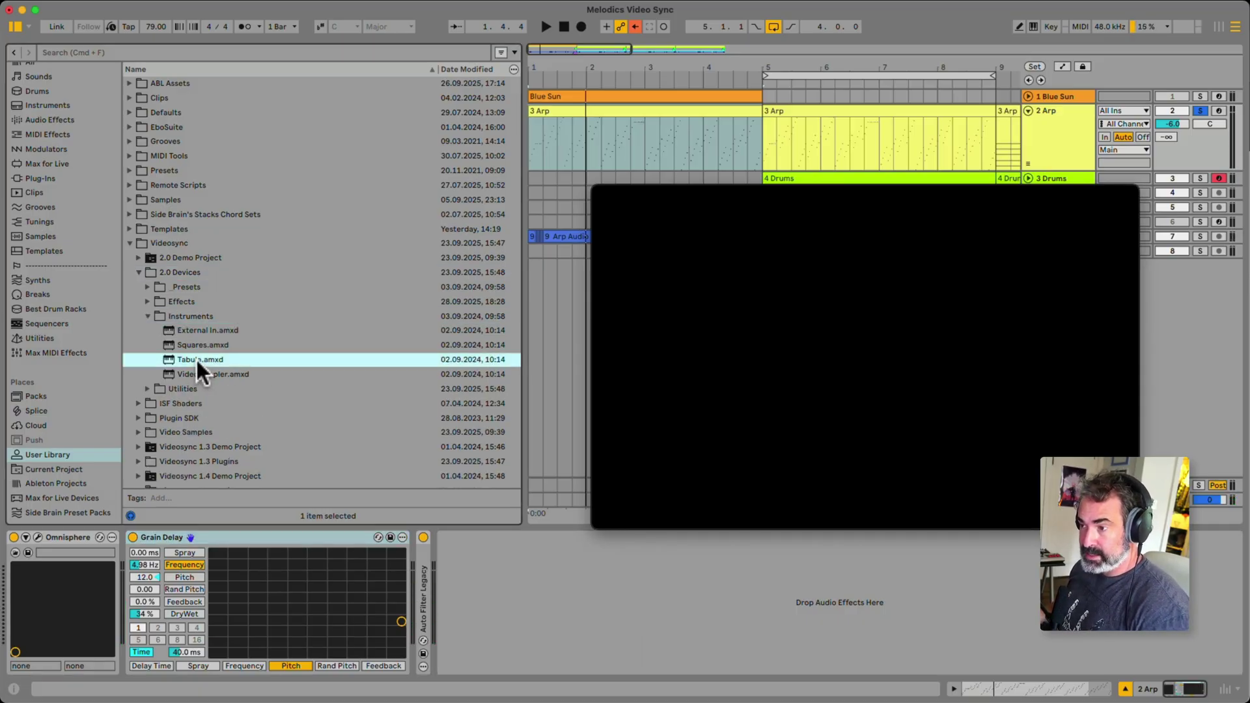
click(64, 537)
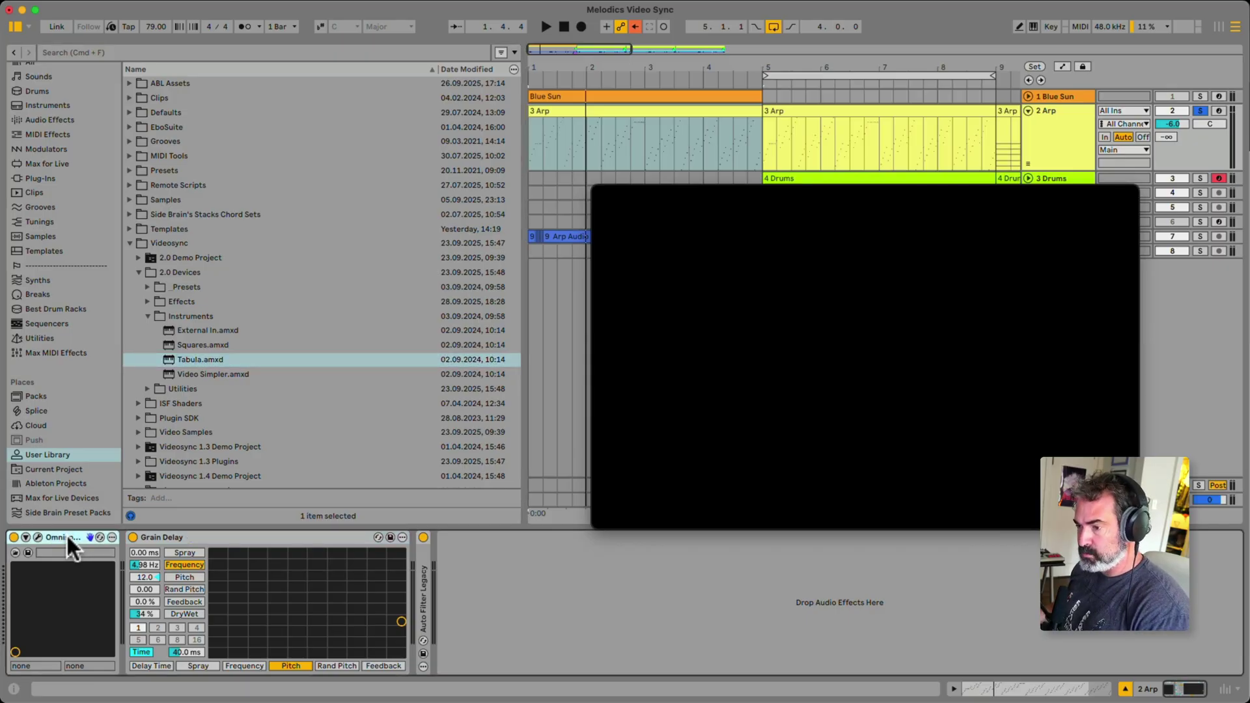
key(super+g)
click(15, 590)
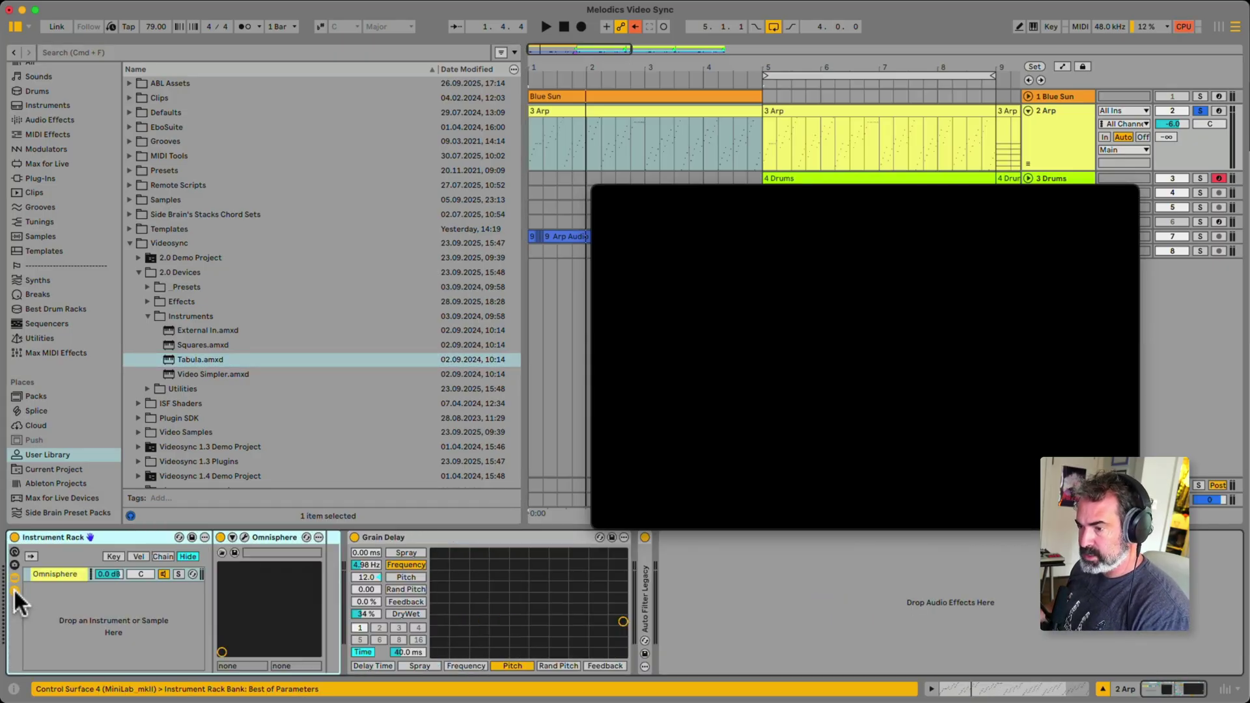
drag(186, 355, 150, 619)
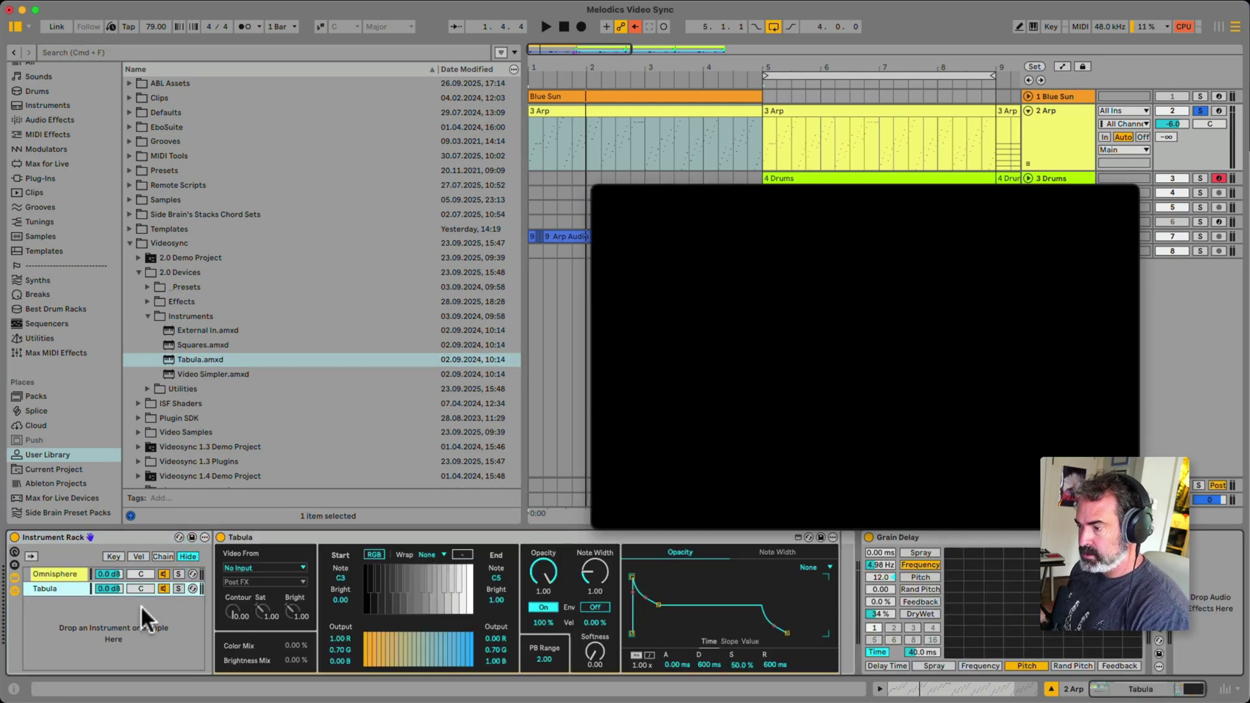
key(space)
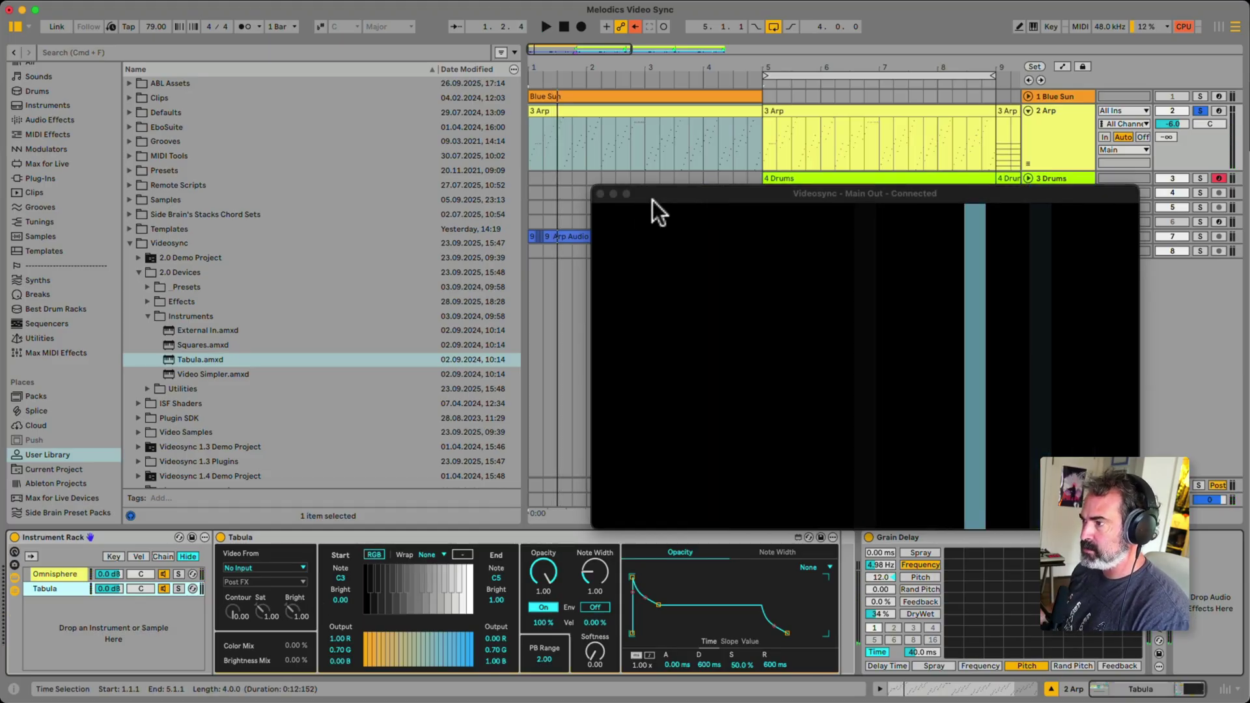
Check the Arp clip's note range and set Tabula's start note to C1 and end note to A#6.
double_click(624, 112)
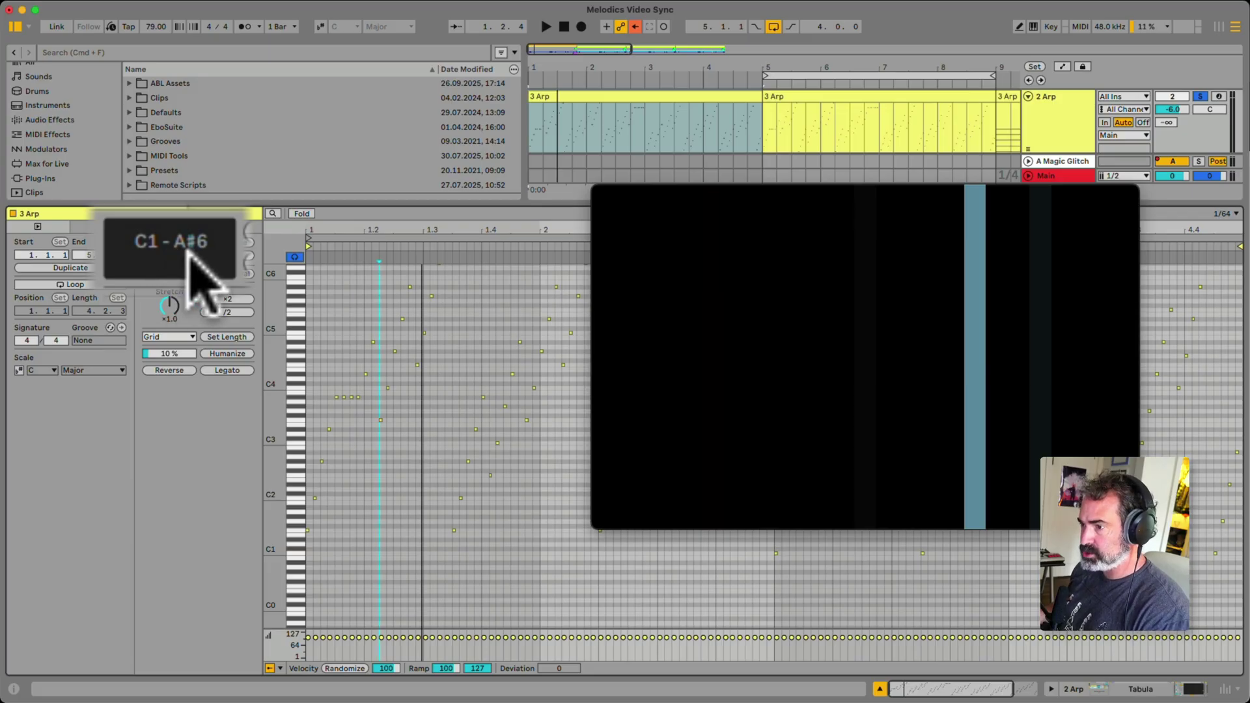
click(348, 344)
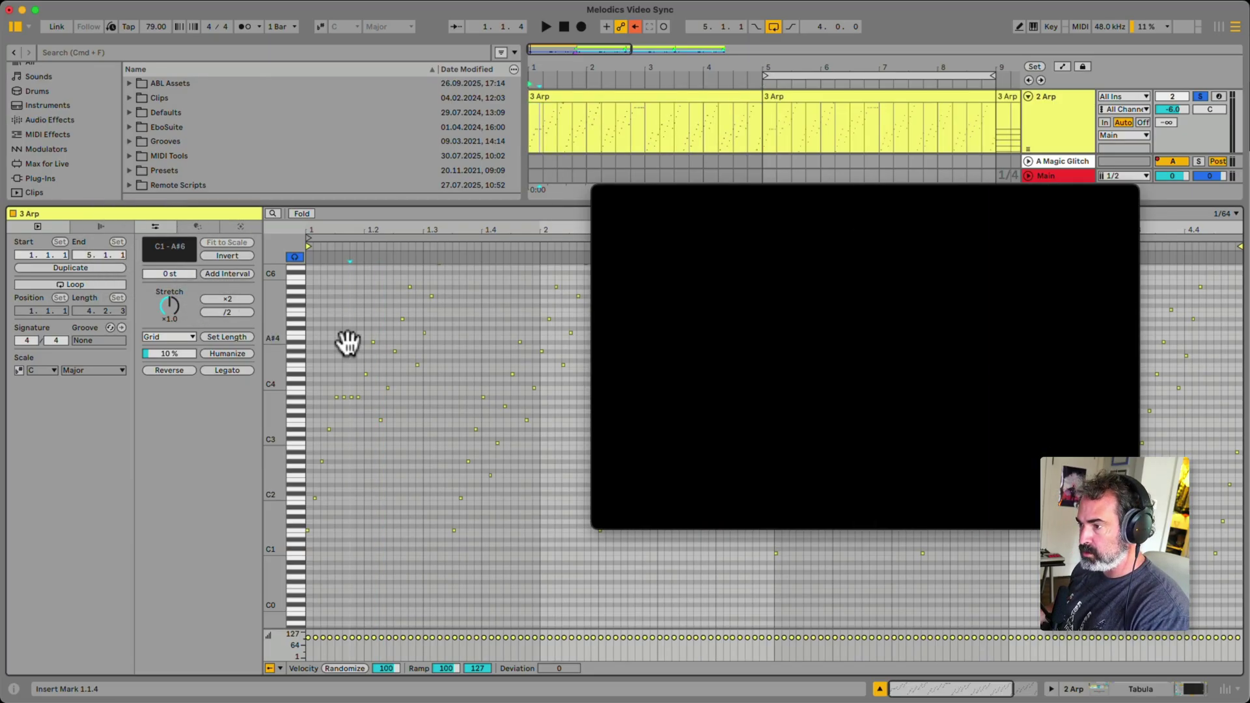
key(super+alt+4)
click(350, 576)
text(c1)
key(Return)
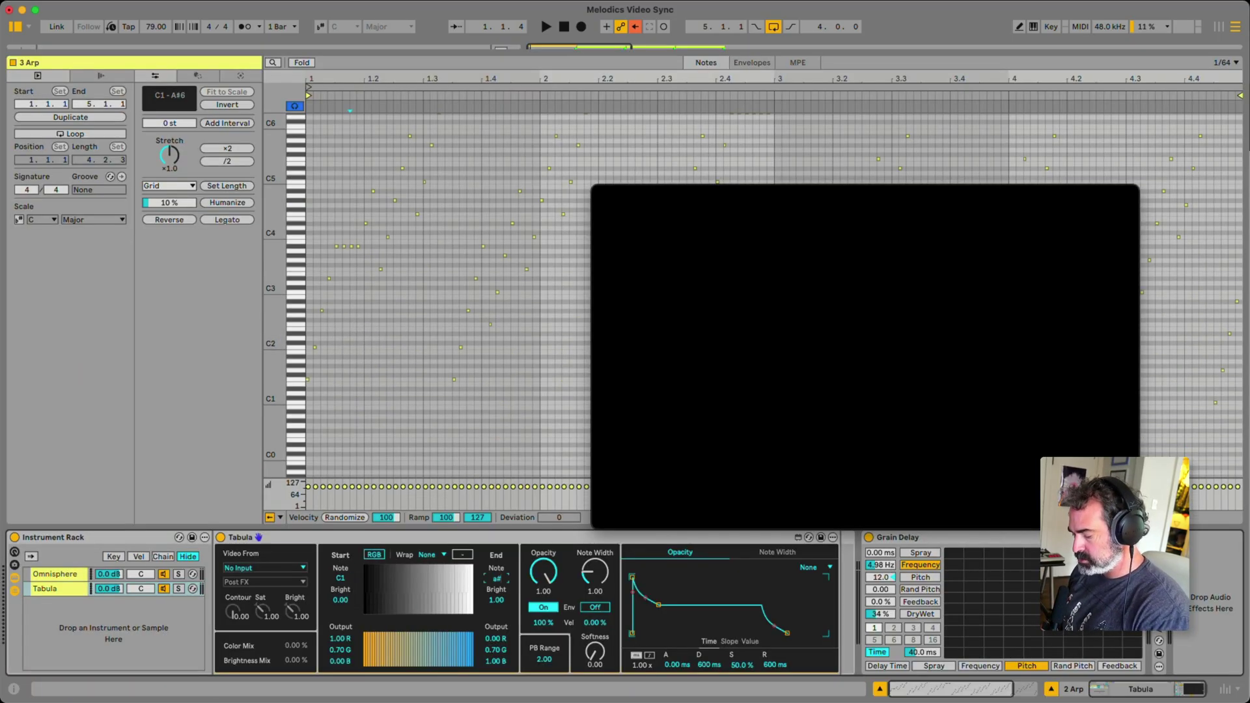
Play back the arpeggio and widen Tabula's stripes by setting Note Width to 4.37.
key(space)
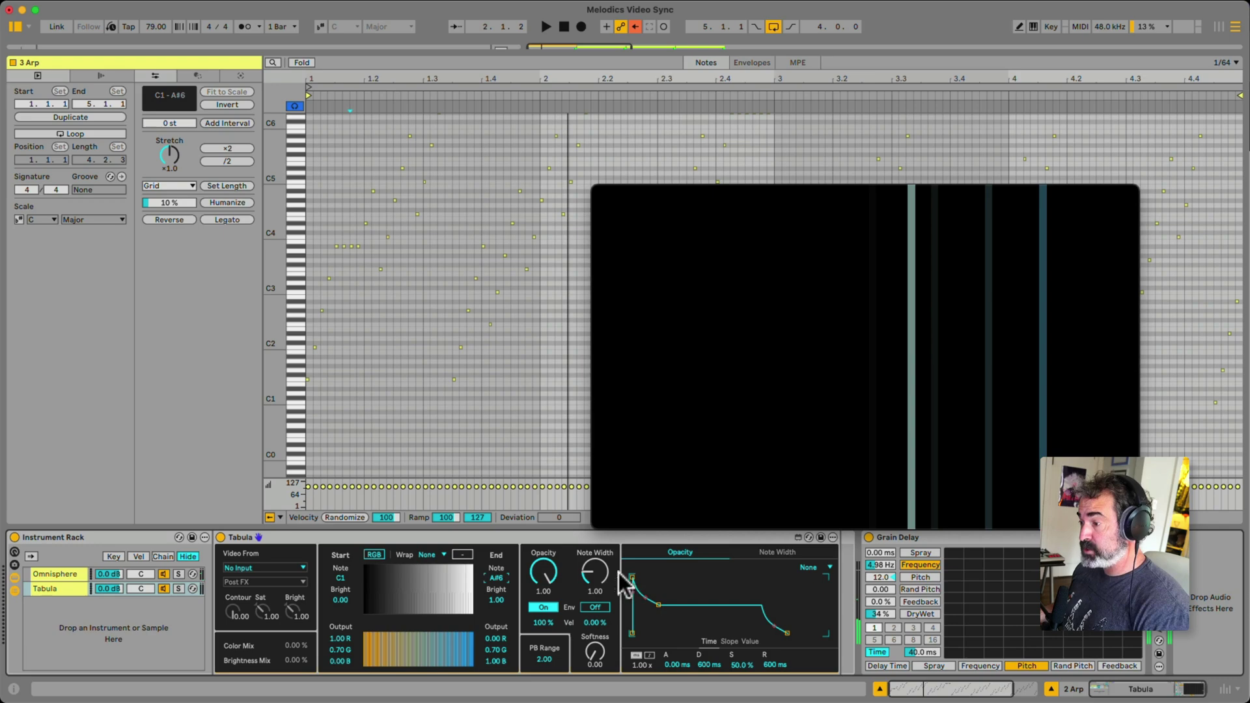
click(595, 574)
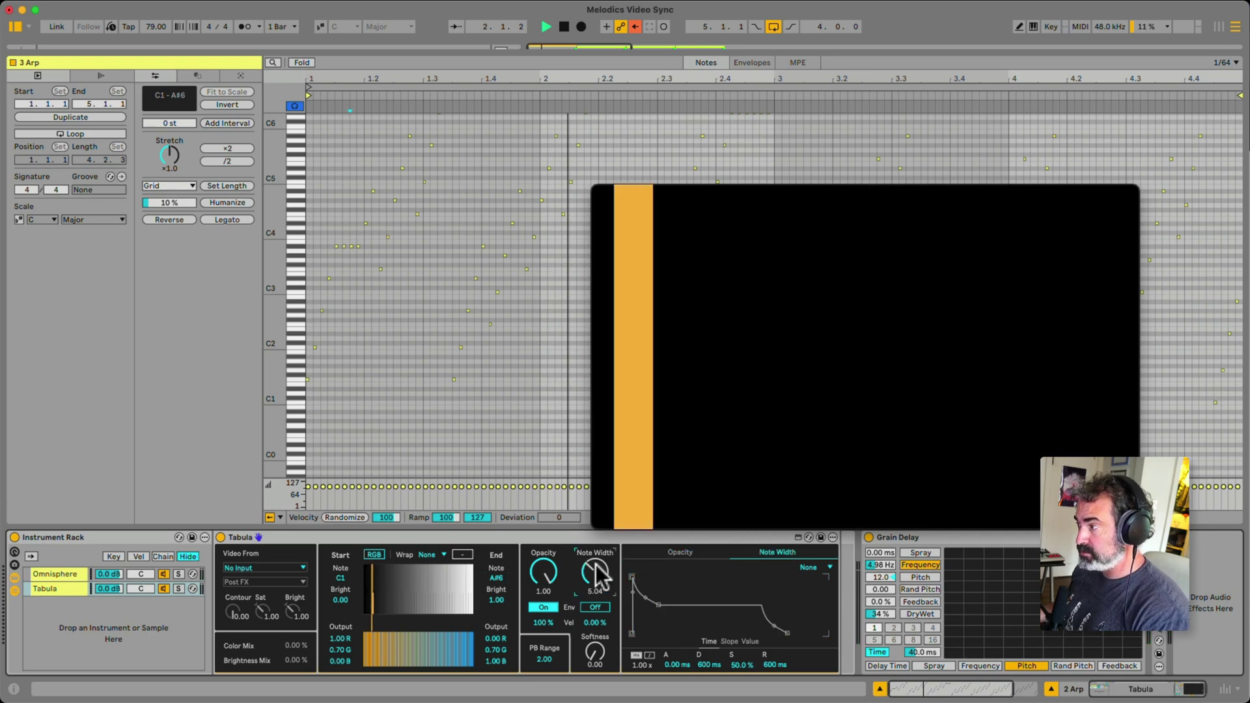
drag(596, 575, 595, 582)
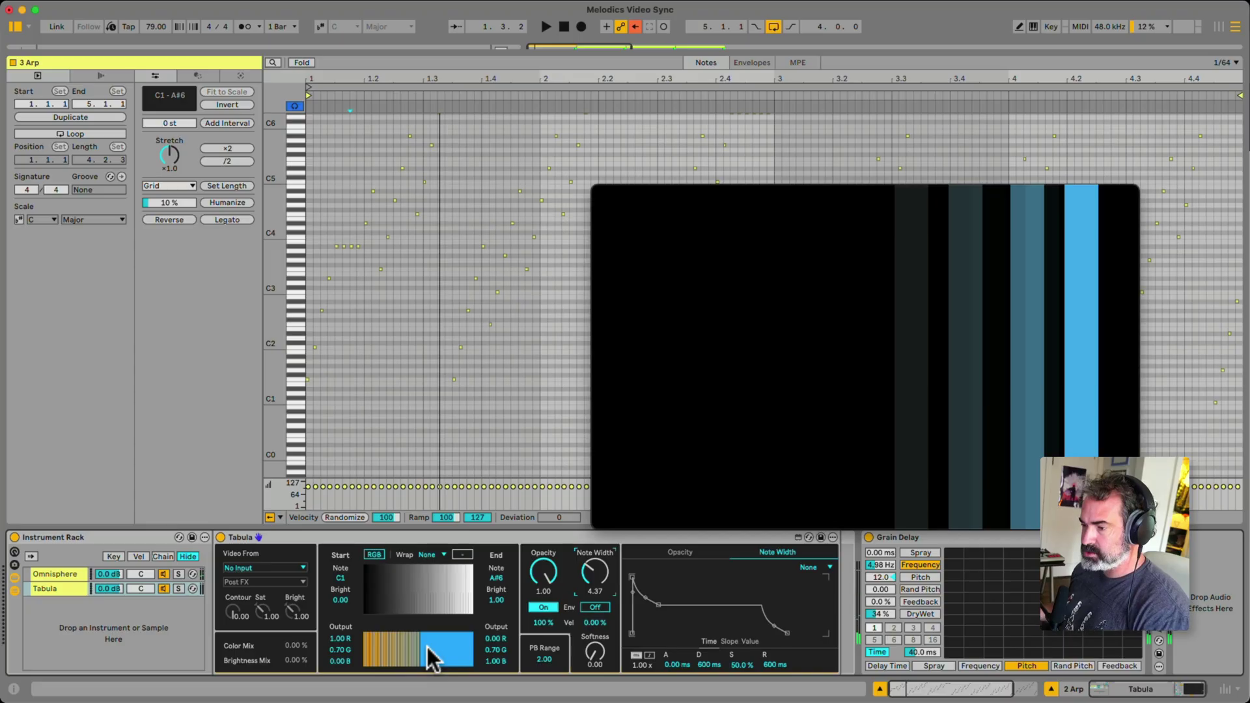
Add the Videosync Wavvy effect to the end of the Arp track's device chain and move the output window off the arrangement.
click(450, 66)
drag(446, 50, 409, 311)
click(147, 314)
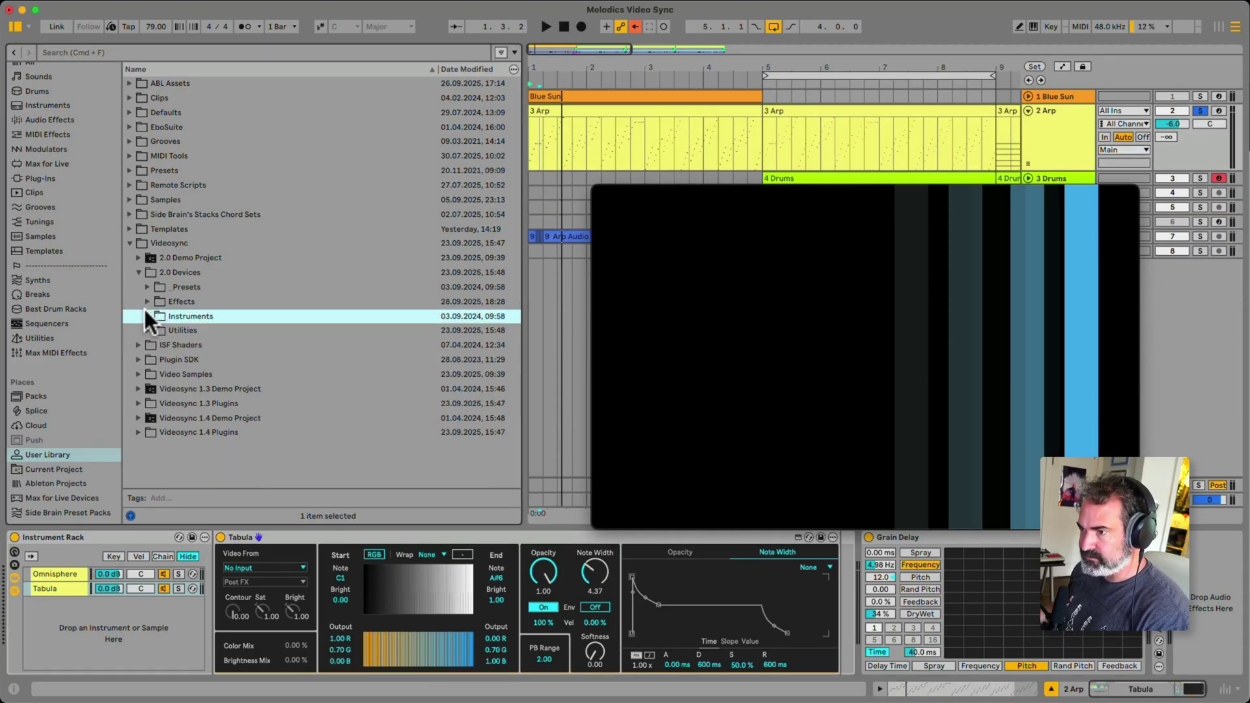
click(147, 302)
scroll(307, 392, down, 3)
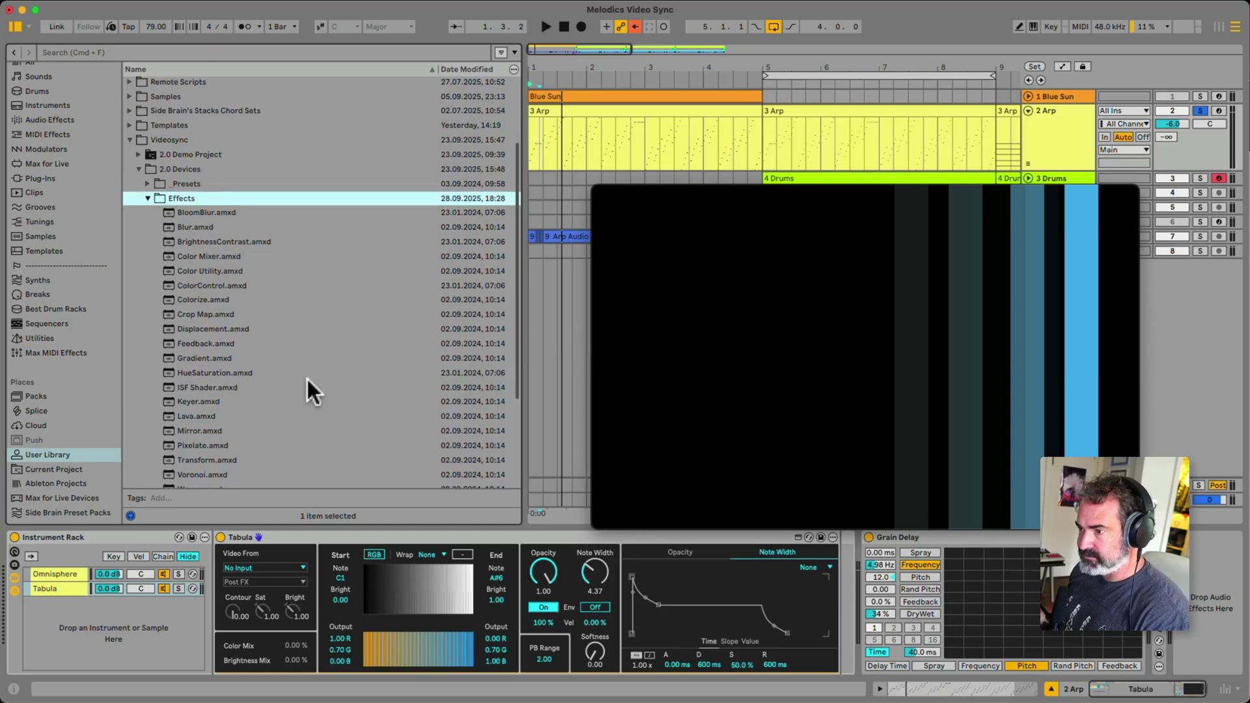
scroll(308, 380, down, 1)
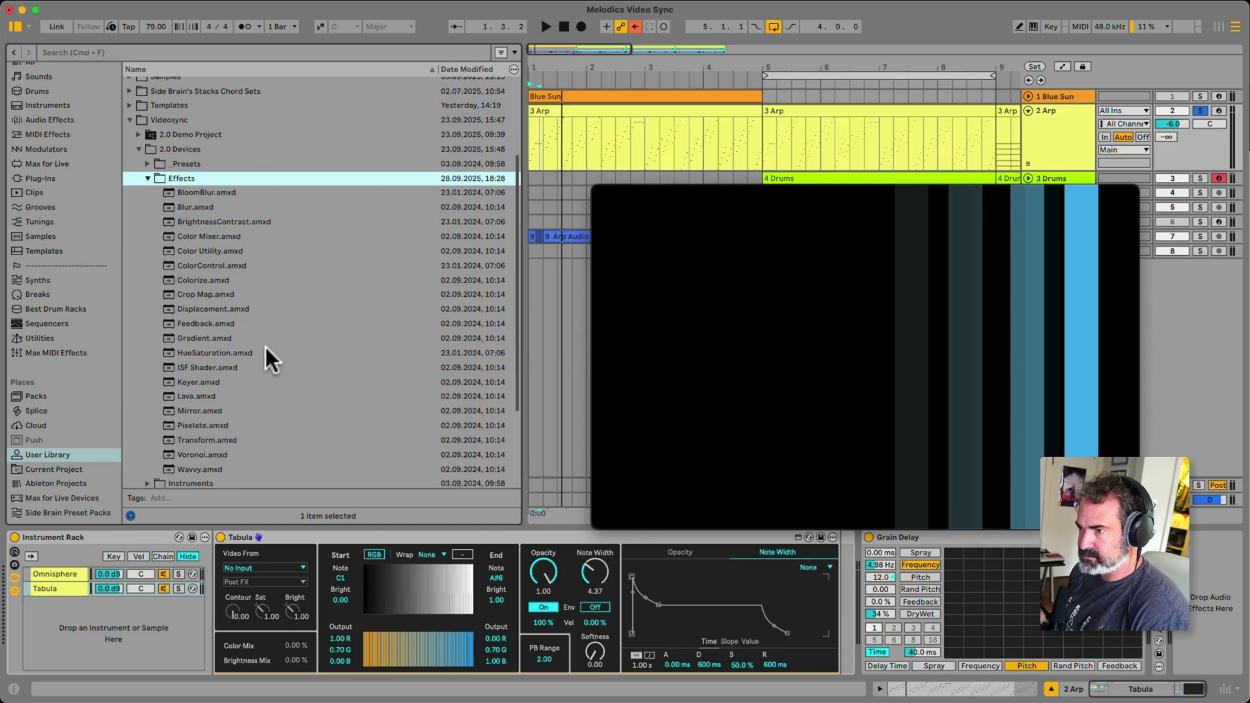
mouse_move(189, 469)
mouse_down()
mouse_move(896, 501)
mouse_move(957, 553)
mouse_move(1018, 576)
mouse_move(1163, 580)
mouse_move(1122, 546)
mouse_up()
mouse_move(960, 194)
mouse_down()
mouse_move(508, 177)
mouse_move(342, 133)
mouse_up()
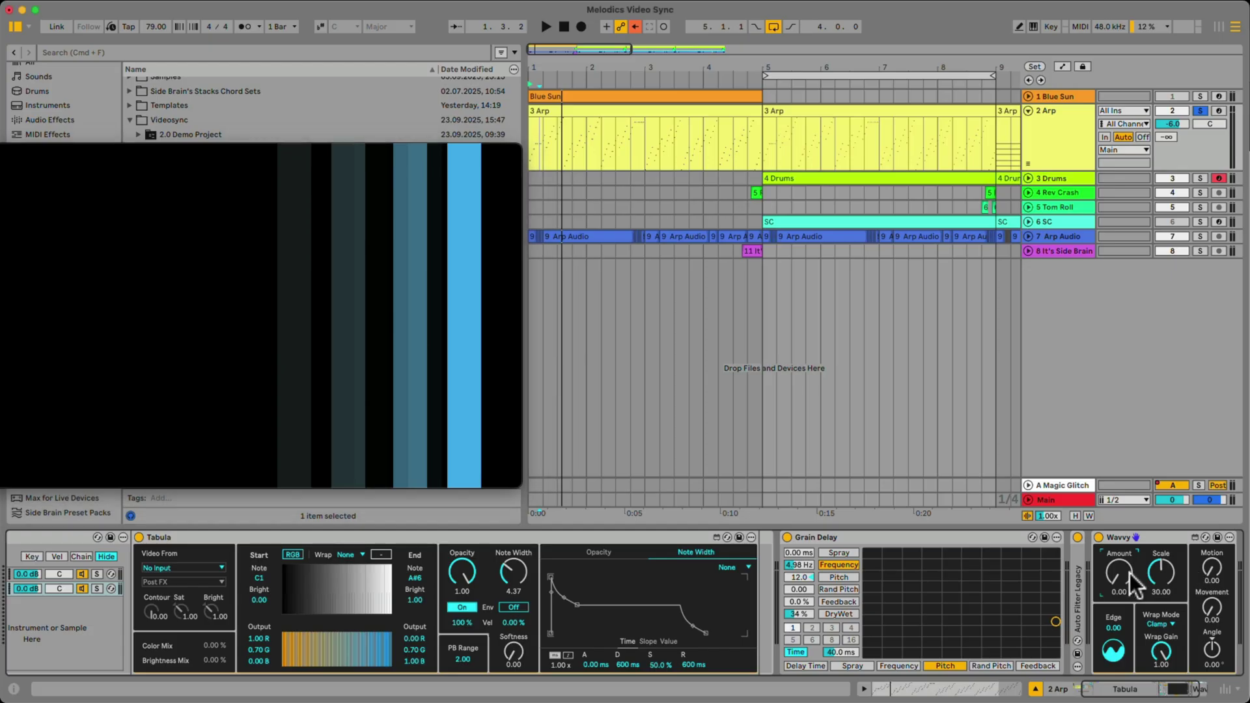
Automate Wavvy's Amount on the Arp track to ramp from 0.00 mid-bar 4 to its maximum at bar 5, and play it back.
right_click(1130, 575)
click(1119, 423)
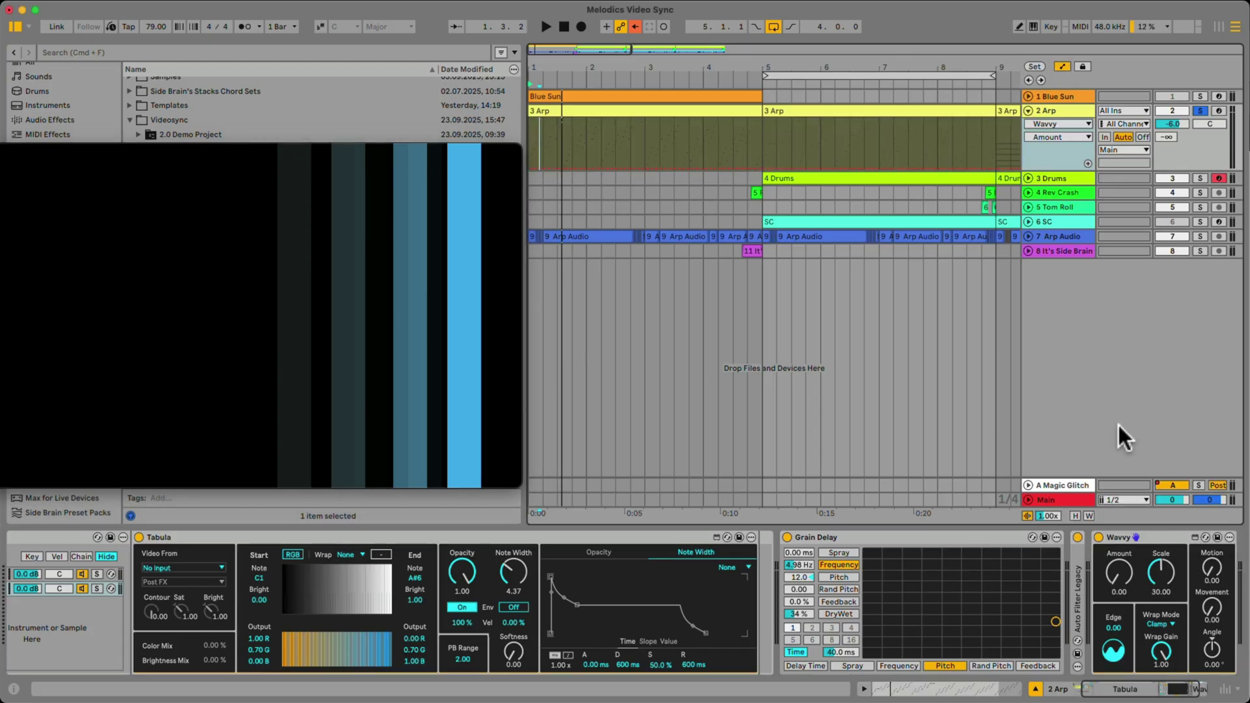
click(734, 168)
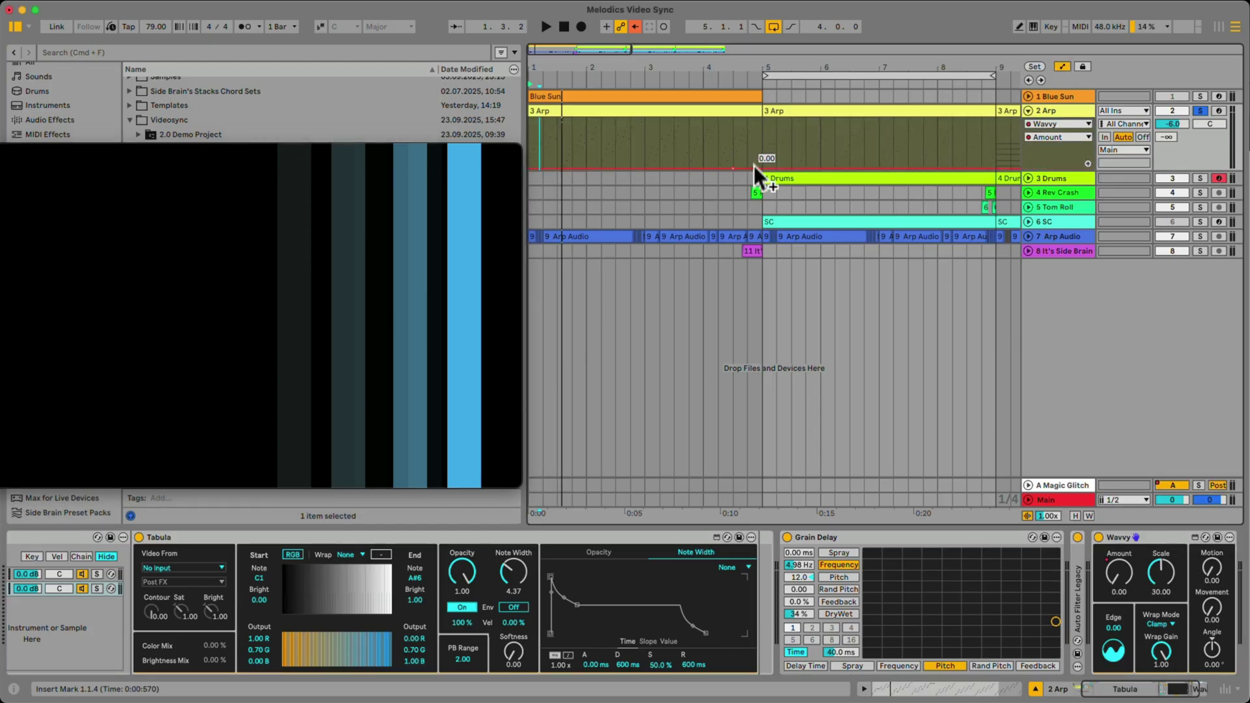
click(754, 169)
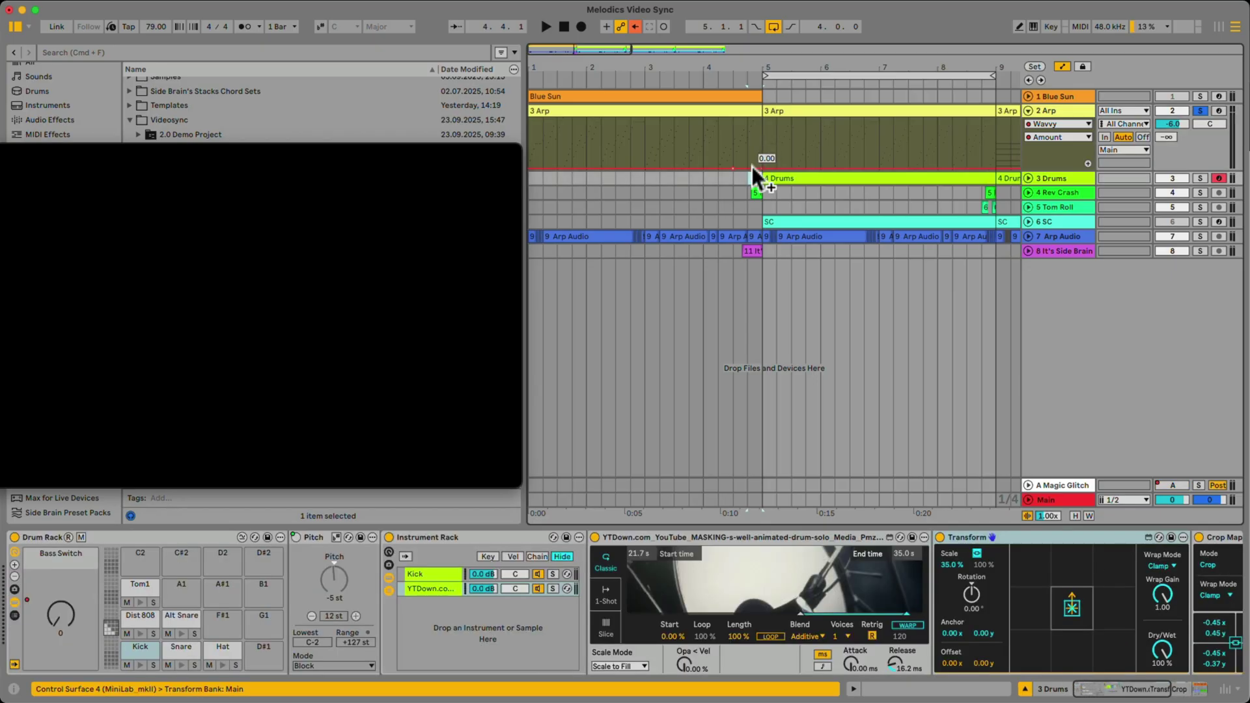
drag(760, 168, 762, 118)
click(735, 129)
key(space)
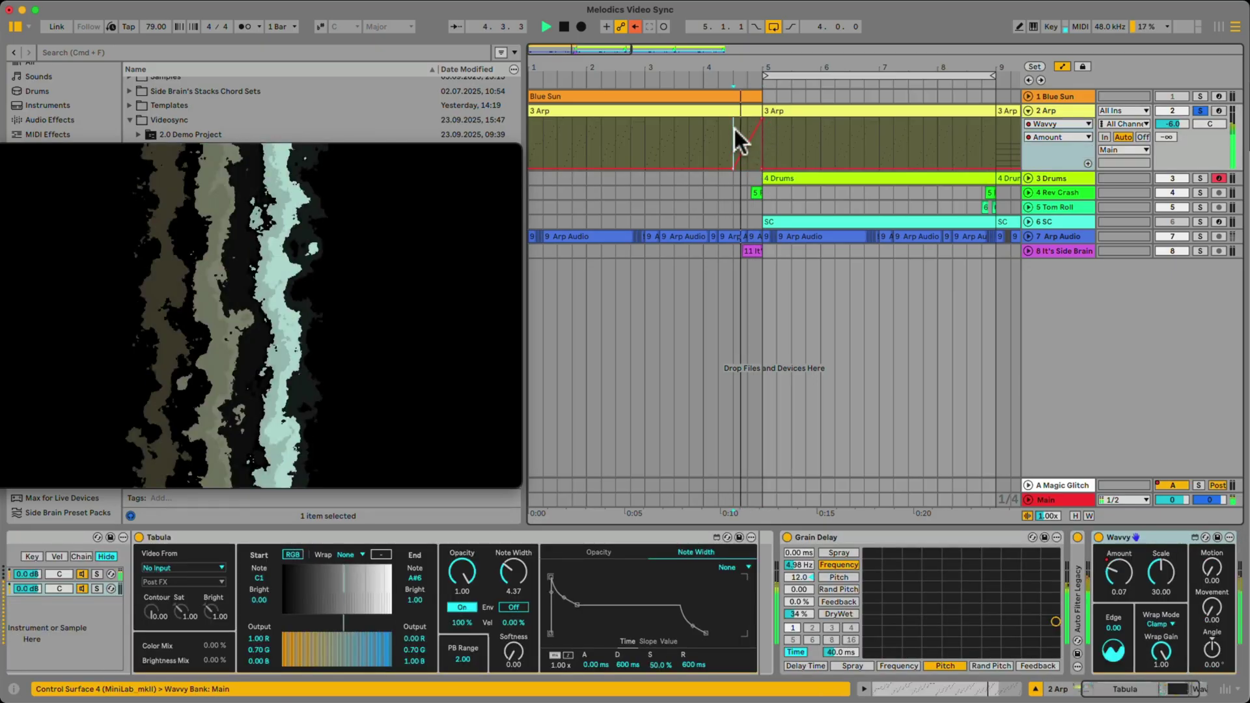
Fold the Arp track and reposition the Videosync output window clear of the device browser.
drag(382, 147, 683, 149)
scroll(967, 597, left, 3)
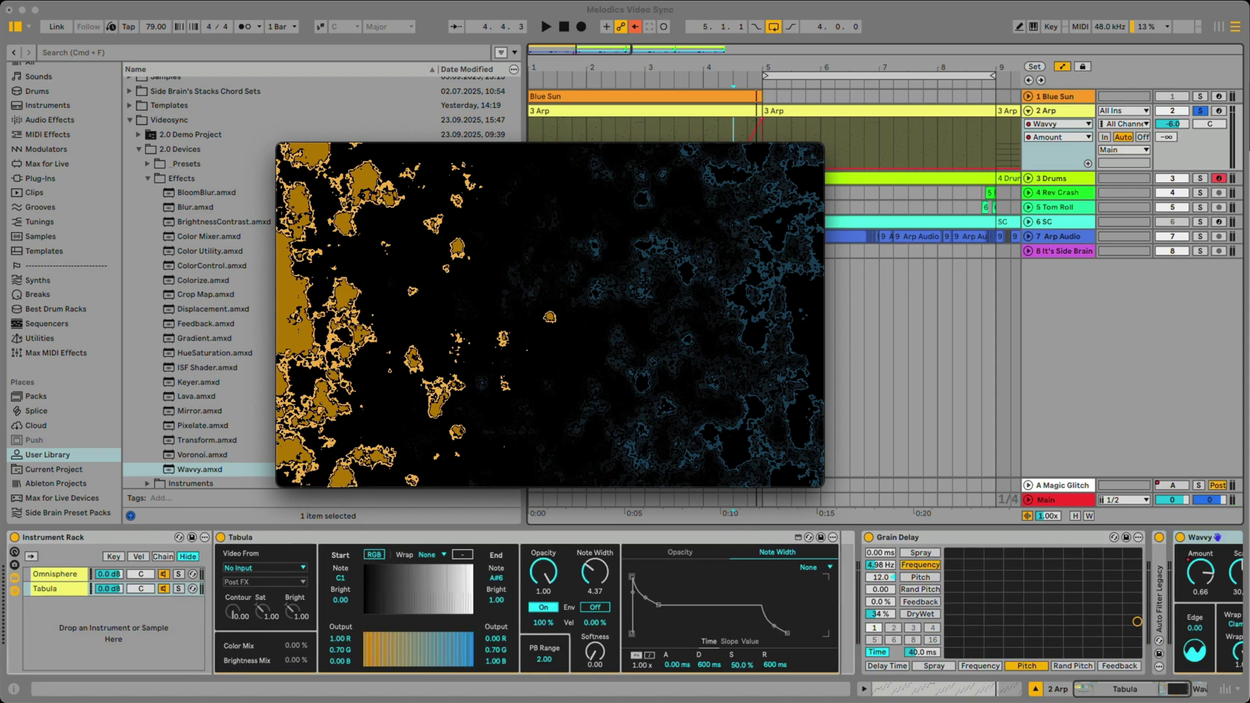
click(1029, 111)
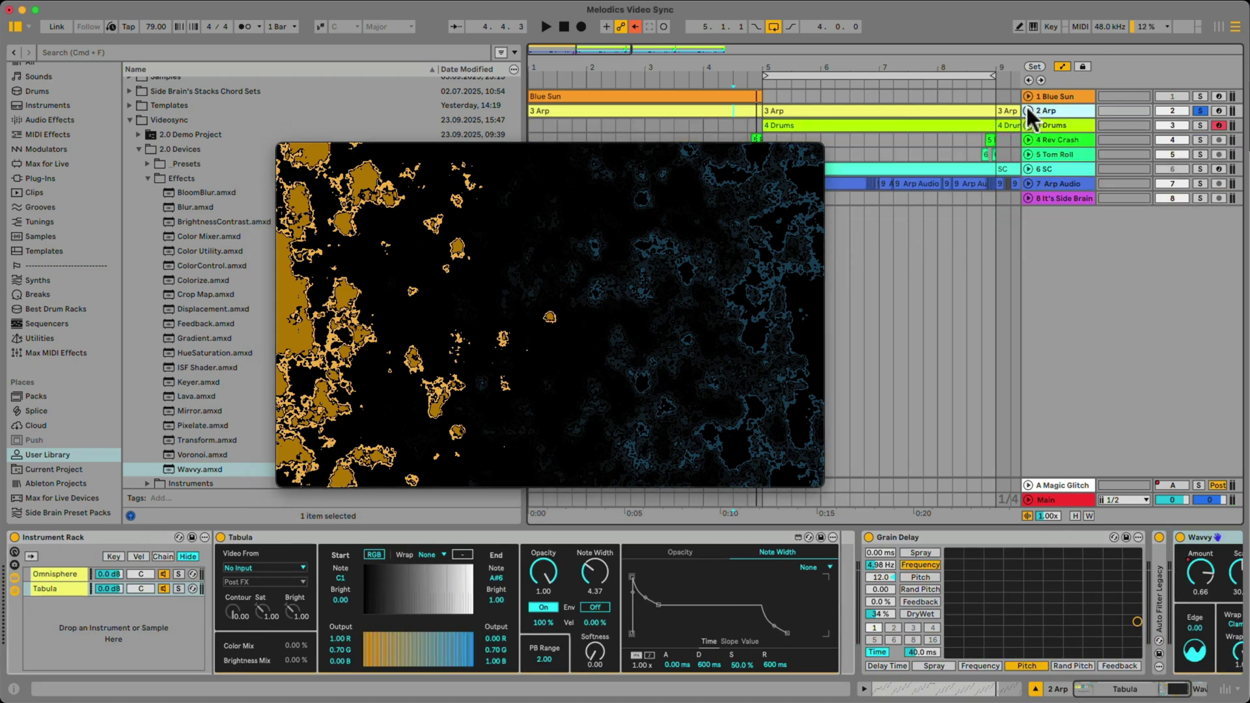
mouse_move(601, 151)
drag(600, 150, 801, 181)
Insert a new MIDI track below the Arp track and expand the Videosync Instruments folder in place of Effects.
click(1080, 109)
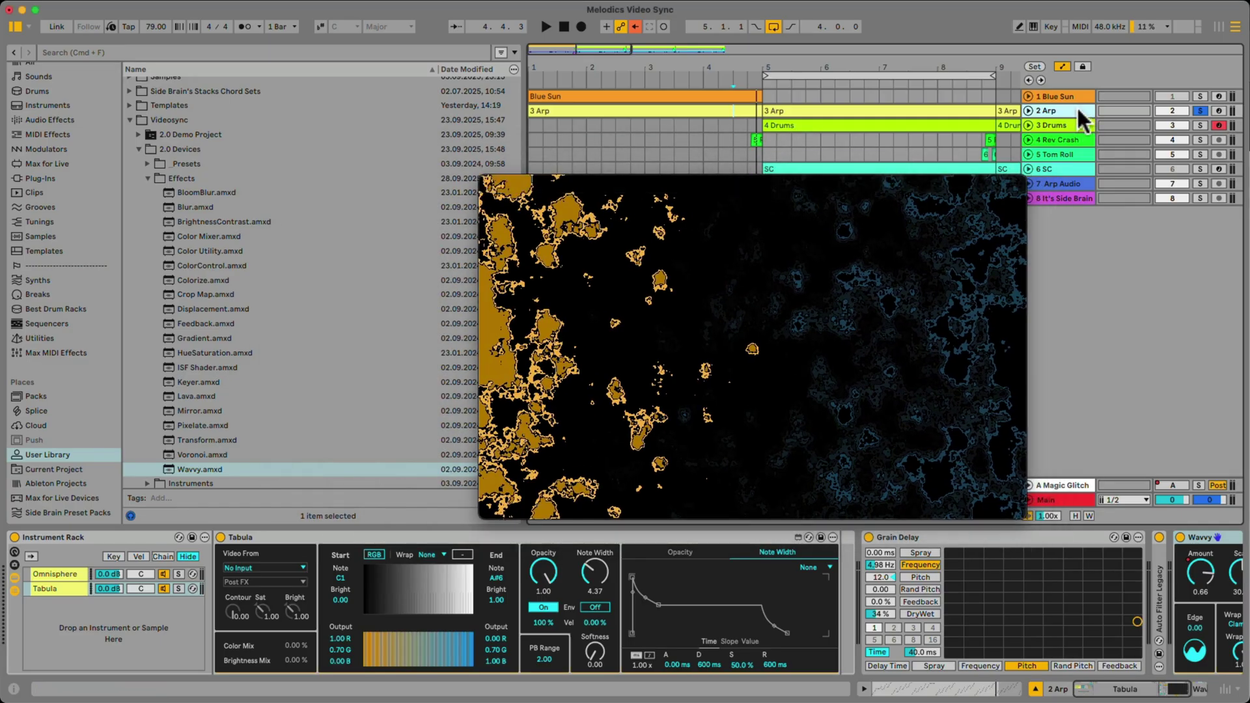
key(super+shift+t)
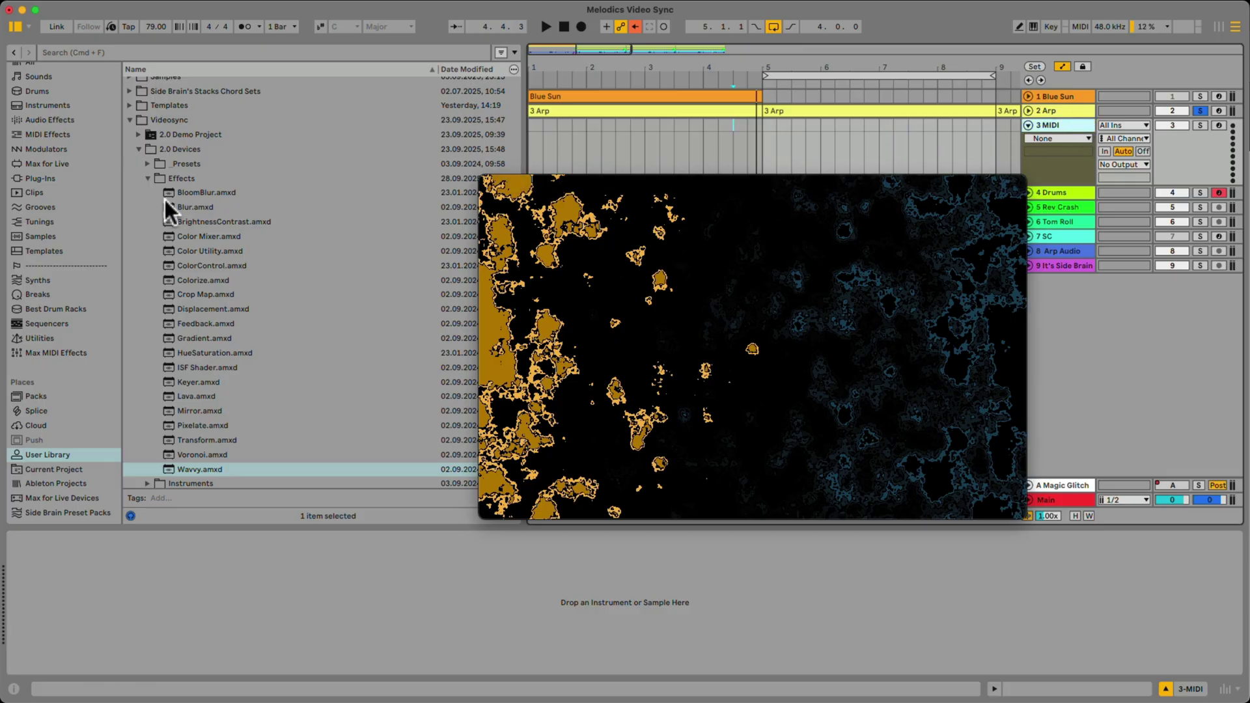
click(148, 178)
click(149, 316)
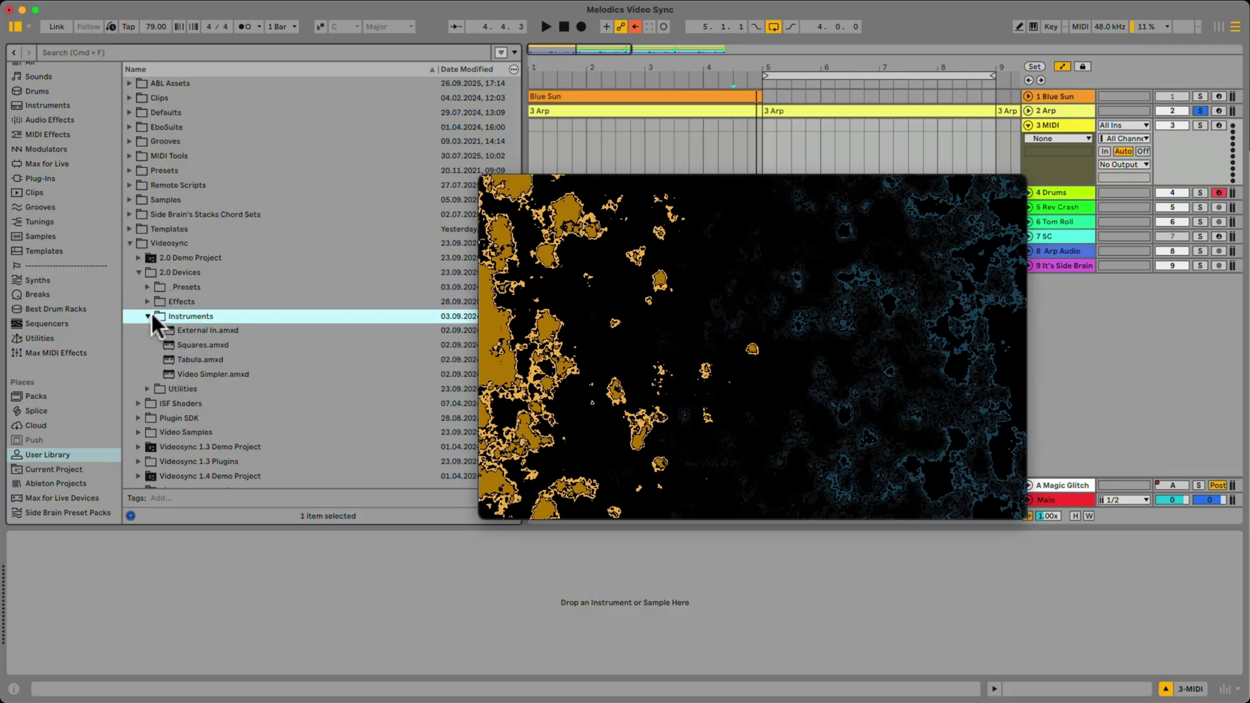
Load Video Simpler onto the new MIDI track, move that track above the Arp track, and fold it.
click(199, 374)
drag(218, 372, 366, 611)
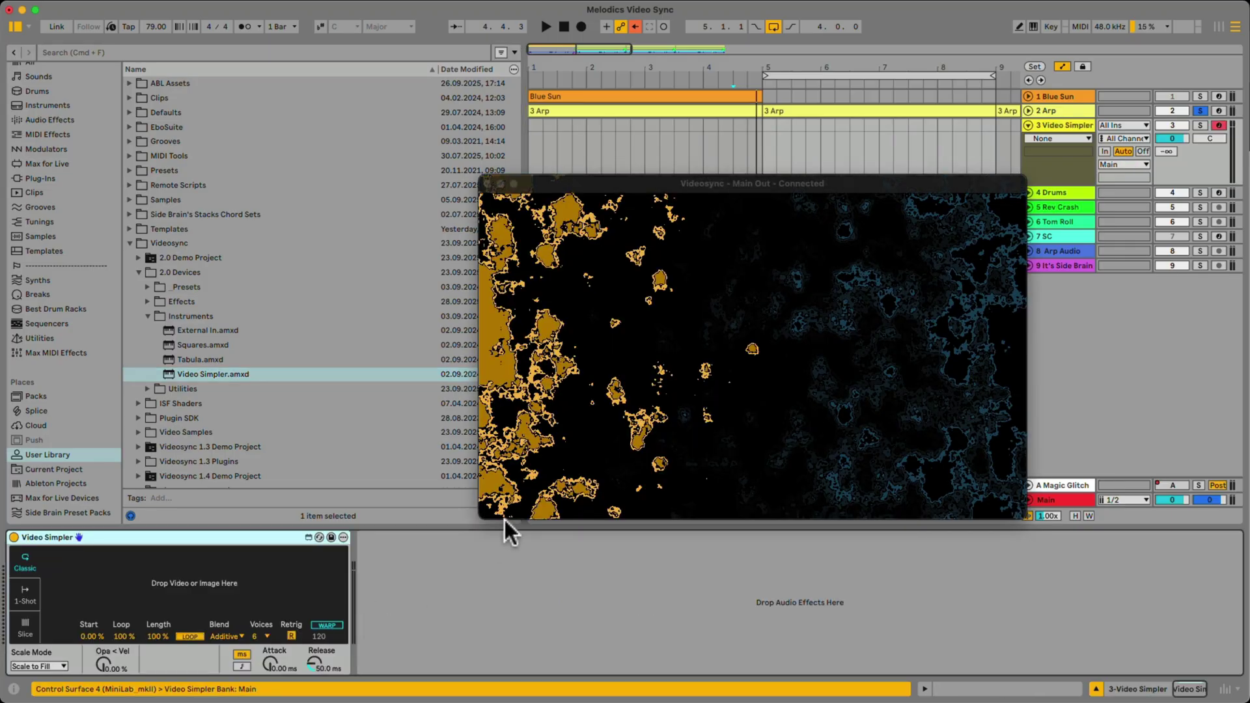
drag(679, 183, 489, 136)
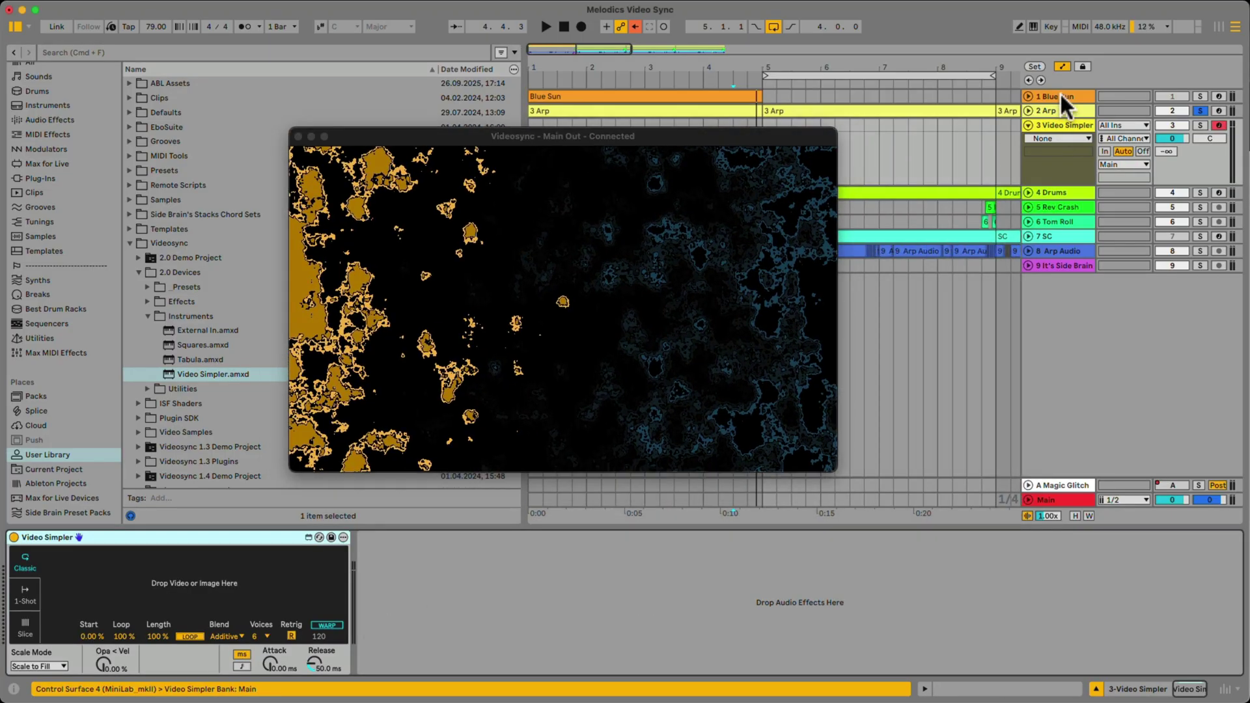
drag(1070, 124, 1072, 107)
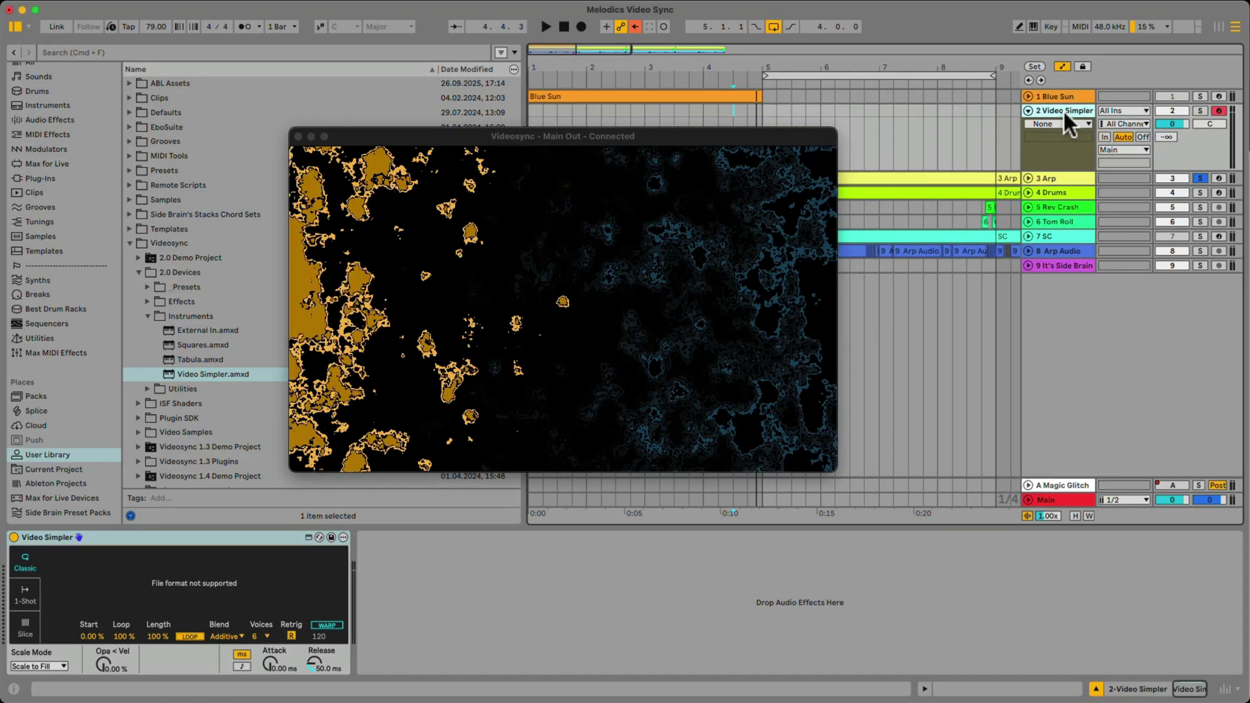
click(1028, 110)
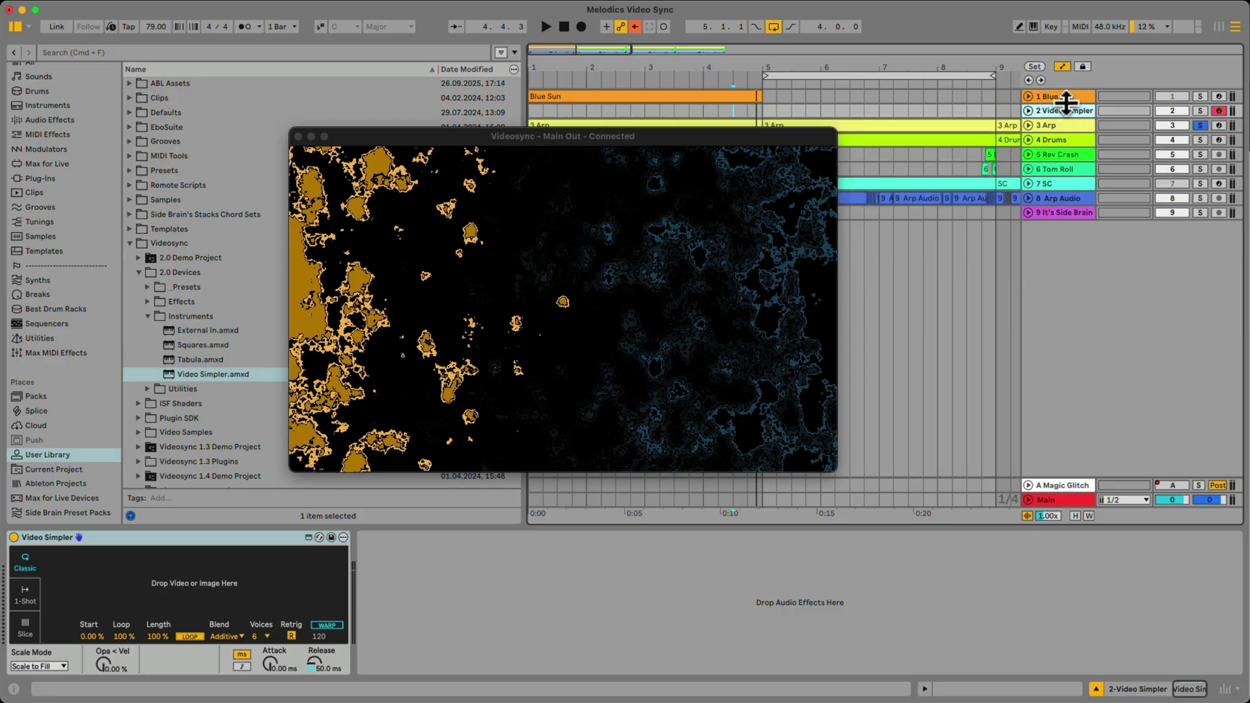
Take the Arp track out of solo, and briefly solo the Video Simpler track to check its output alone.
key(super+Tab)
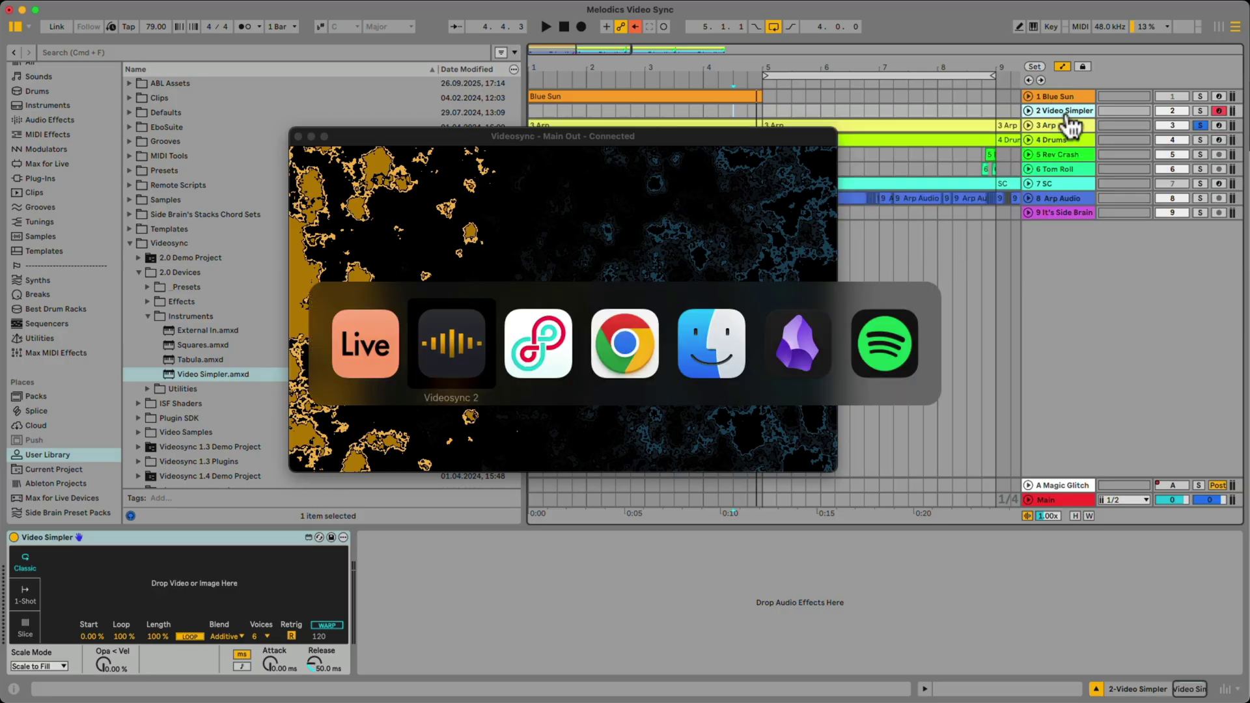
drag(708, 136, 493, 122)
click(1200, 126)
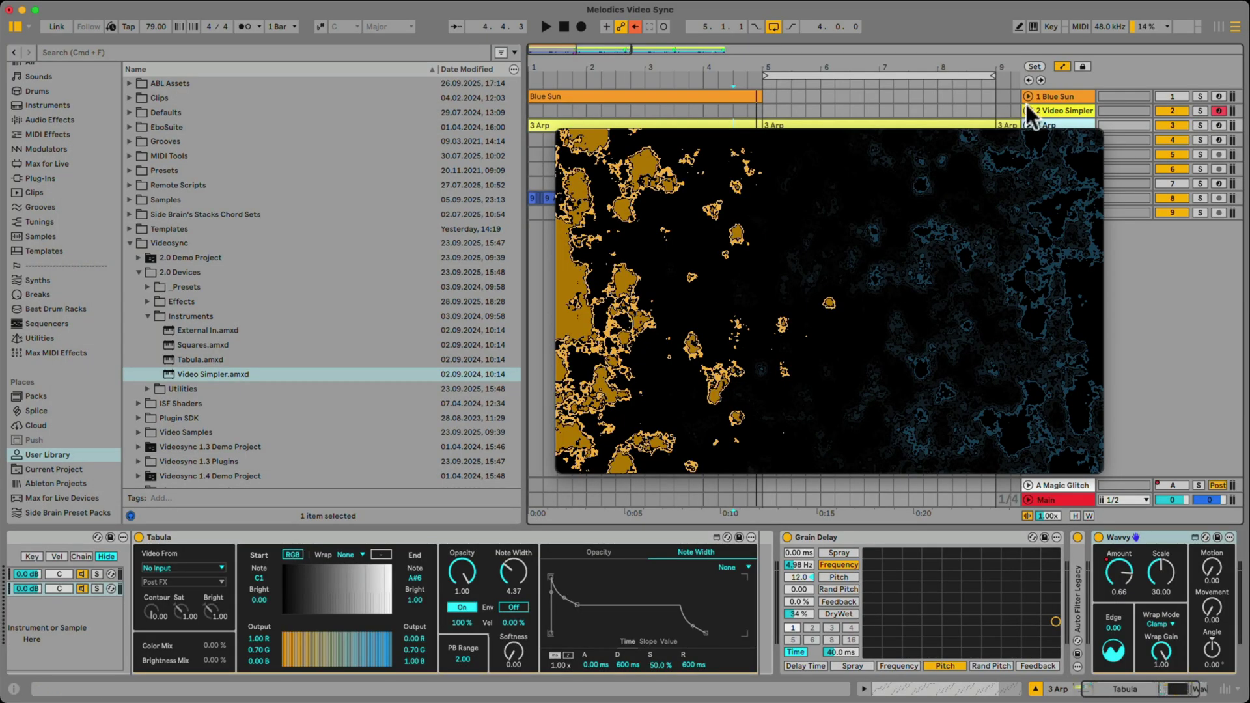
click(1029, 107)
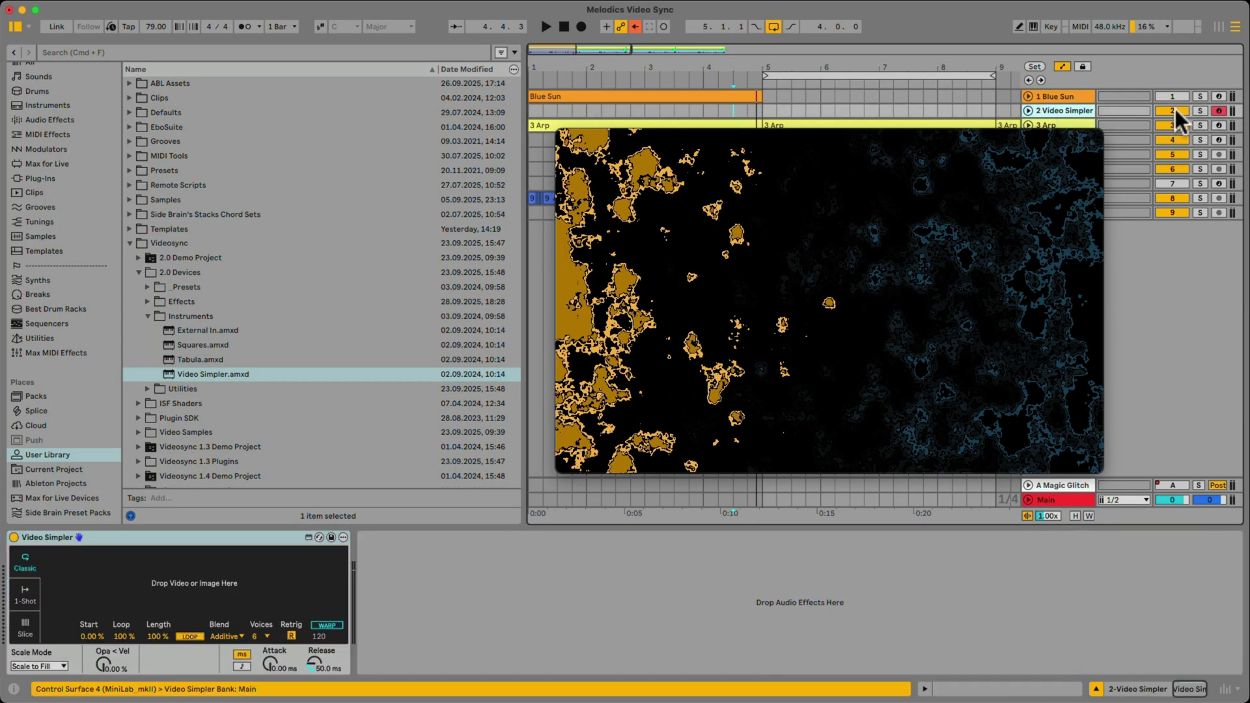
click(1197, 110)
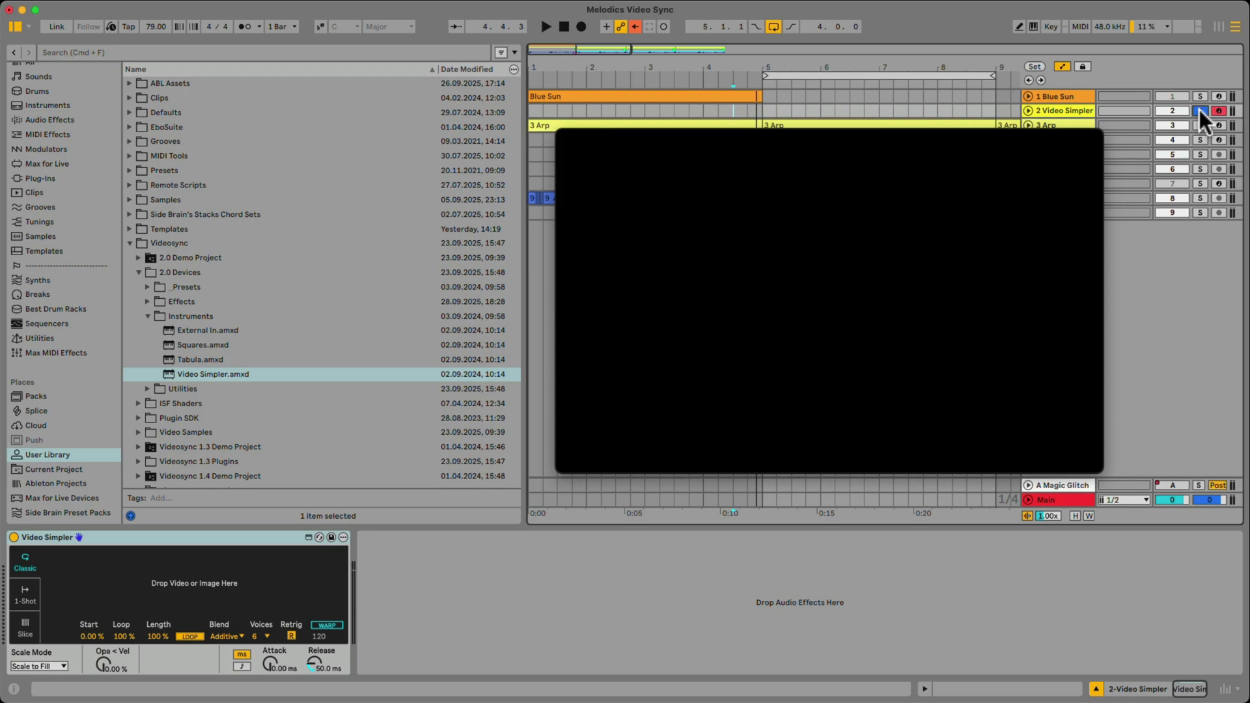
click(1200, 110)
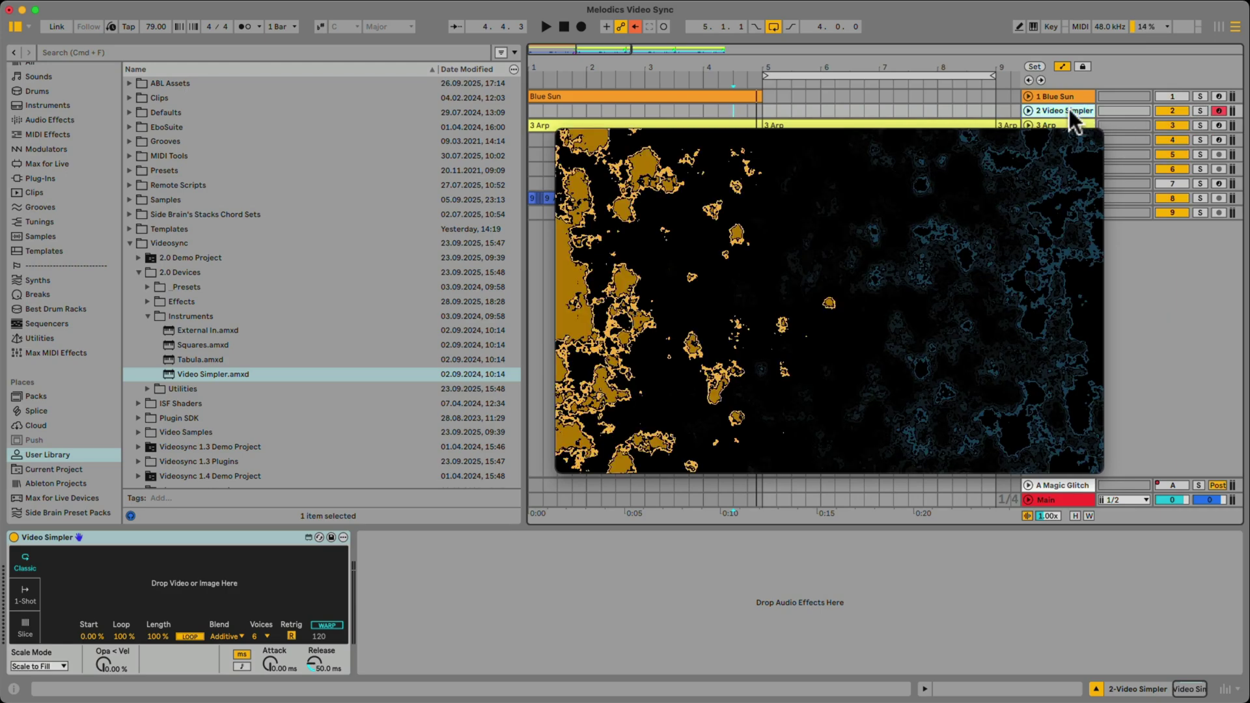
Unfold the Arp track to check its volume control and fold it again.
click(1029, 126)
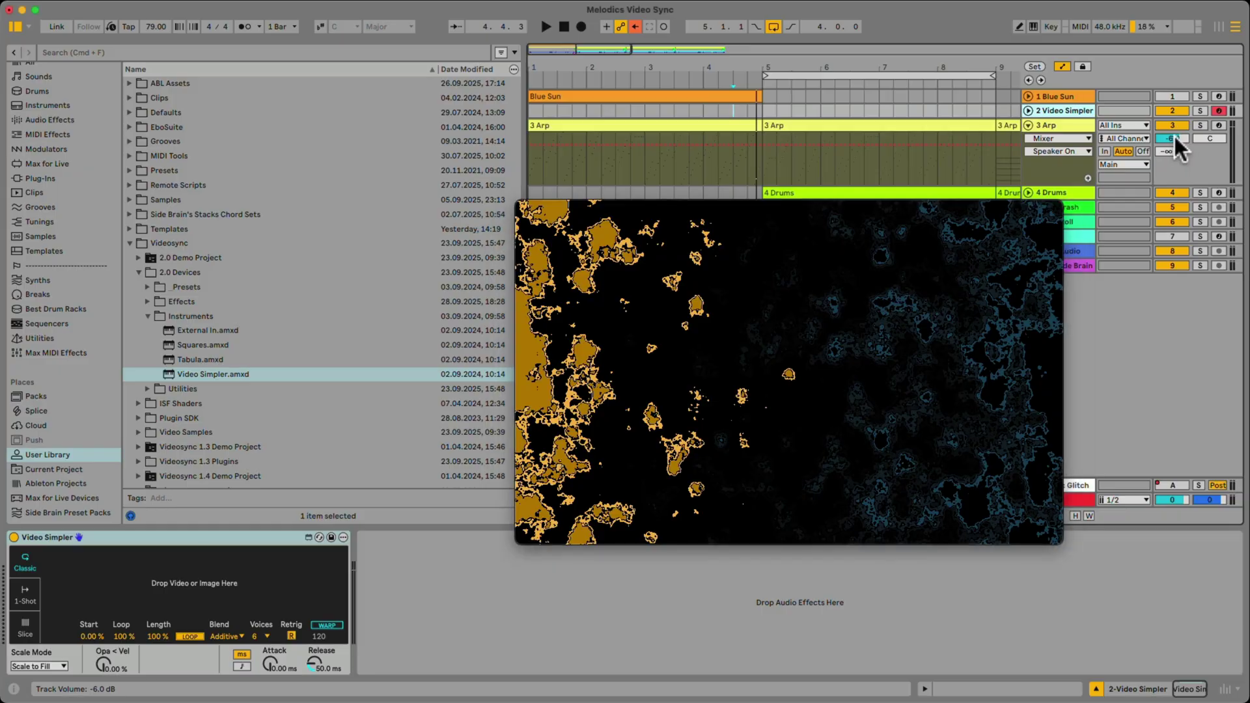
mouse_move(1172, 139)
mouse_down()
mouse_move(1173, 126)
mouse_move(1172, 163)
mouse_move(1172, 131)
mouse_up()
click(1029, 124)
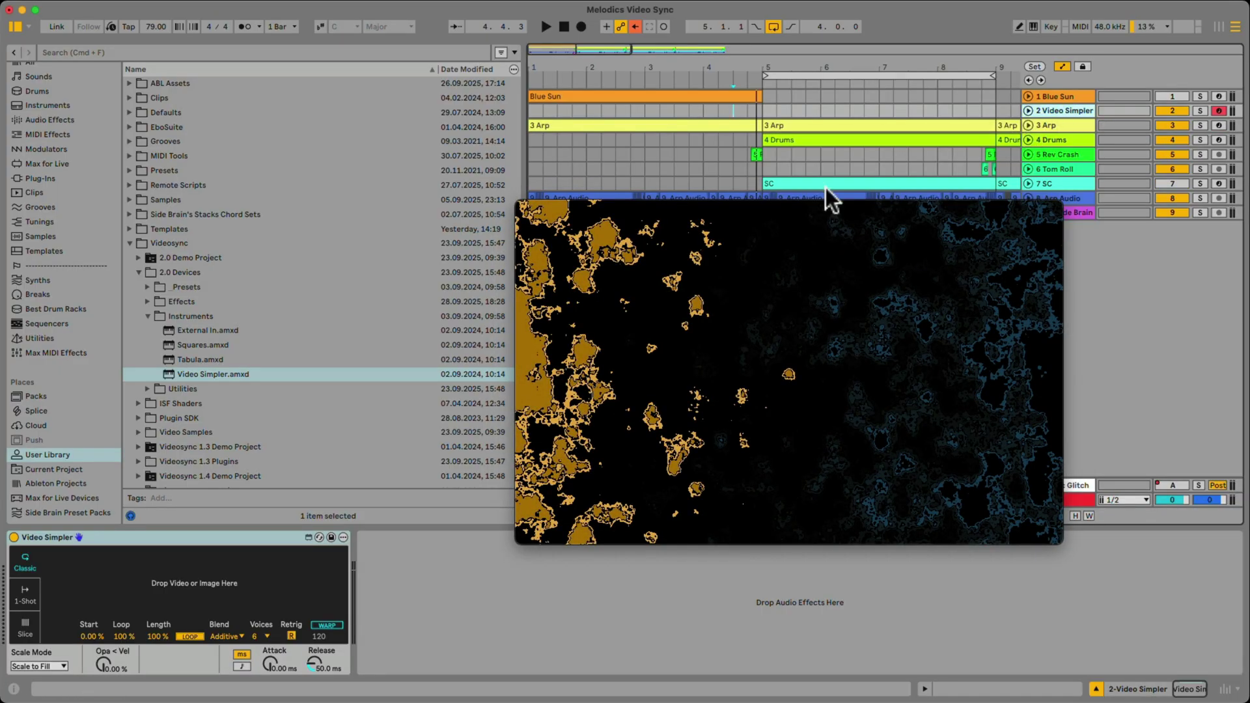
Load the The-Drive-ft-HOME-Resonance video from the Desktop's VJ Loops folder into Video Simpler.
scroll(39, 430, down, 5)
click(40, 486)
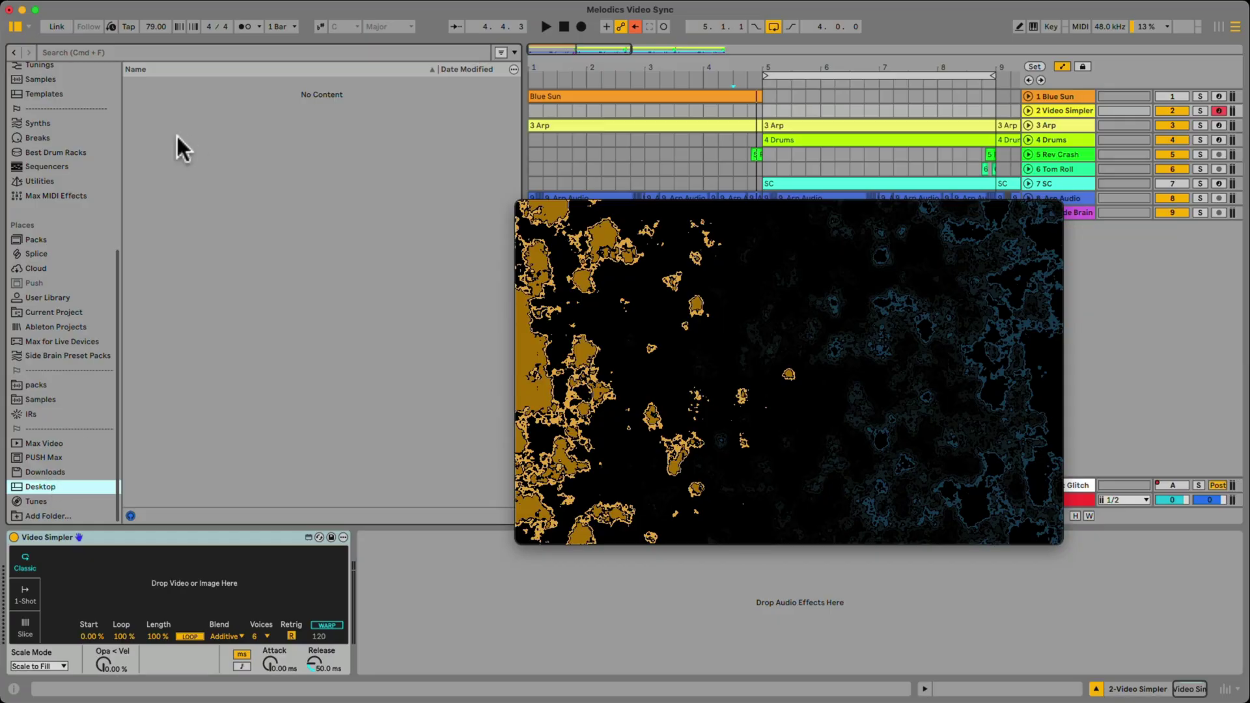
click(205, 142)
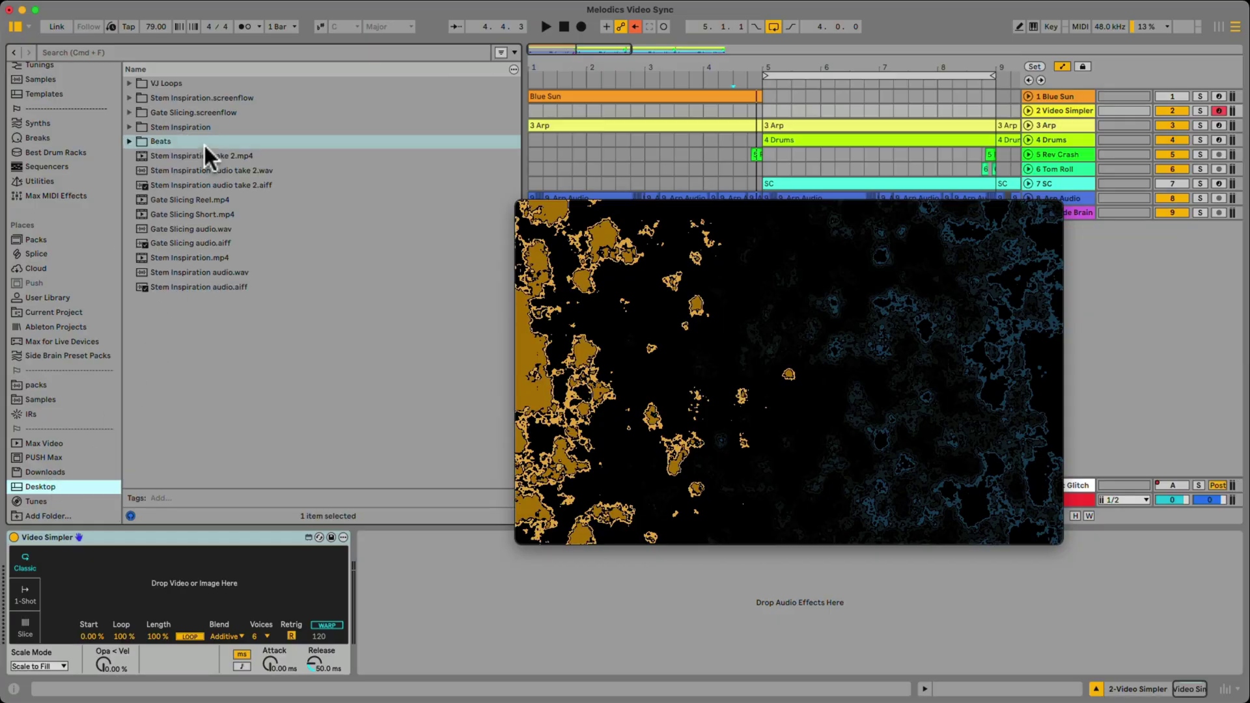
click(134, 82)
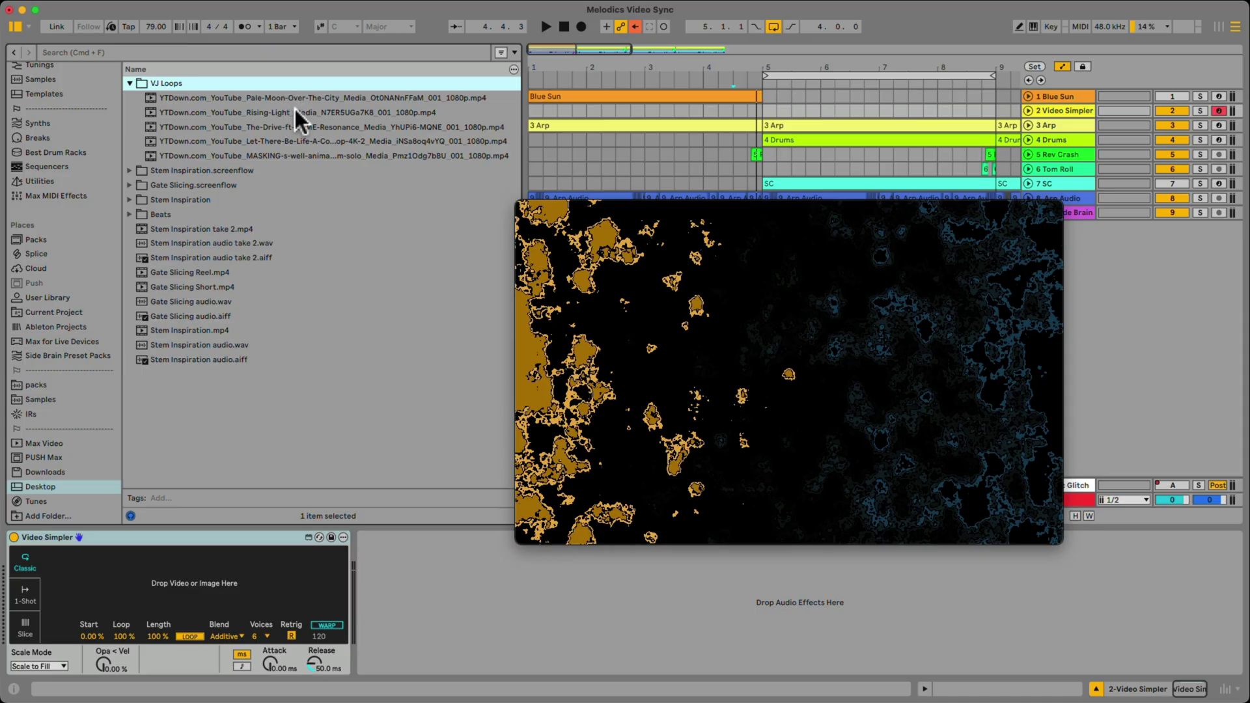
drag(310, 130, 254, 581)
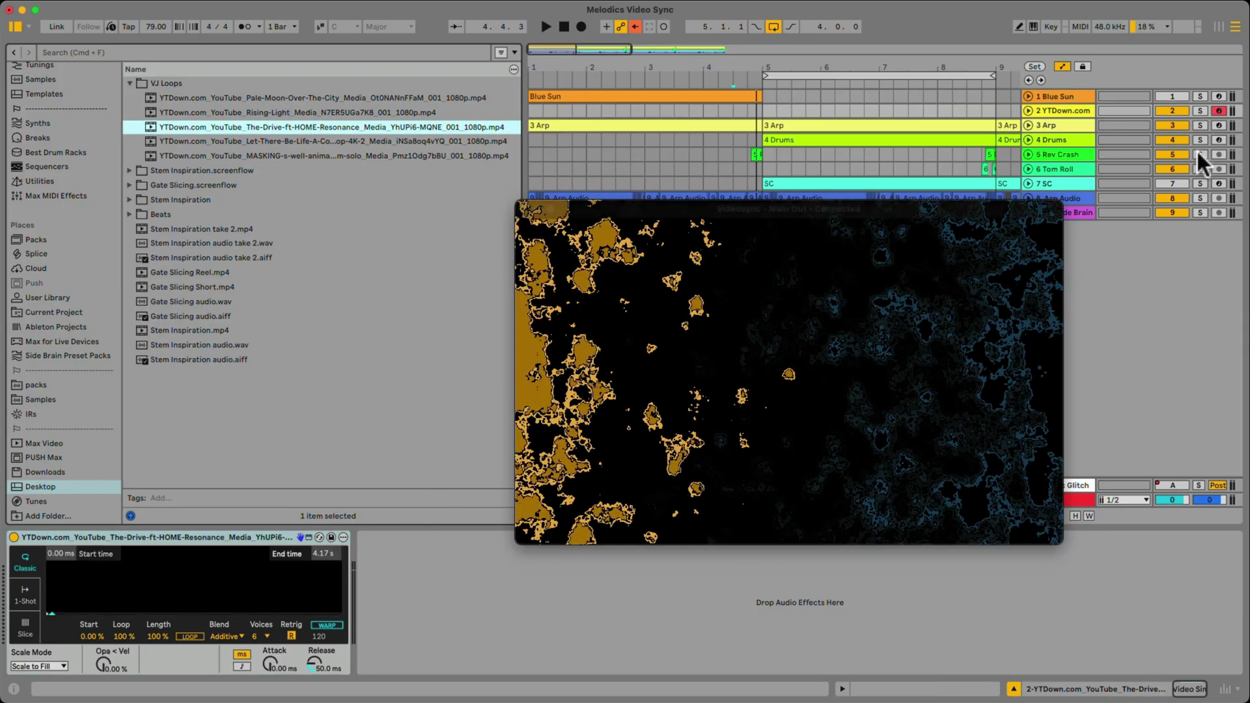
Solo the Video Simpler track and set its video's start time to 42.4 s and end time to 74.4 s.
click(1201, 110)
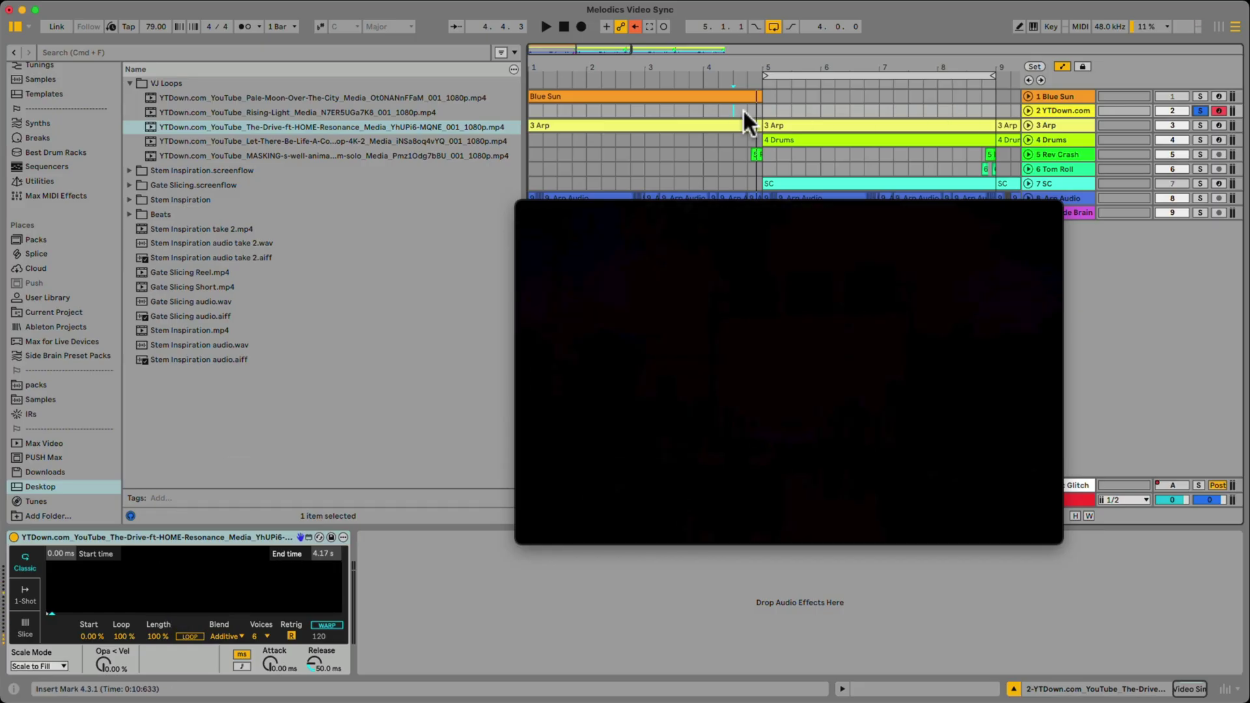
mouse_move(107, 561)
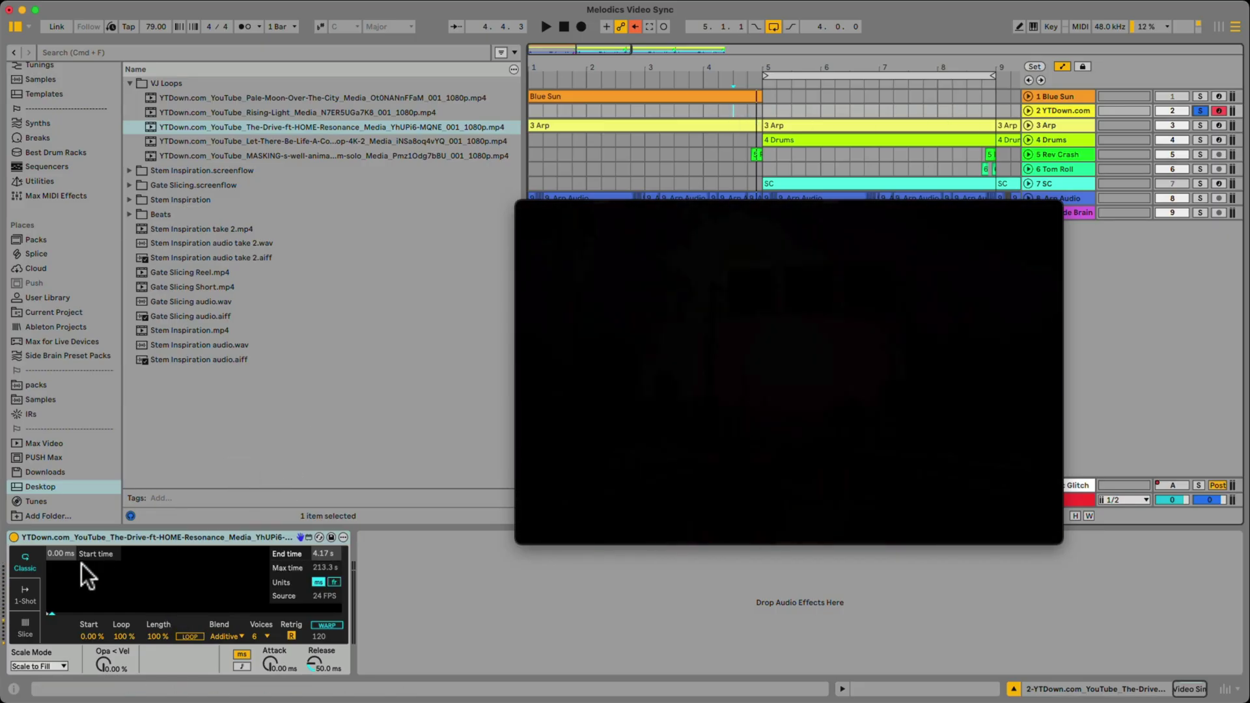
drag(62, 553, 62, 531)
drag(323, 553, 323, 501)
drag(88, 556, 63, 552)
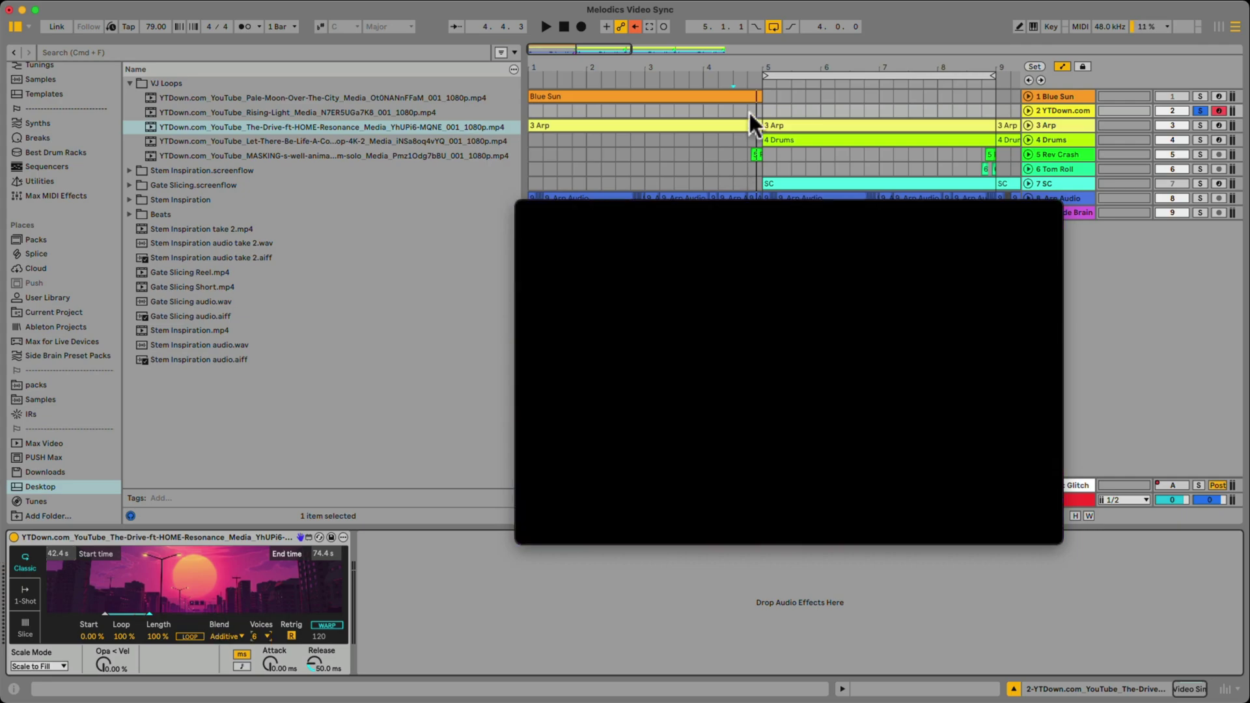
Create a MIDI clip from bar 1 to bar 5 on the video track, fill it with one sustained F#4 note, and play it.
drag(763, 108, 577, 111)
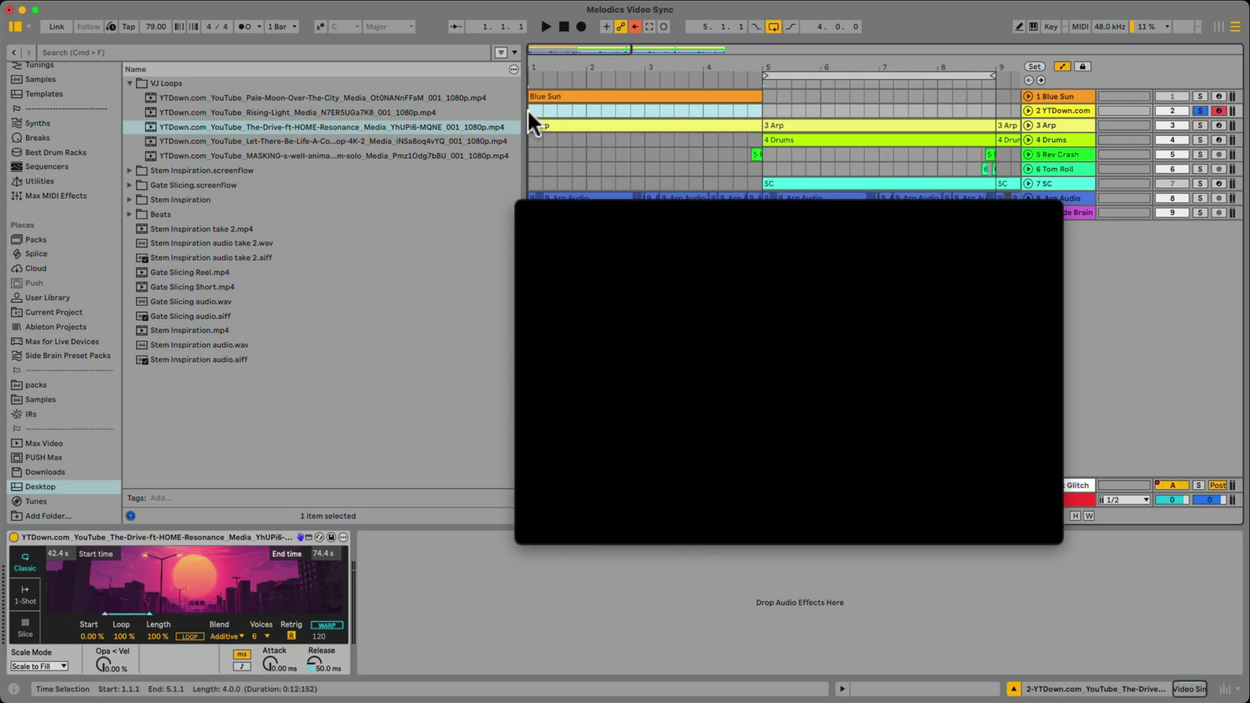
key(super+shift+m)
double_click(314, 594)
mouse_move(314, 594)
mouse_down()
mouse_move(315, 607)
mouse_move(317, 592)
mouse_up()
key(shift+Up)
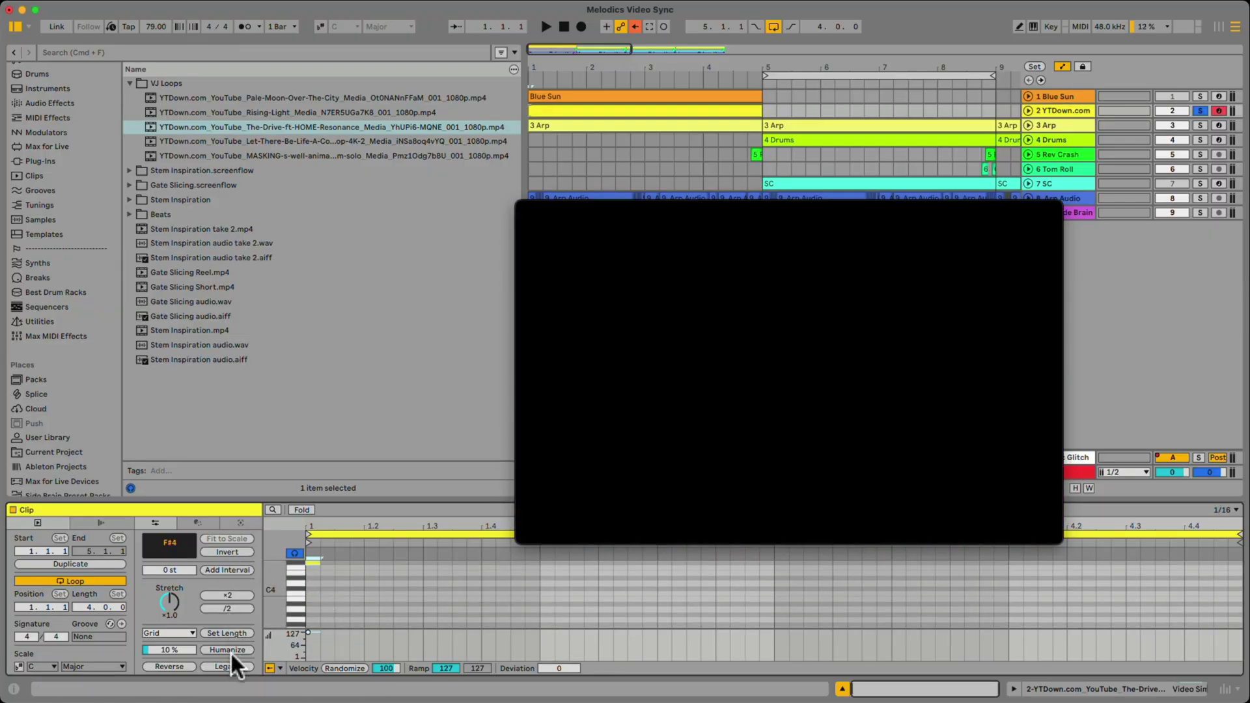
key(space)
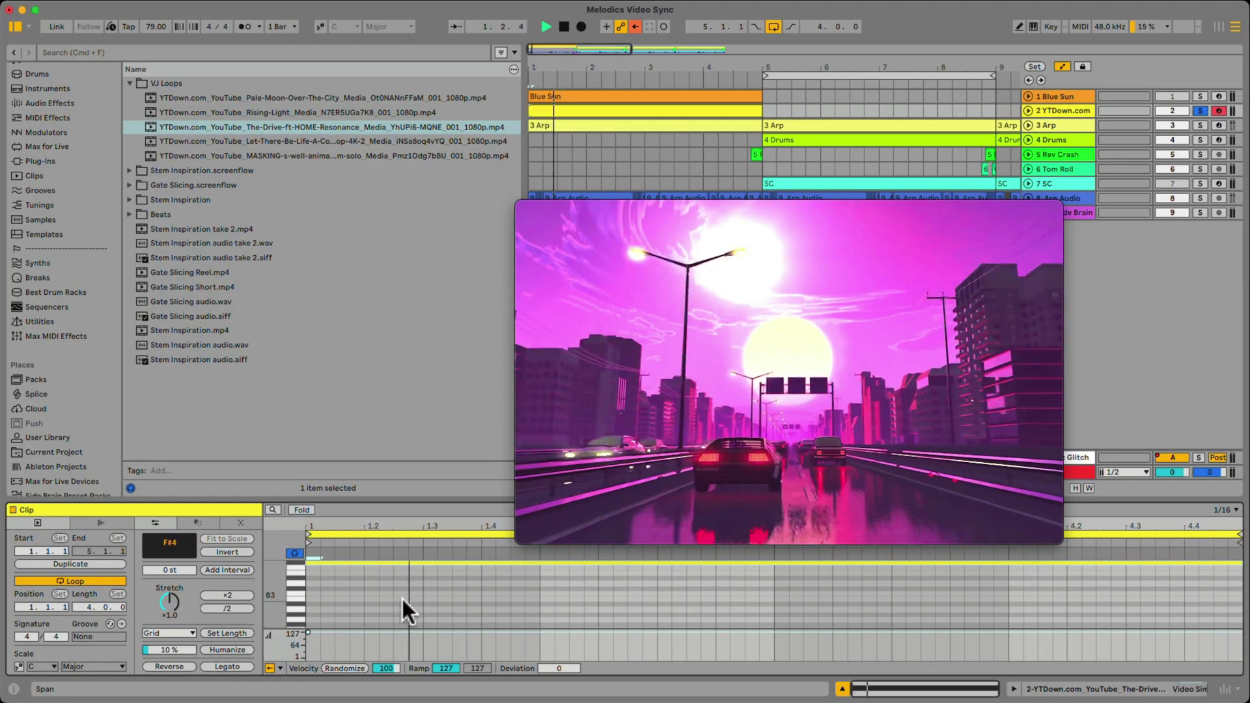
Transpose the video clip's sustained note down to C3 and play it back.
key(space)
key(shift+Down)
key(Down)
key(Down)
key(Down)
key(Down)
key(Down)
key(Down)
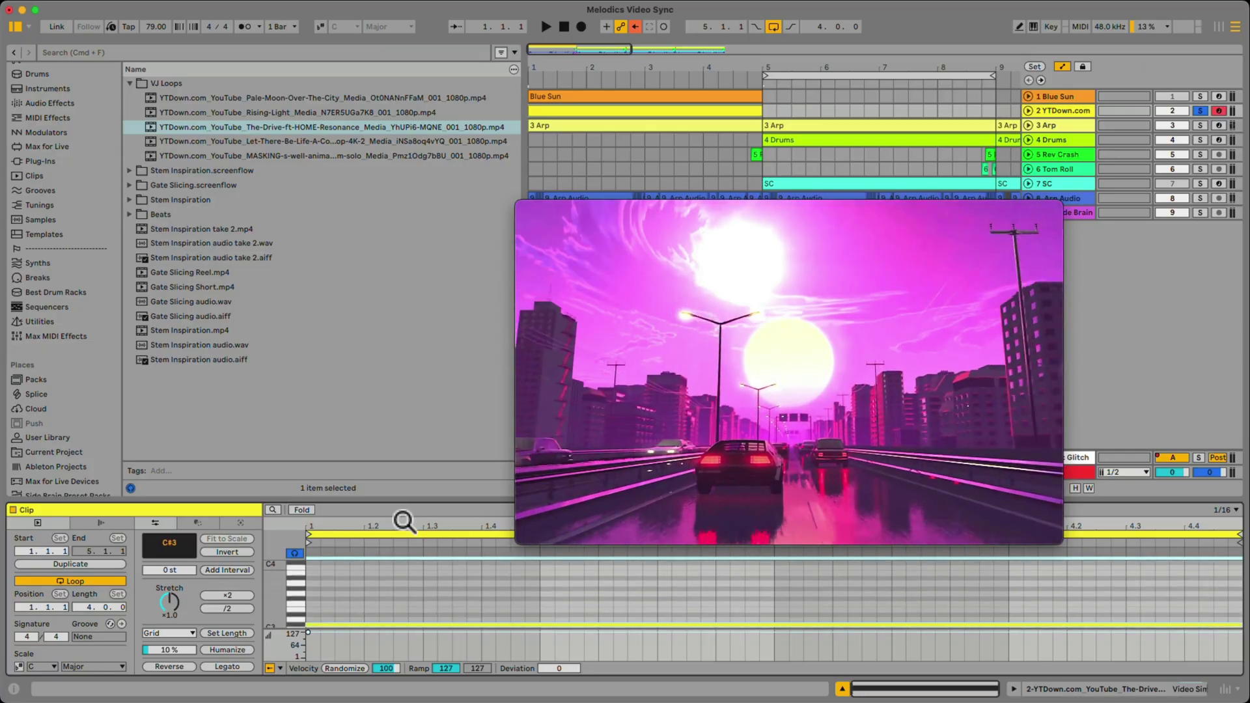
key(space)
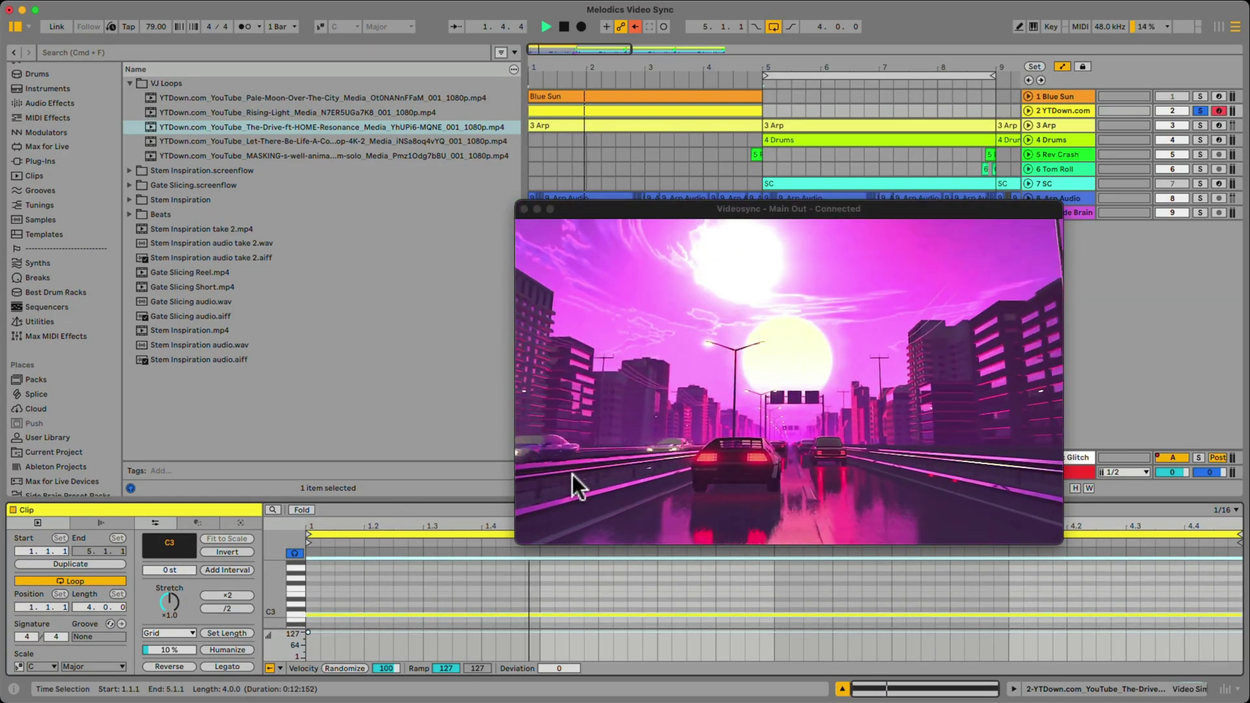
Unsolo the video track and choose 2-YTDown.com The-Drive as the Video From source of the Arp track's Tabula.
click(1198, 107)
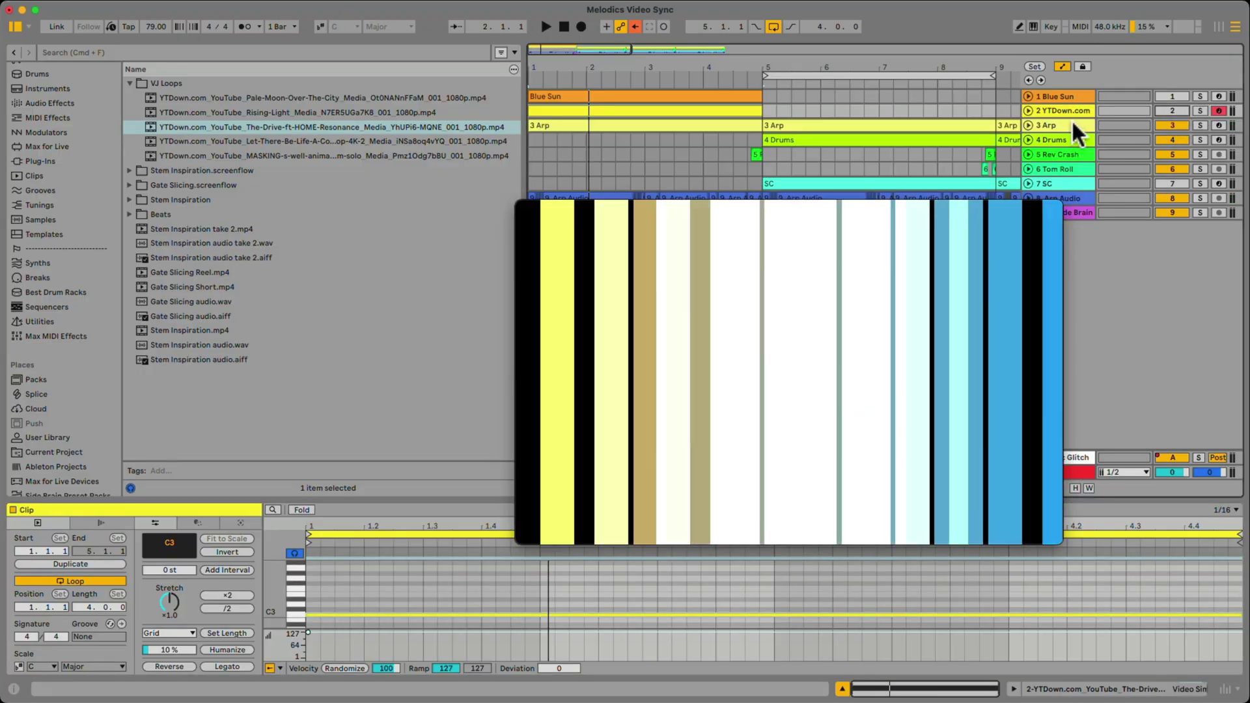
click(1069, 122)
key(shift+Tab)
scroll(249, 565, left, 3)
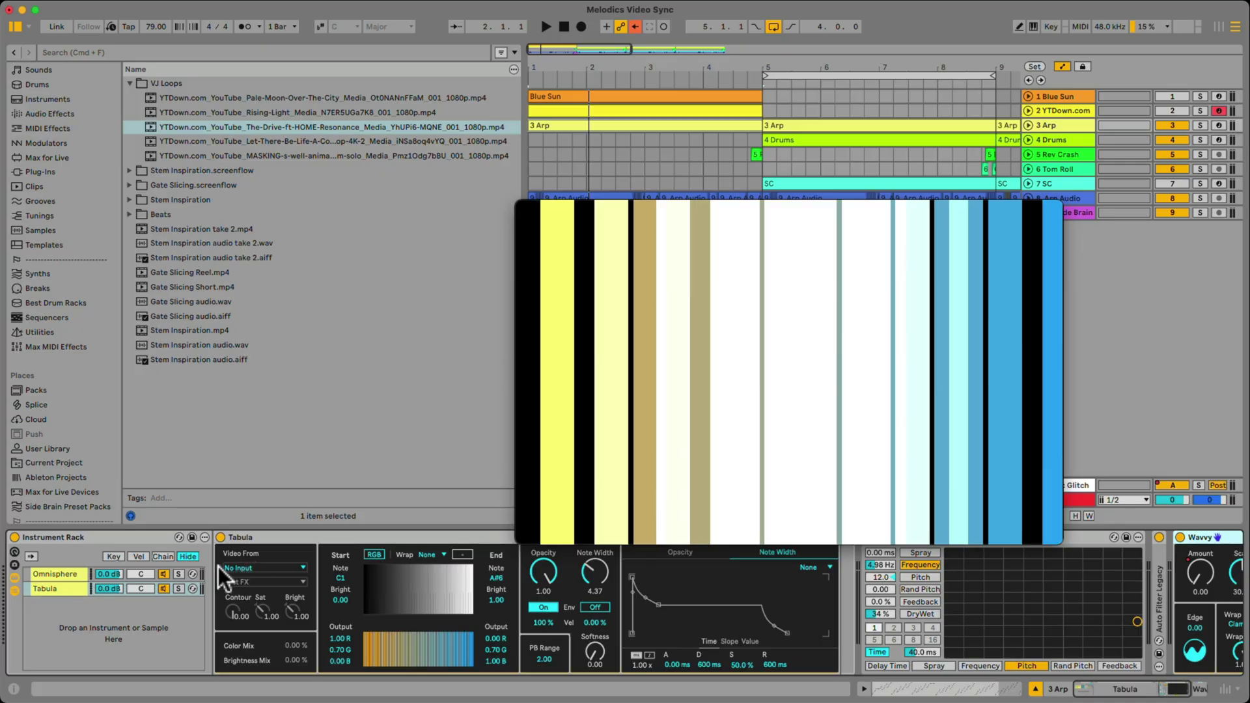
click(255, 567)
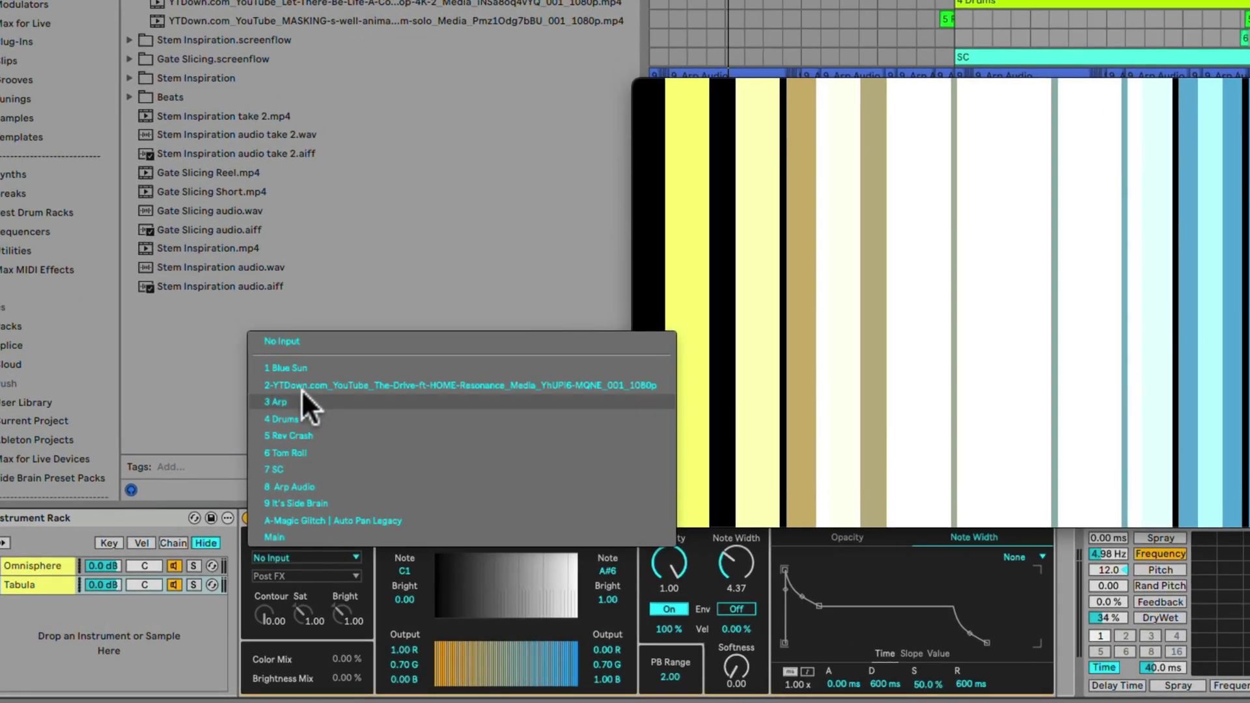
click(331, 381)
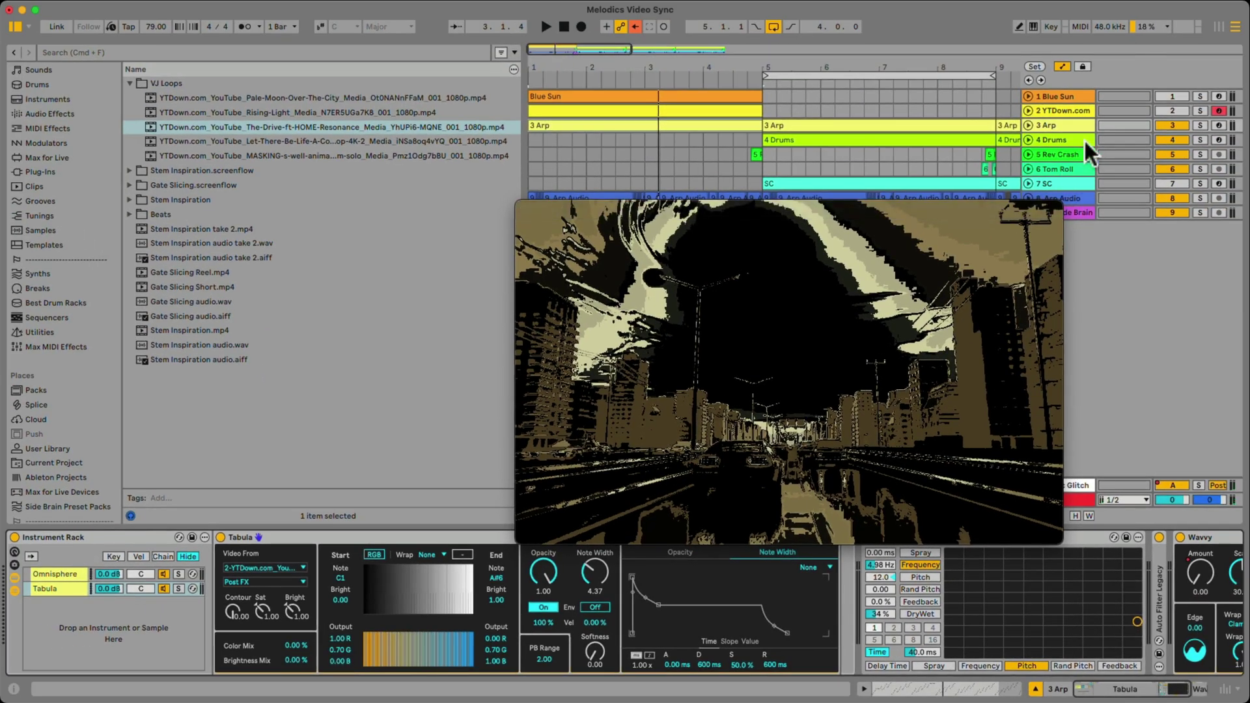
Compare the Video Simpler device on the YTDown.com track with the Tabula settings on the Arp track.
click(1073, 110)
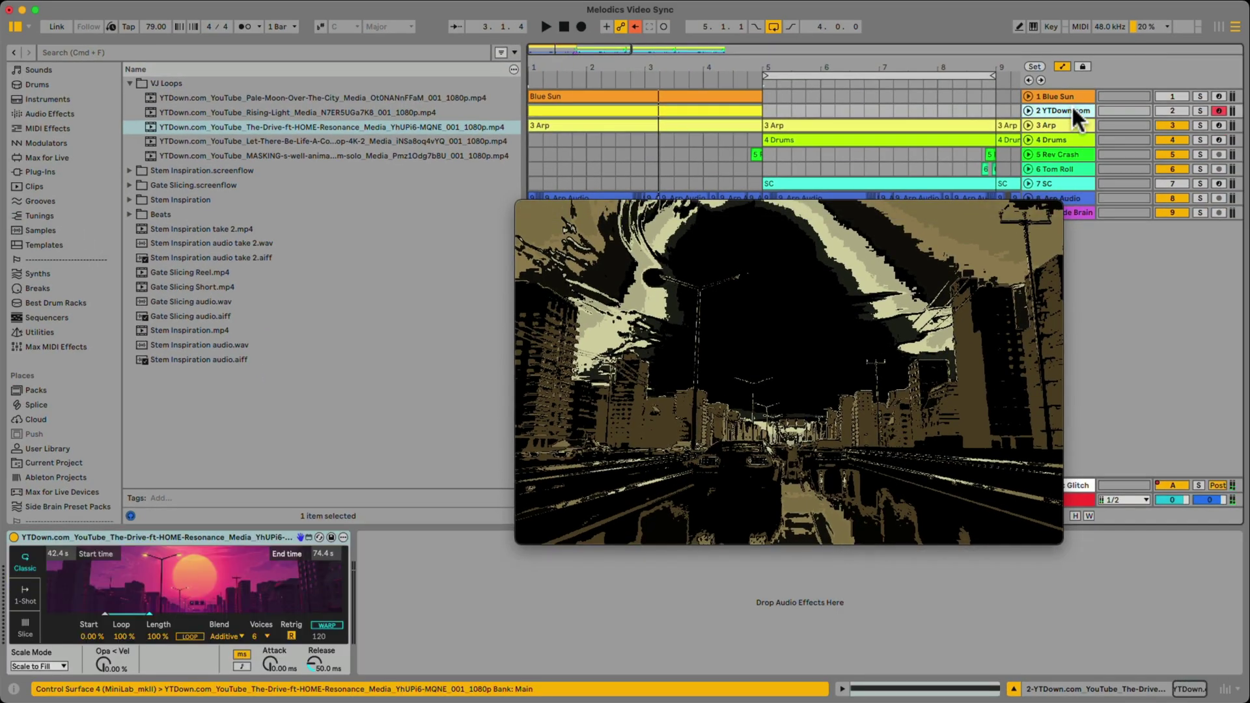
click(1066, 124)
click(1063, 110)
click(1063, 123)
click(1065, 111)
click(1068, 129)
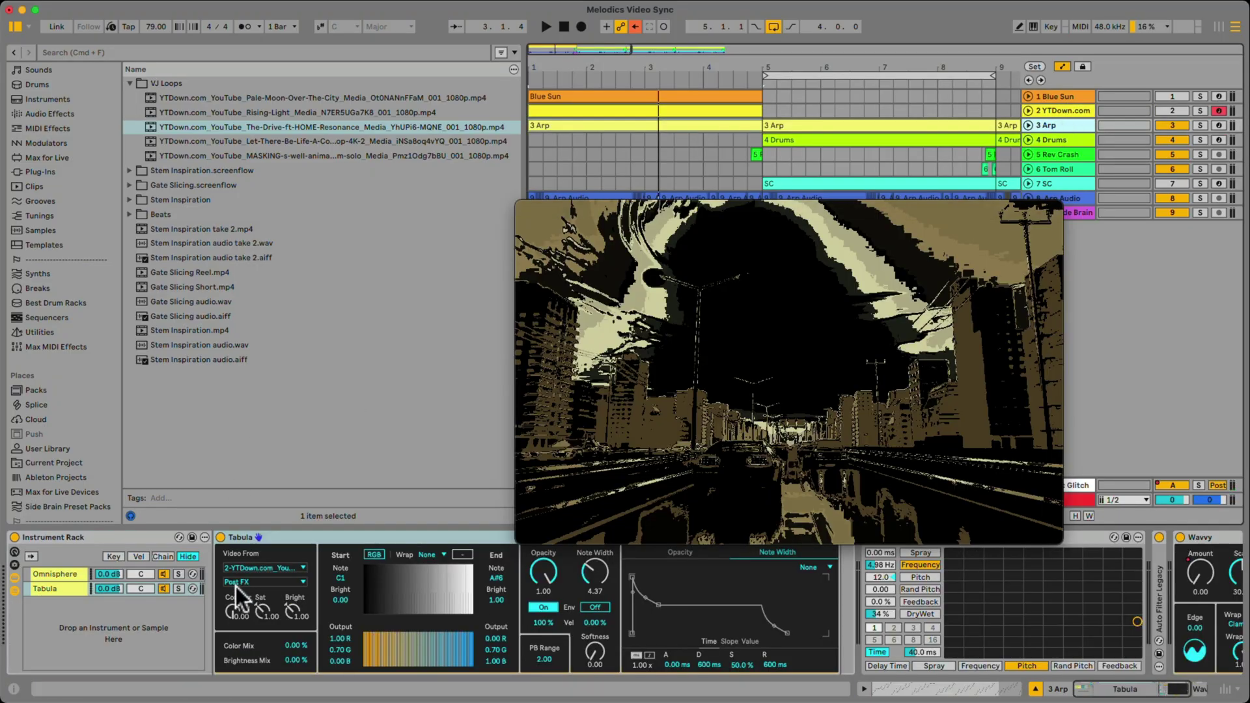
Deactivate the Omnisphere chain in the Arp track's rack, and play the song with the Arp Audio track's devices shown.
click(163, 574)
drag(943, 207, 860, 294)
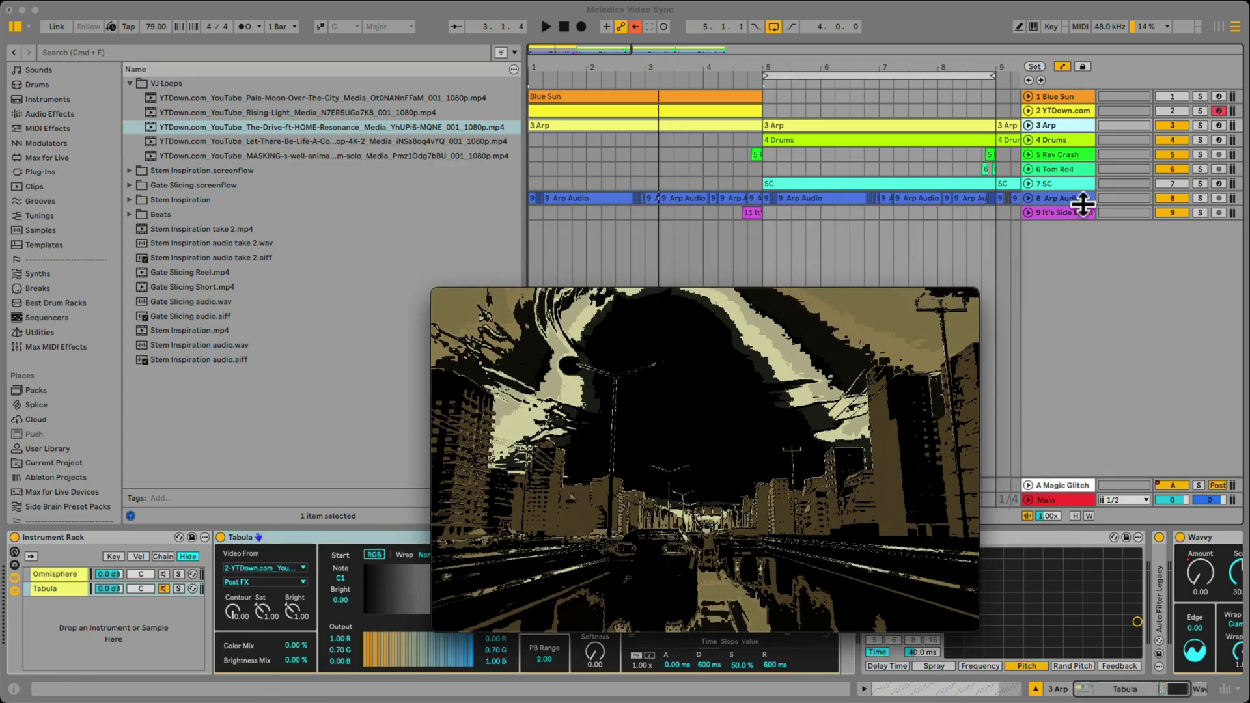
click(1053, 197)
key(space)
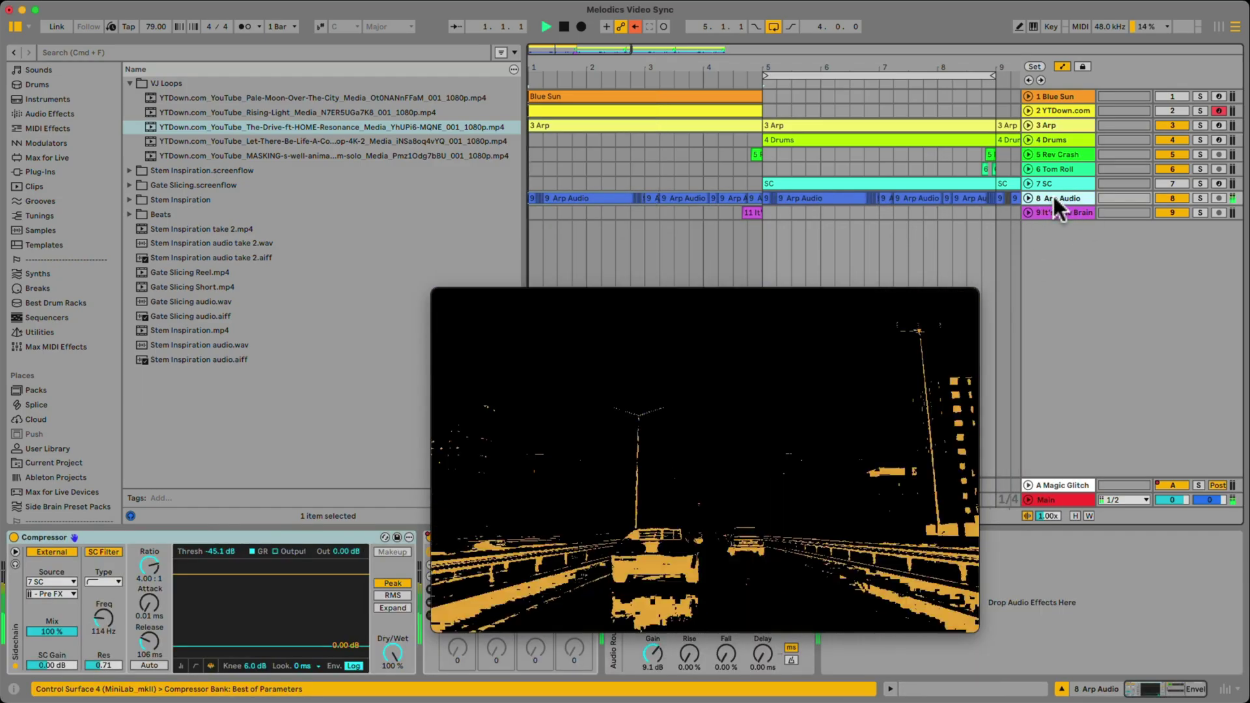
drag(827, 299, 870, 194)
key(space)
Review the source video track and the Arp track once more by switching between their devices.
click(1076, 110)
click(1074, 121)
click(1077, 110)
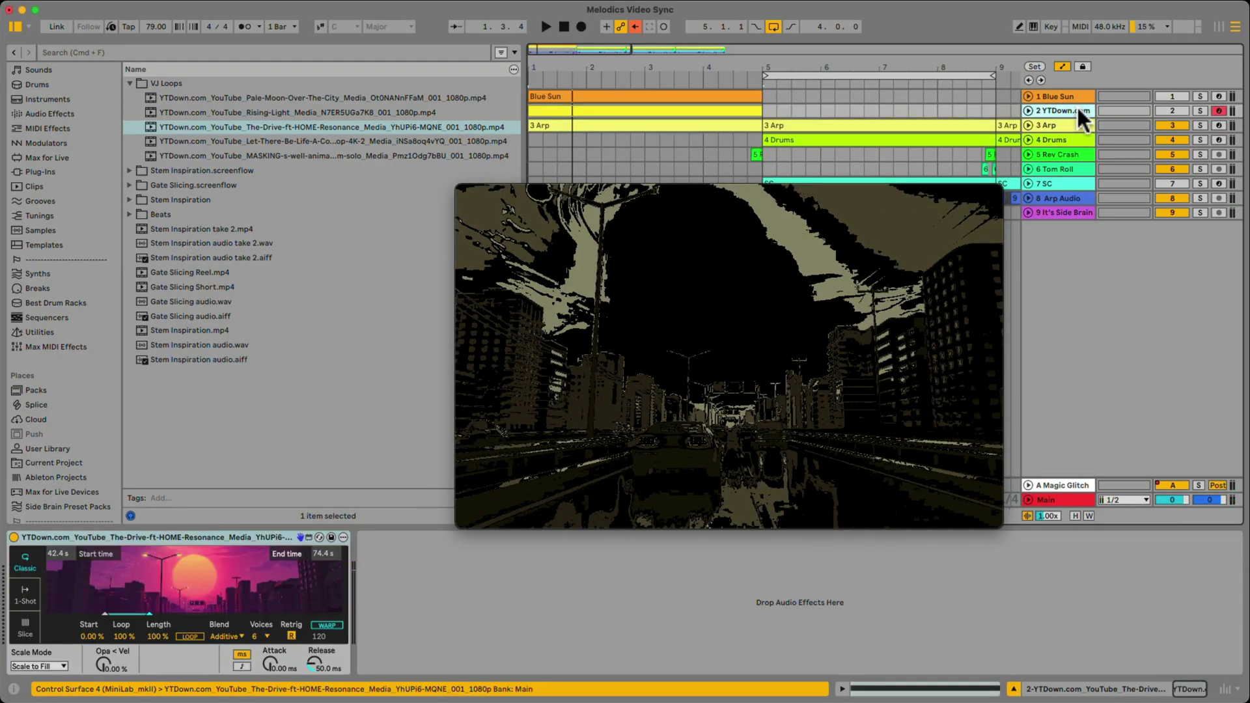
Deactivate the Arp track, activate the Blue Sun track in its place, and play back its video.
click(1065, 95)
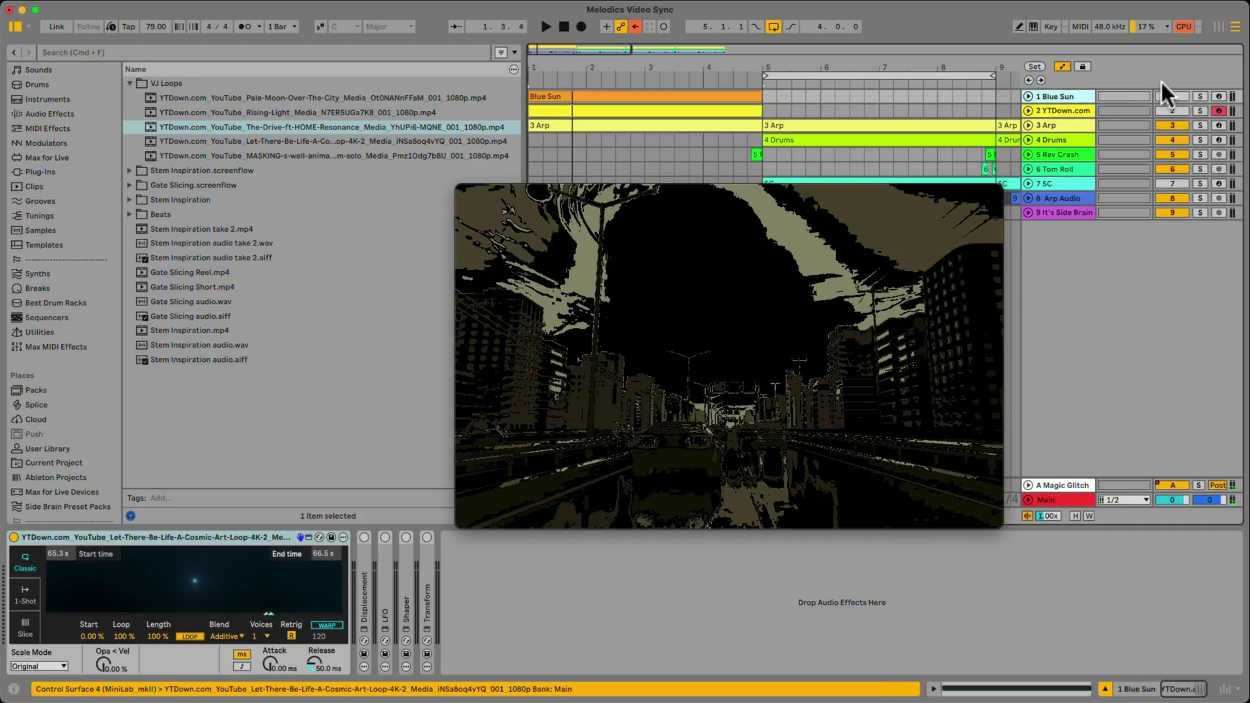
click(1166, 122)
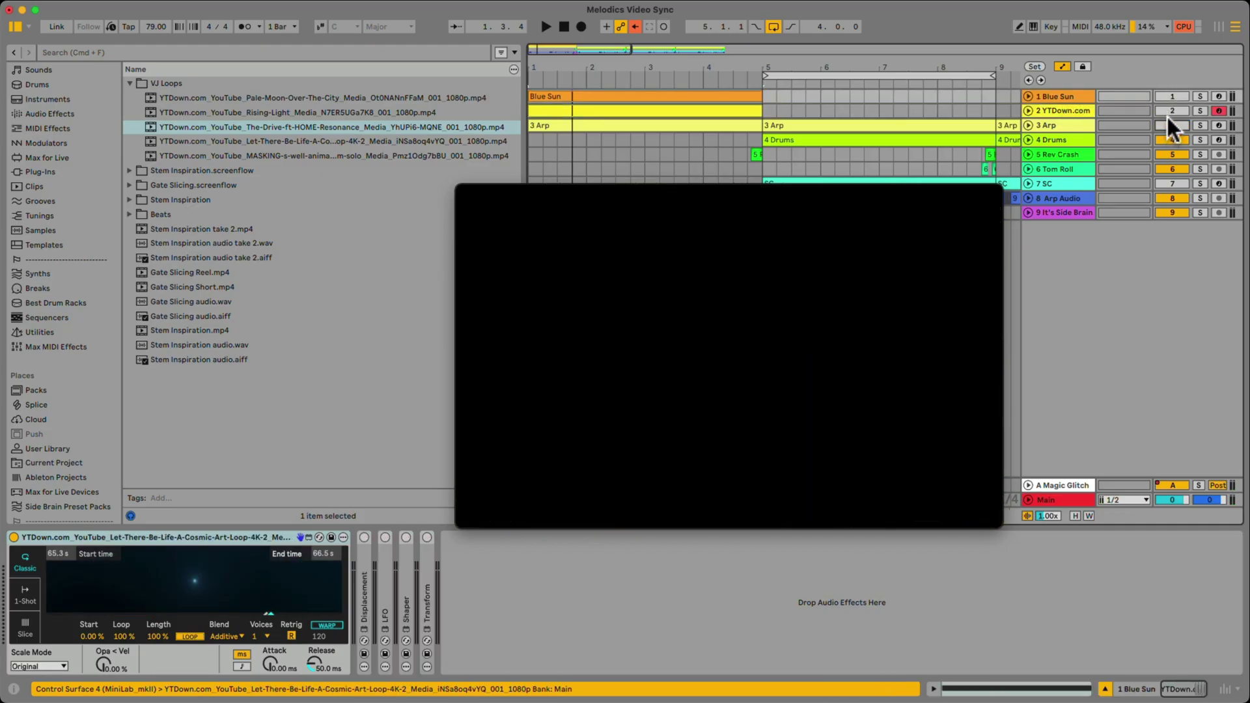
click(1172, 94)
click(1071, 91)
key(space)
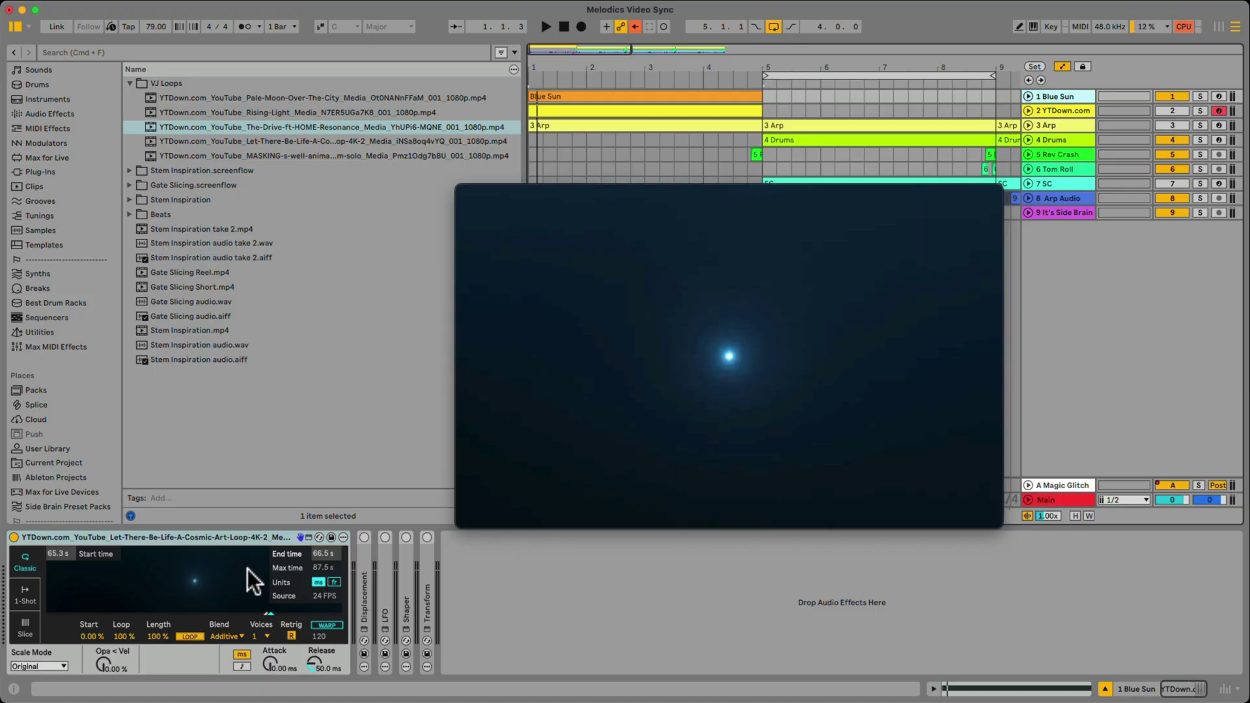
Preview the Blue Sun video, browse Videosync's 2.0 Devices Effects folder in the User Library, and unfold the track's Displacement device.
key(space)
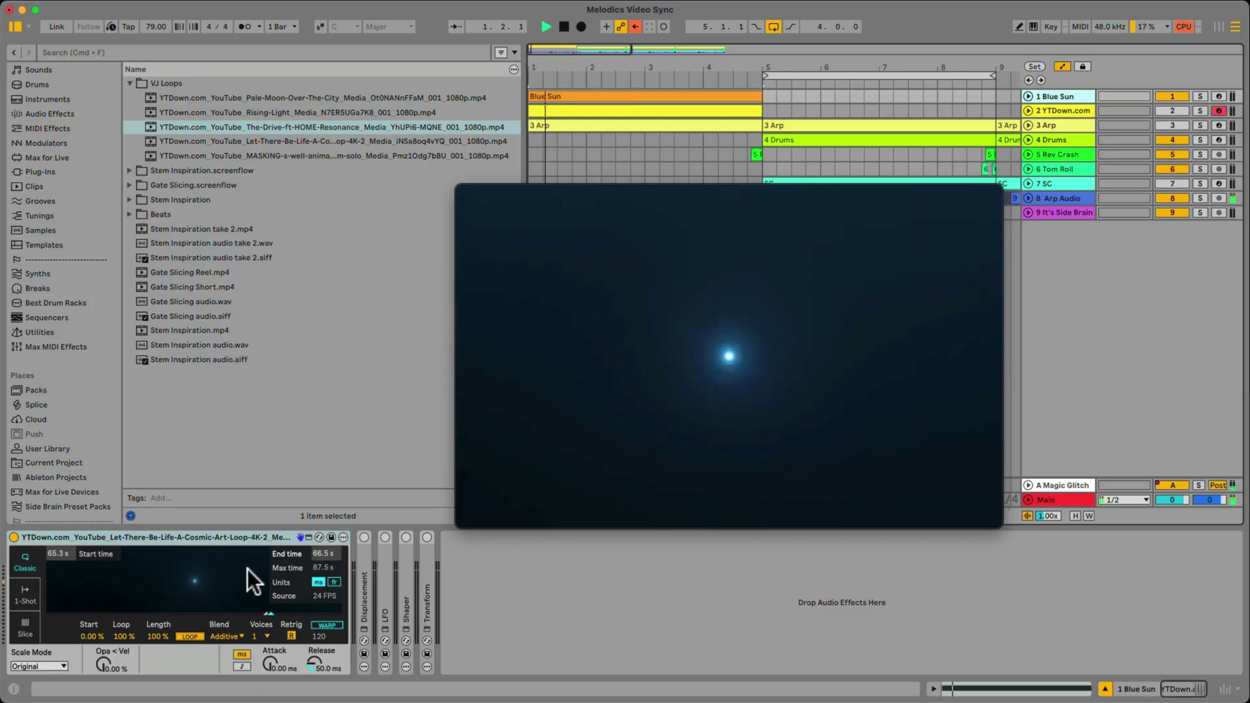
key(space)
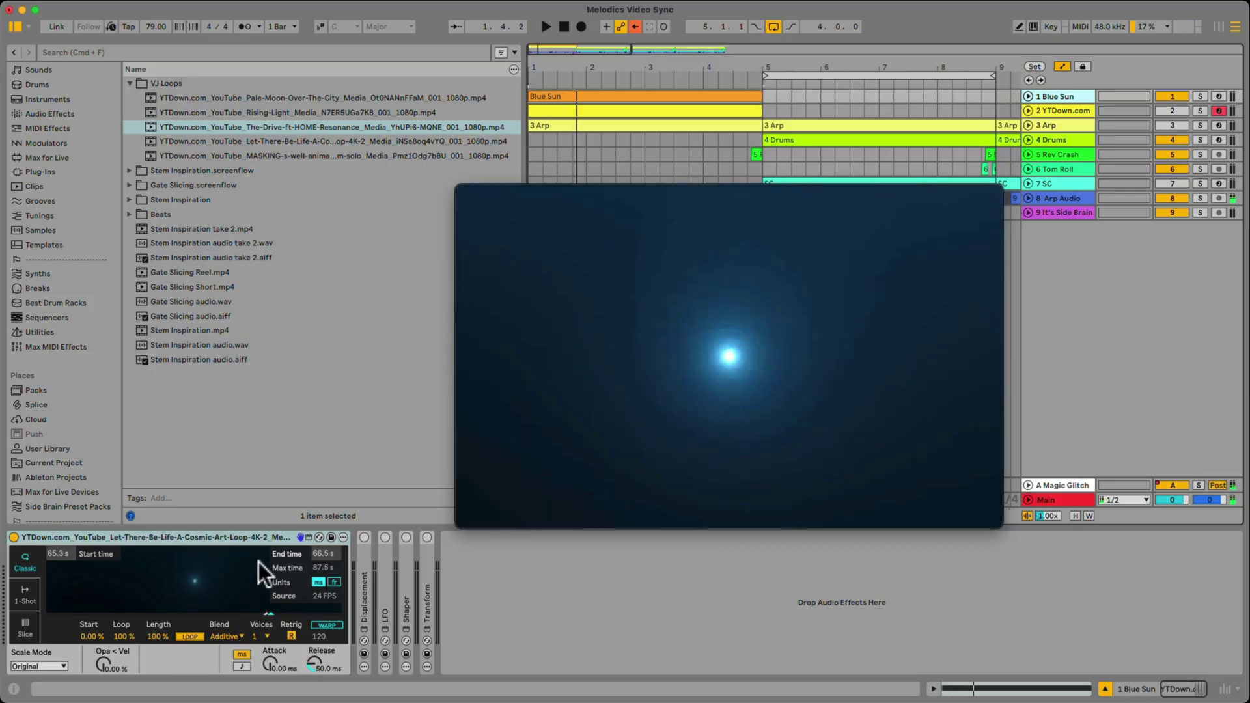
scroll(96, 317, down, 3)
click(52, 381)
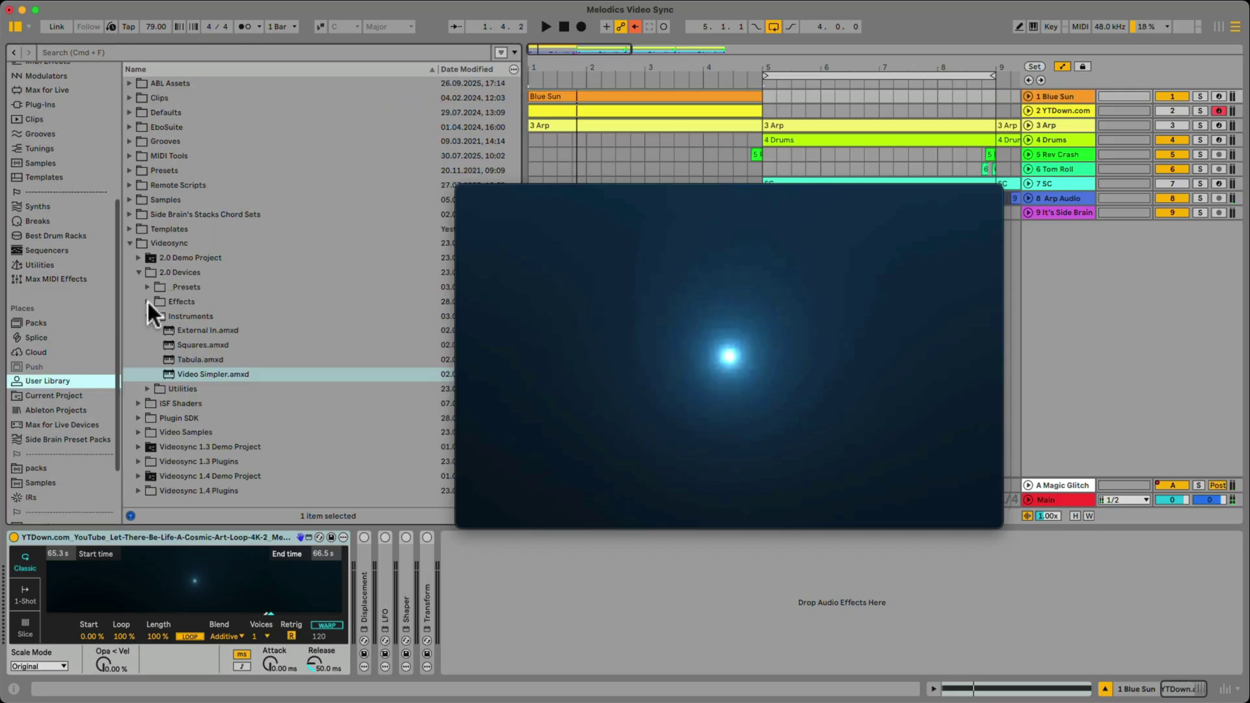
click(141, 304)
scroll(248, 342, down, 1)
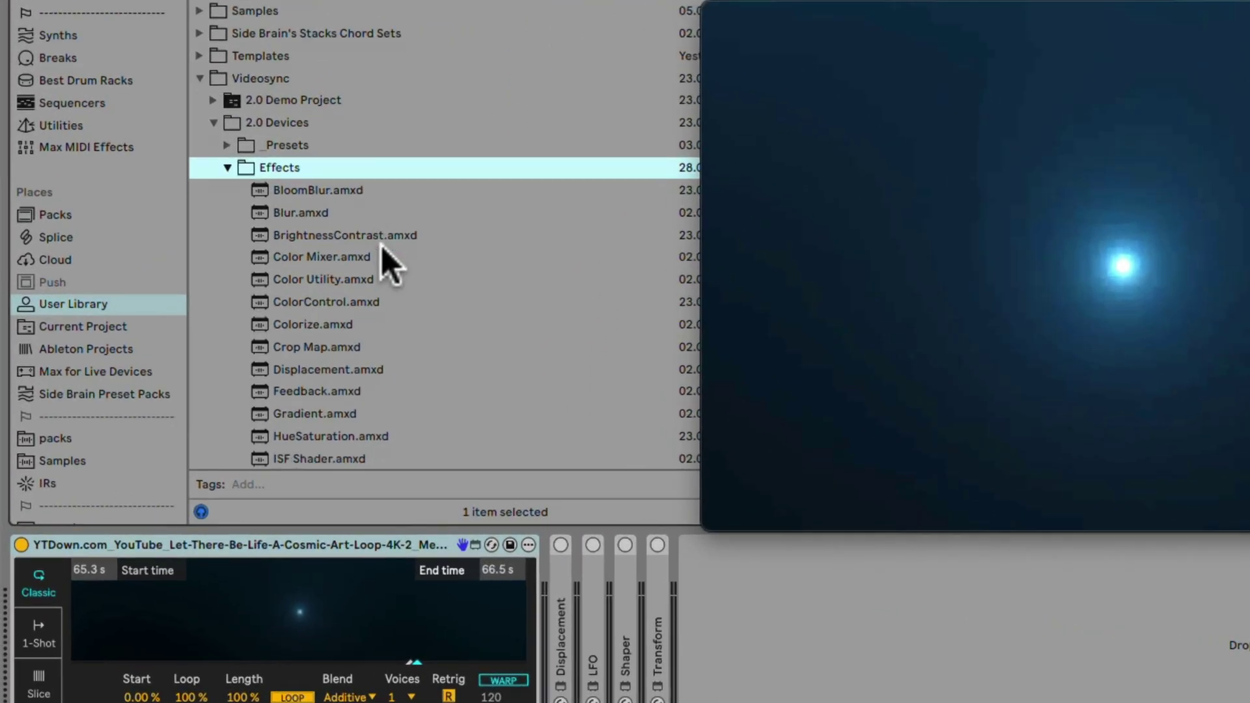
scroll(384, 254, down, 5)
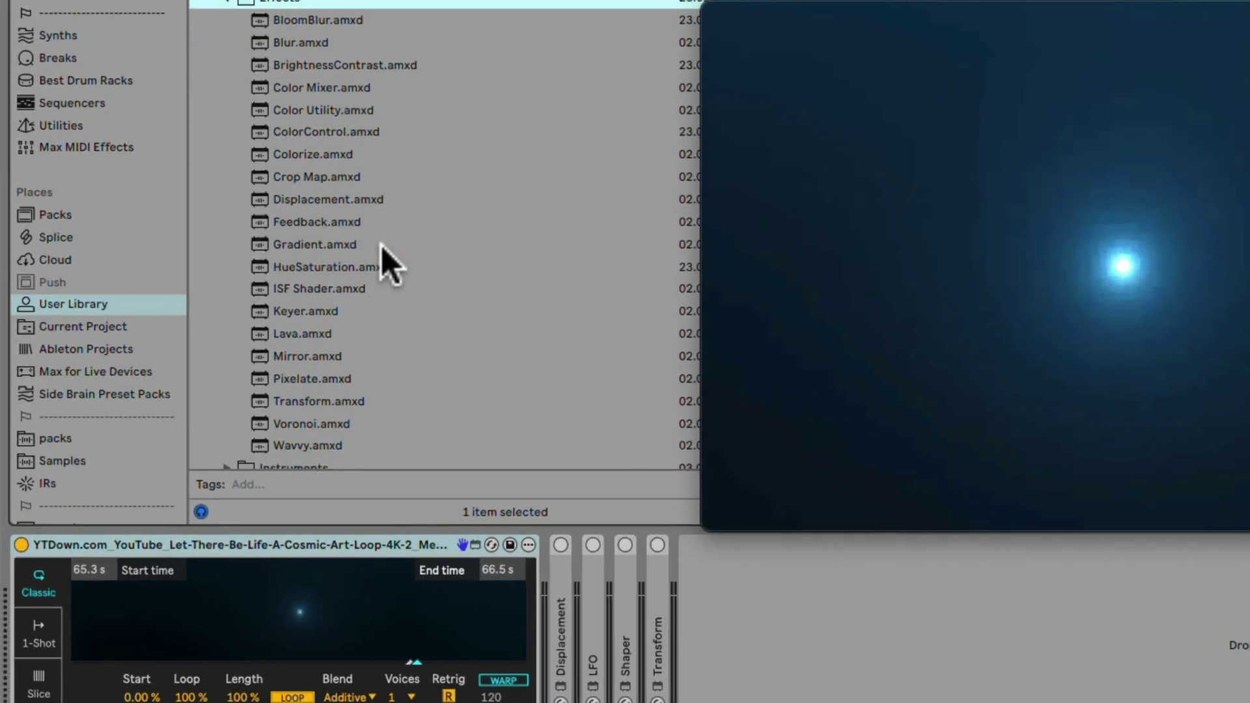
double_click(560, 585)
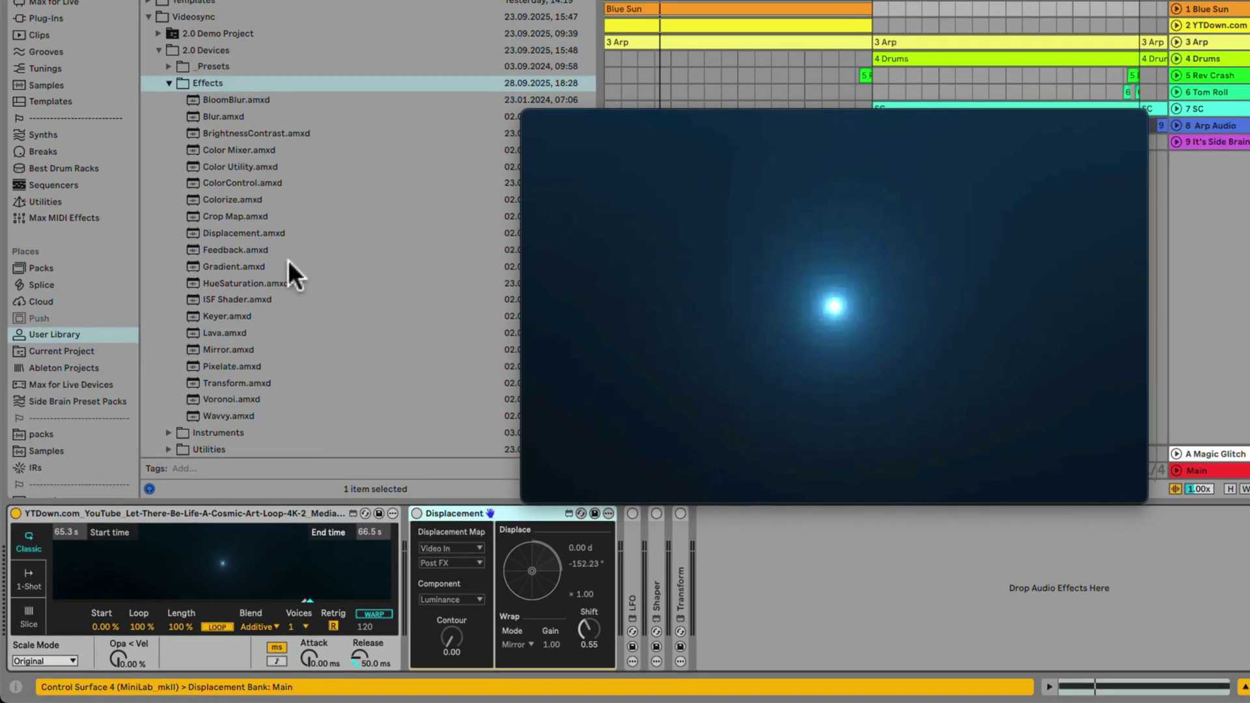
Try adding another Displacement effect from the library and adjusting its displacement, and delete the duplicate.
mouse_move(267, 236)
mouse_down()
mouse_move(431, 557)
mouse_move(405, 514)
mouse_up()
drag(557, 587, 550, 562)
click(528, 510)
key(Delete)
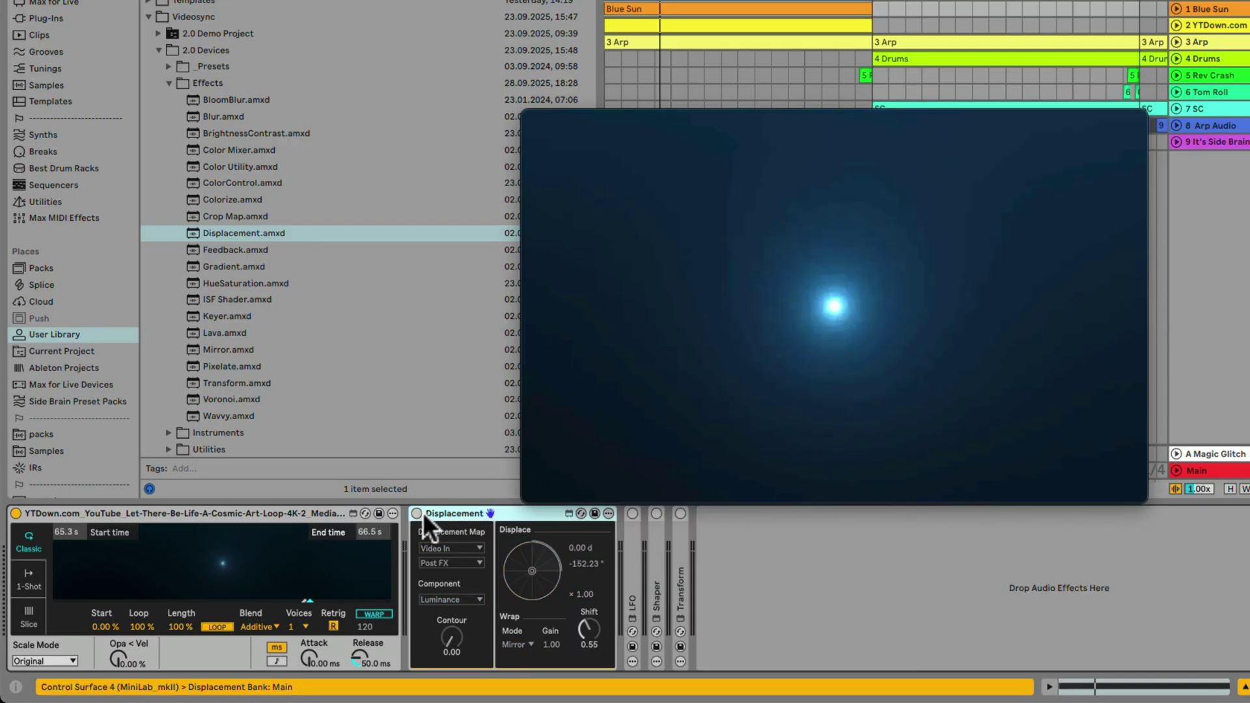
Unfold and activate the LFO on the displacement angle and the Shaper modulating the LFO's rate.
double_click(631, 566)
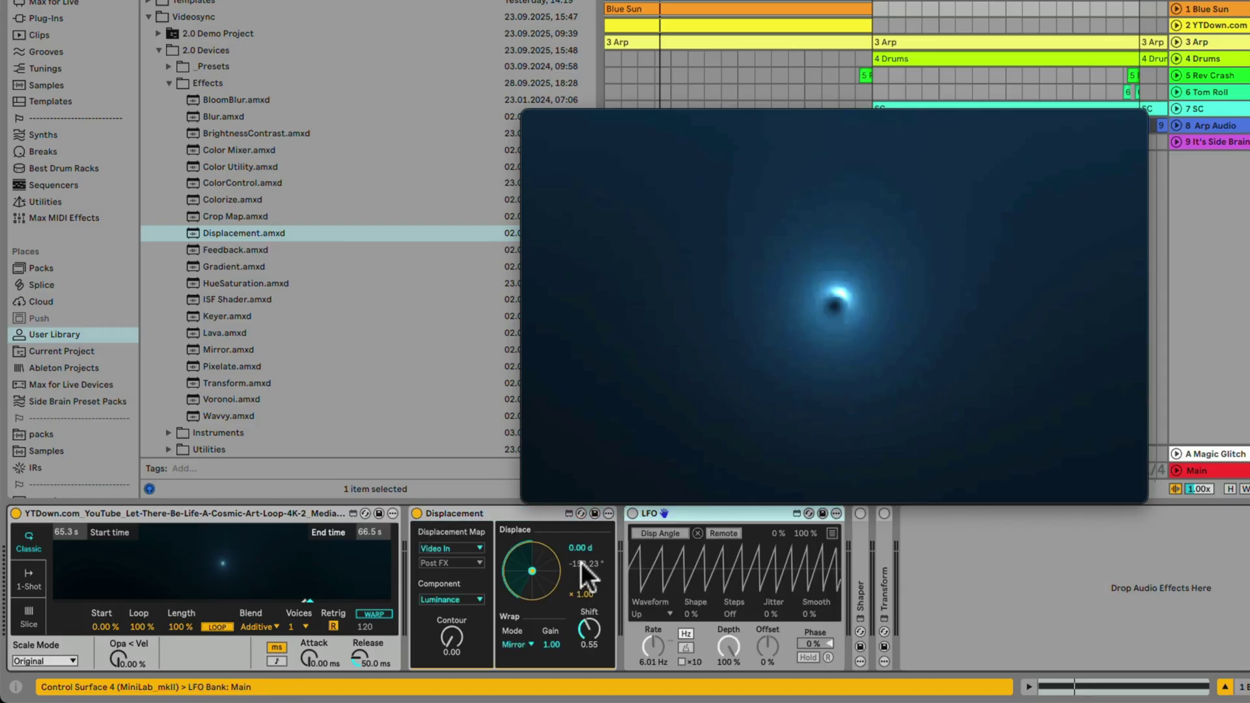
click(632, 512)
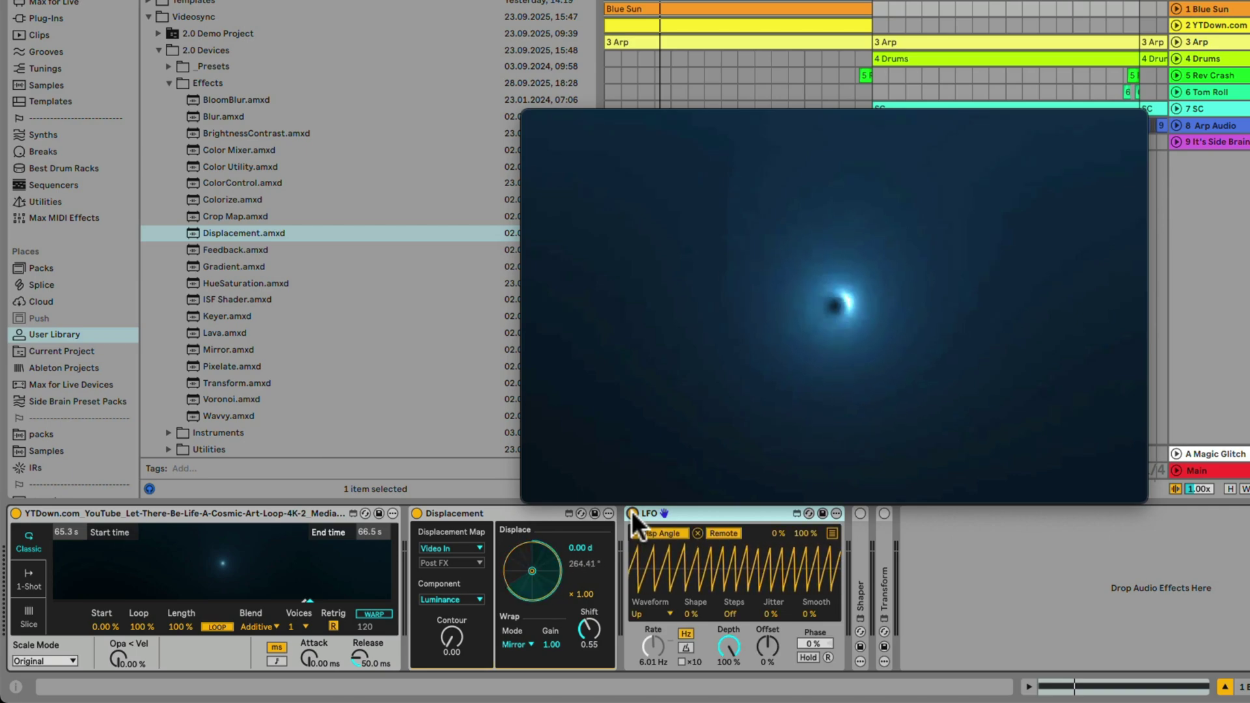
double_click(859, 534)
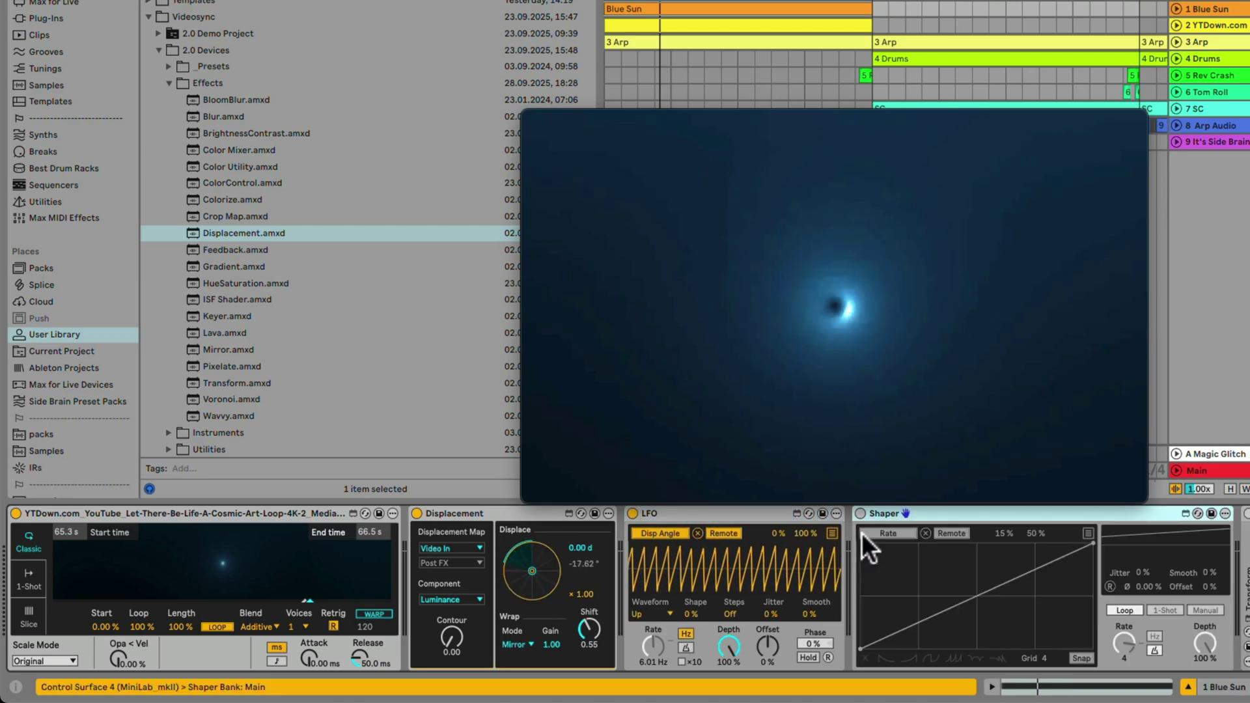
click(859, 514)
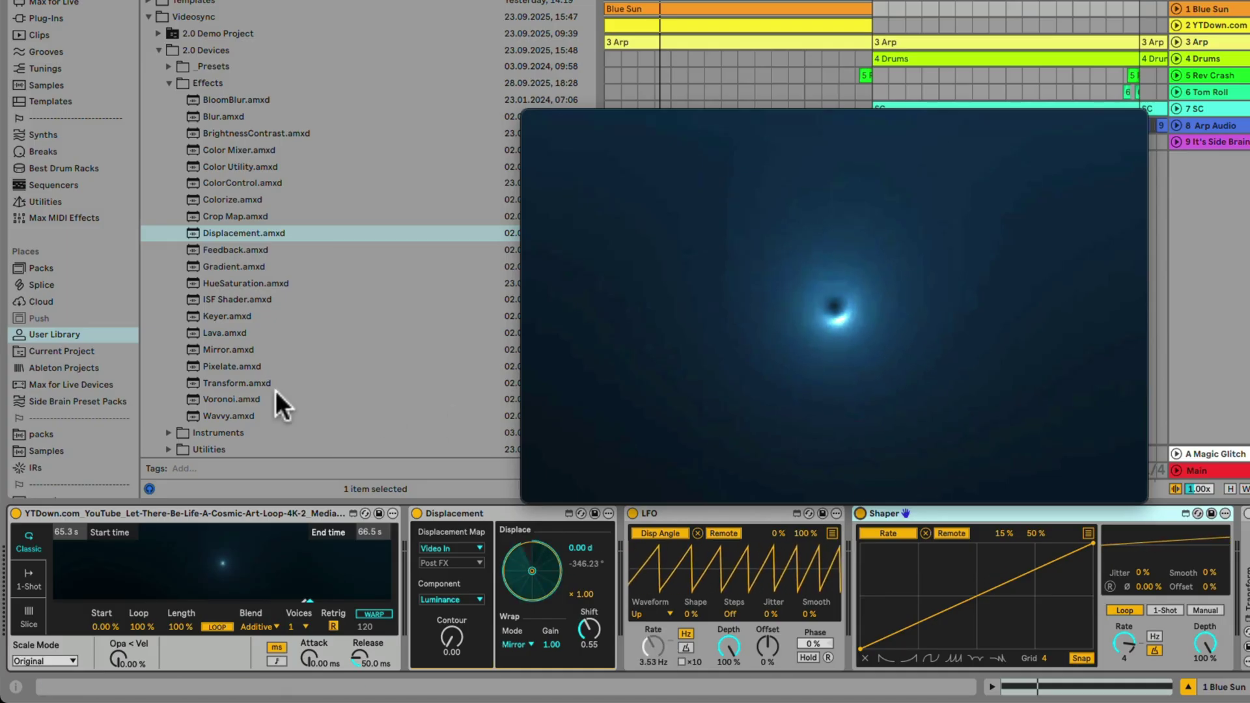
Try adding another Transform effect from the library at the end of the Blue Sun chain, and delete it.
mouse_move(228, 383)
mouse_down()
mouse_move(495, 450)
mouse_move(1145, 565)
mouse_move(1143, 579)
mouse_move(1065, 587)
mouse_move(1122, 593)
mouse_move(1091, 594)
mouse_up()
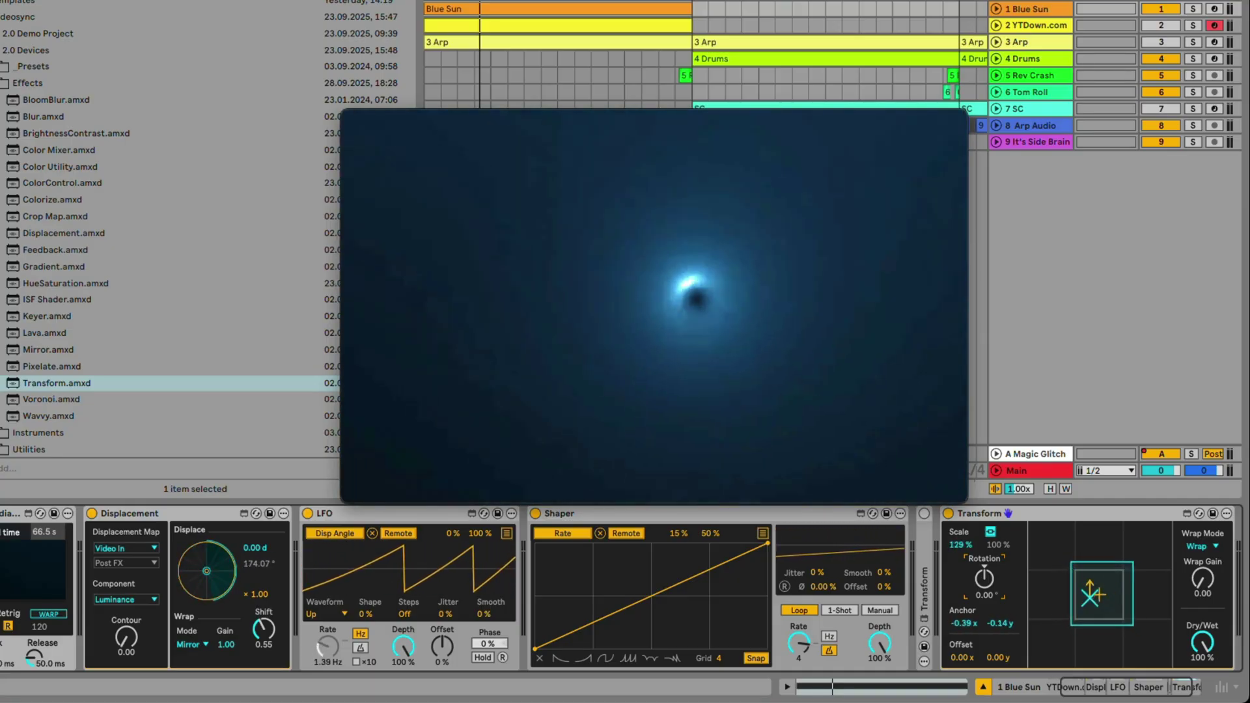
click(1021, 514)
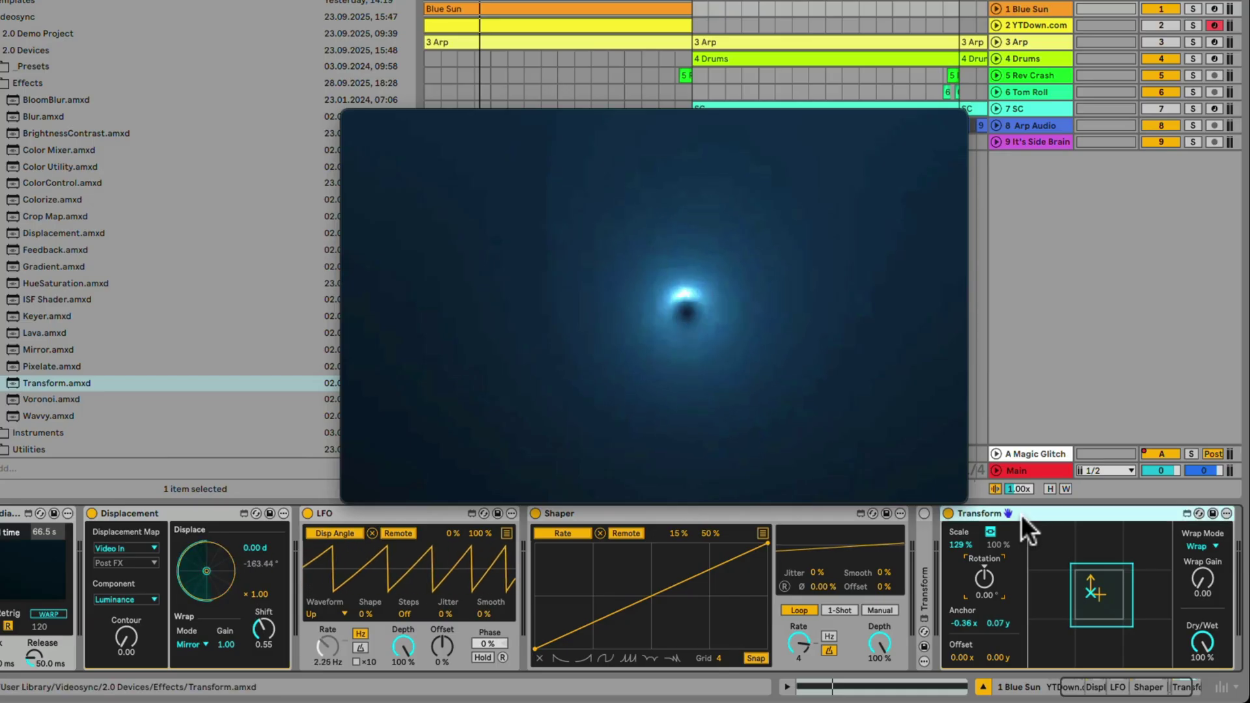
key(Delete)
Unfold and activate the existing Transform device, and play the Blue Sun clip to view its scaling.
double_click(918, 540)
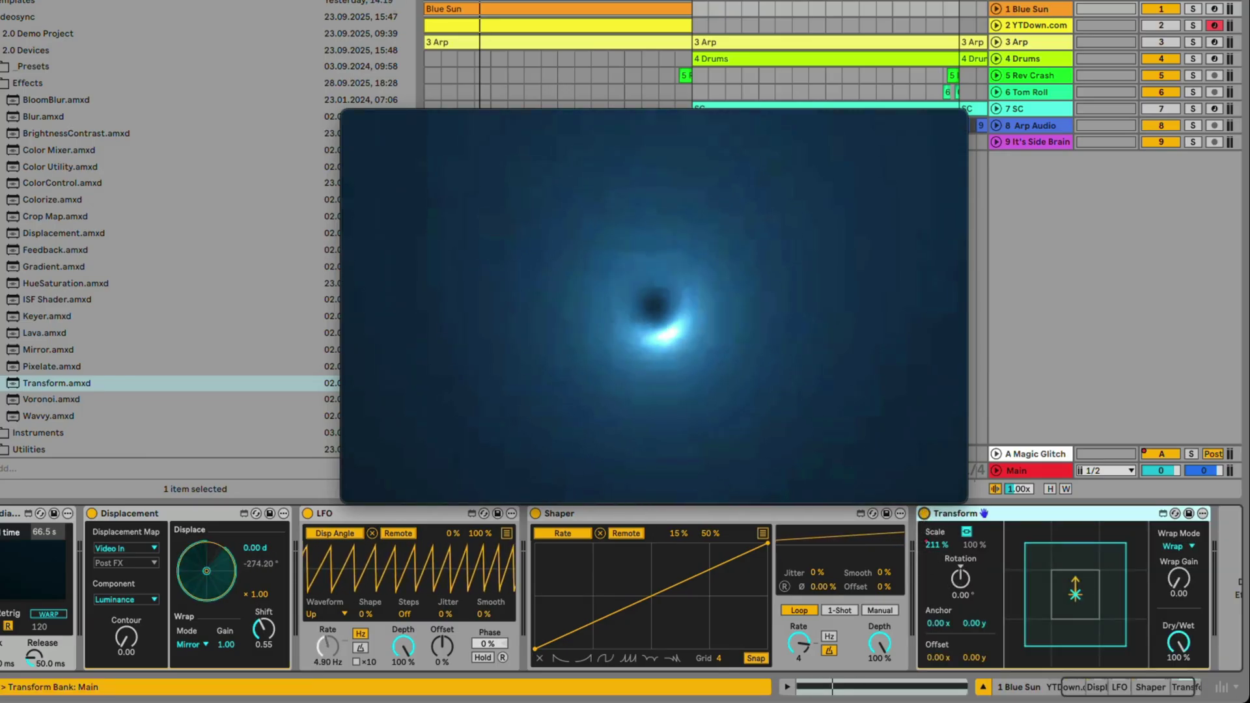
click(460, 8)
key(space)
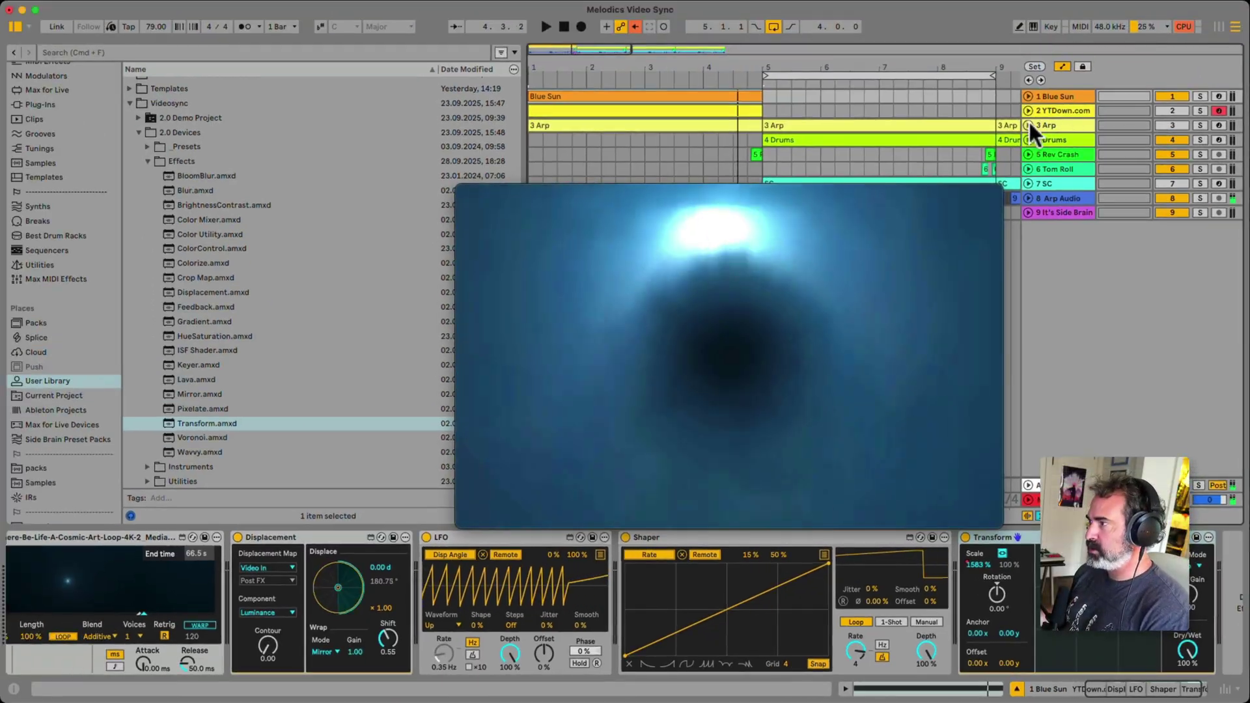
Reactivate the Arp track, automate its volume to fade down from bar 1 to bar 5, and check the playback.
click(1008, 41)
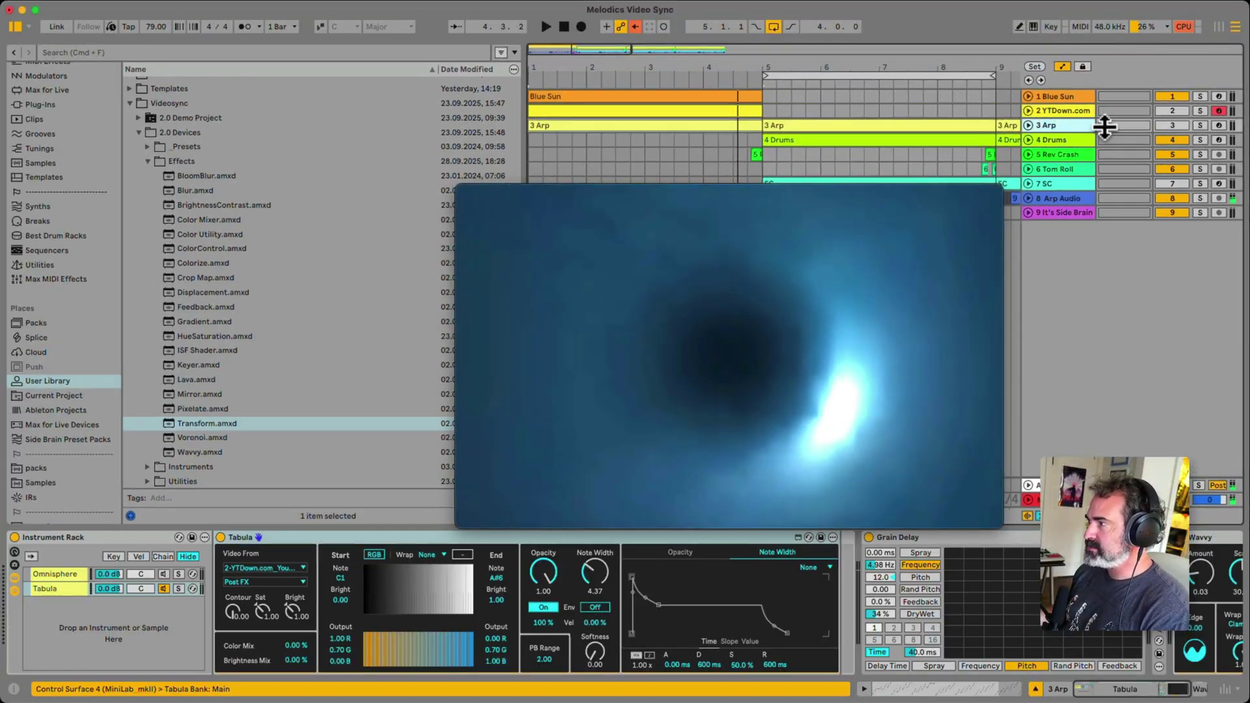
click(1029, 125)
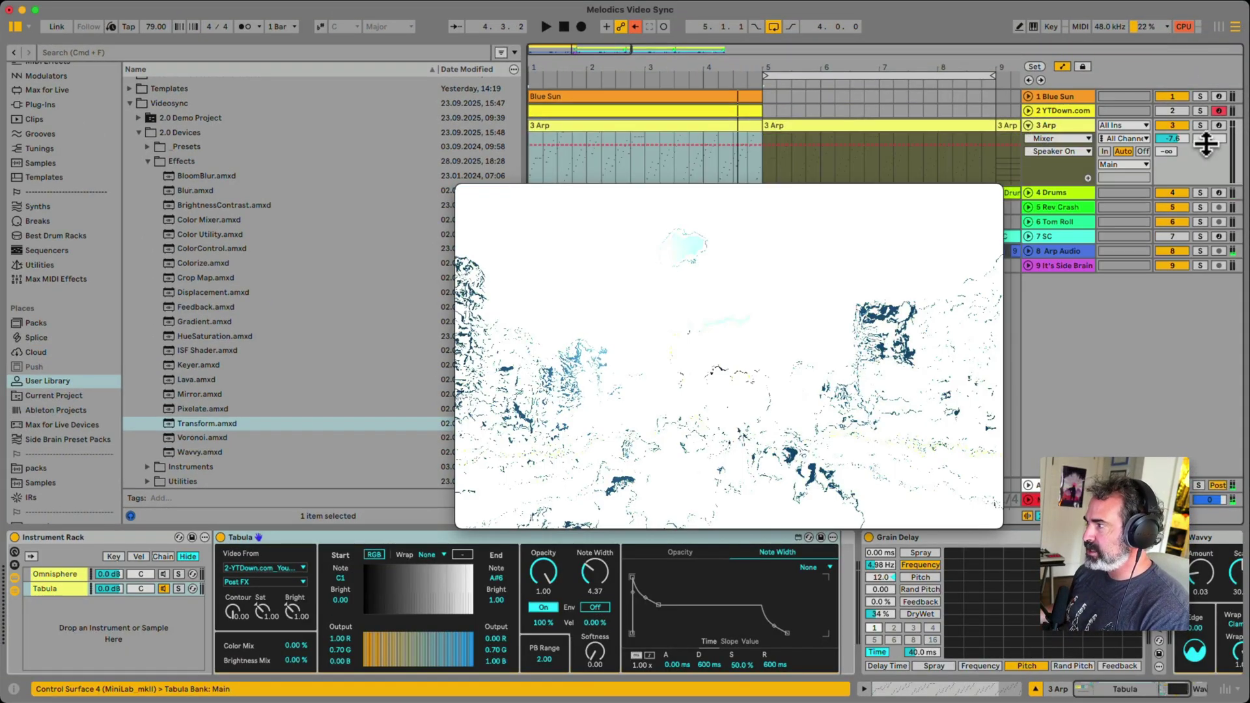
right_click(1175, 147)
click(1055, 143)
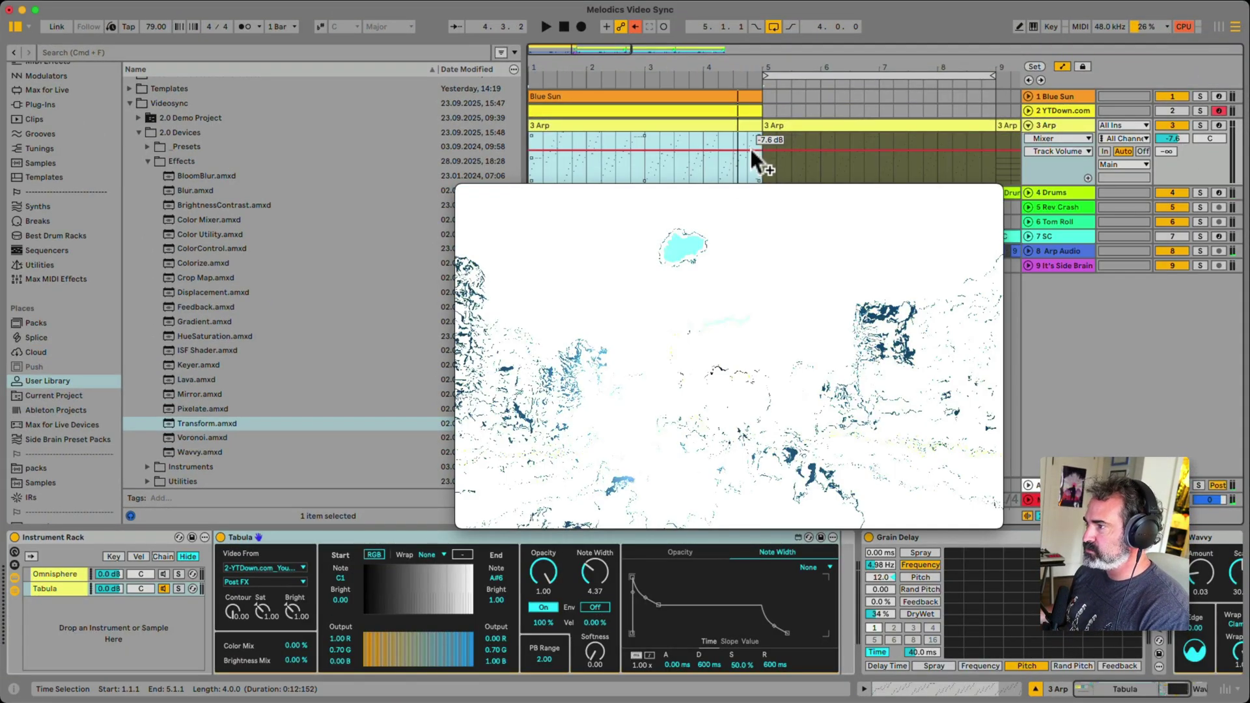
click(759, 151)
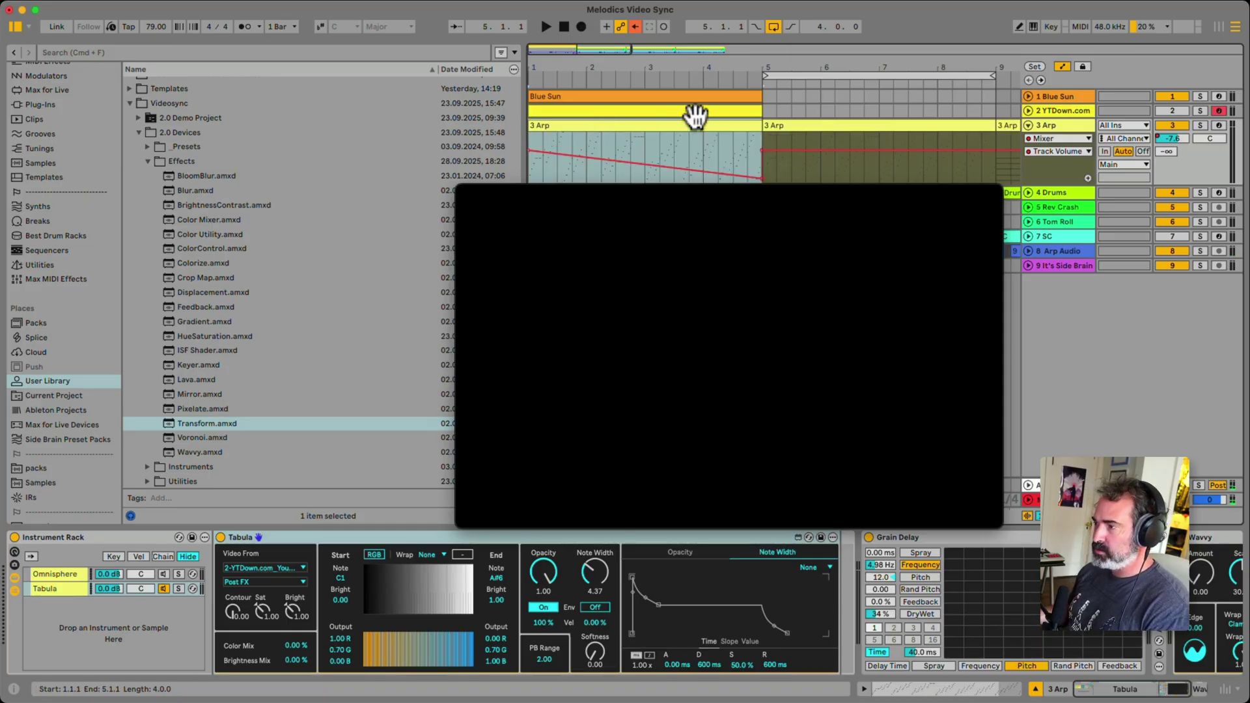
key(space)
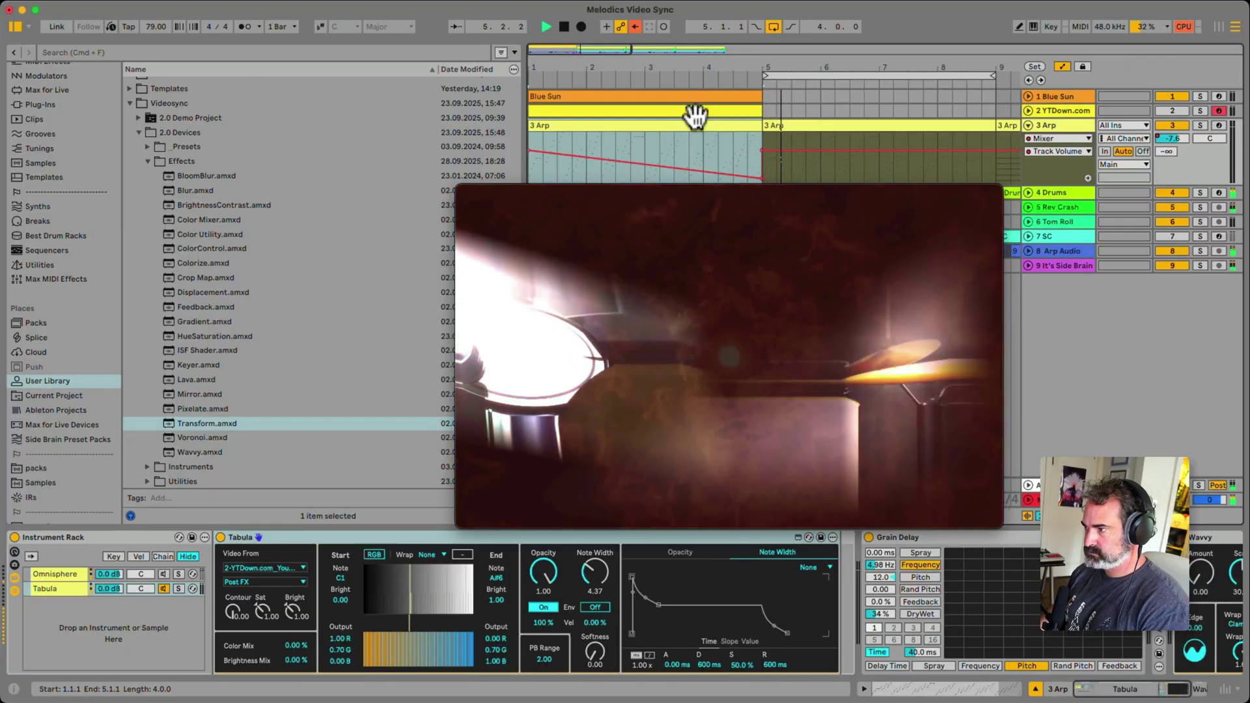
key(space)
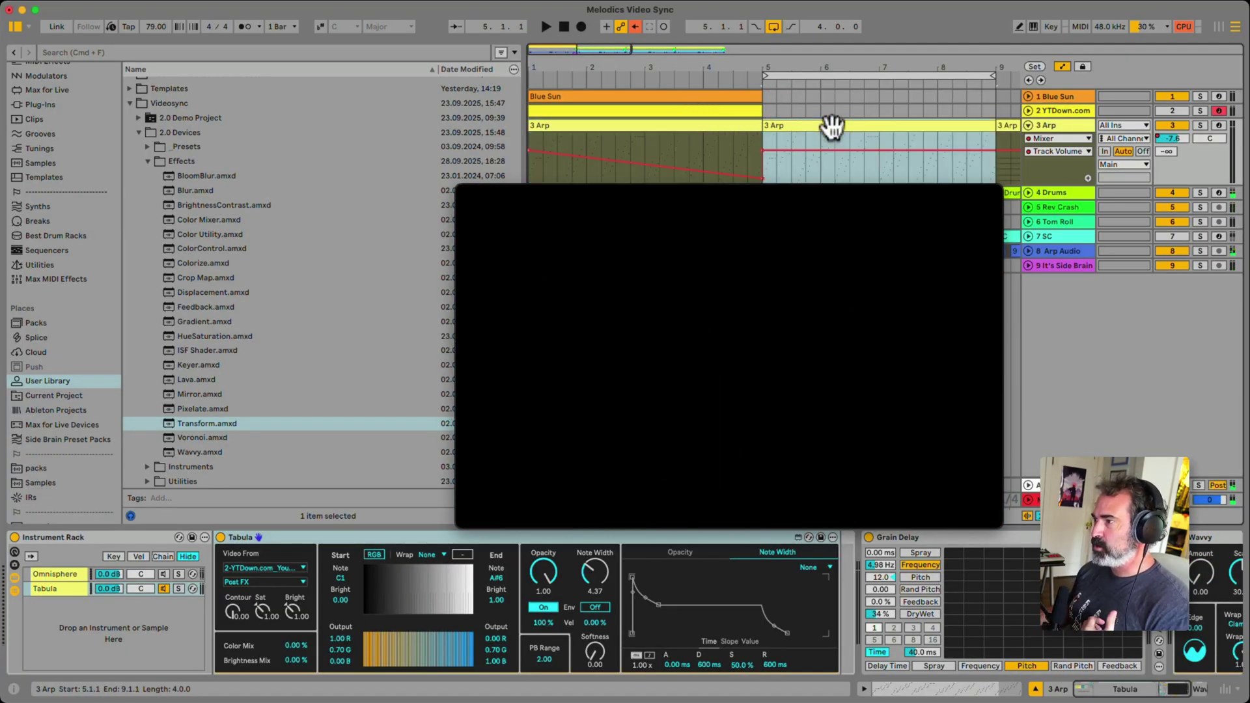
Fold the Arp track and review the opening Arp, YTDown.com and Blue Sun clips in the arrangement.
click(1030, 124)
click(724, 124)
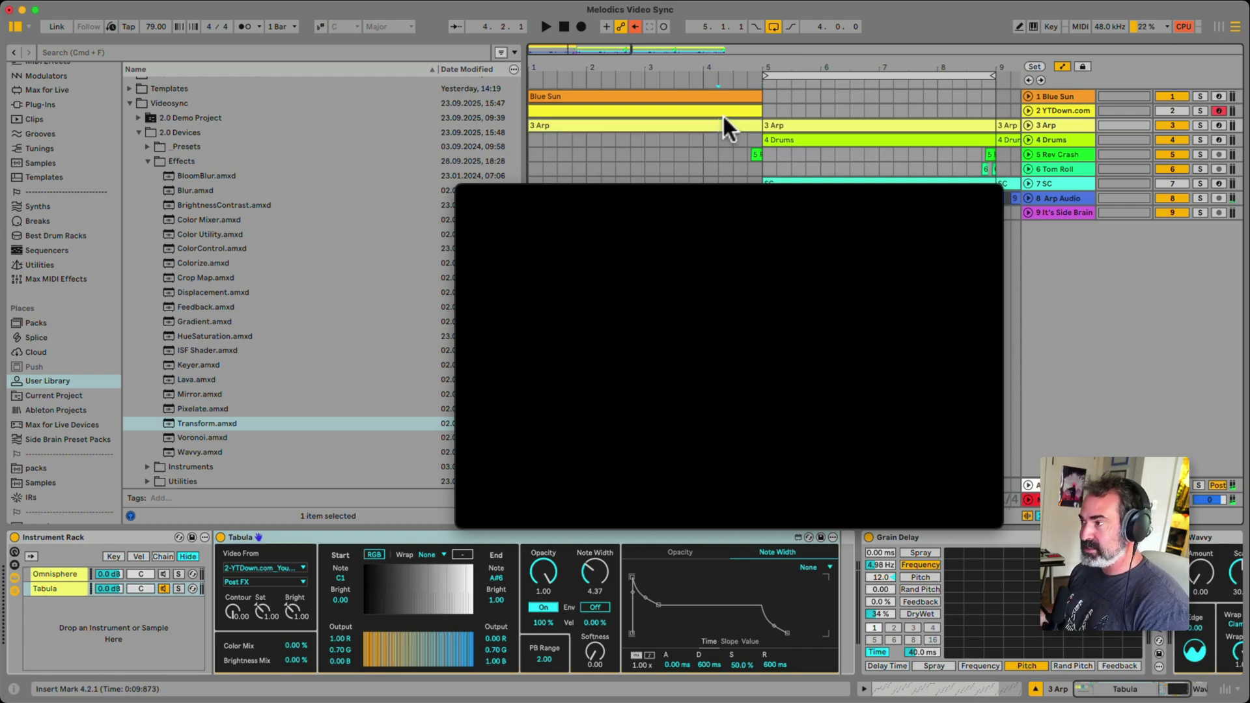
click(724, 111)
click(727, 97)
click(727, 107)
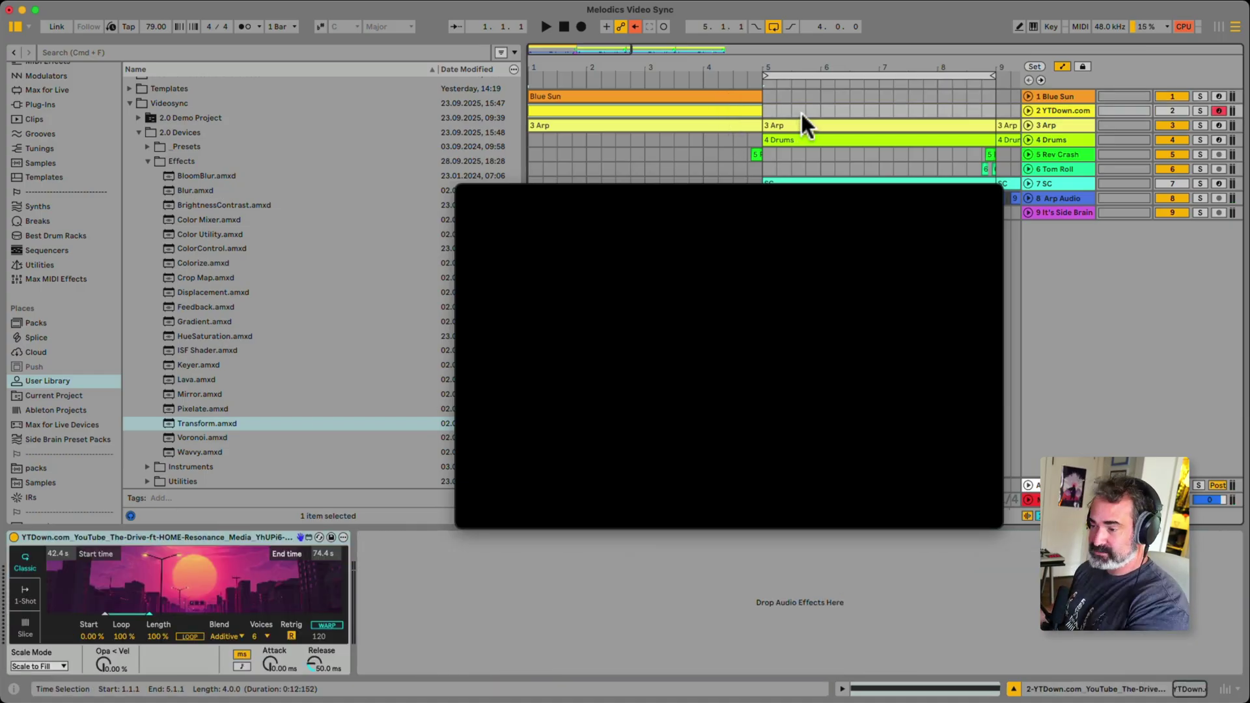
Inspect the Kick and Snare pads of the Drums track's rack, and delete the Squares chain from the Snare pad.
click(905, 138)
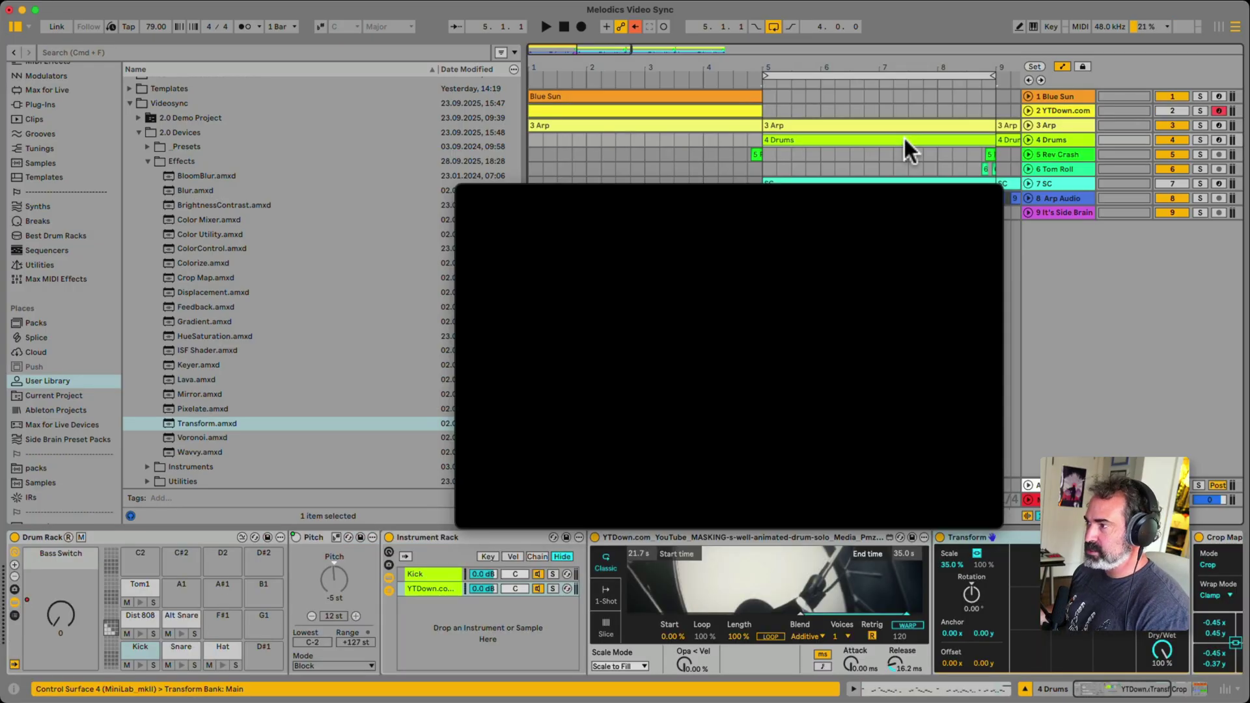
click(1078, 138)
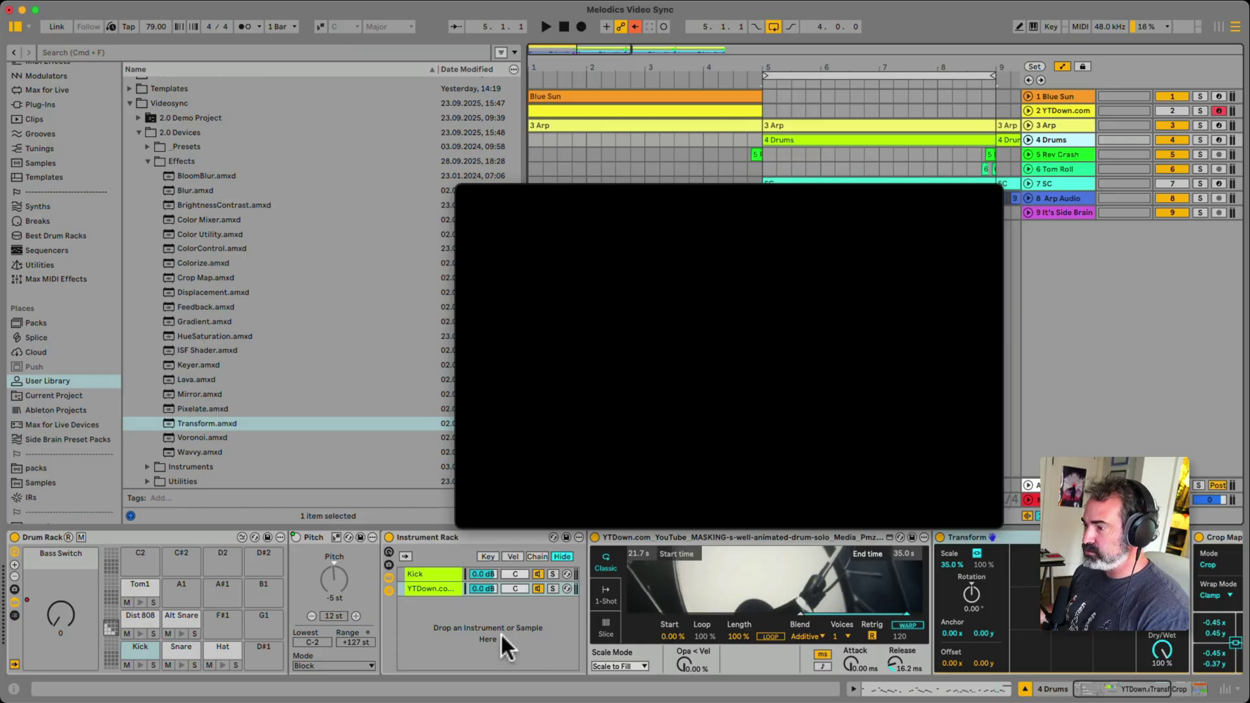
click(130, 650)
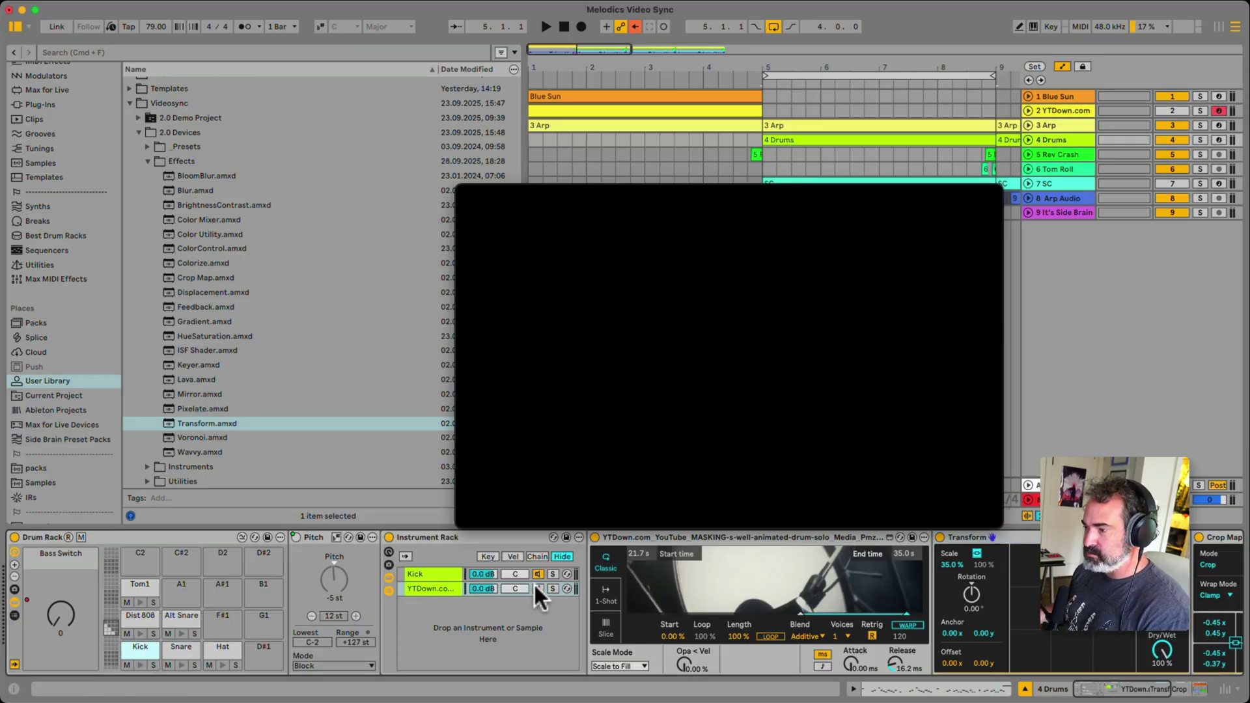
click(186, 647)
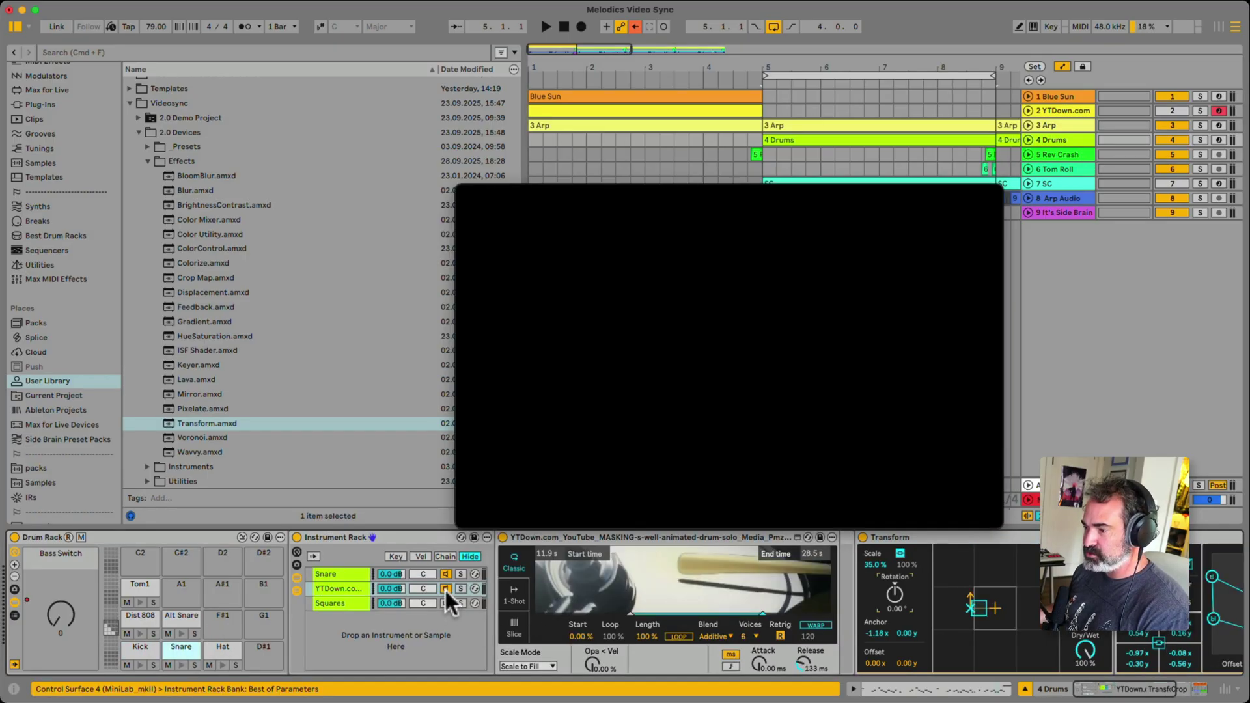
click(336, 594)
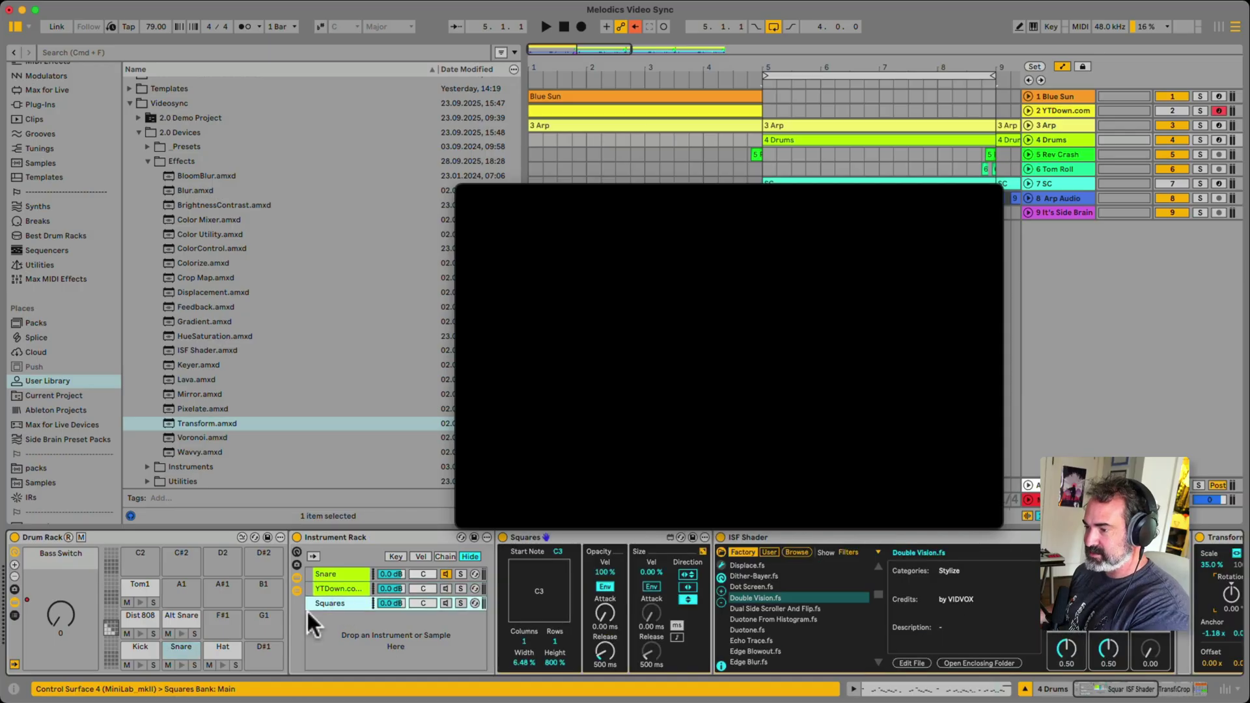
Inspect the video devices on the Drum Rack's Hat, Dist 808, Alt Snare and Tom1 pads.
click(214, 645)
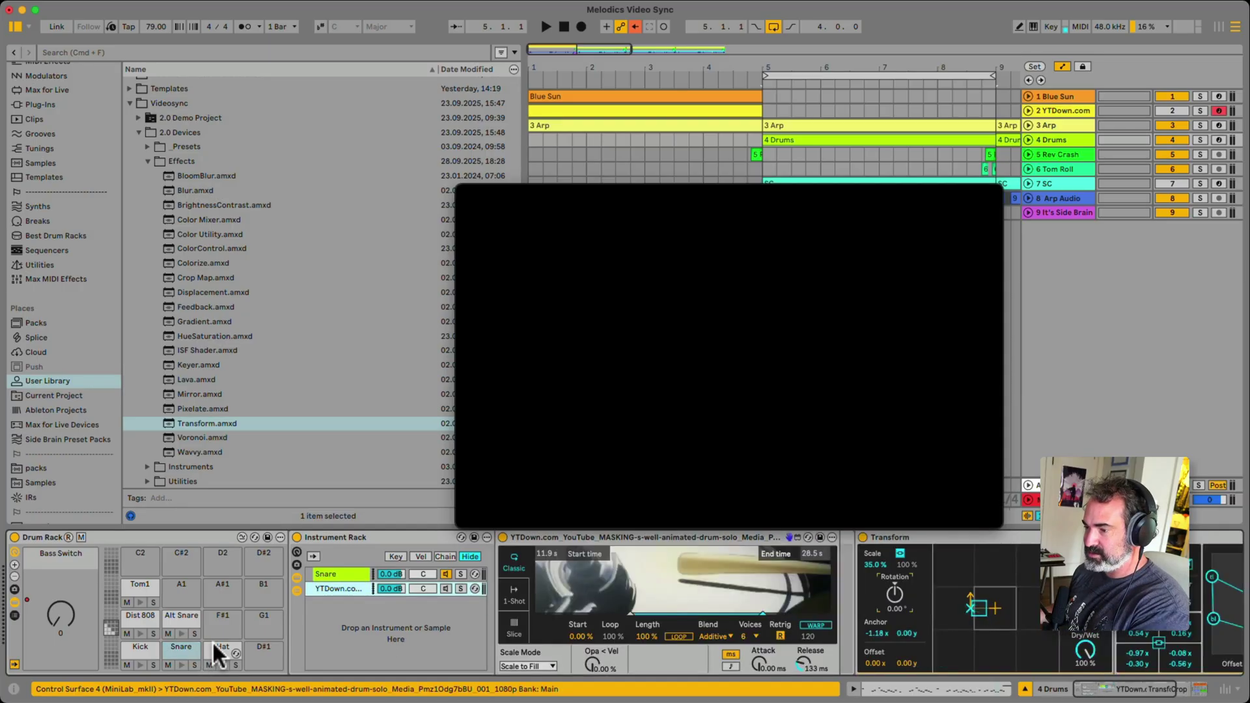
click(141, 616)
click(182, 619)
click(139, 586)
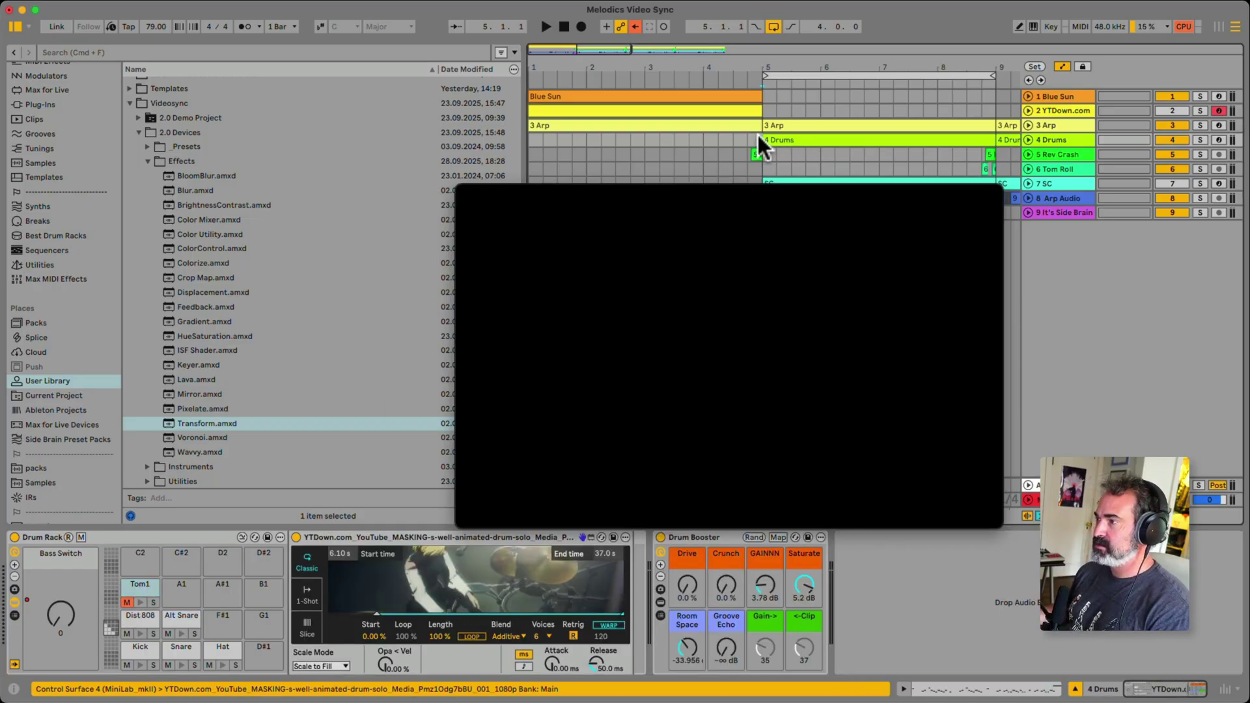
Unfold the Drums track, and move and shrink the Videosync output window so it no longer covers the arrangement.
click(1029, 140)
drag(901, 190, 474, 102)
drag(573, 433, 491, 437)
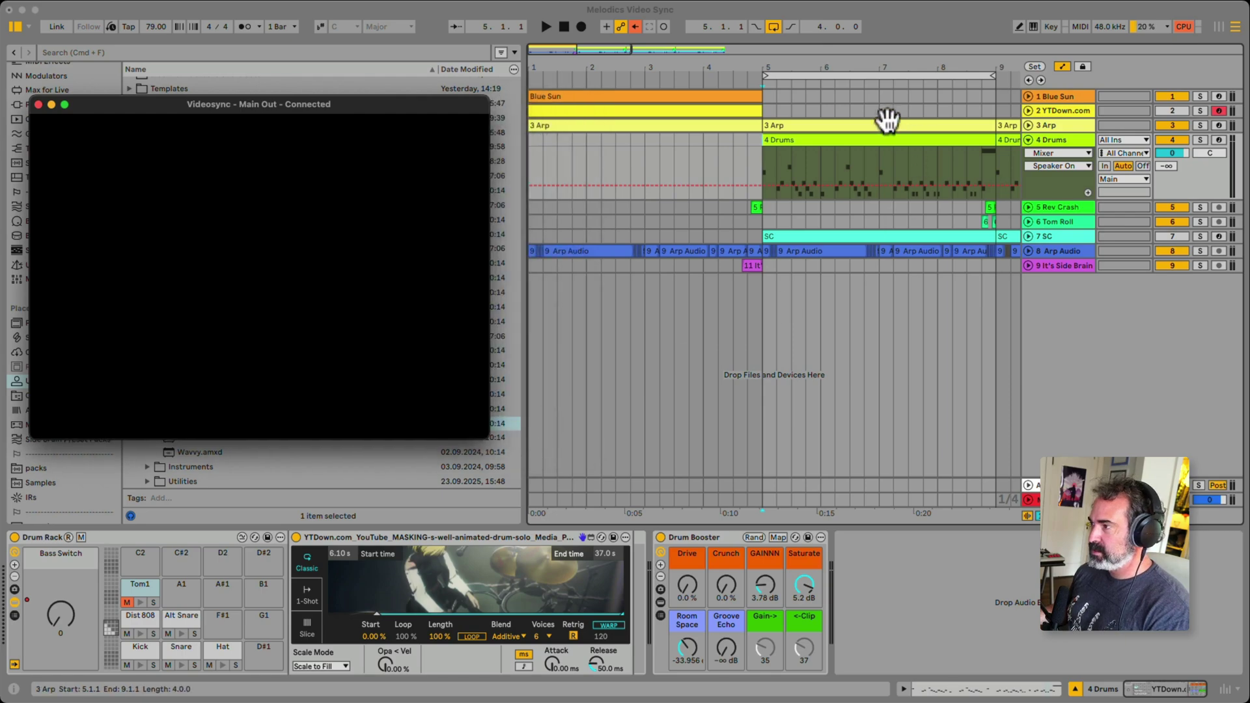
Show the notes of the Drums clip starting at bar 5 in an enlarged editor, and play the clip through.
click(875, 138)
drag(706, 502, 702, 399)
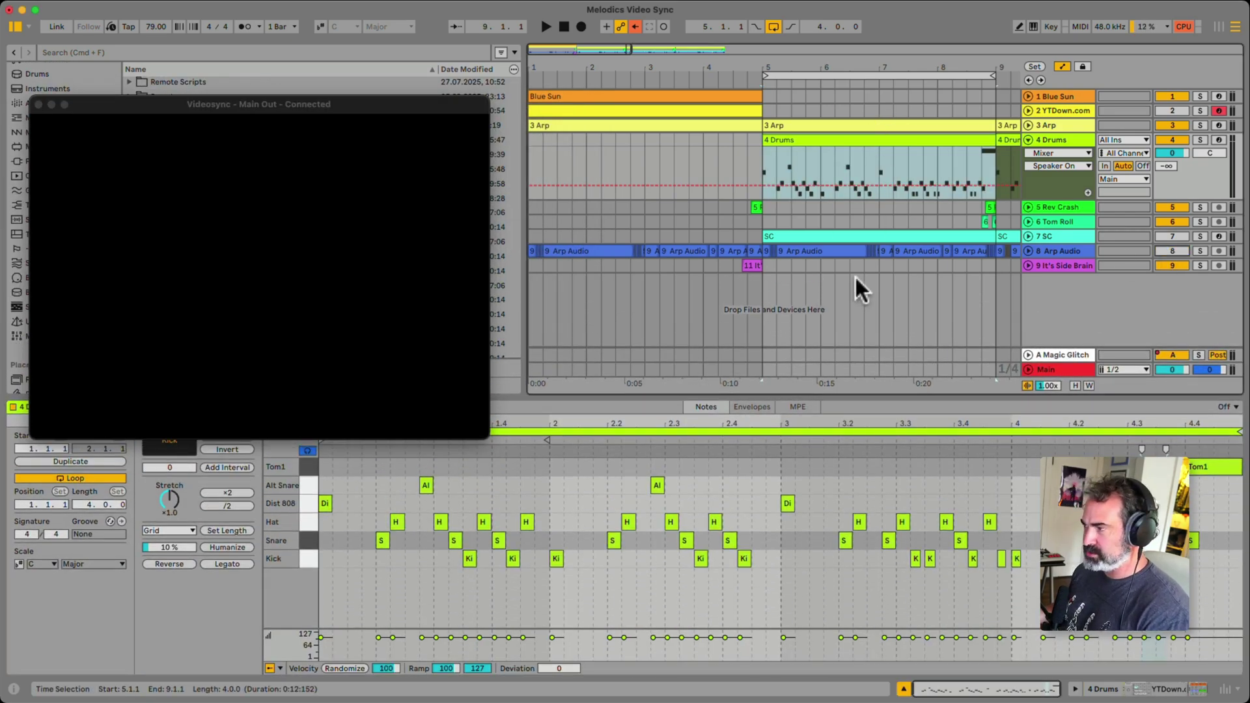
click(820, 142)
key(space)
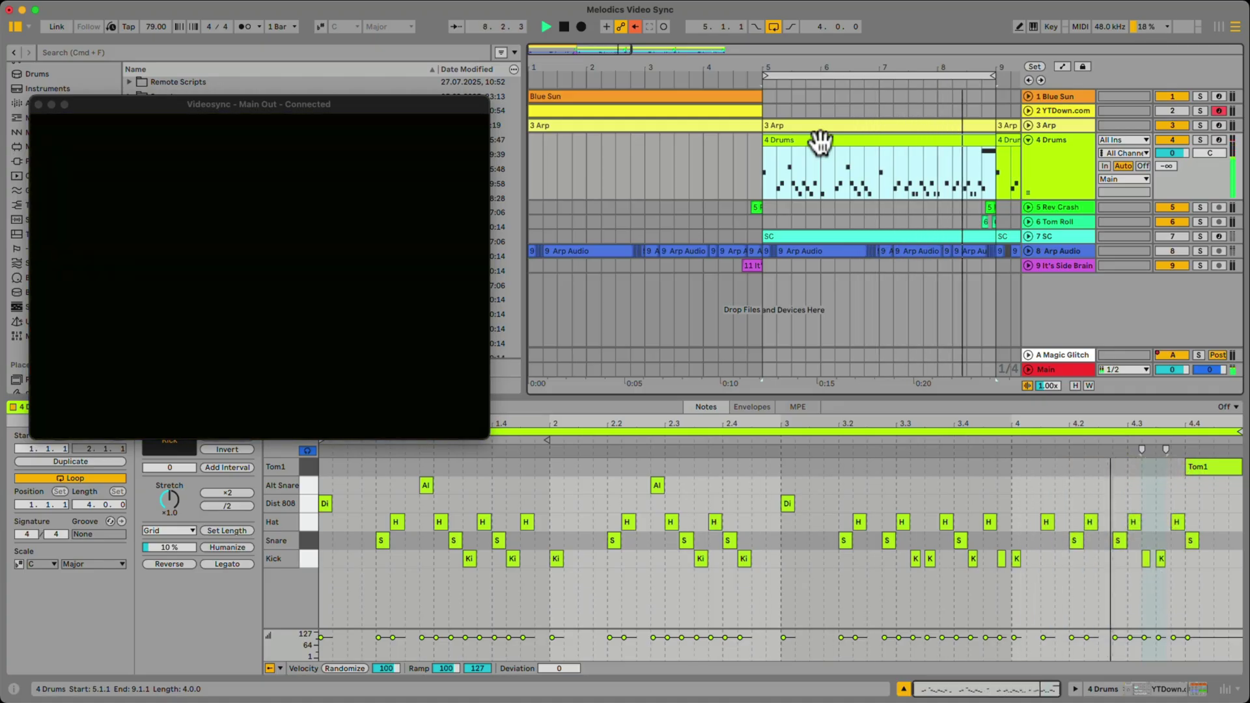
key(space)
Return to the Drums track's devices and show the Kick pad's chains.
double_click(1051, 175)
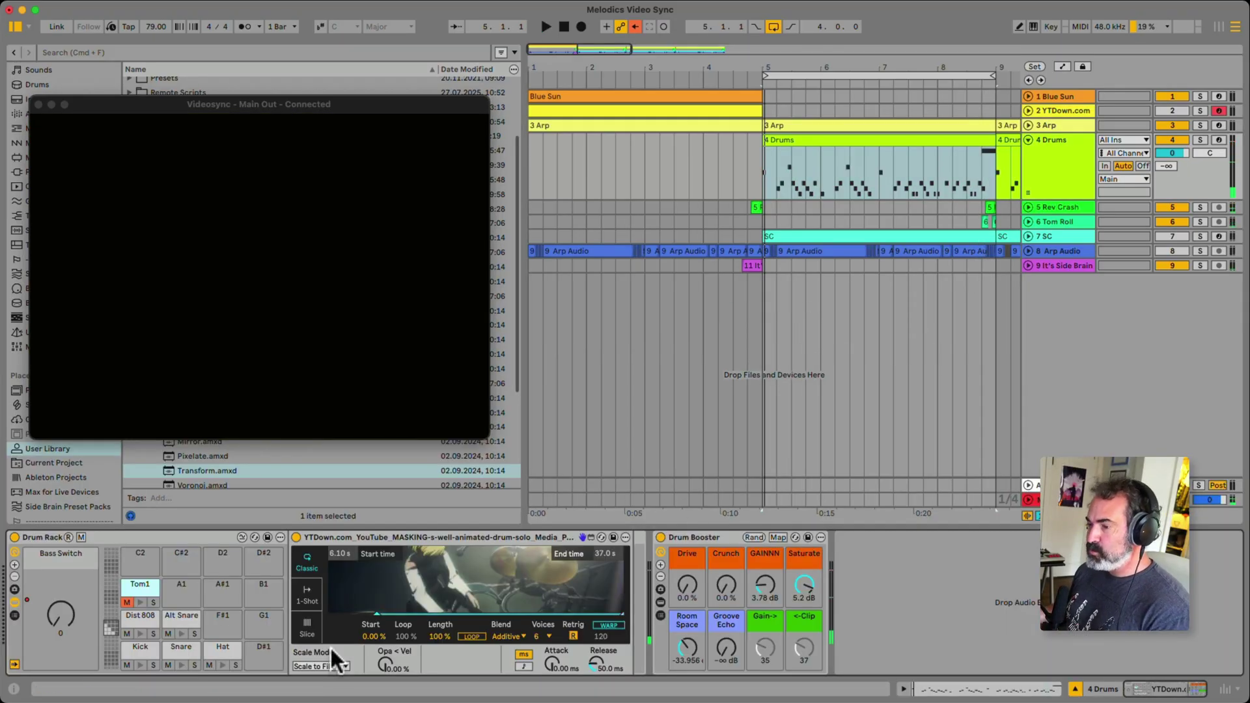
click(140, 639)
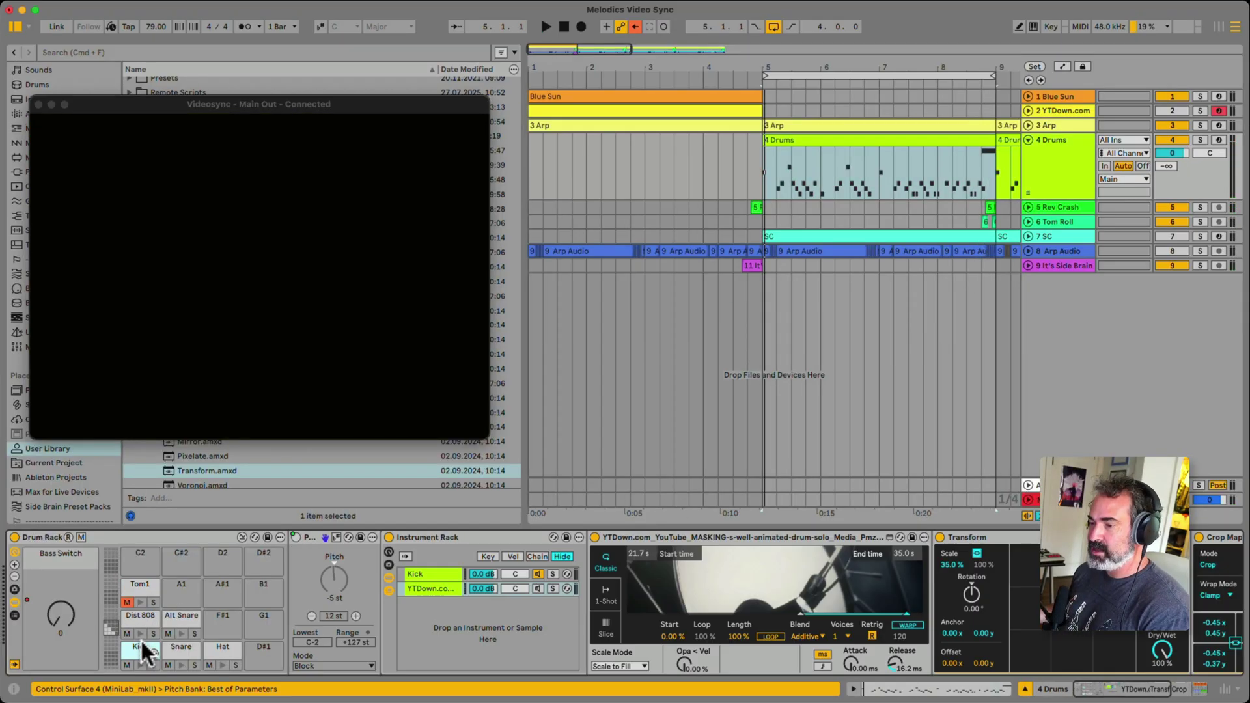
Try layering a Video Simpler from the Videosync instruments as a new chain on the Kick pad, and delete that chain.
click(443, 583)
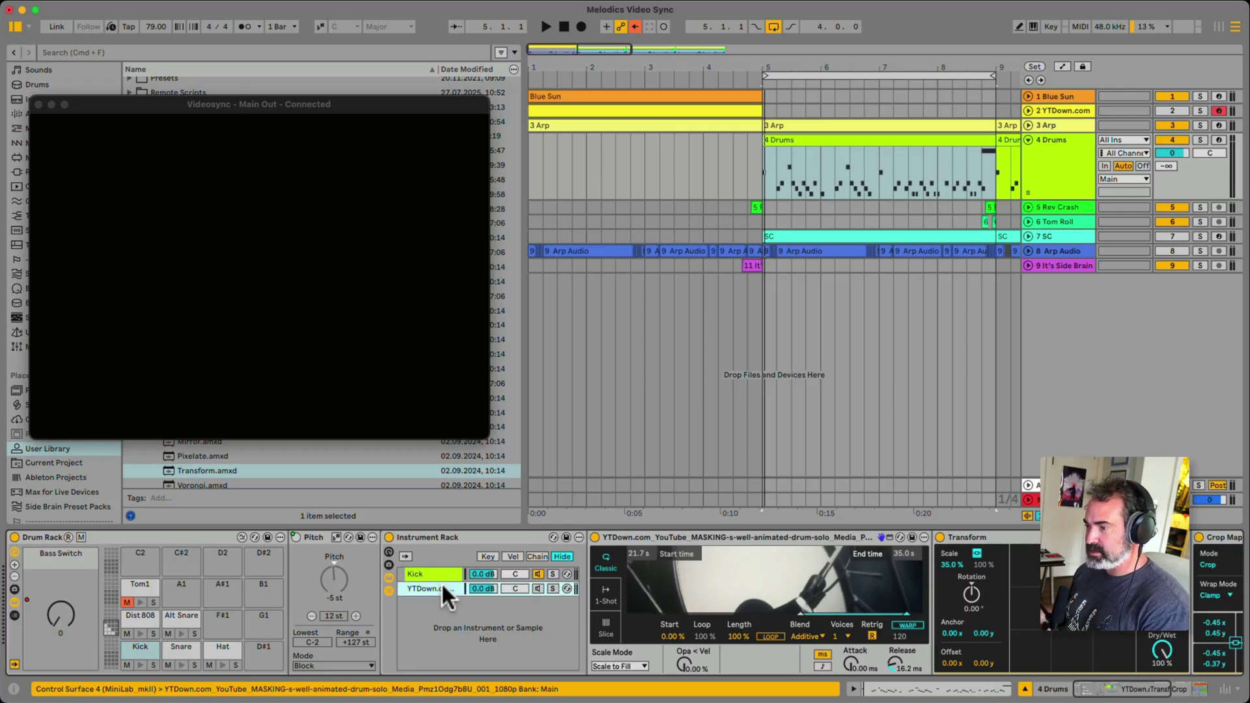
click(136, 645)
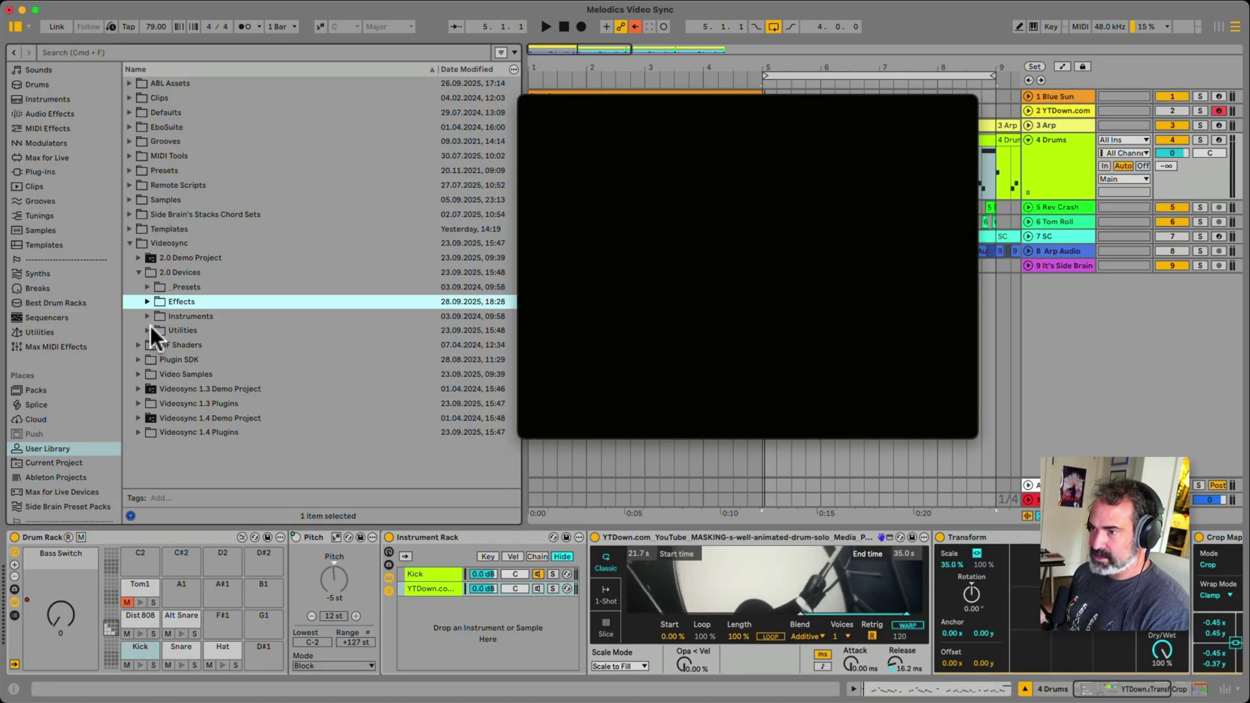
click(147, 317)
click(222, 383)
drag(201, 374, 150, 647)
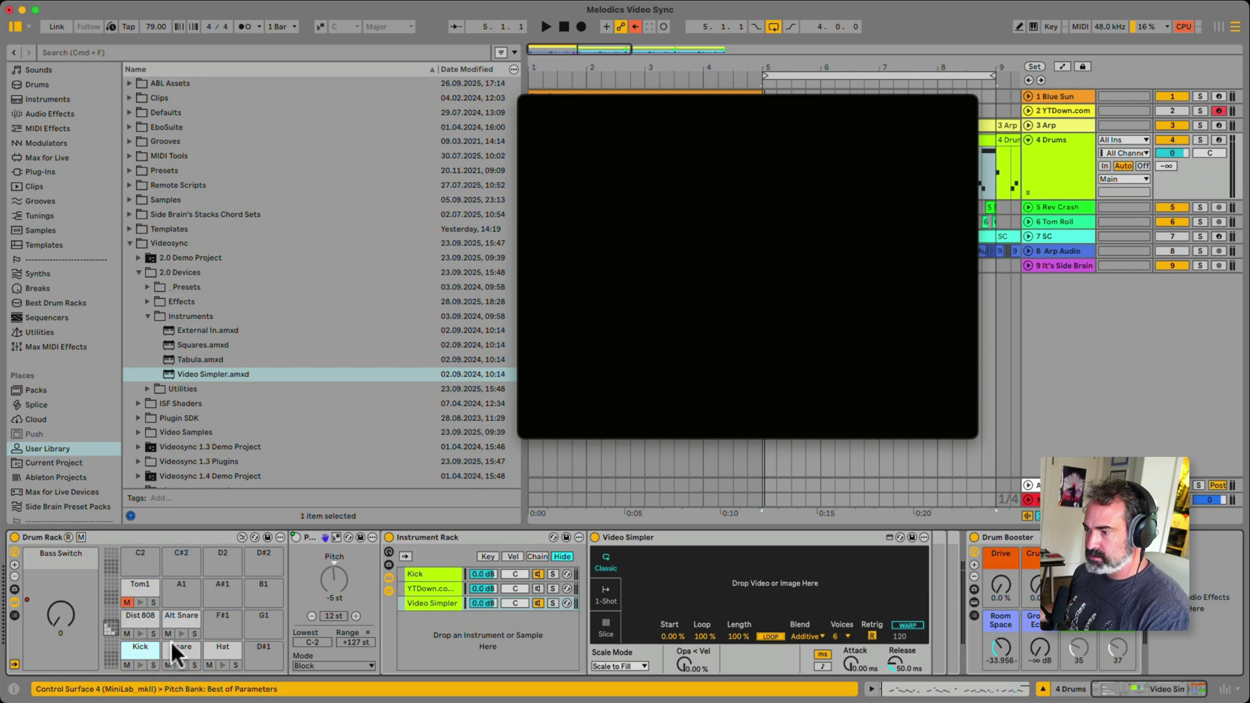
click(429, 599)
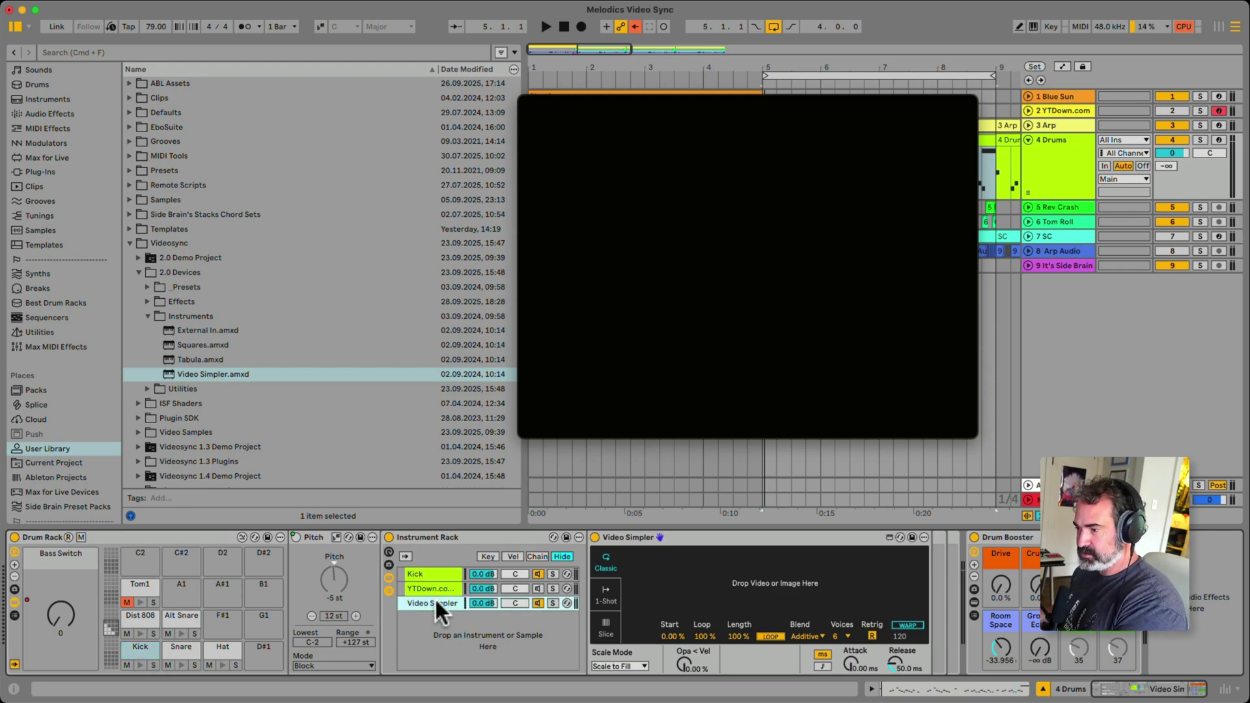
key(Delete)
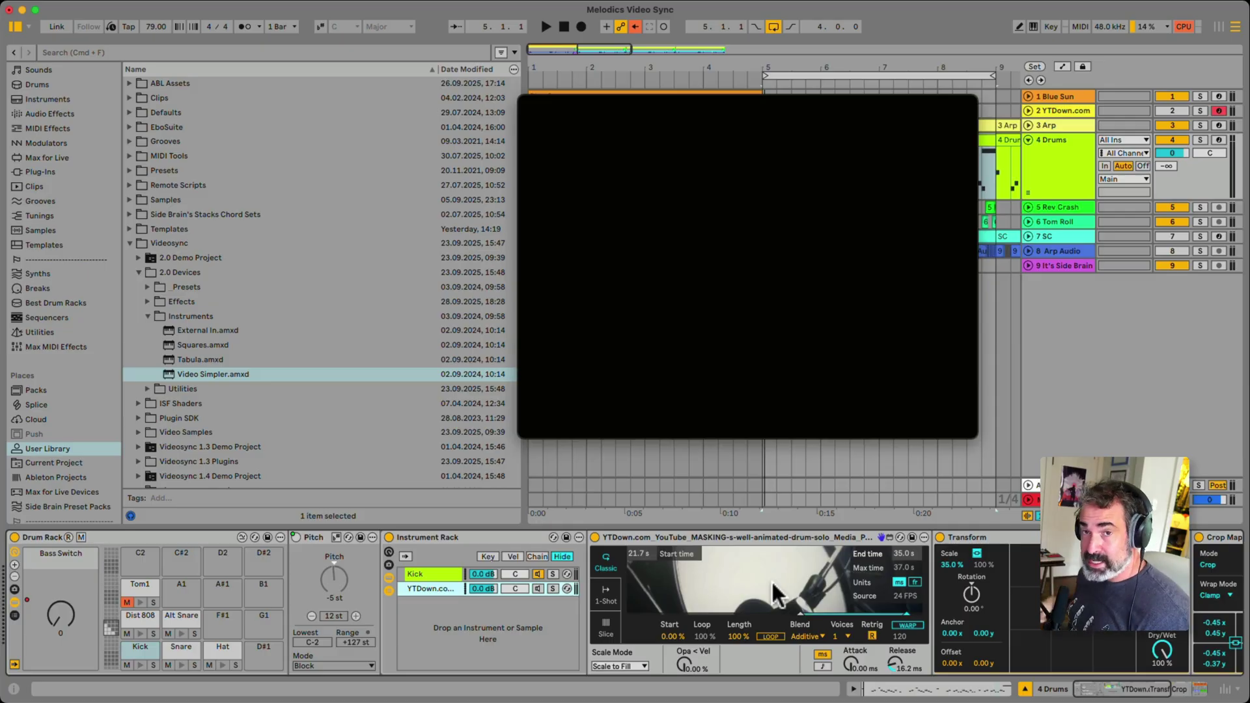
Turn off the Transform and Crop Map devices on the Kick pad's video chain.
scroll(771, 579, right, 10)
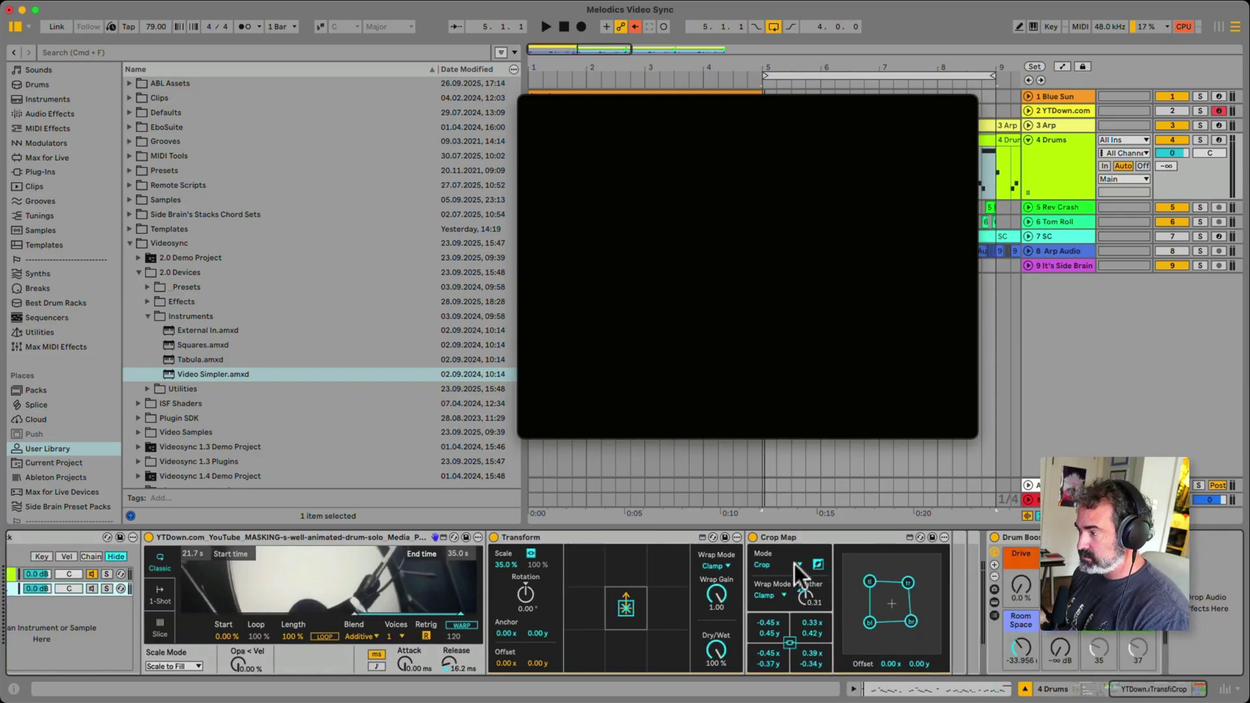
click(495, 537)
click(754, 537)
scroll(499, 615, left, 10)
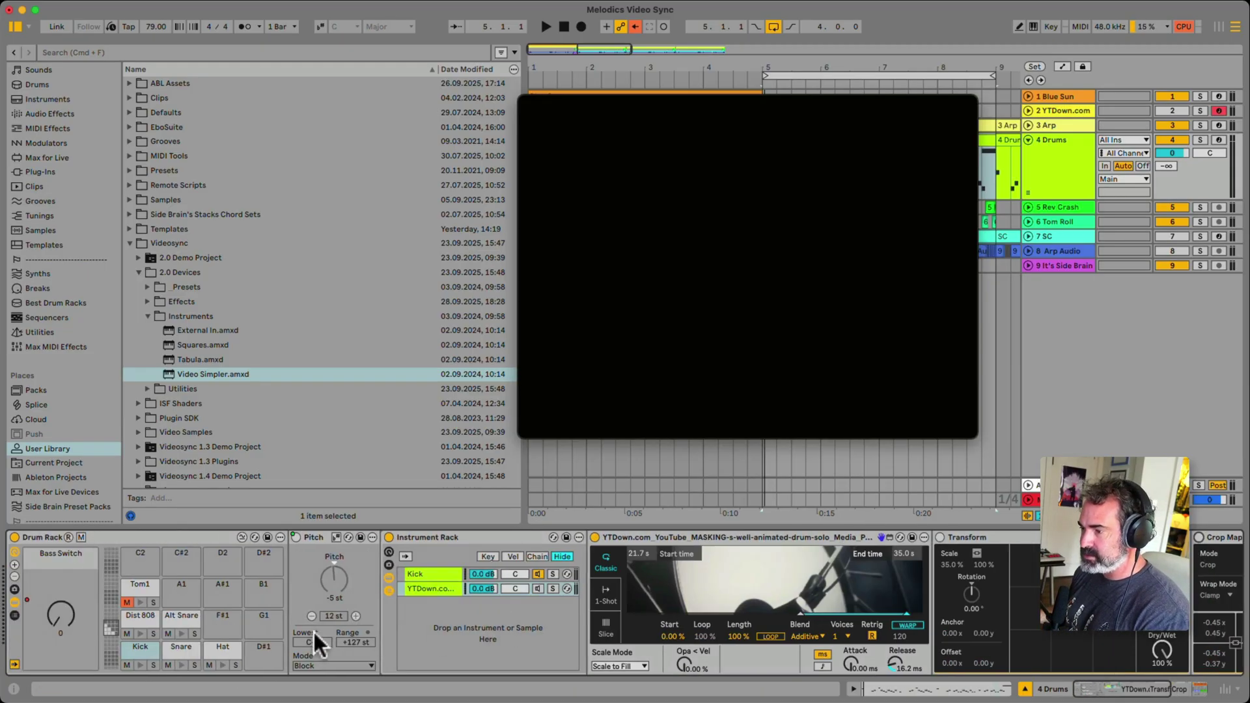
Preview the Kick pad's video clip and arm the Drums track.
click(537, 588)
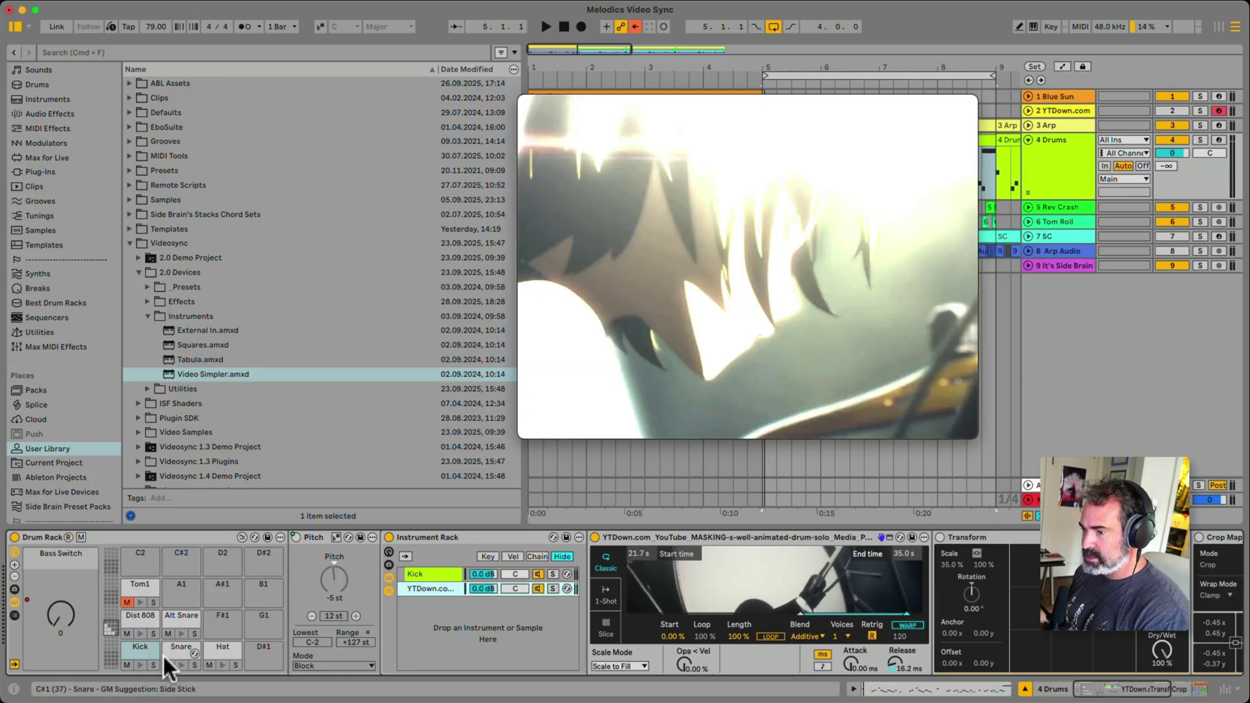
click(135, 663)
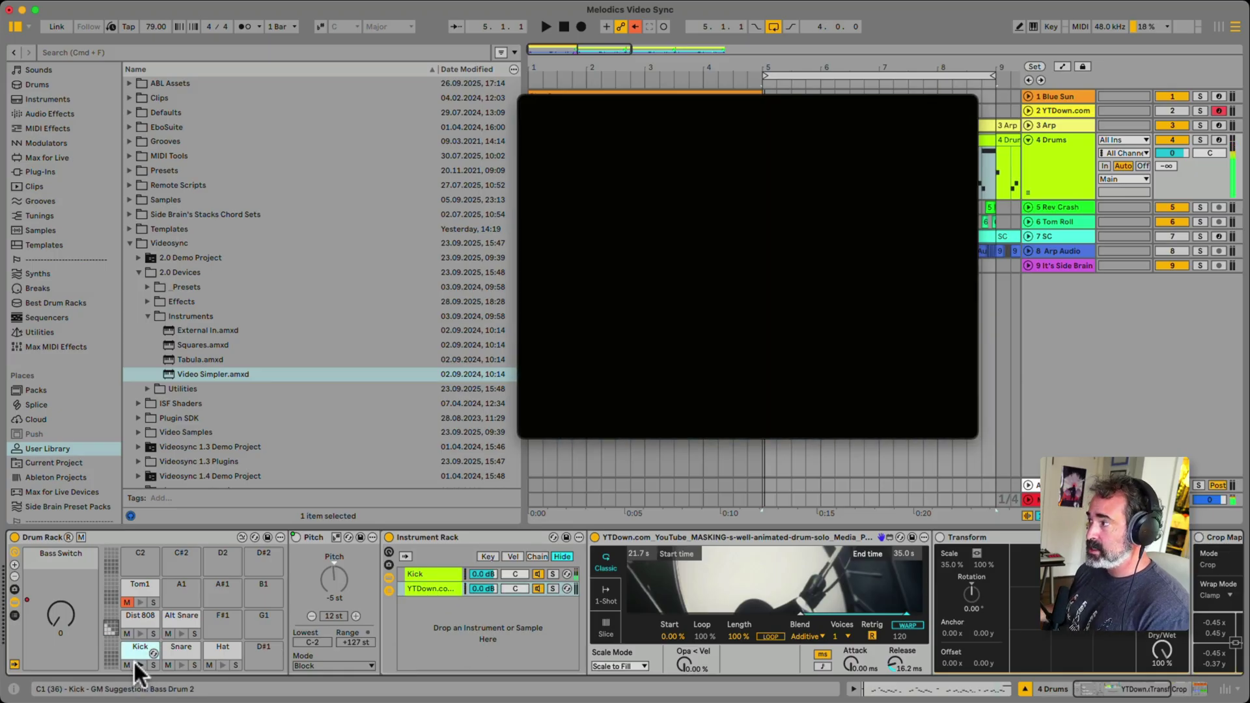
click(1220, 139)
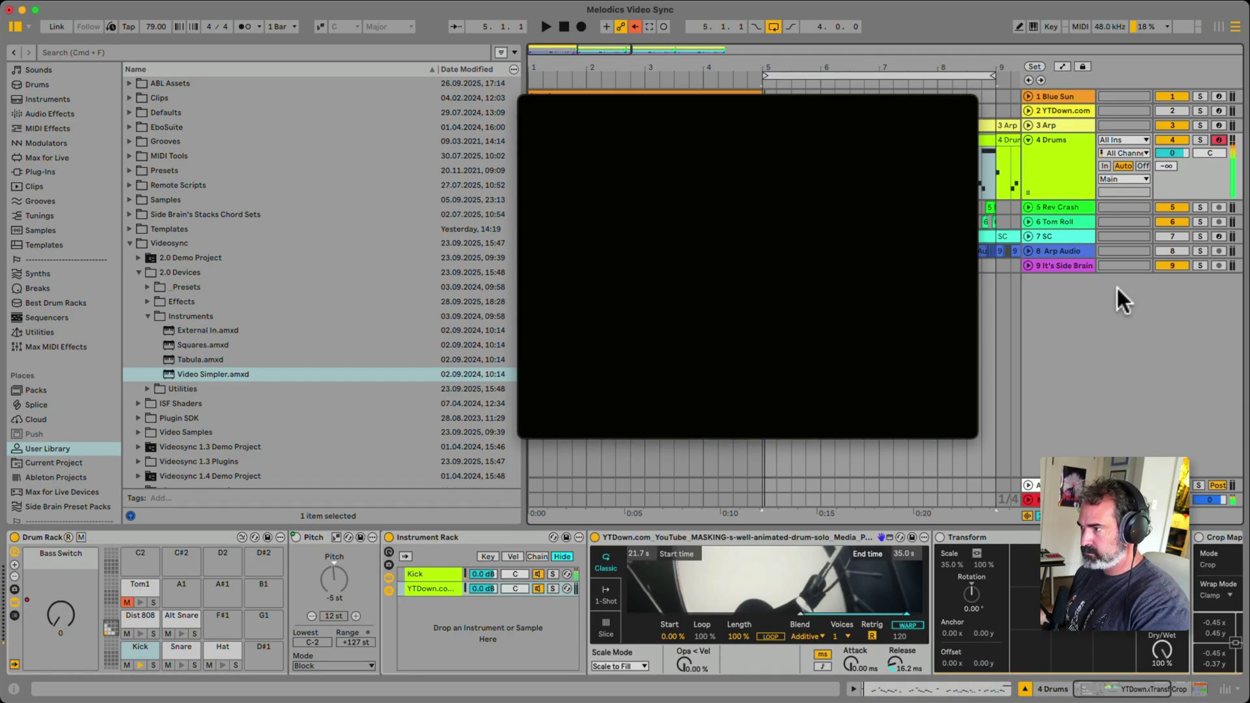
Turn the Kick video's Transform device back on, try enlarging its scale to about 57 %, and undo the scale change.
scroll(748, 589, right, 5)
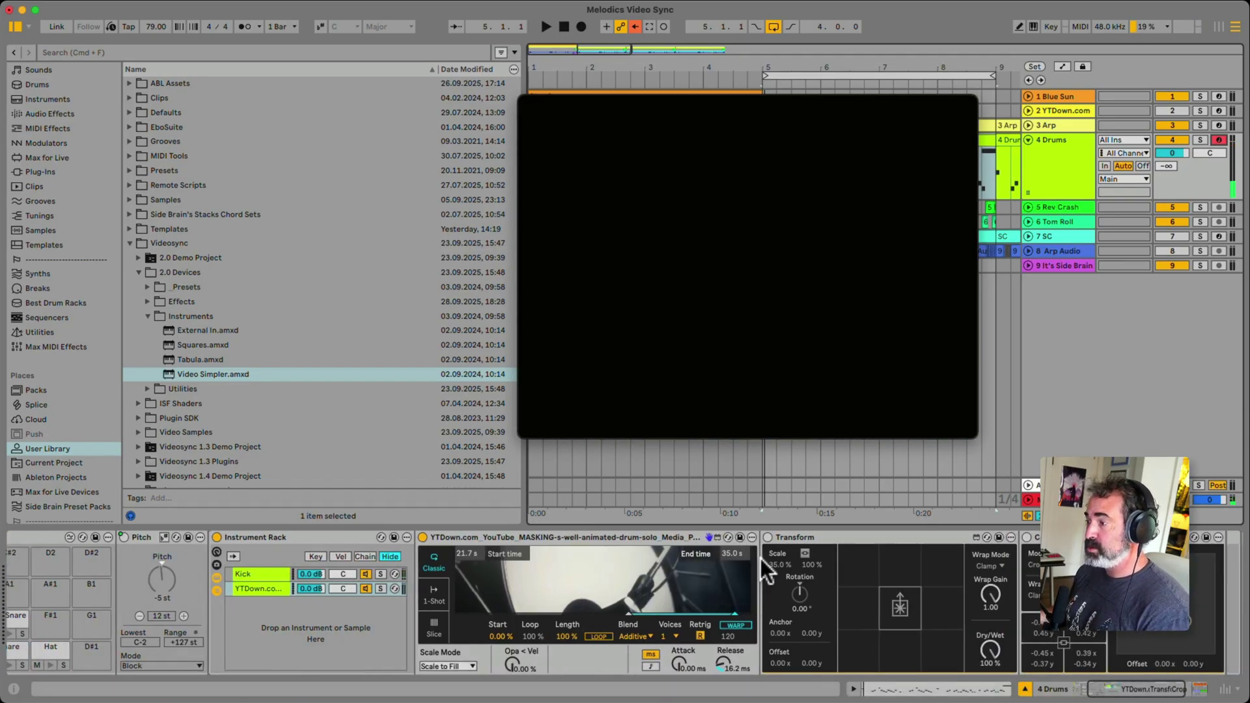
click(767, 537)
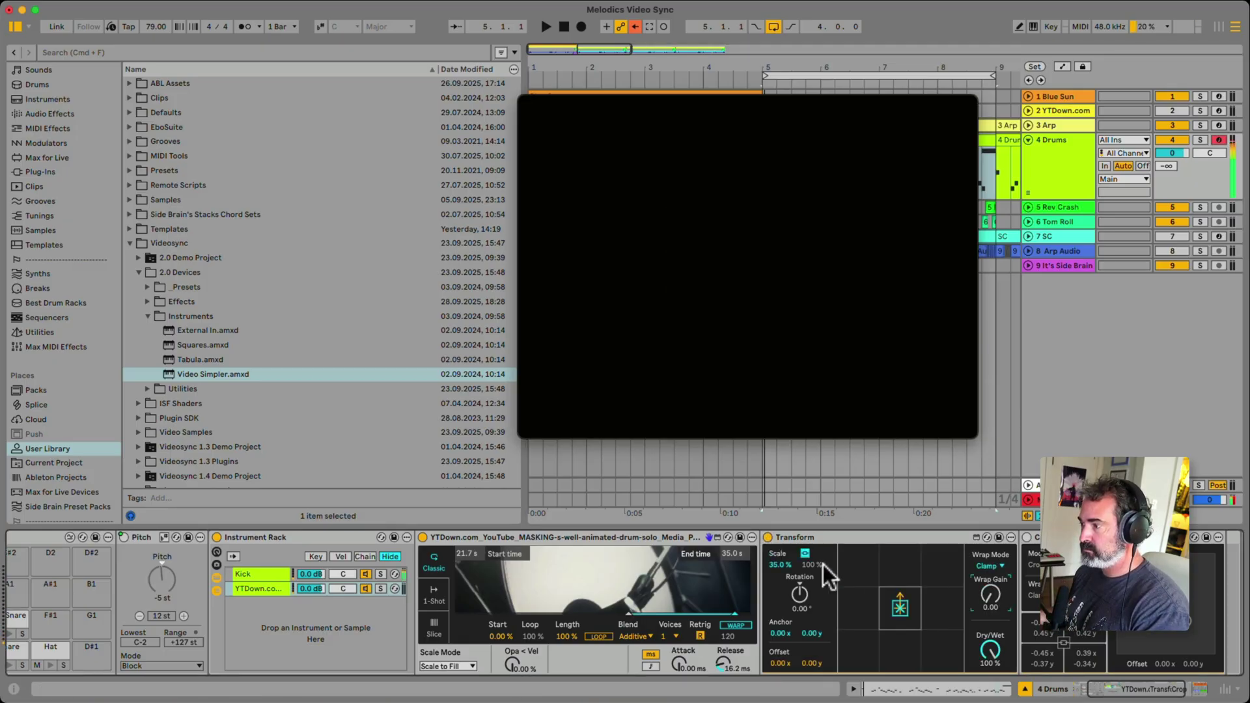
mouse_move(776, 567)
mouse_down()
mouse_move(776, 532)
mouse_move(775, 553)
mouse_up()
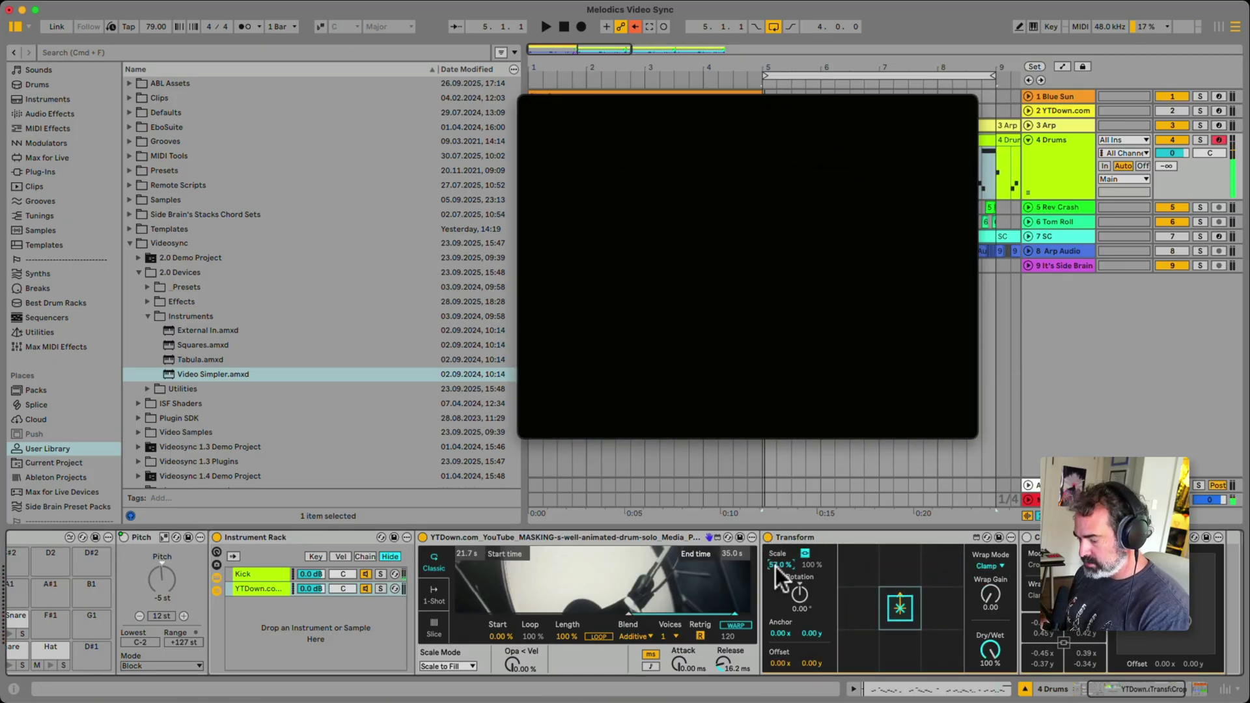
key(super+z)
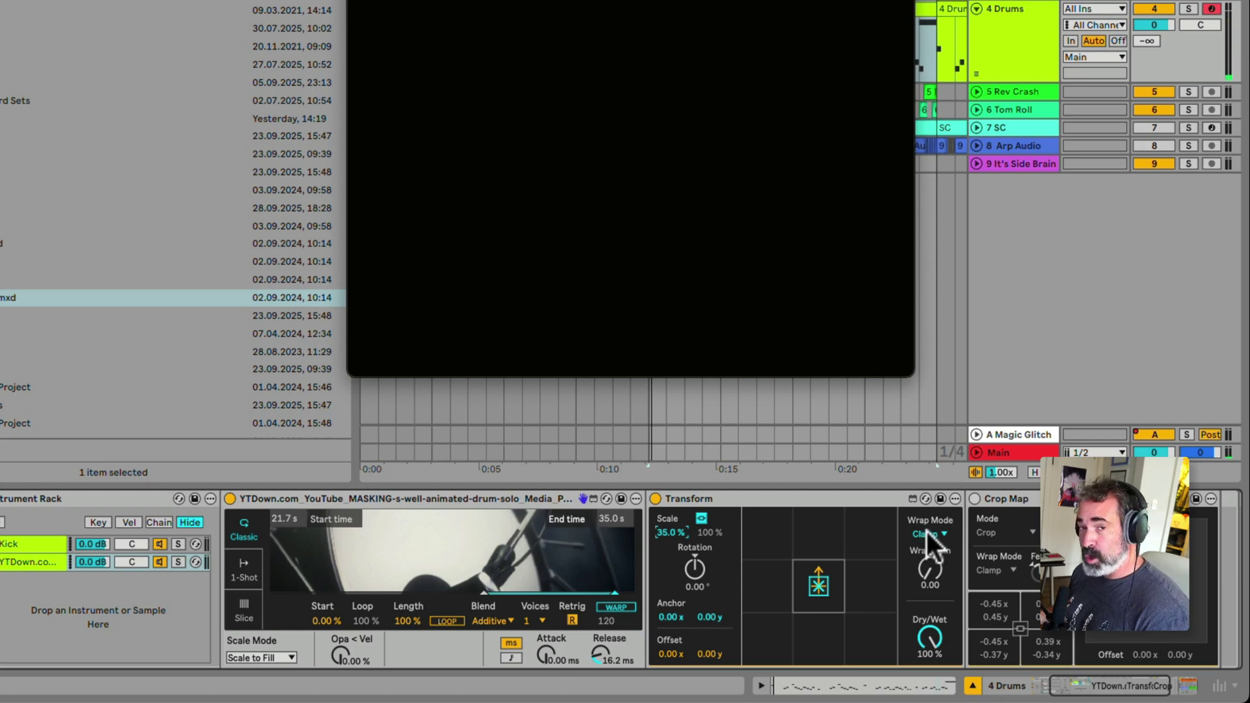
Try the Transform's Wrap wrap mode, return it to Clamp, and set Wrap Gain to 1.00.
click(927, 531)
click(926, 546)
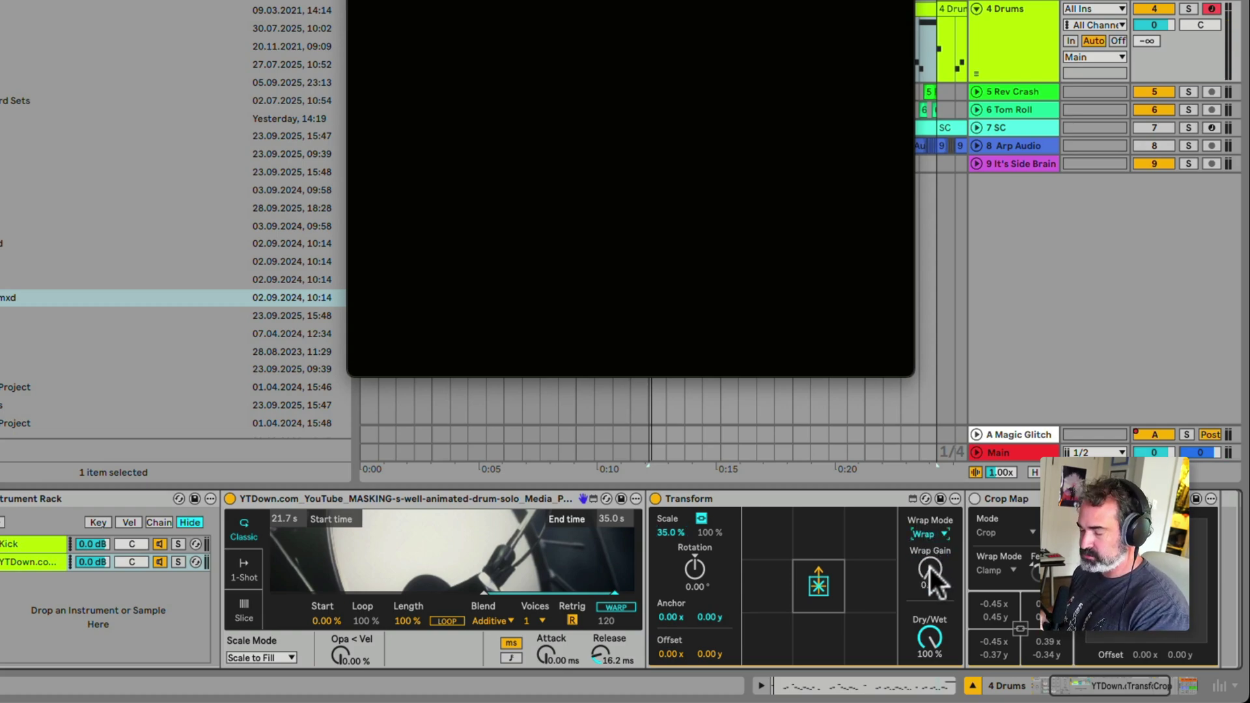
mouse_move(932, 568)
mouse_down()
mouse_move(933, 553)
mouse_move(930, 590)
mouse_move(930, 559)
mouse_up()
click(933, 535)
click(930, 579)
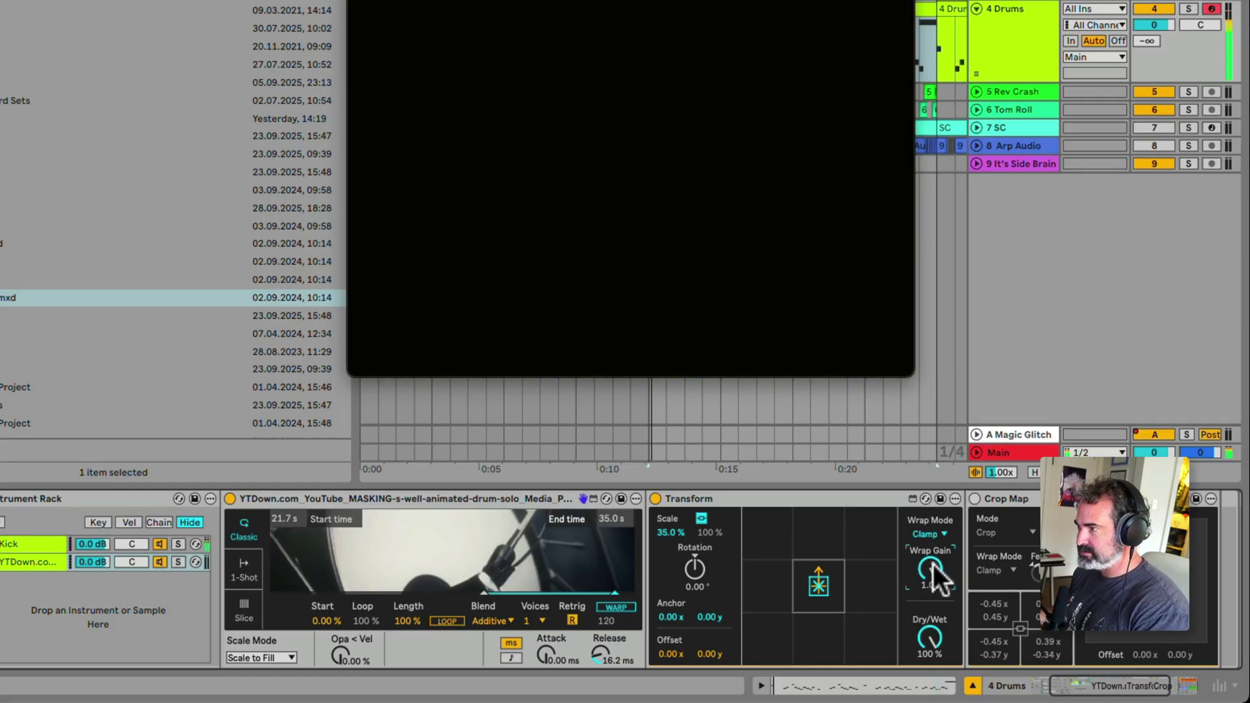
Add a second Crop Map effect to the Kick video chain, pull its corners inward to an irregular quadrilateral, and adjust its feather.
scroll(889, 557, right, 5)
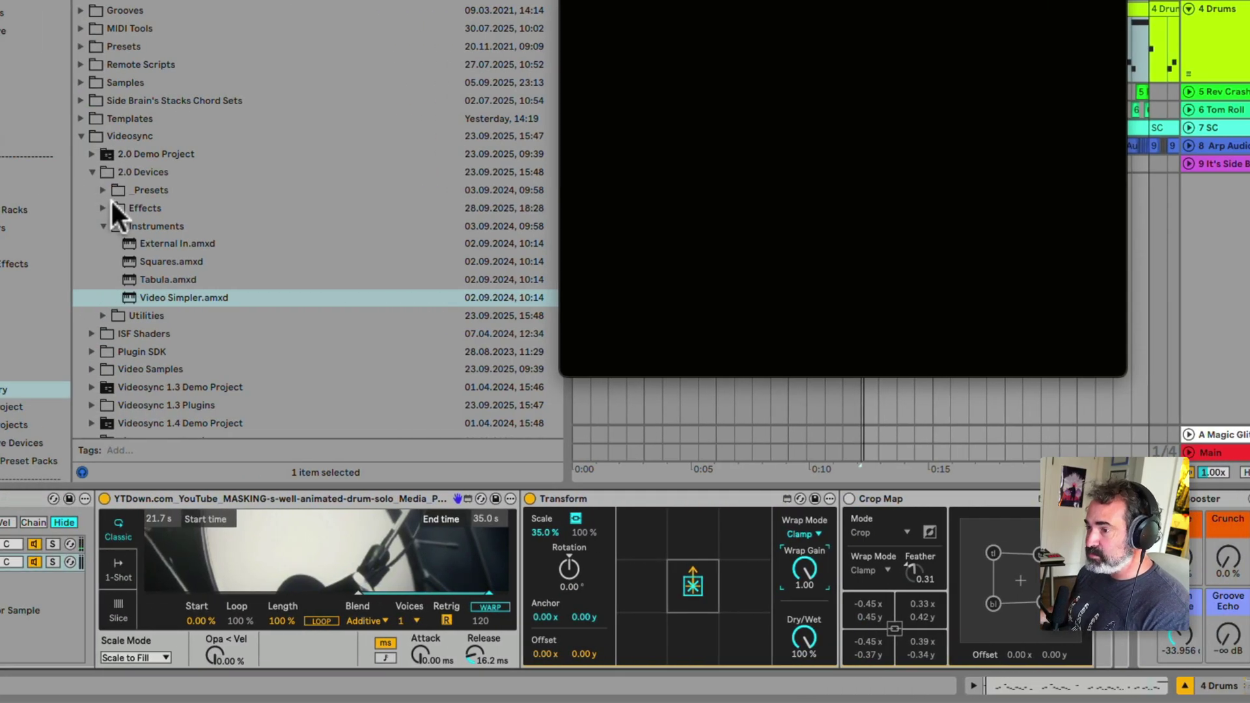
click(4, 208)
scroll(211, 300, down, 2)
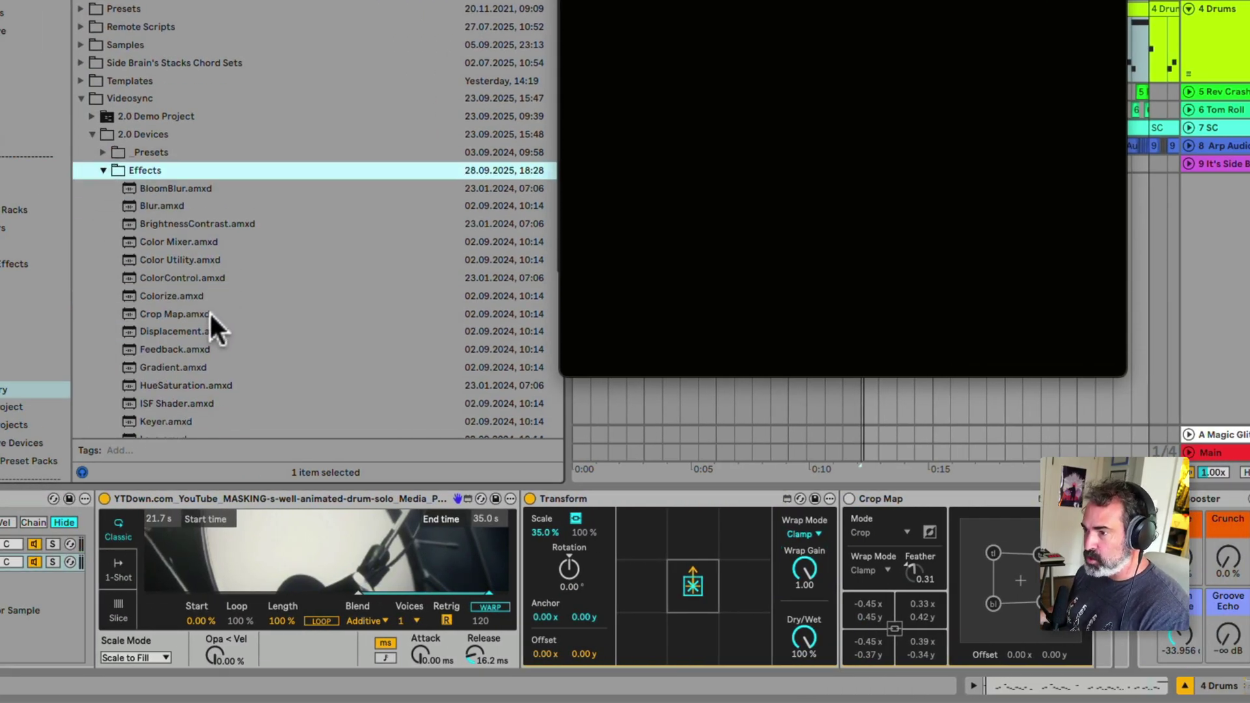
double_click(208, 314)
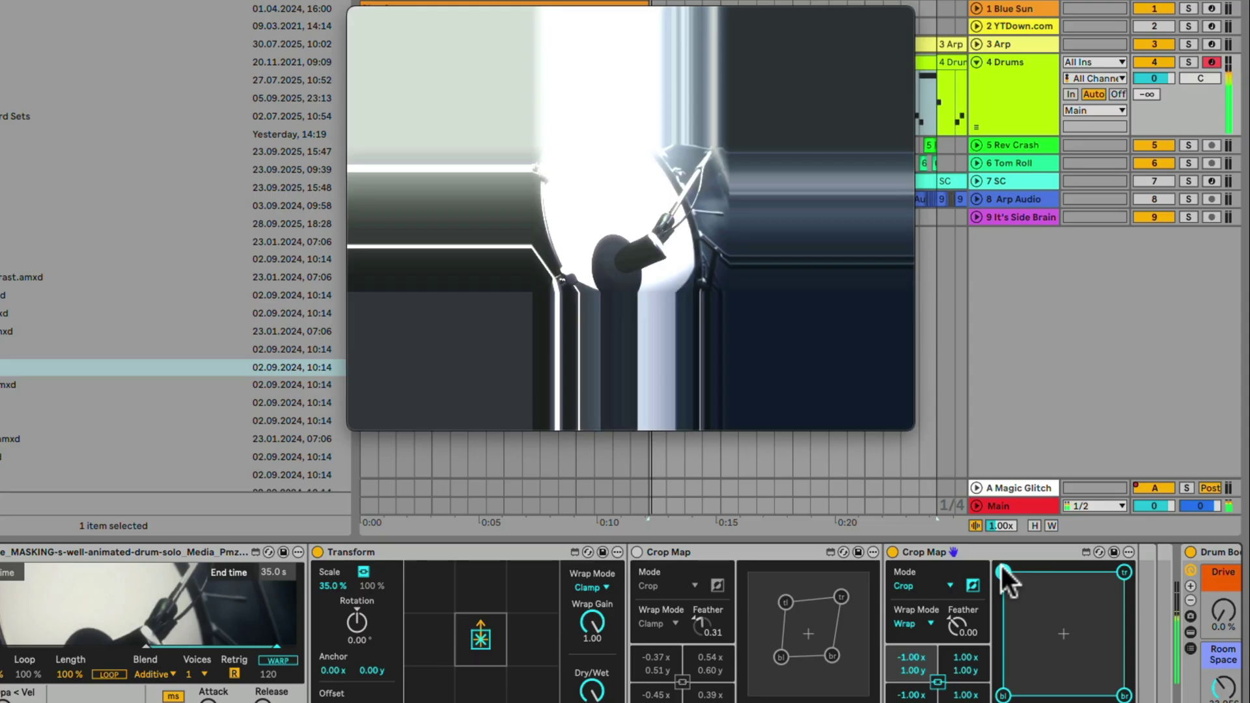
drag(1117, 544, 1085, 605)
drag(1124, 696, 1104, 660)
drag(1006, 697, 1034, 659)
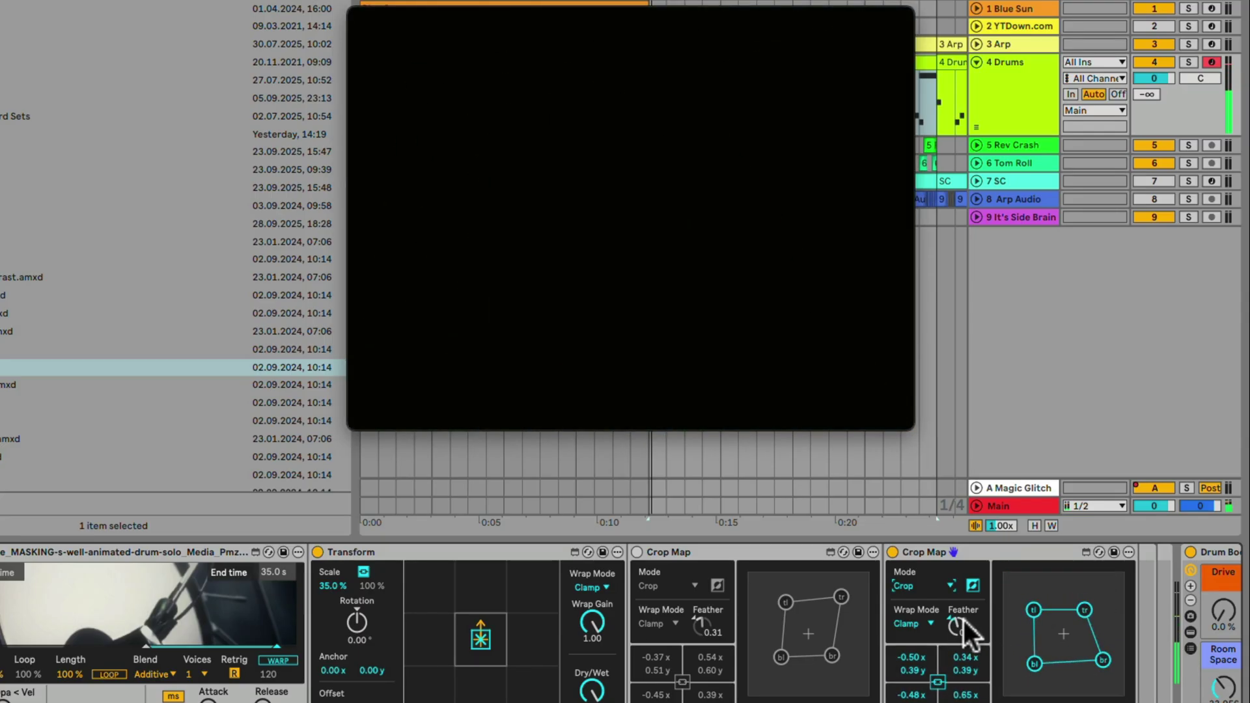
drag(956, 620, 958, 607)
Delete the added Crop Map and turn the Kick video chain's original Crop Map back on.
click(918, 552)
key(Delete)
click(636, 552)
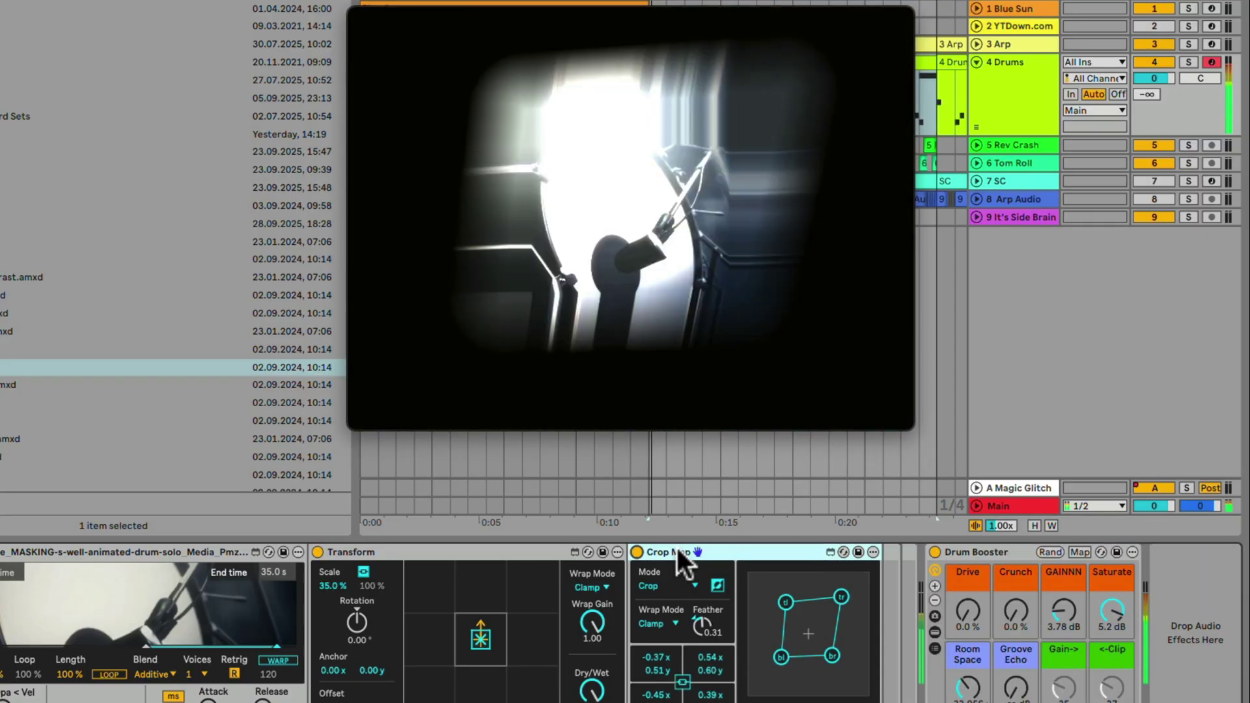
scroll(679, 548, left, 5)
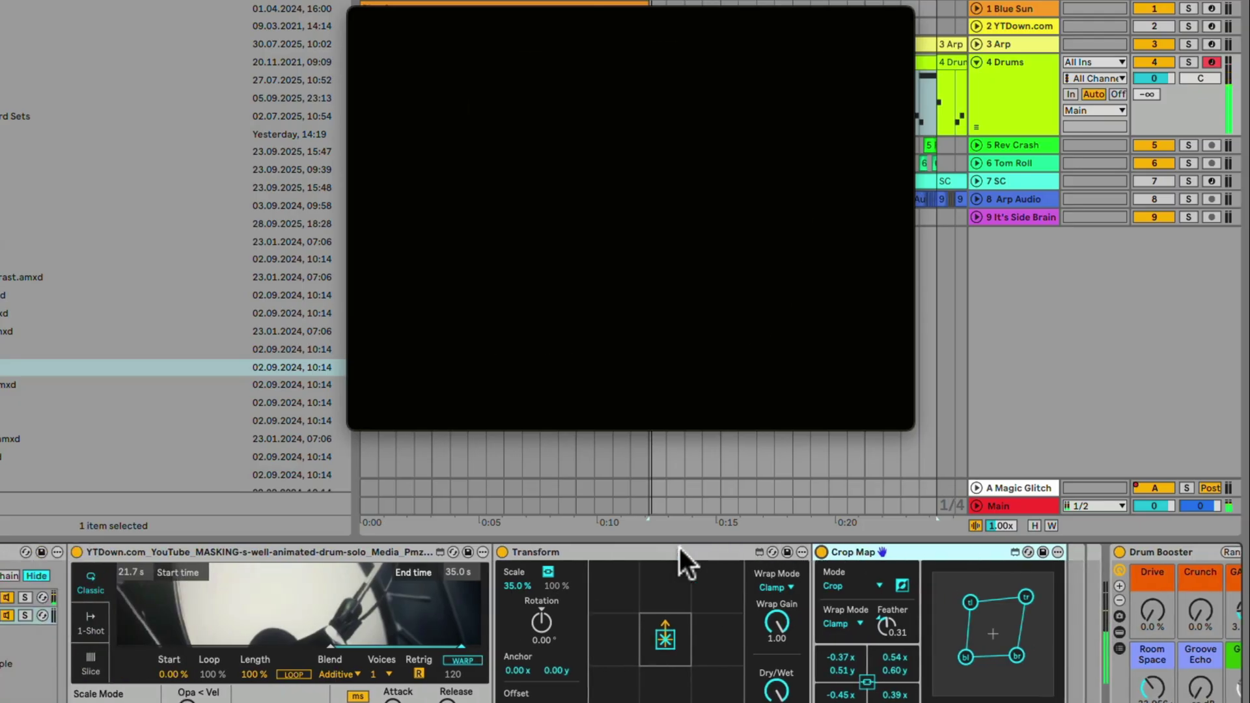
Examine the video clips and Transform settings in the Snare and Hat pads' chains.
scroll(723, 534, left, 8)
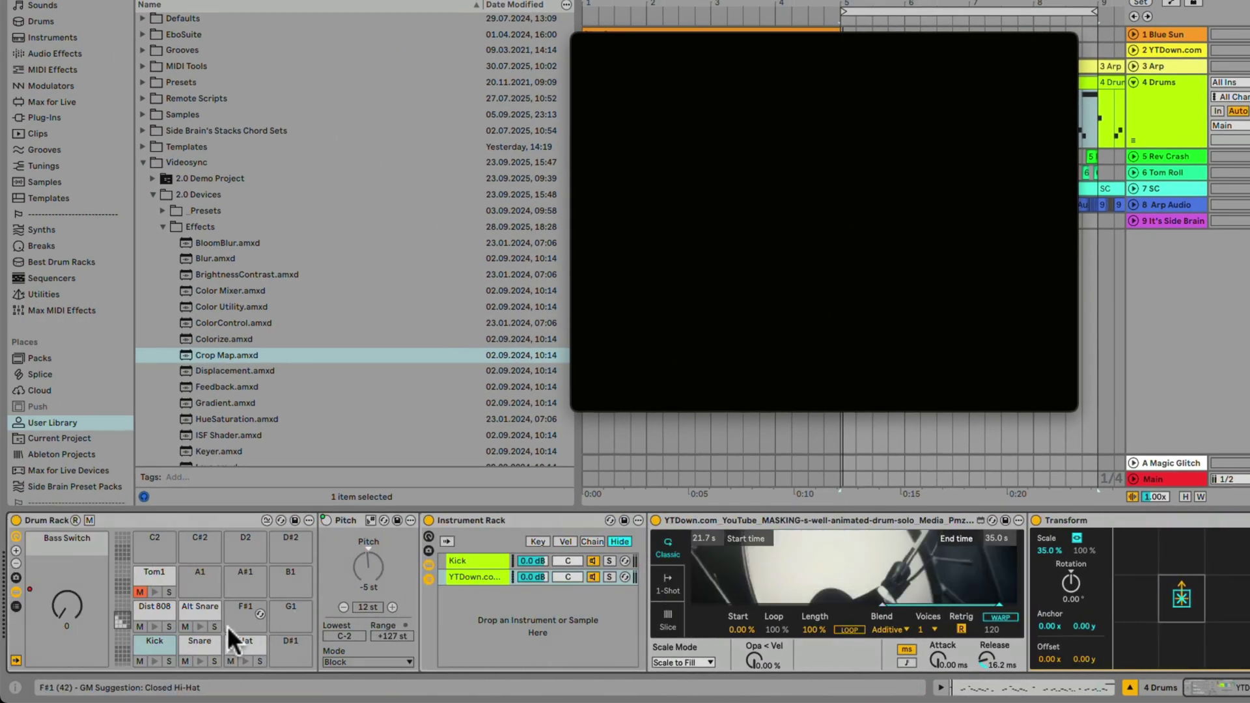
click(208, 638)
click(491, 577)
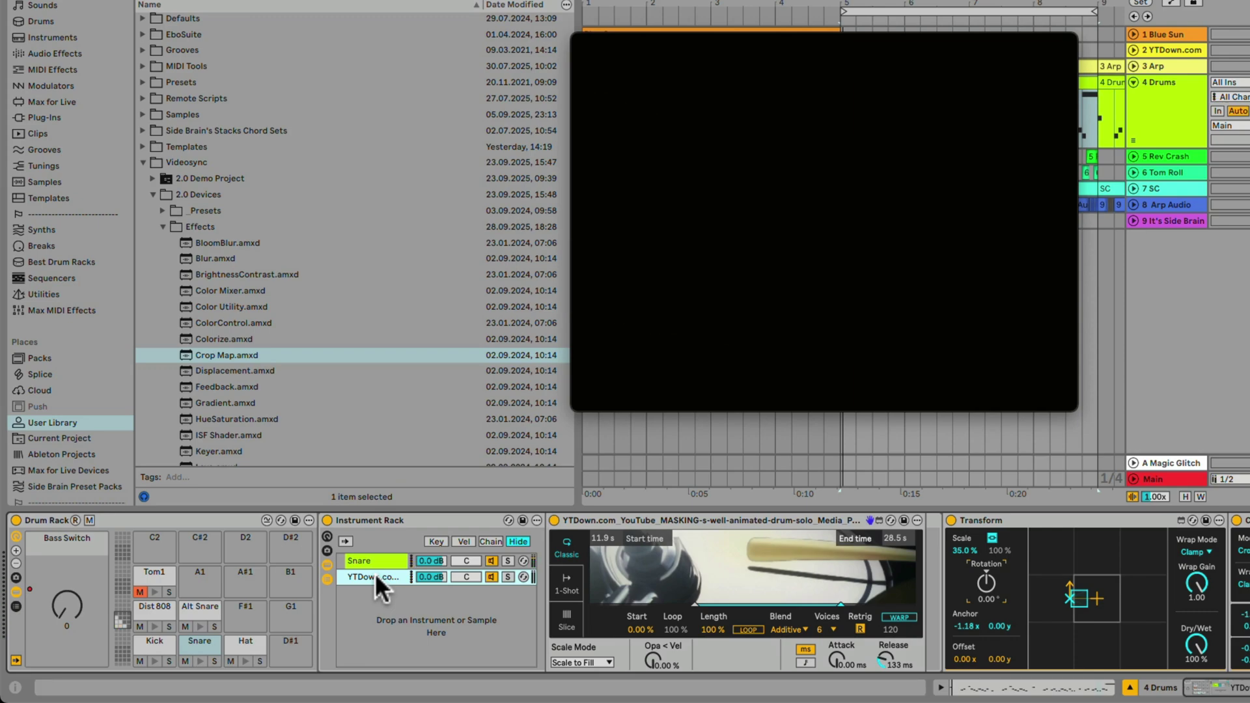
click(615, 537)
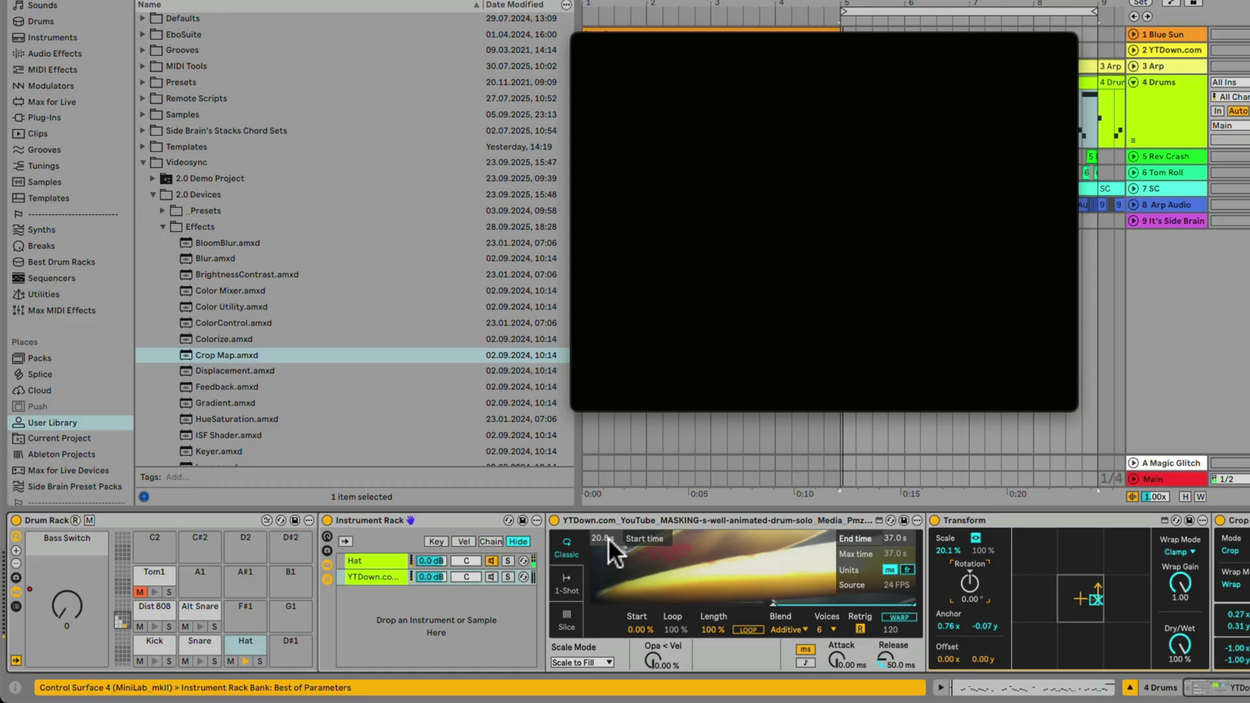
click(501, 577)
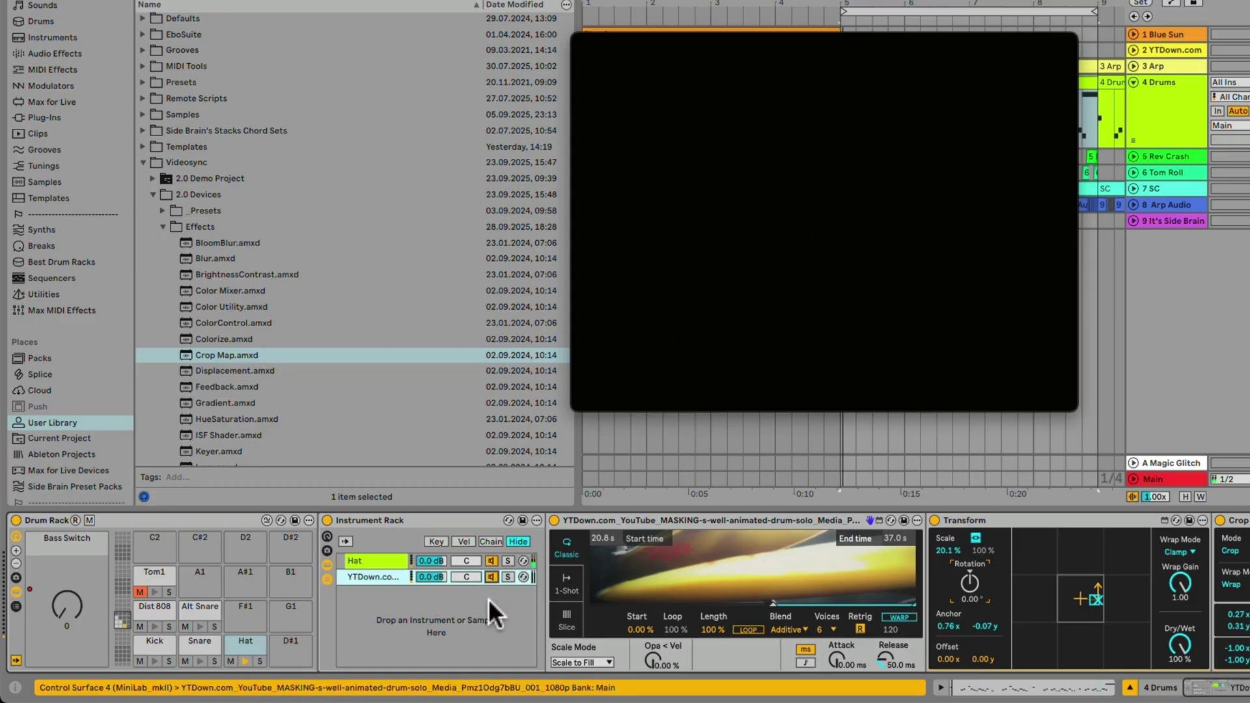
Examine the video clips and effects on the Alt Snare, Tom1 and Dist 808 pads.
scroll(822, 597, right, 5)
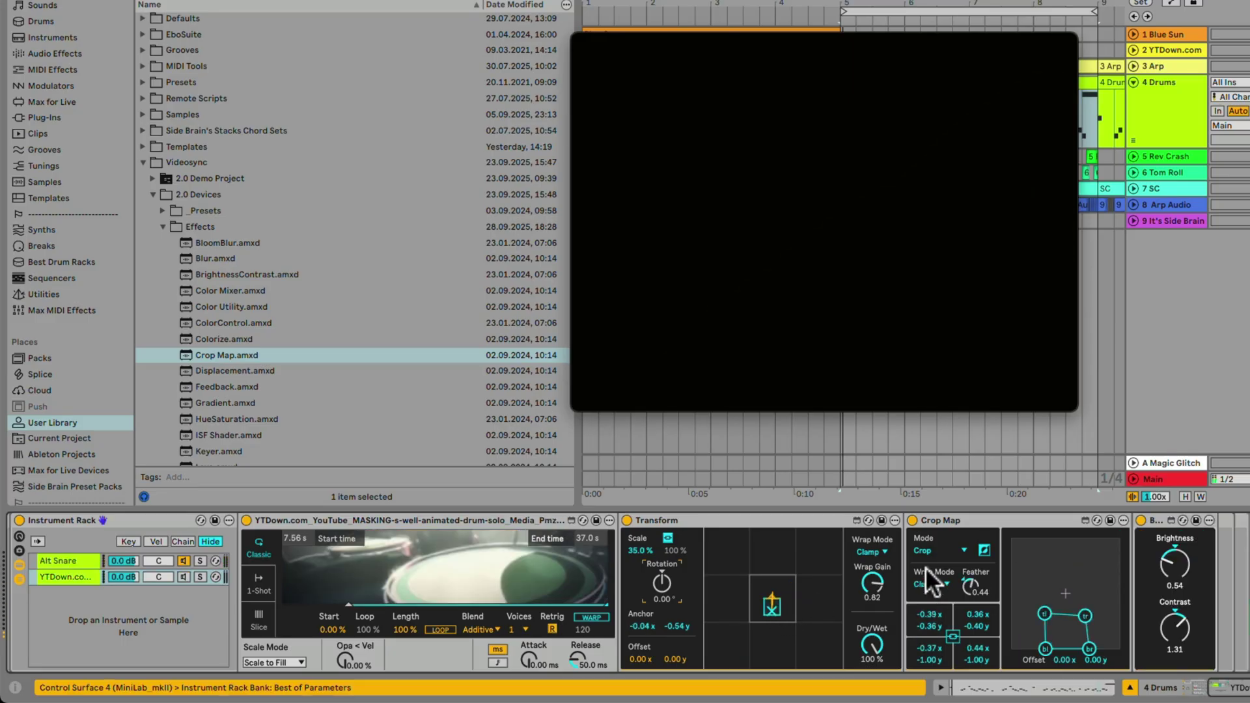
scroll(349, 600, left, 5)
click(493, 575)
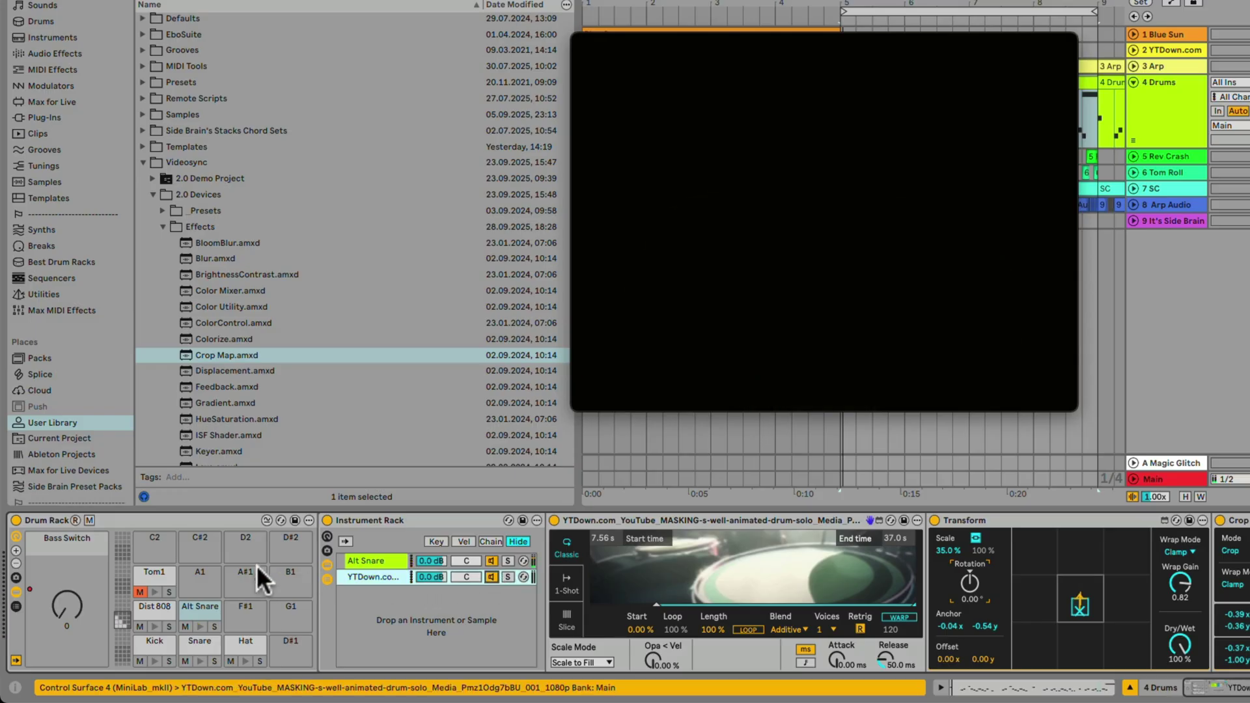
click(140, 591)
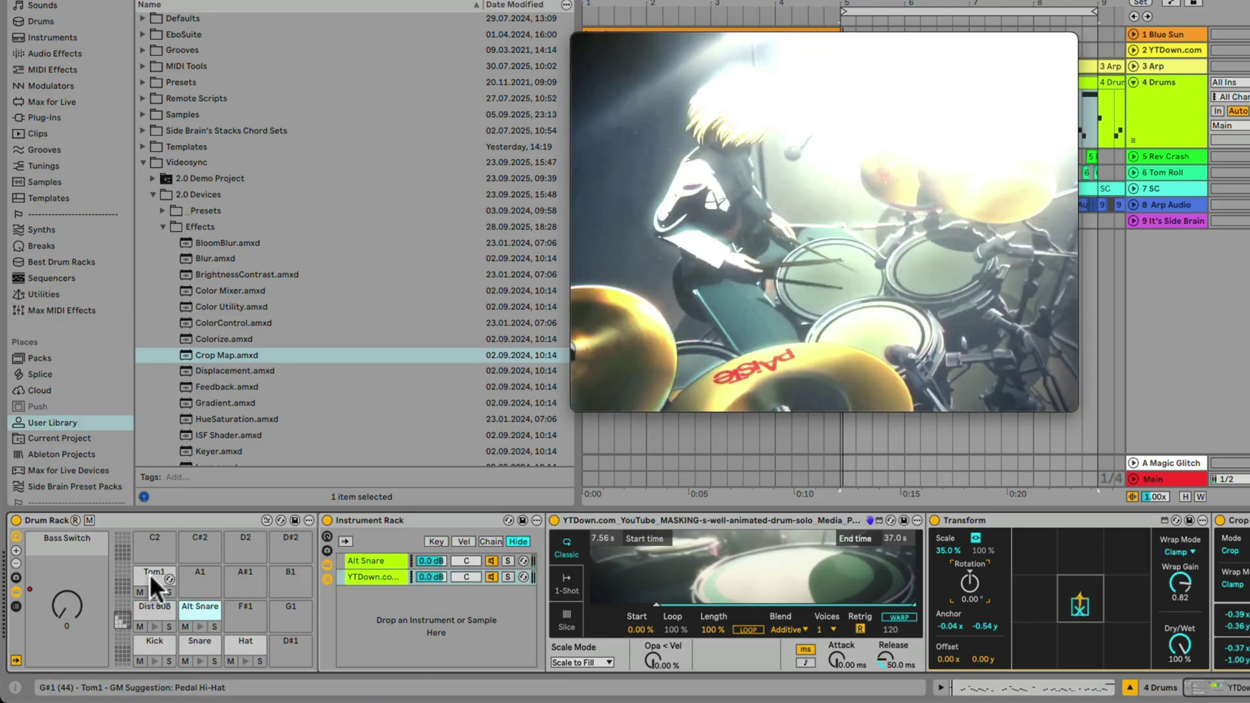
click(155, 569)
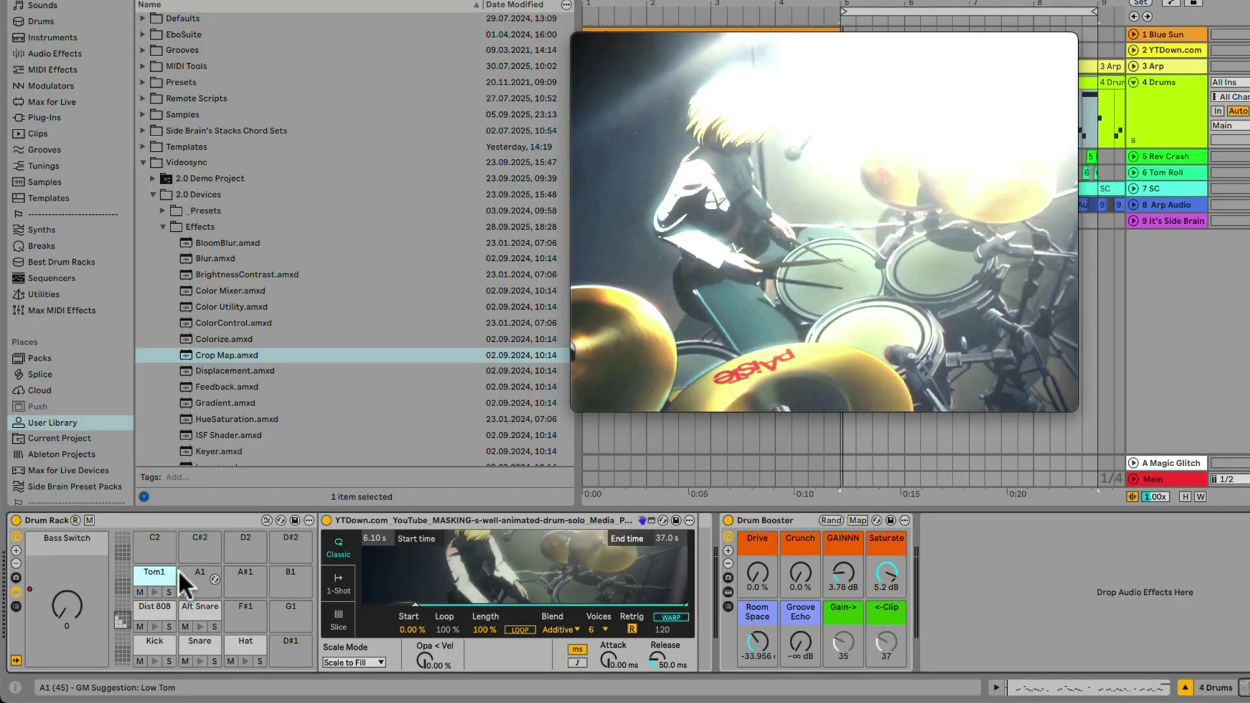
click(144, 607)
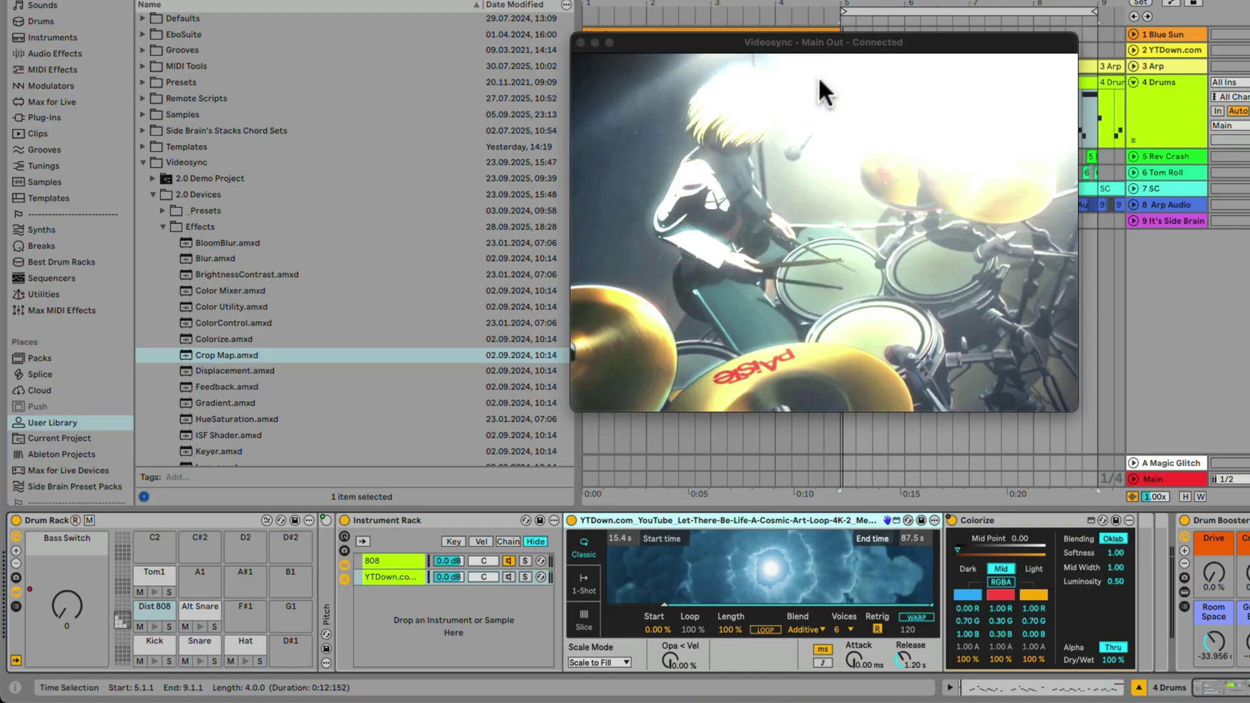
Re-enable the automation of the Dist 808 Colorize device's on/off switch, and move the Videosync output window clear of the arrangement.
drag(864, 47, 394, 25)
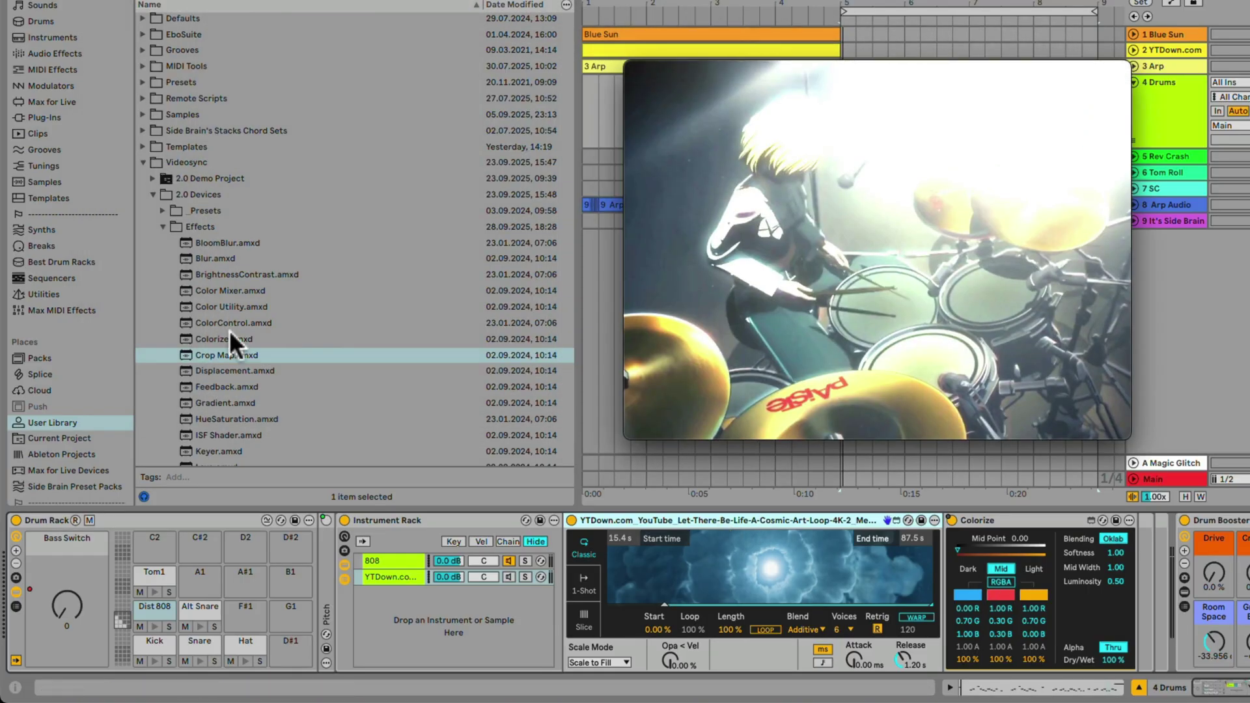
click(208, 335)
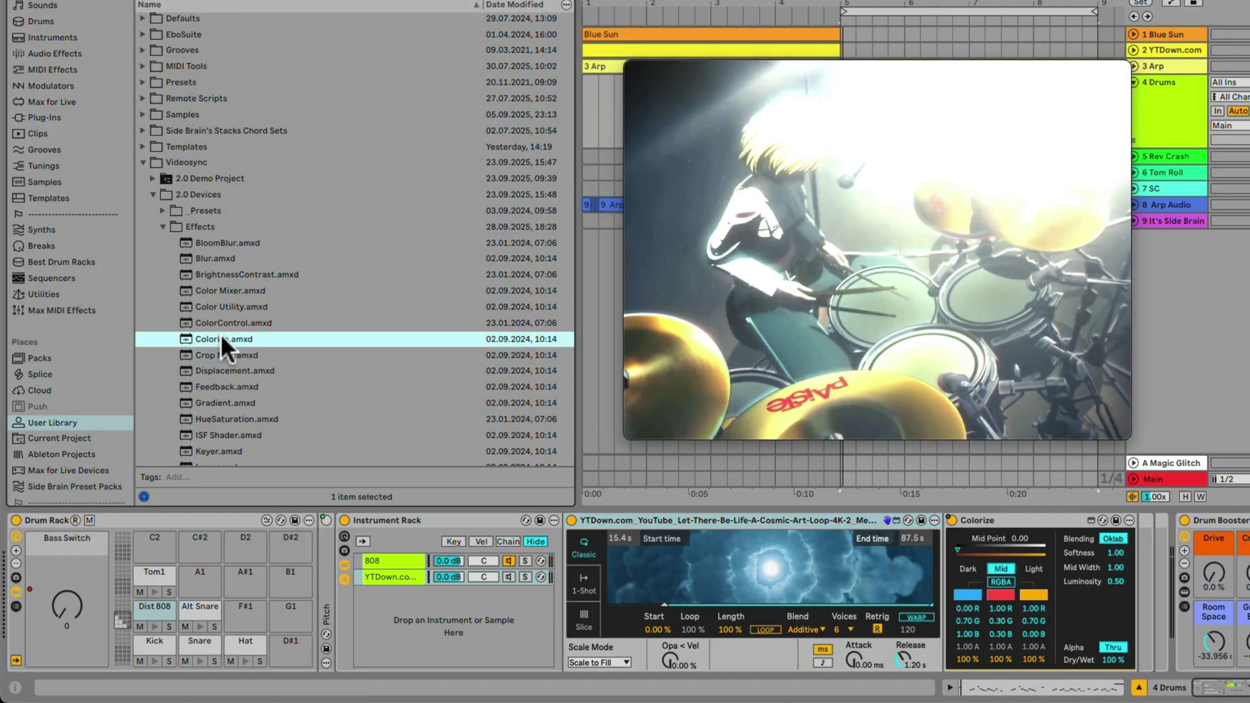
right_click(952, 520)
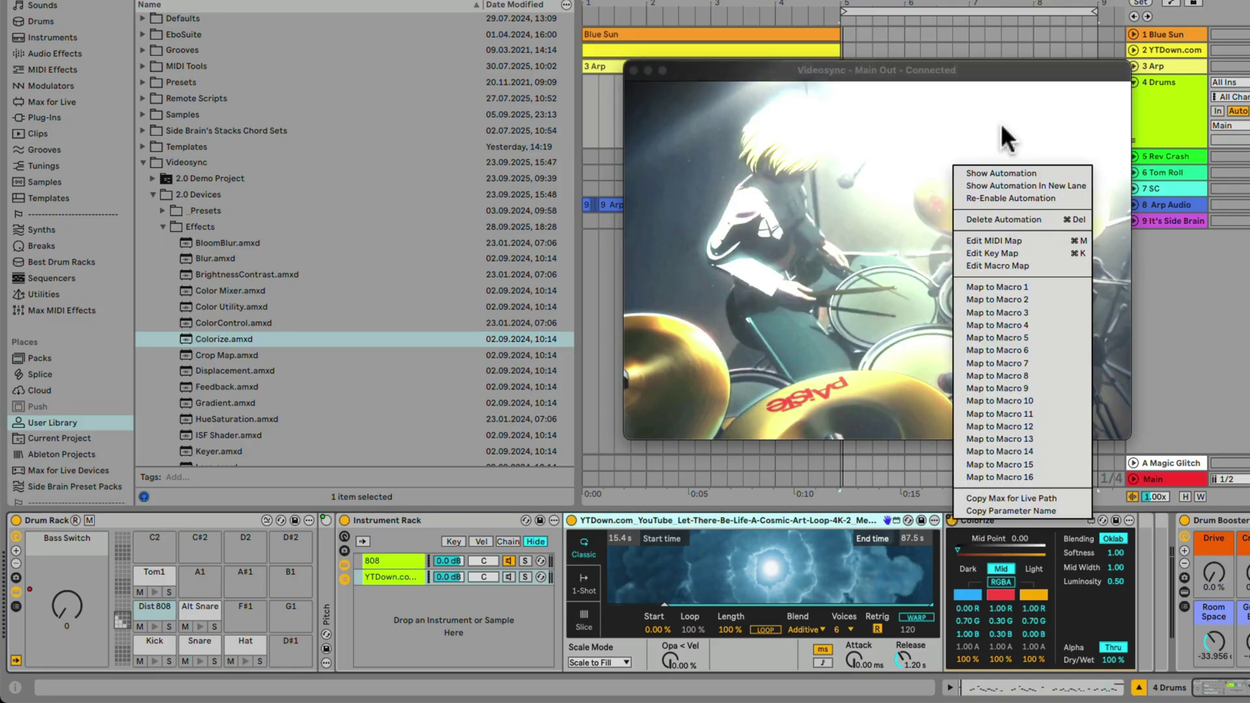
click(1003, 198)
drag(982, 72, 405, 150)
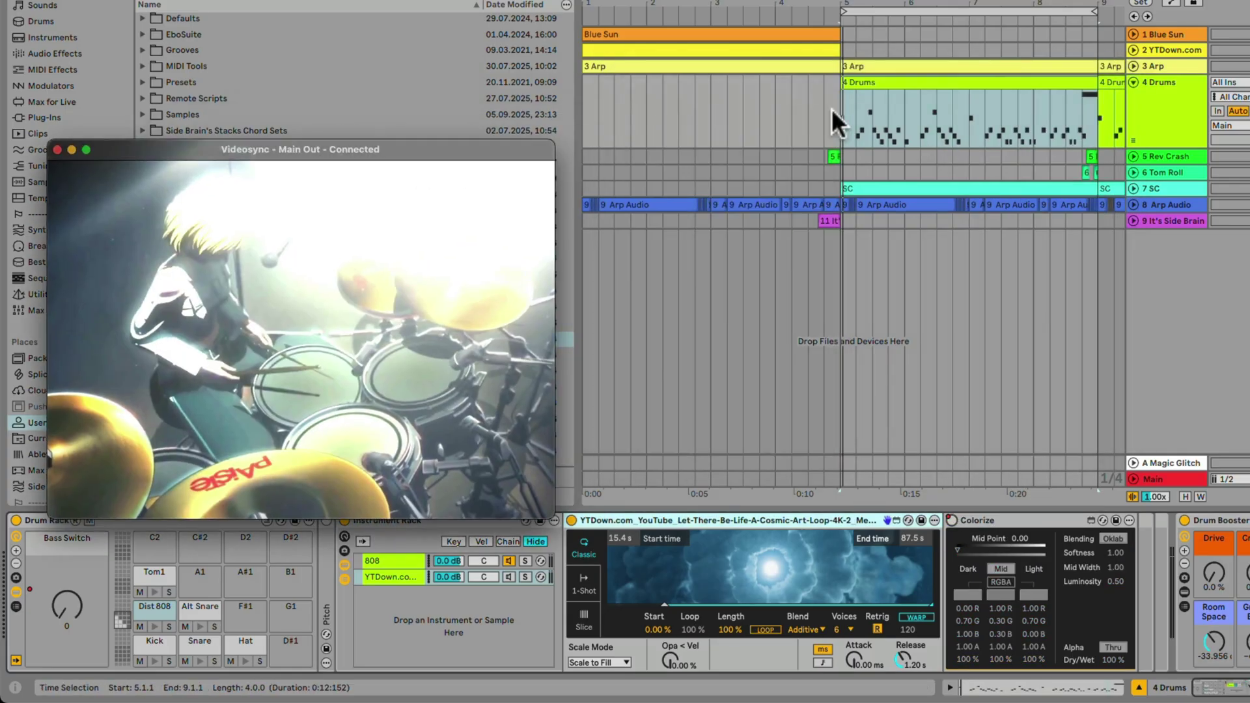
Compare the automated Bass Switch and Colorize states at bars 5 and 7 of the Drums clip and play briefly from bar 7.
click(969, 116)
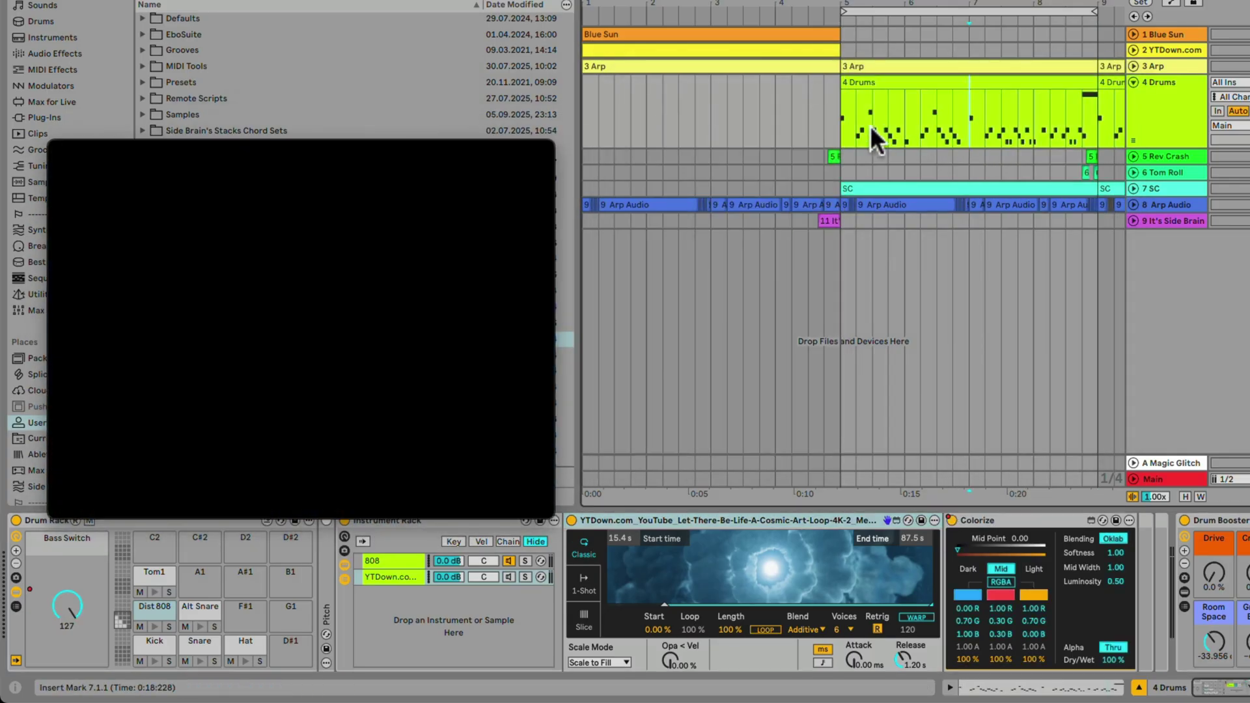
click(840, 123)
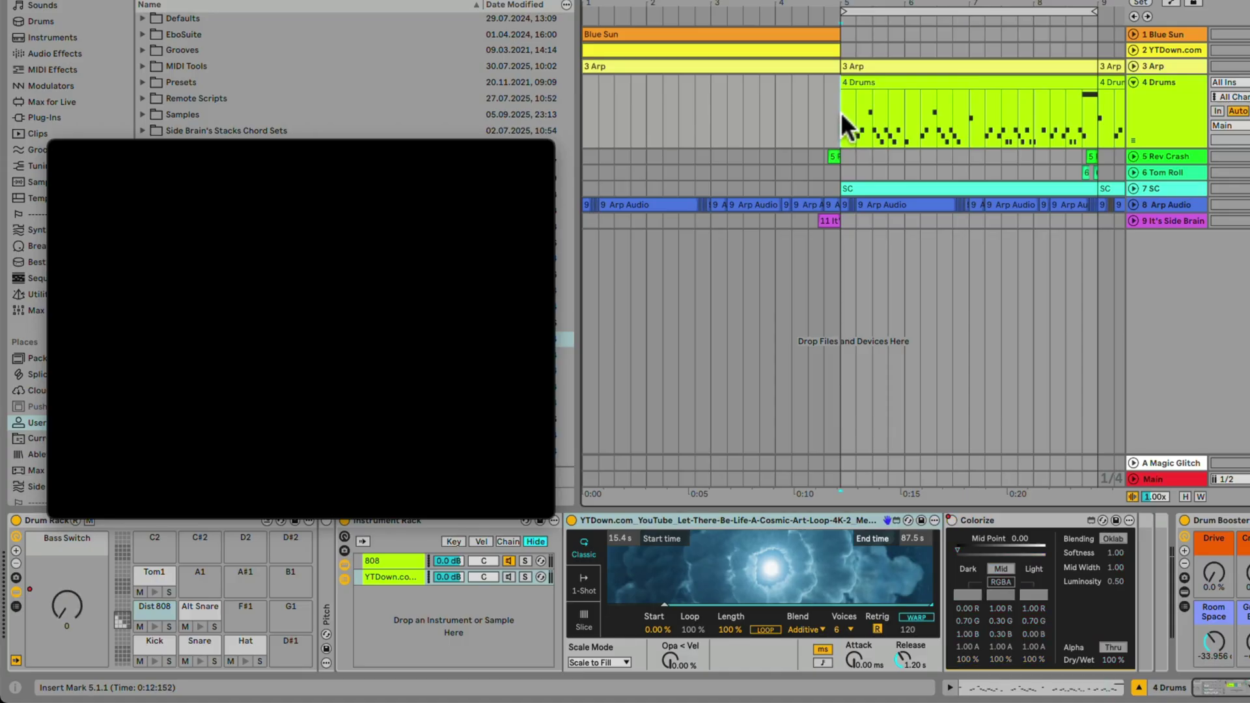
click(969, 120)
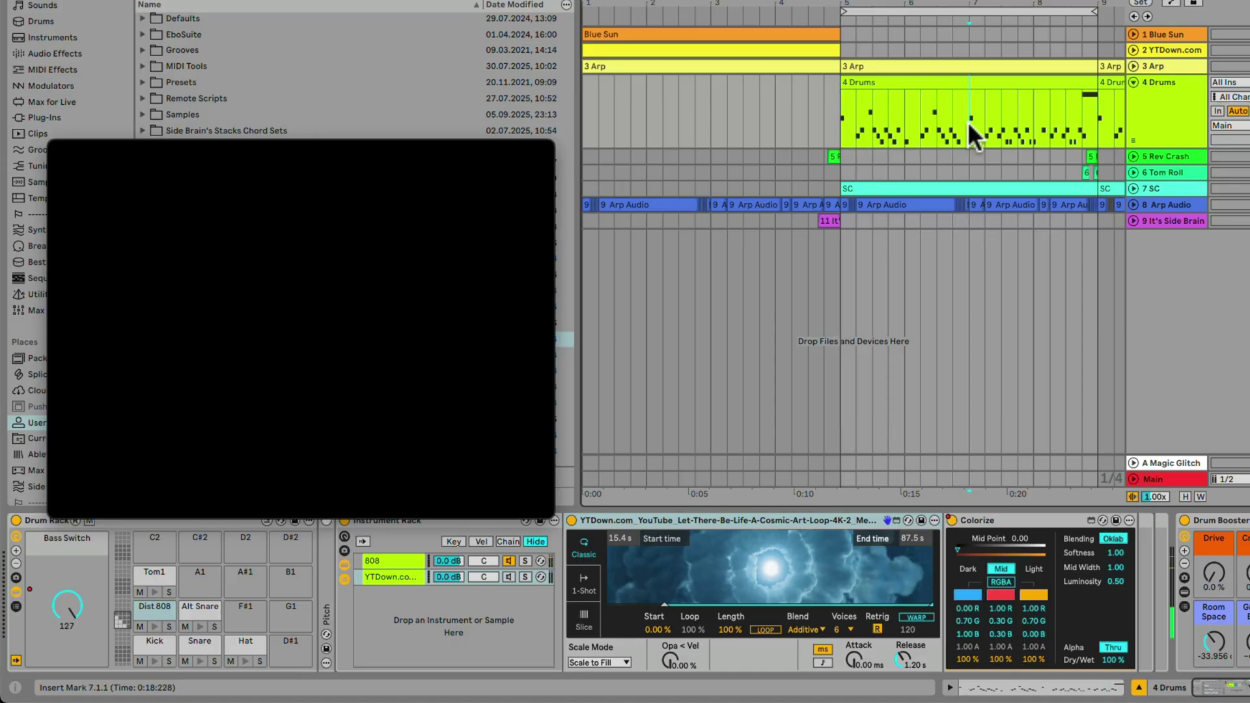
key(space)
key(space)
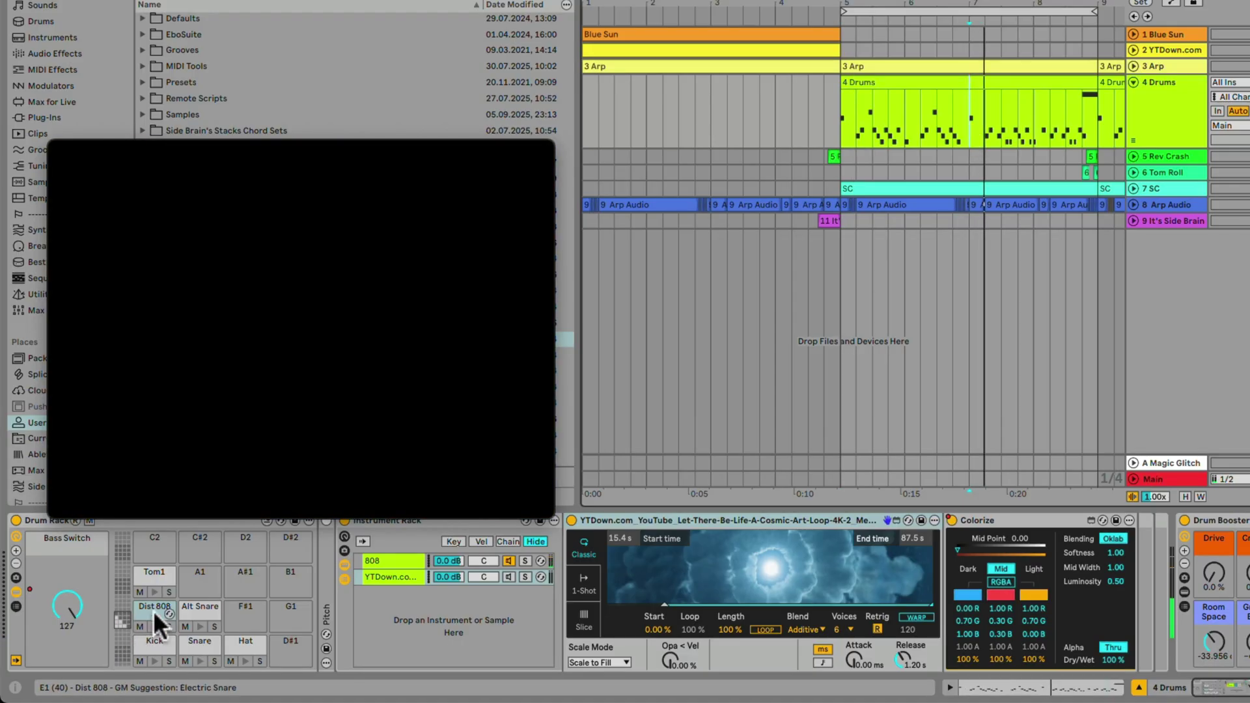
Activate the YTDown video chain in the Dist 808 pad's Instrument Rack and check its colored output during playback from bar 7.
key(space)
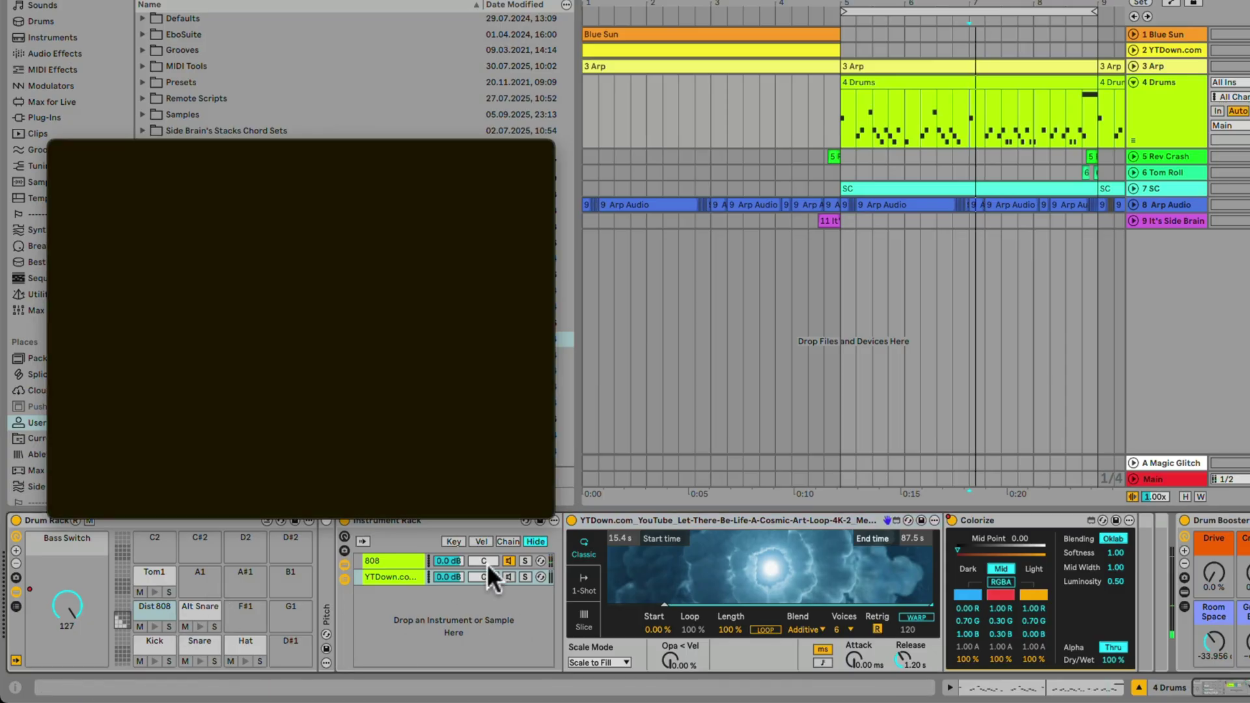
click(509, 577)
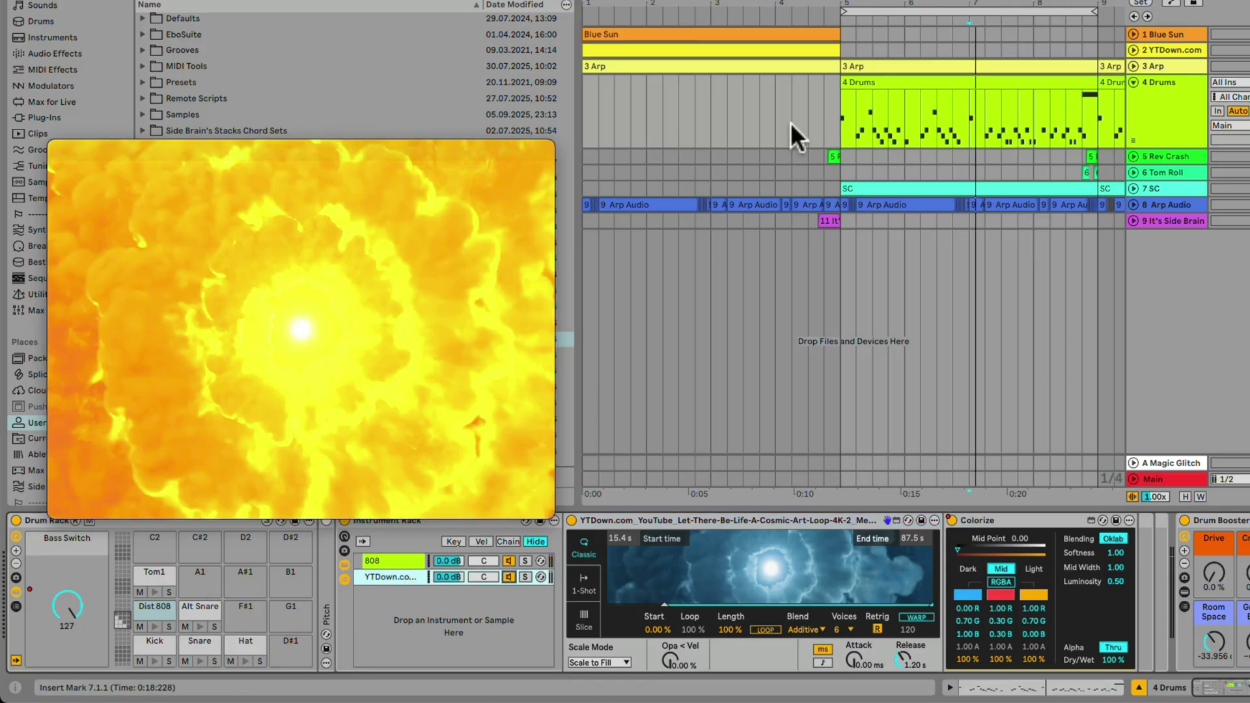
key(space)
Play the drum section from bar 5 and watch how the drum-triggered clips and the Dist 808 Colorize switching respond.
click(841, 119)
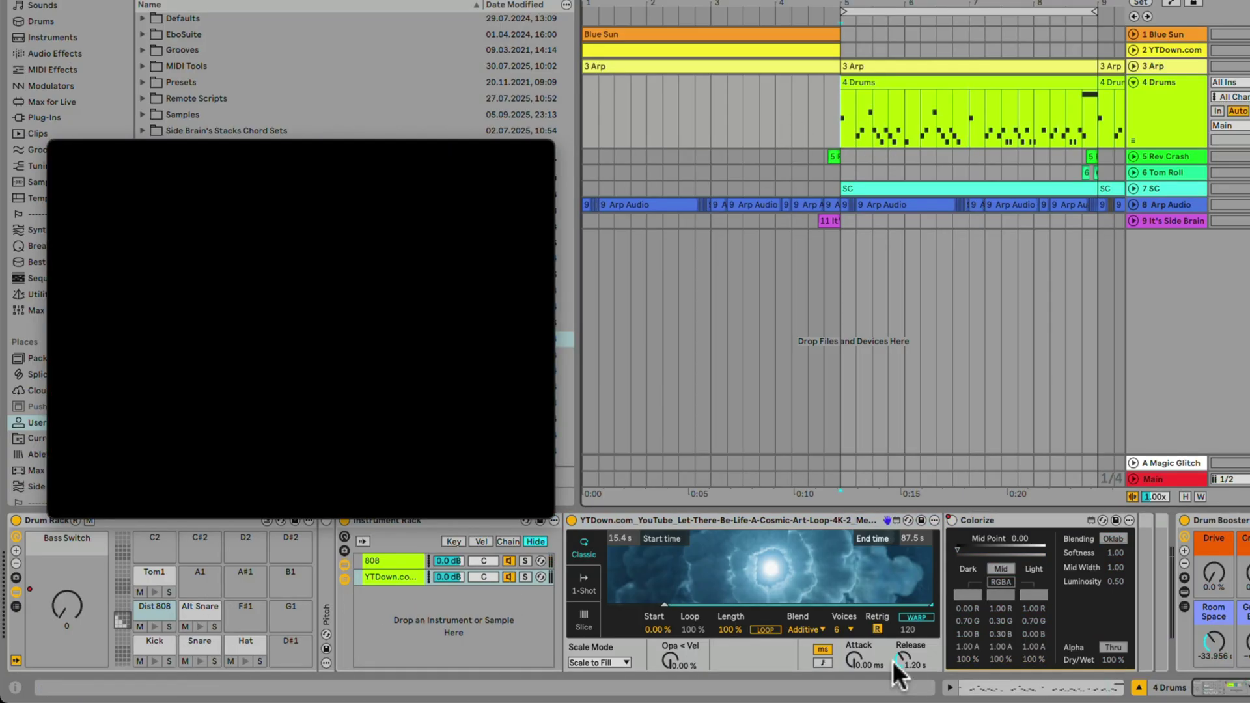
key(space)
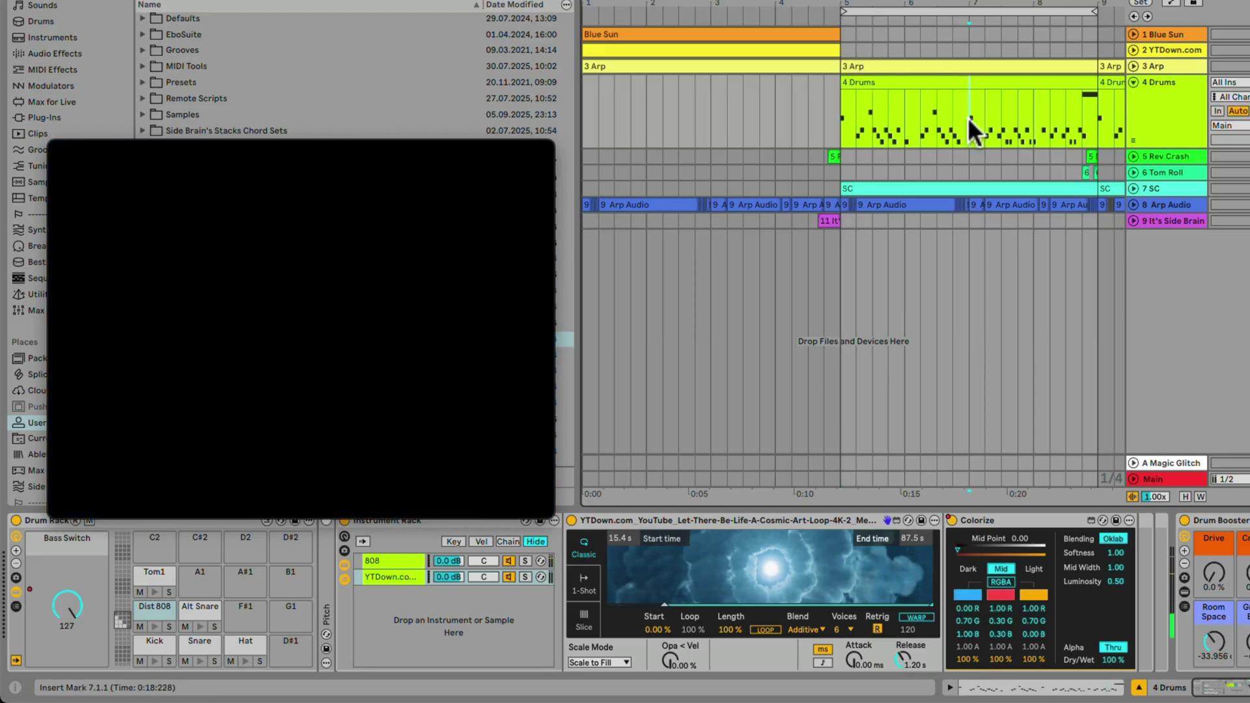
click(969, 118)
click(840, 117)
key(space)
key(space)
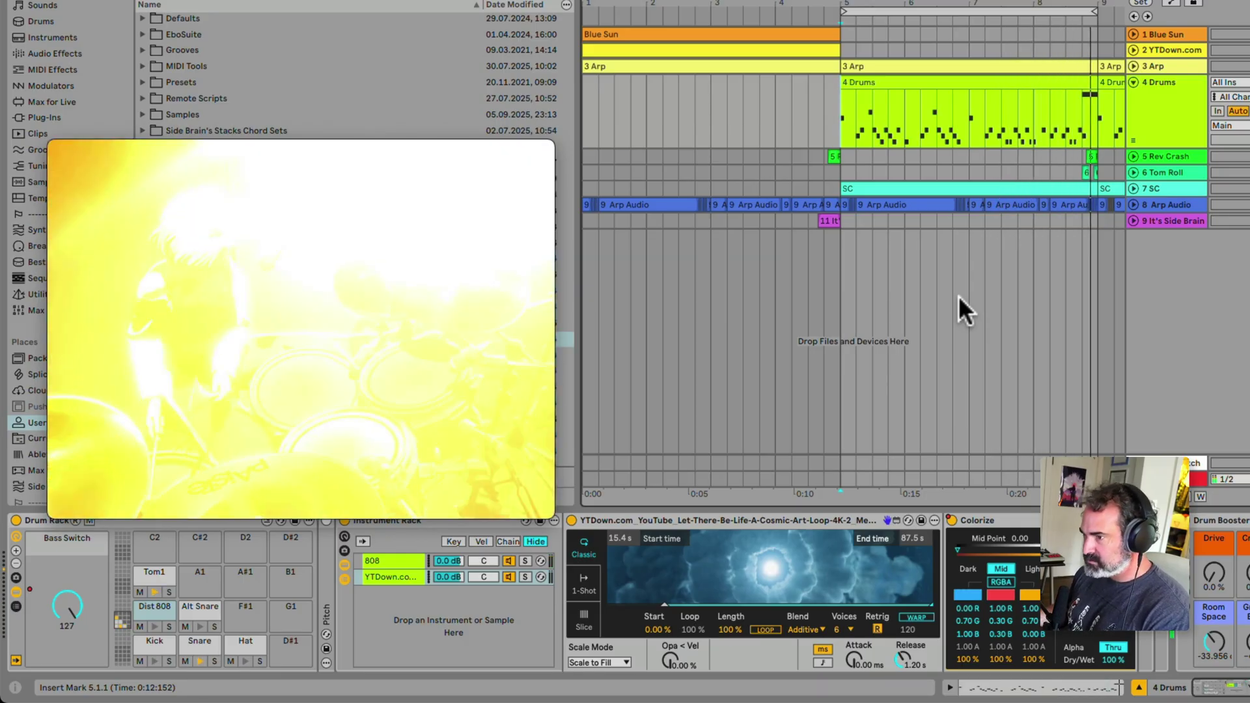
key(space)
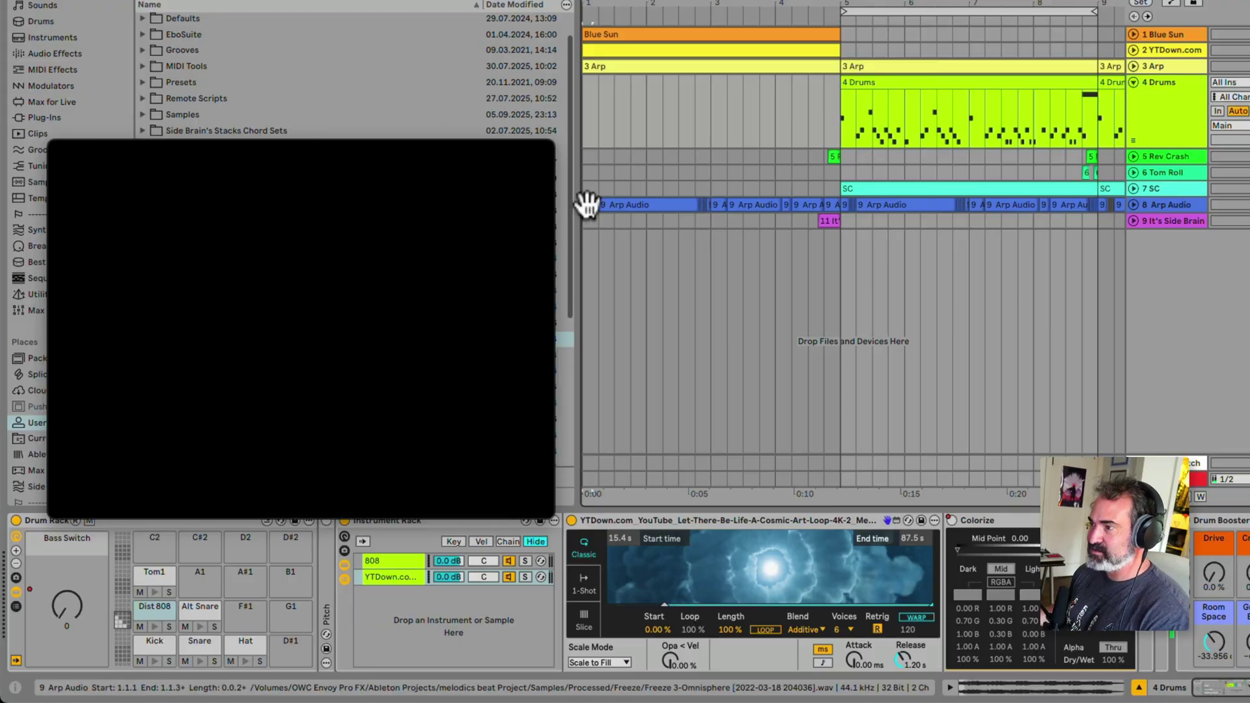
Play the whole arrangement from bar 1 and move the Videosync output window up, clear of the device chain.
click(586, 205)
key(space)
drag(332, 148, 343, 65)
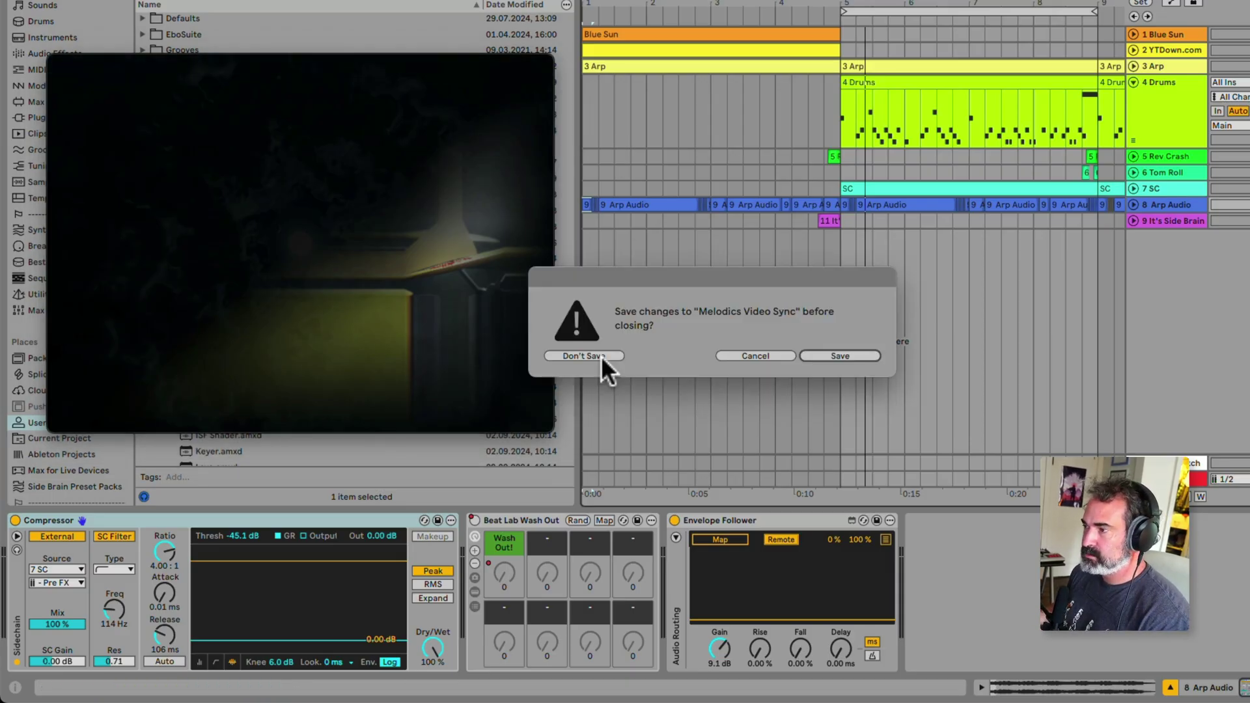
Discard the changes to the Melodics Video Sync set and audition the Side Brain - Heavy Flow clip in the Audio Reactive Layering set.
click(596, 357)
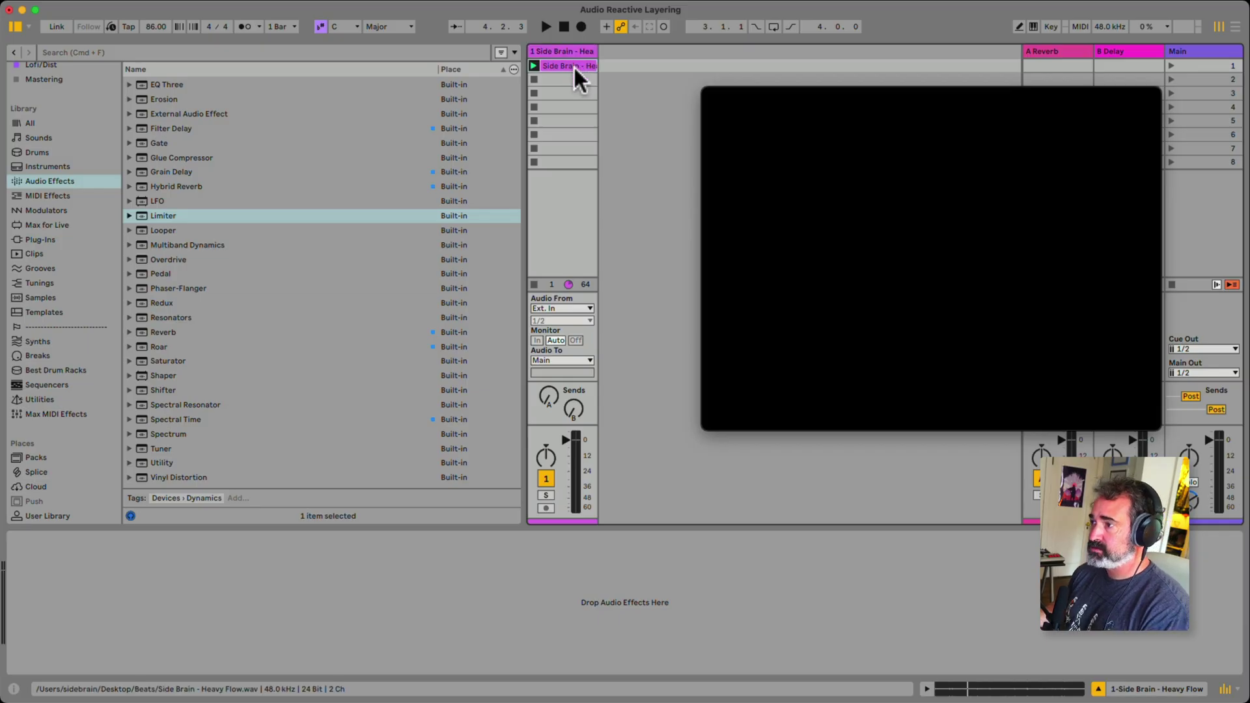
click(573, 65)
key(space)
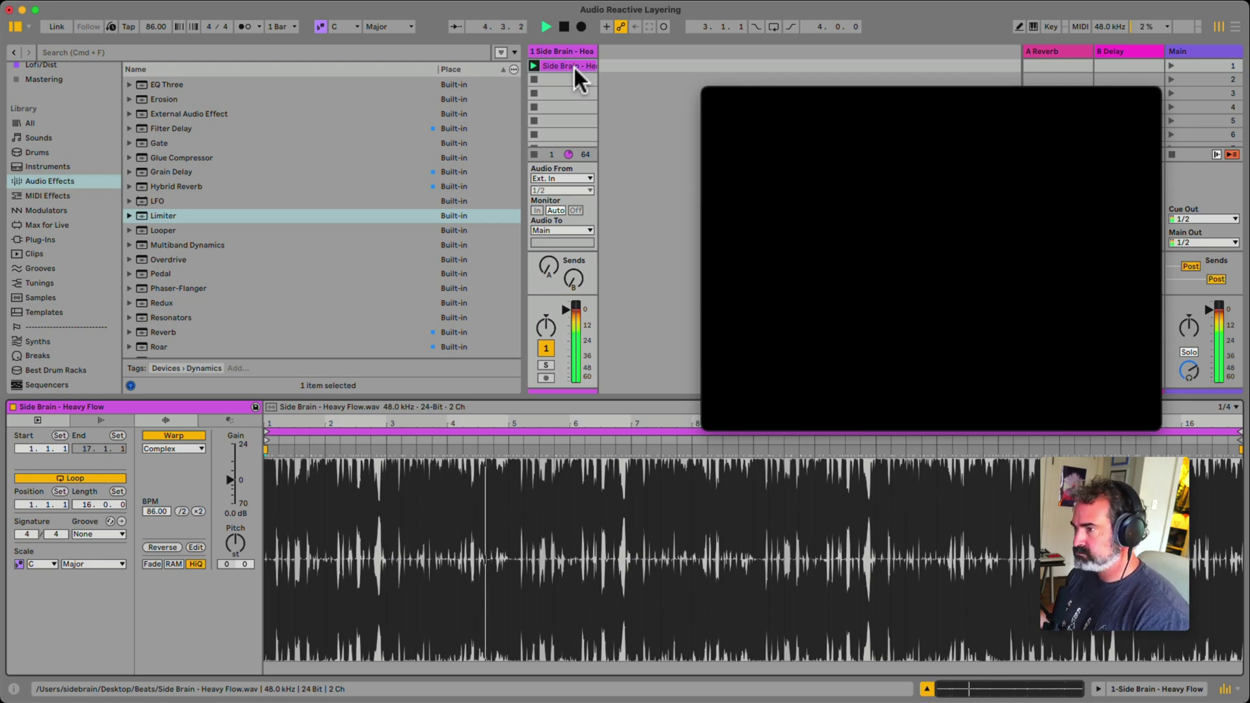
key(space)
key(shift+Tab)
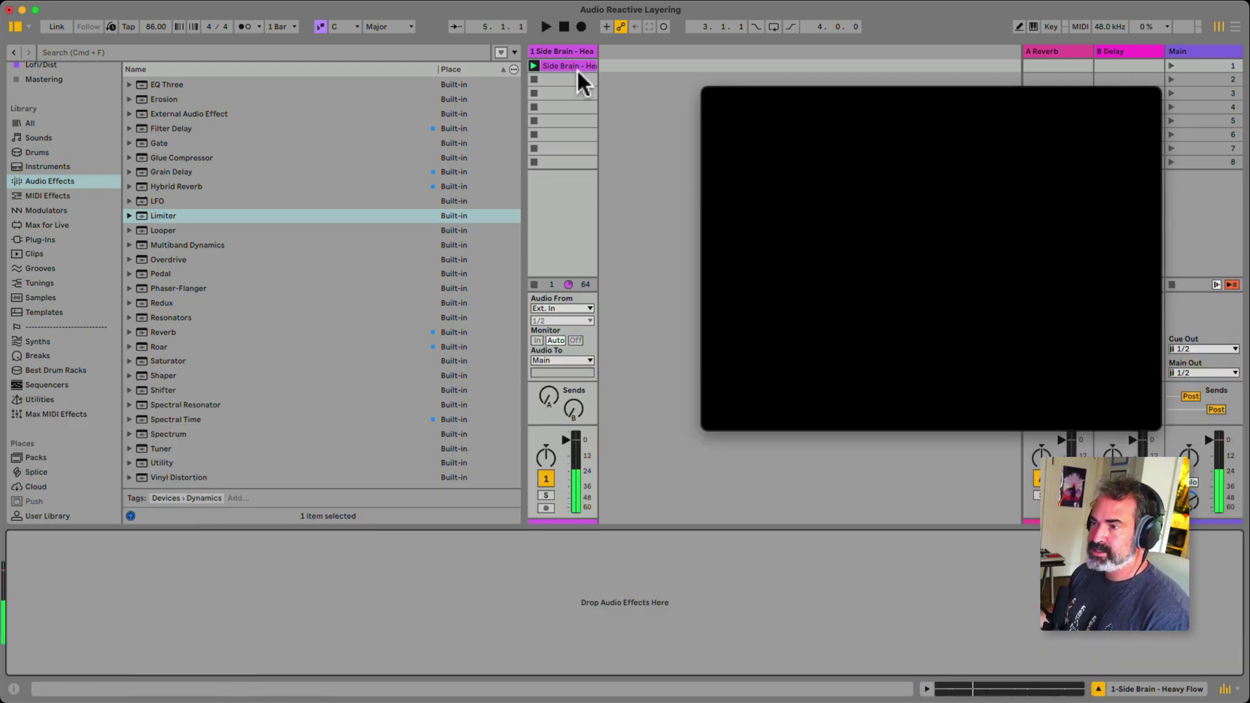
Load the Videosync 2.0 ISF Shader effect from the User Library onto the Side Brain - Heavy Flow audio track.
scroll(59, 357, down, 5)
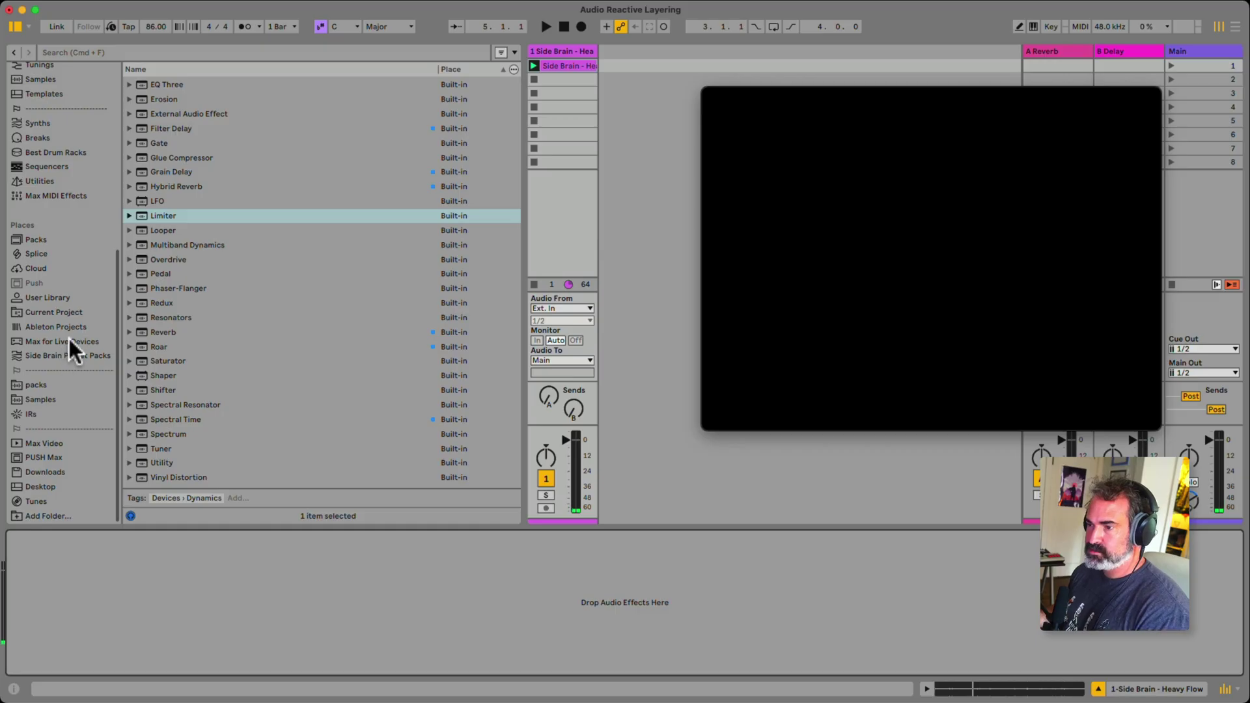
click(54, 294)
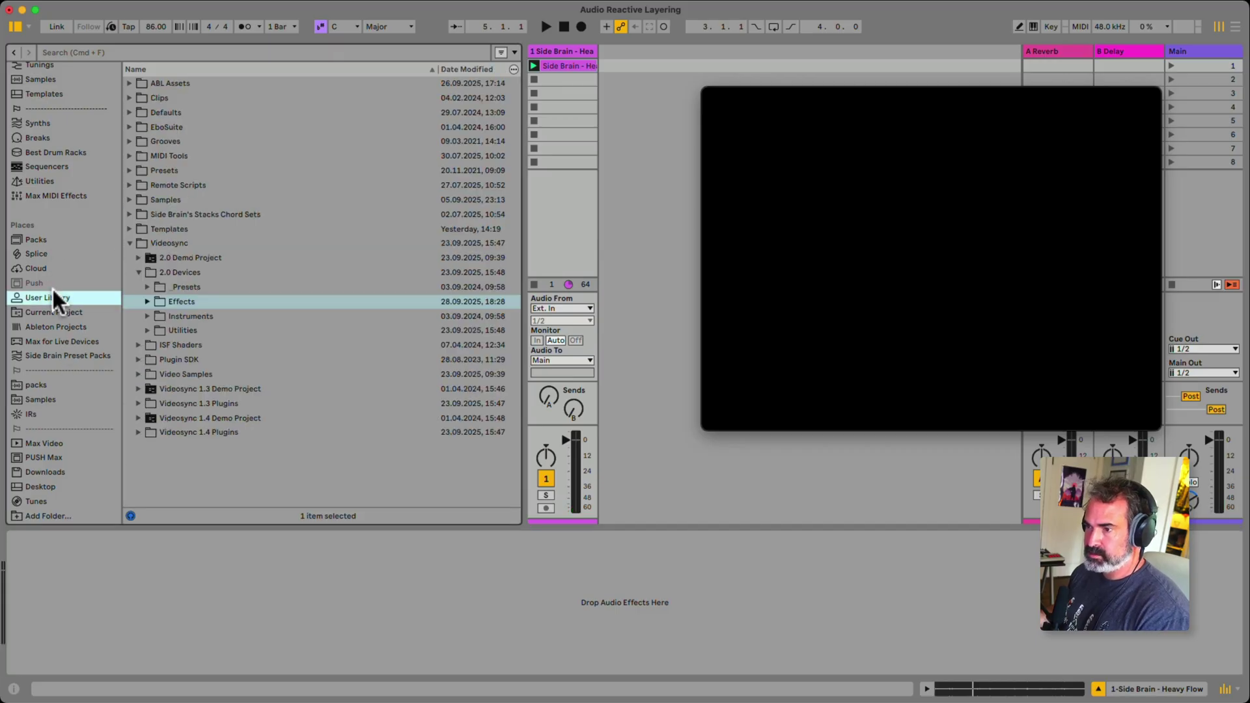
click(147, 302)
scroll(257, 299, down, 5)
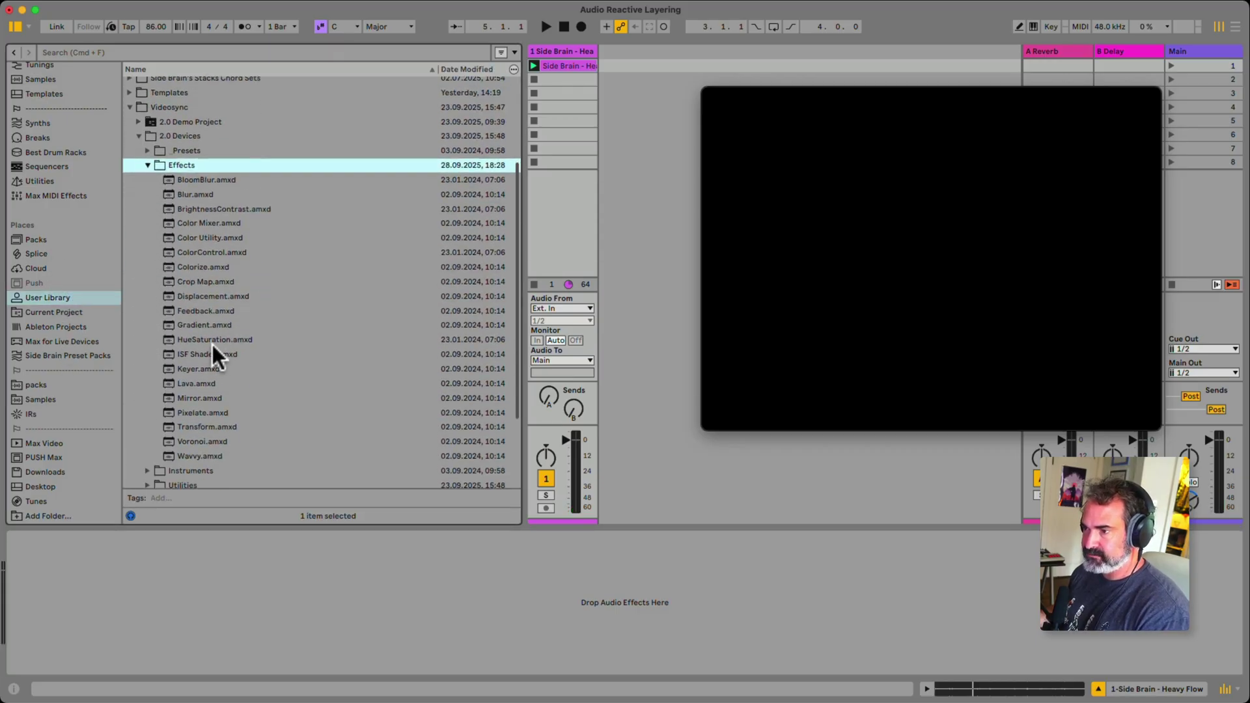
click(211, 355)
drag(192, 352, 284, 568)
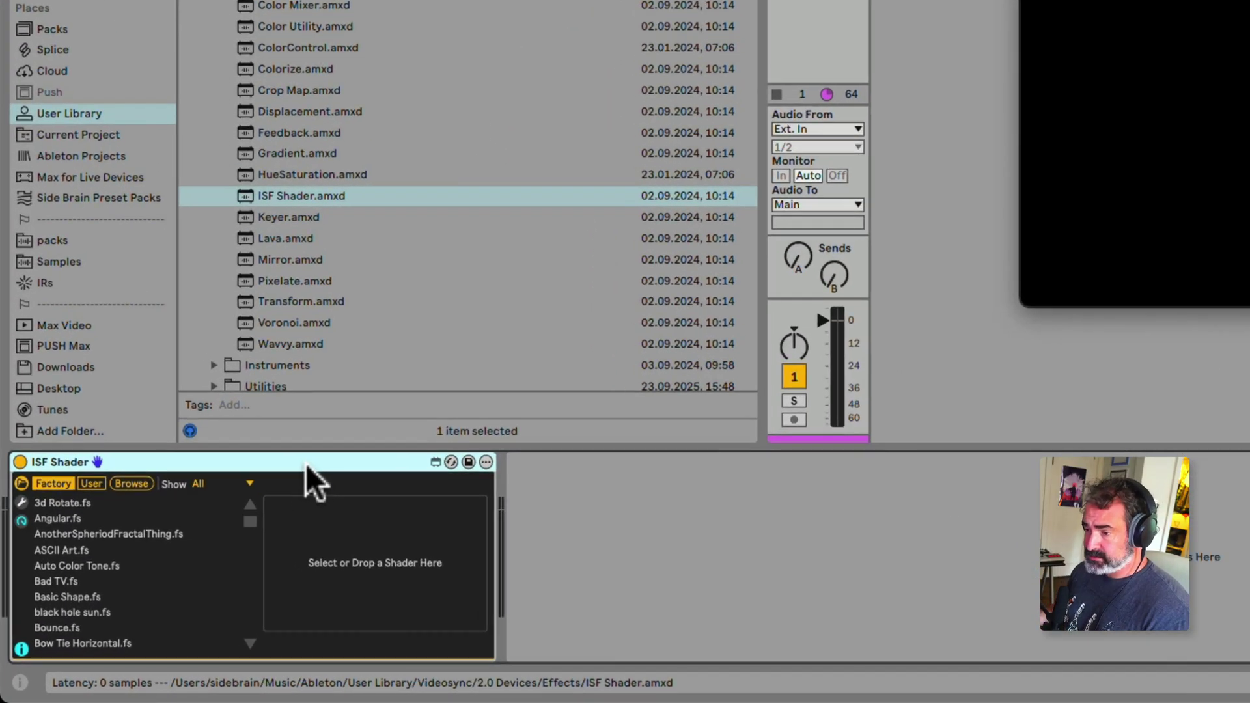
Browse the ISF Shader's factory shaders and filter the list to Generators.
scroll(66, 584, down, 5)
scroll(96, 530, down, 20)
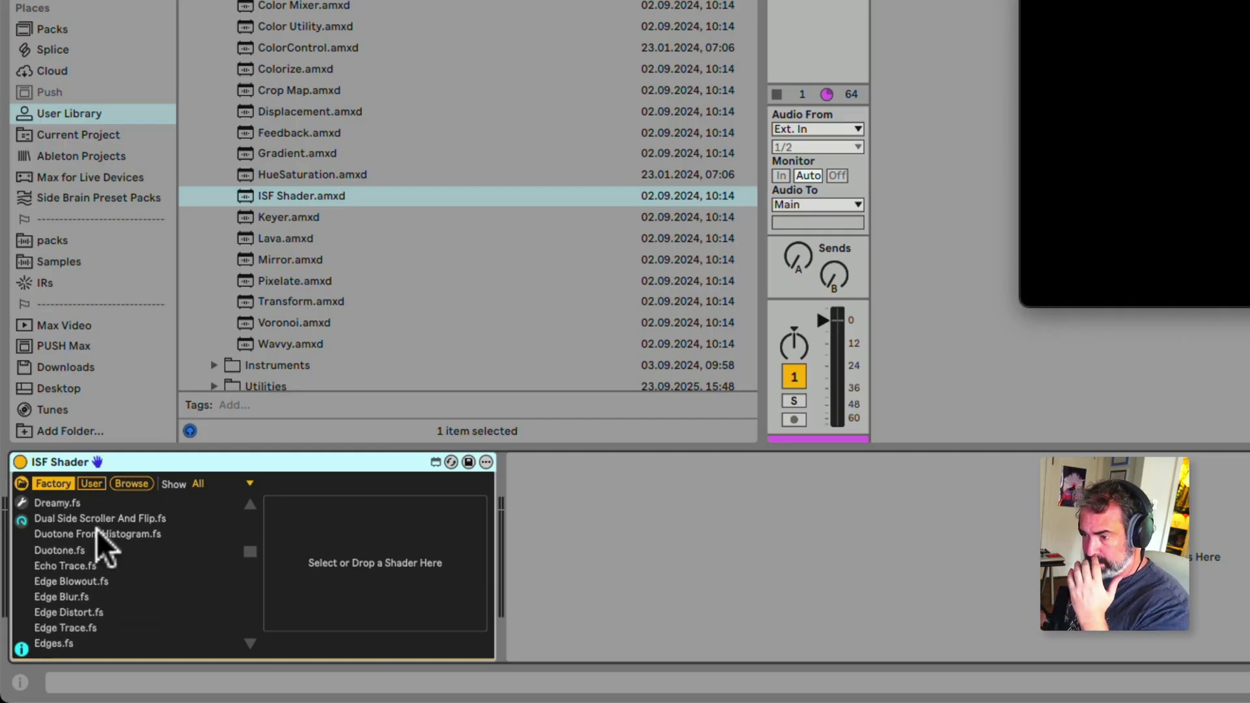
scroll(96, 530, down, 5)
click(215, 484)
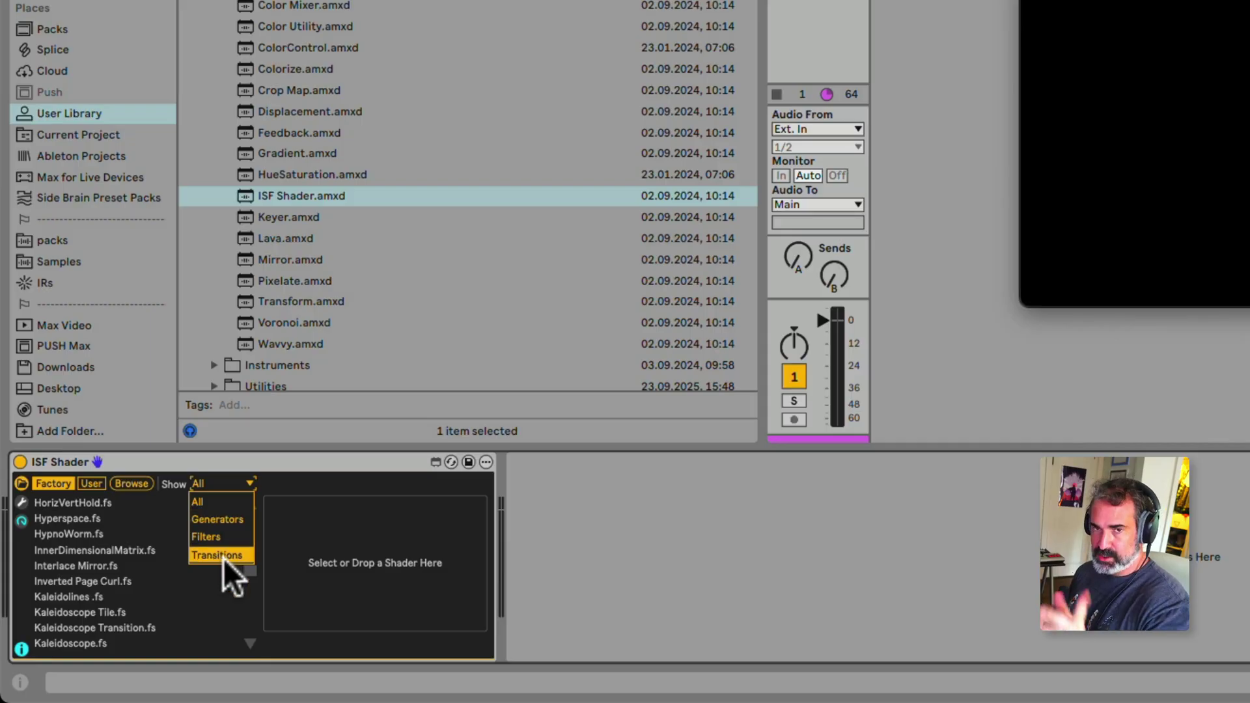
click(226, 521)
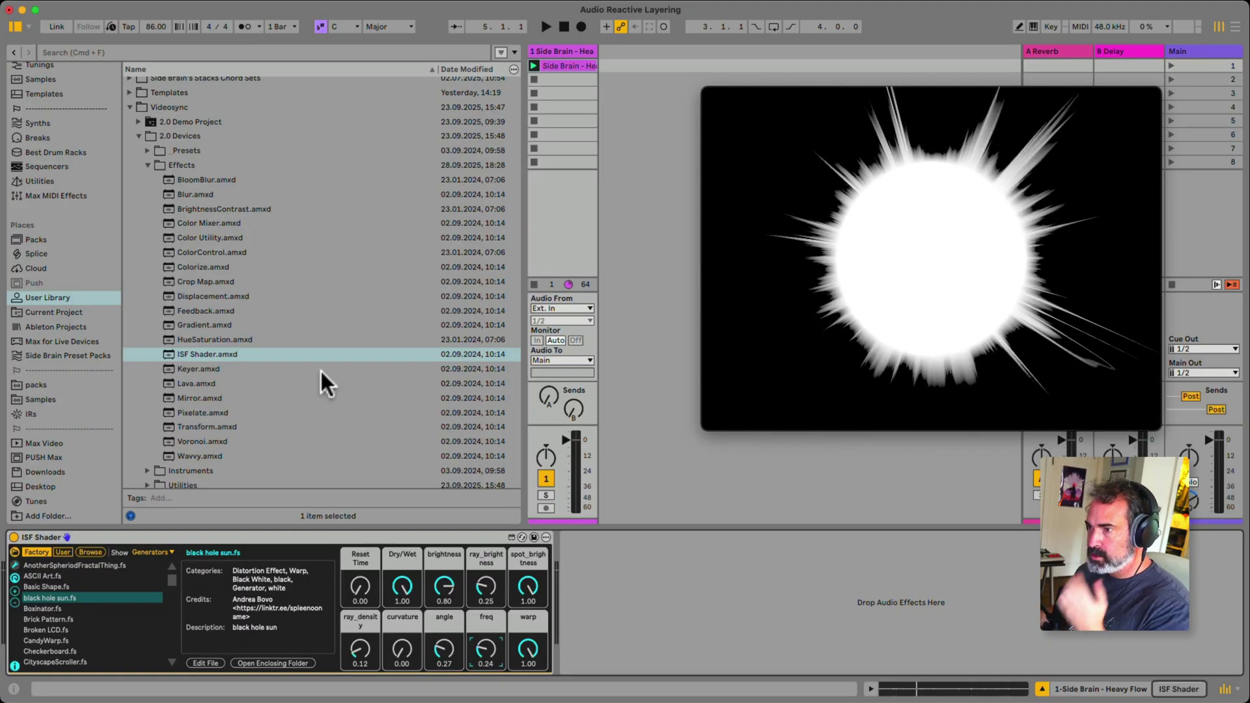
Add an Envelope Follower modulator after the ISF Shader and play the clip briefly to check that it follows the audio.
scroll(99, 259, up, 10)
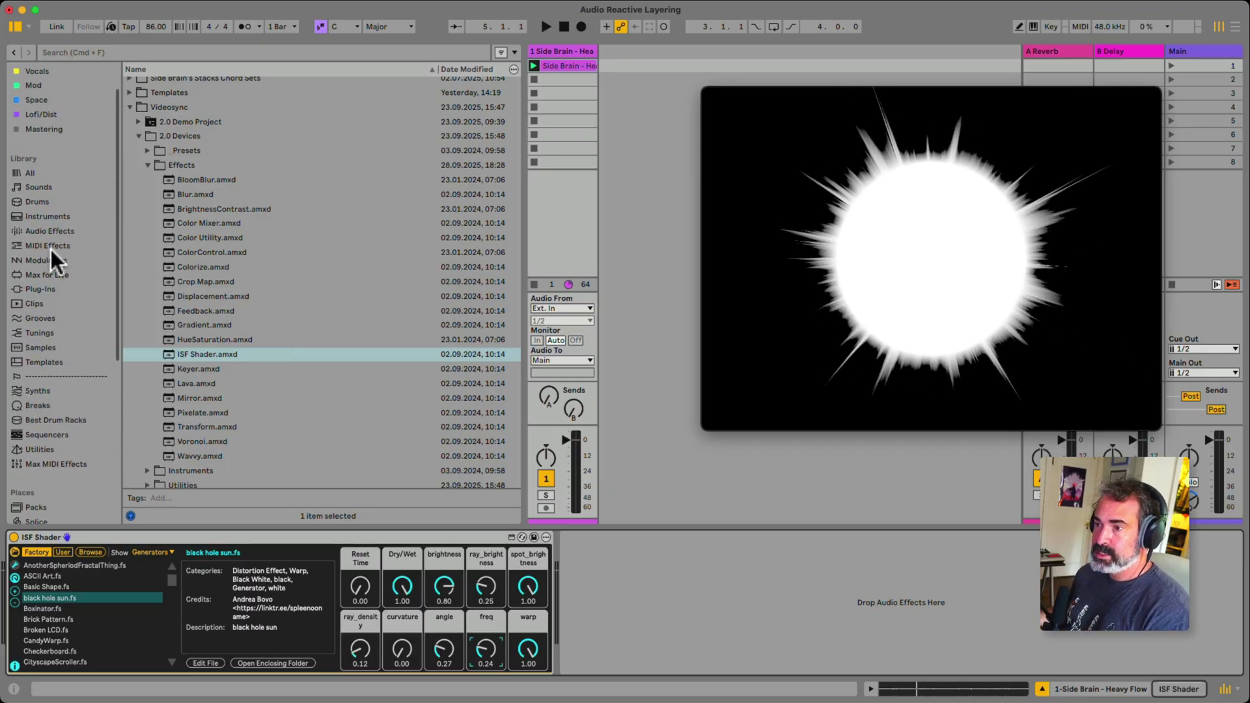
click(49, 259)
click(198, 141)
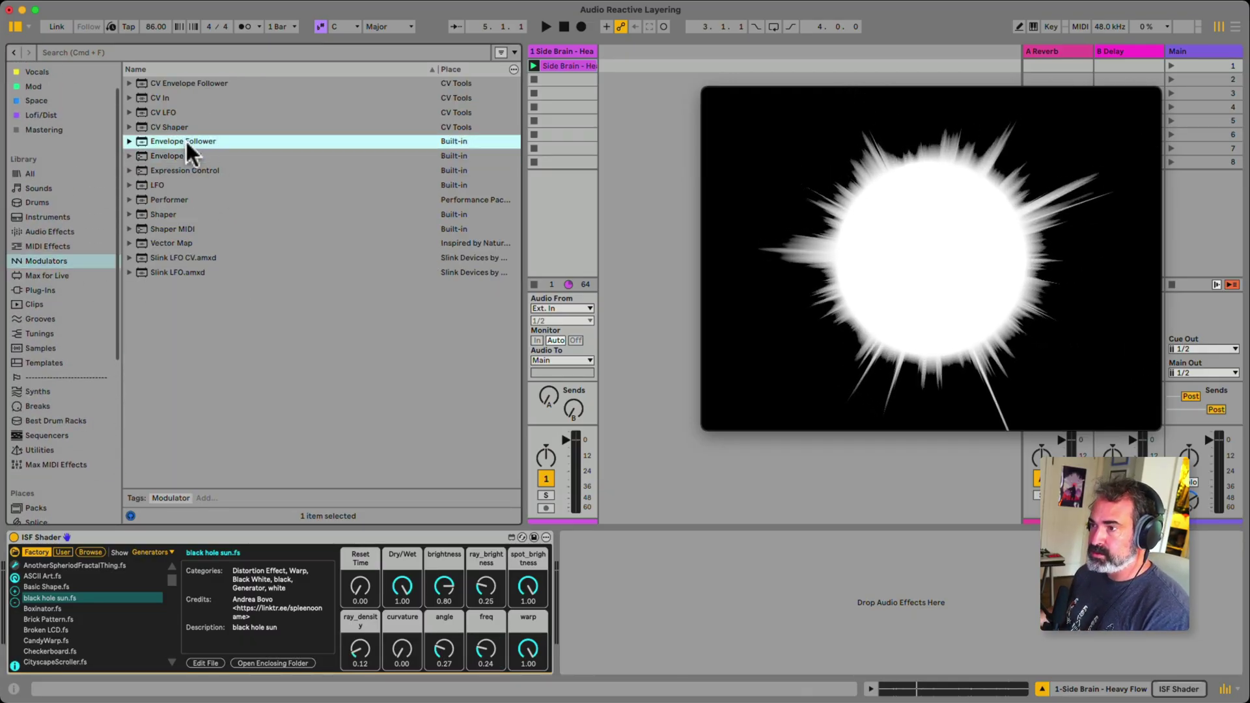
drag(156, 142, 582, 124)
click(670, 538)
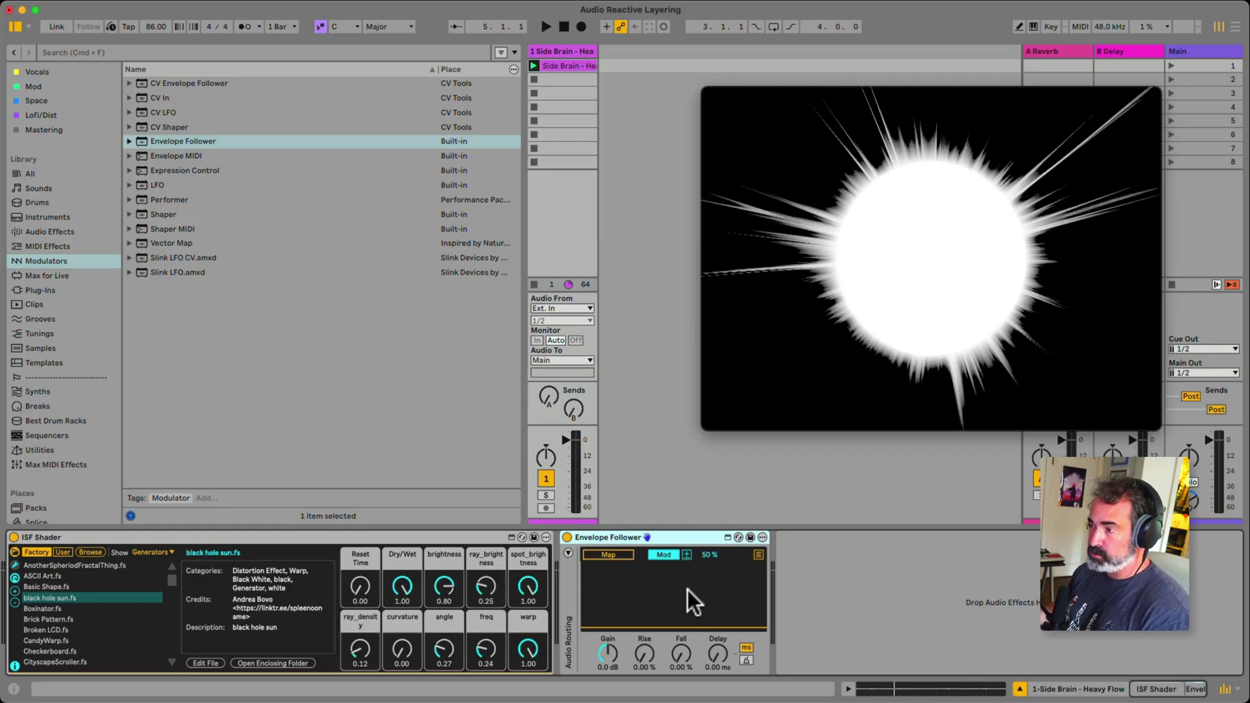
key(space)
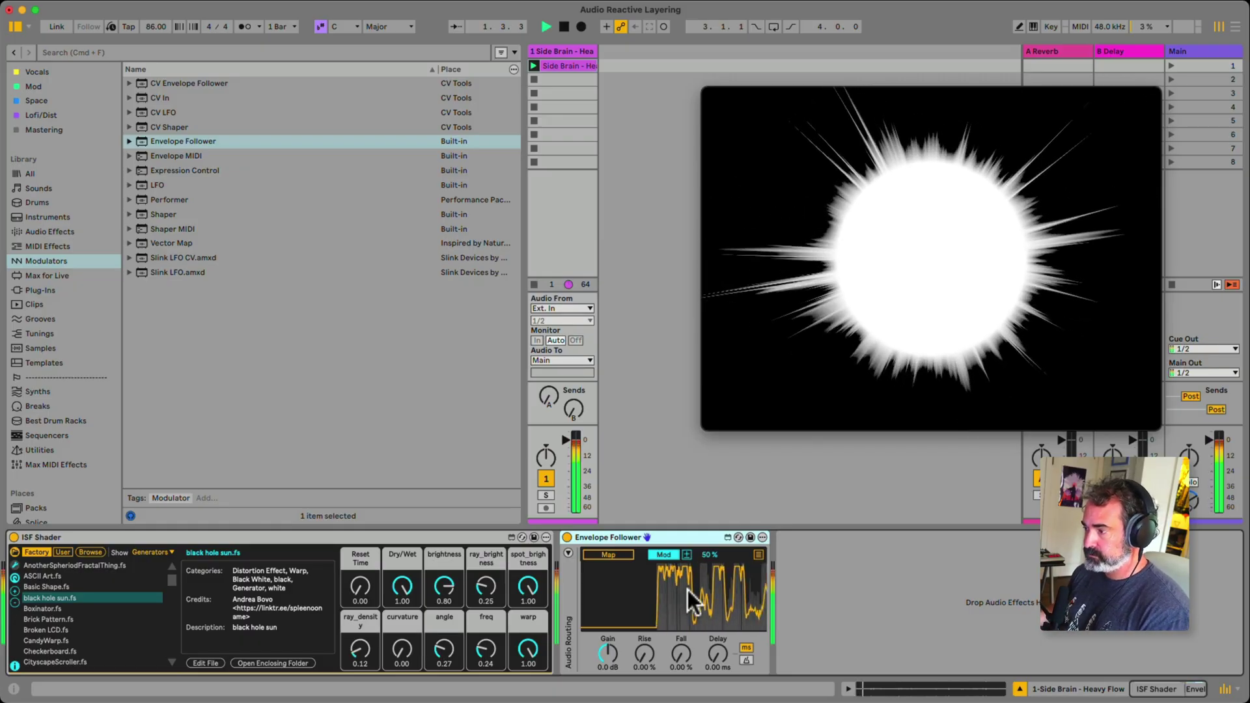
key(space)
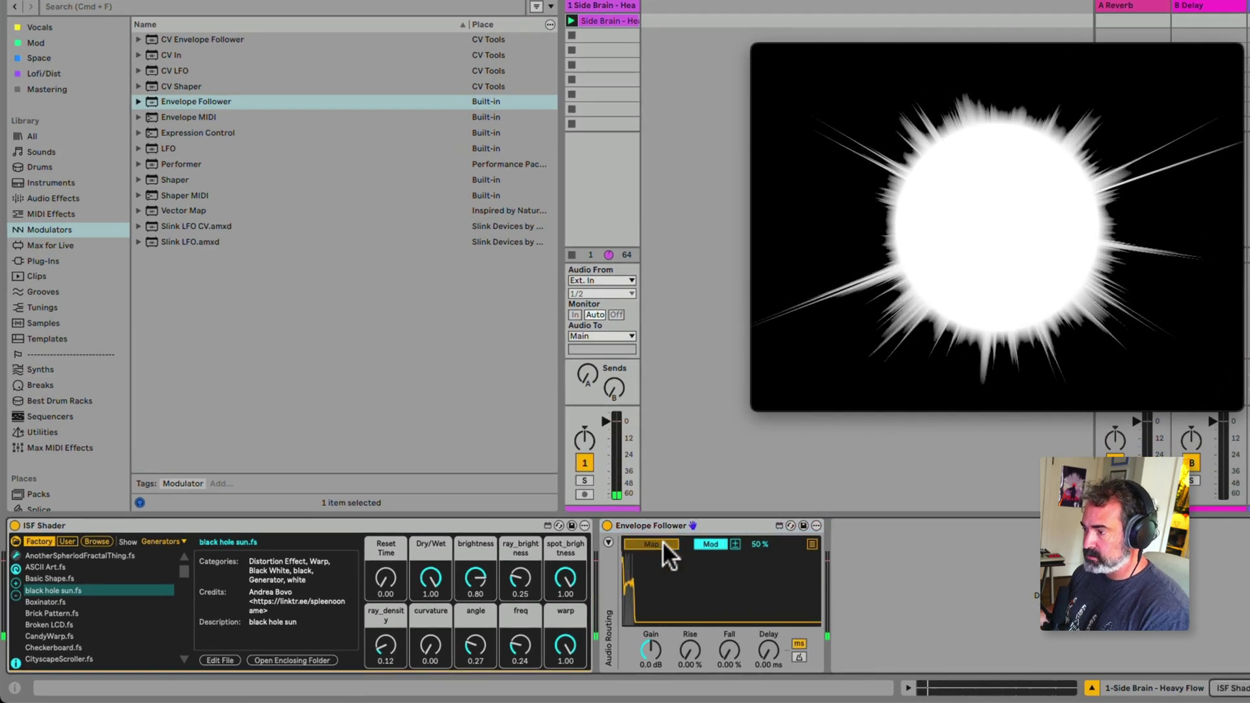
Map the Envelope Follower in Remote mode to the shader's curvature, with Gain at -12 dB, Rise at 22.8 % and Fall at 15.0 %.
click(699, 543)
click(651, 542)
click(432, 642)
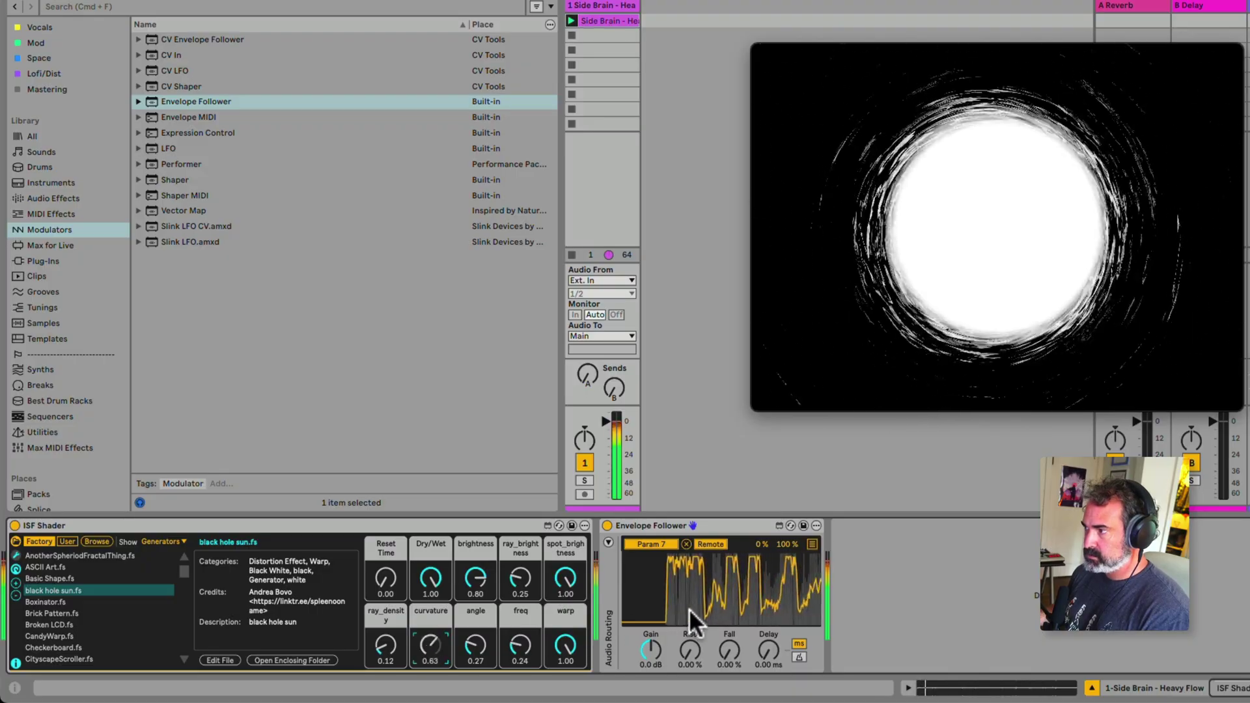
click(691, 648)
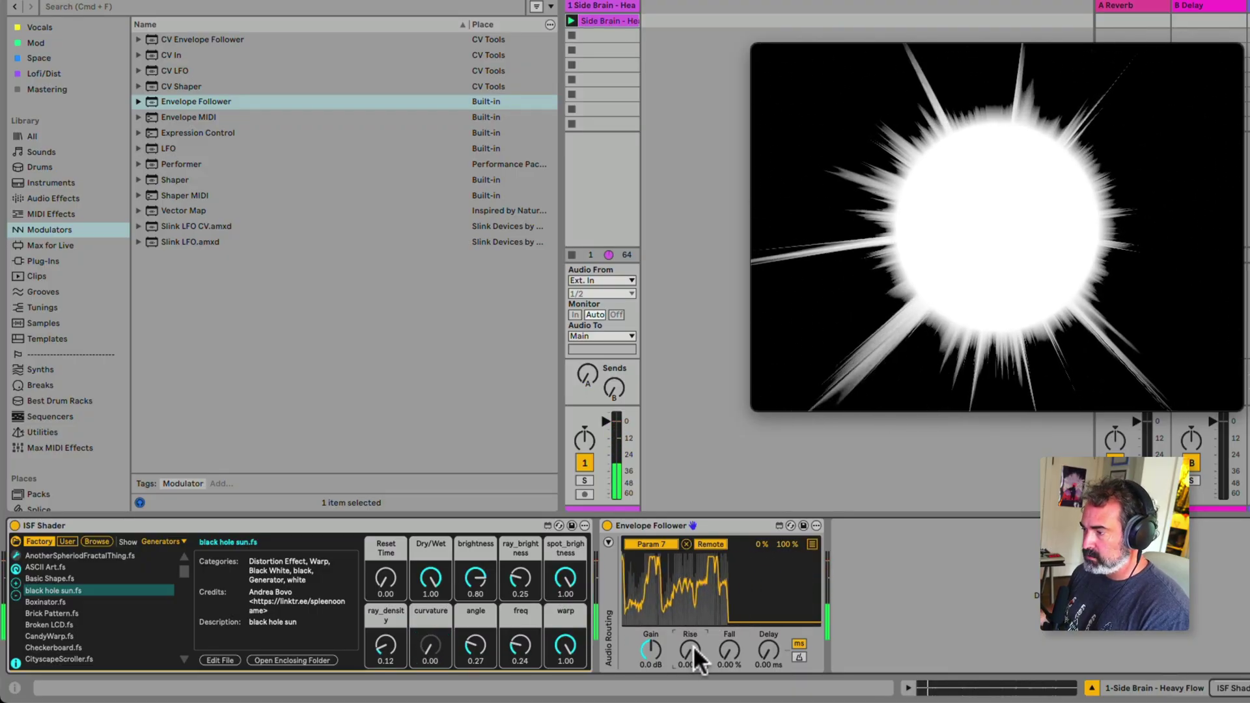
drag(701, 645, 700, 626)
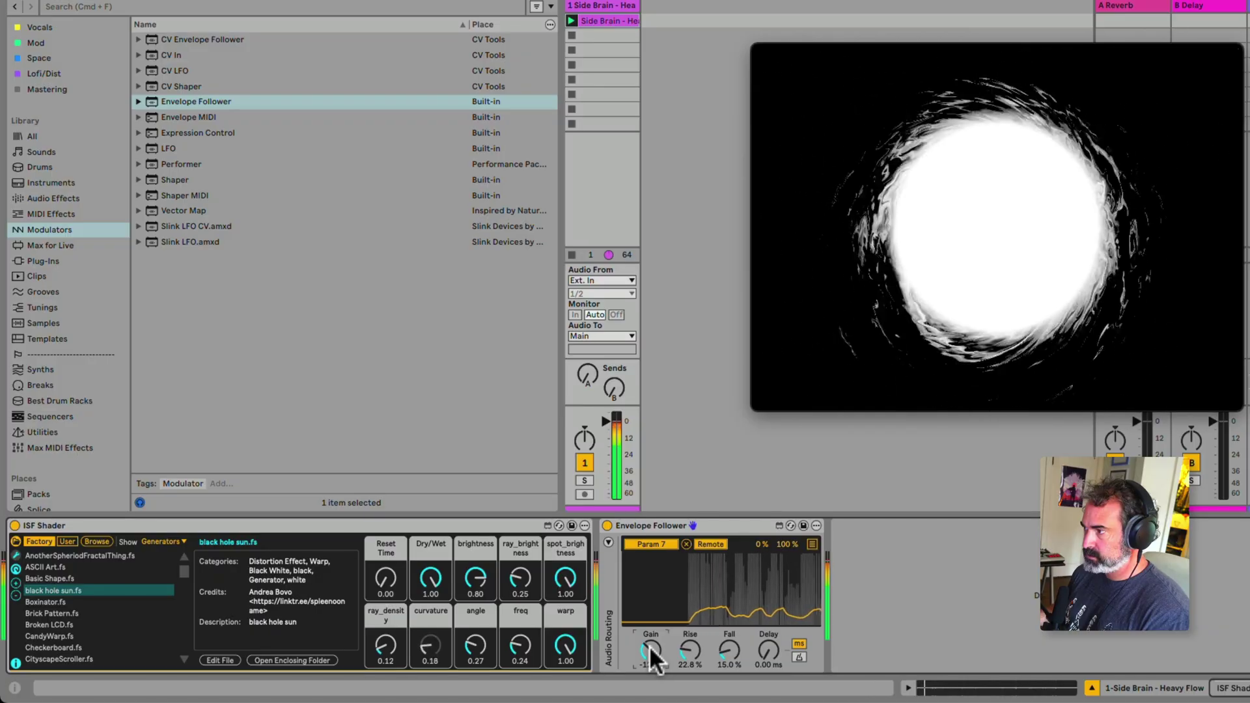
Remap the Envelope Follower from curvature to the shader's angle and set Rise to 48.0 % and Fall to 61.4 %.
click(686, 545)
click(646, 543)
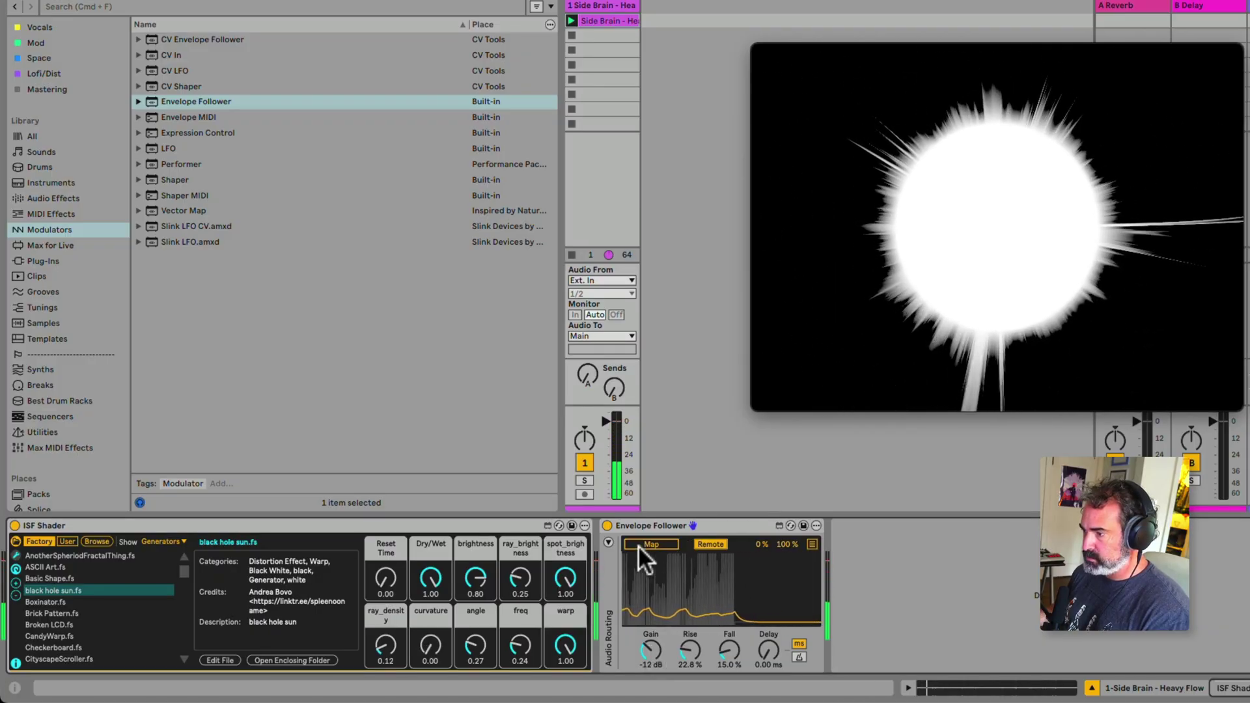
click(478, 645)
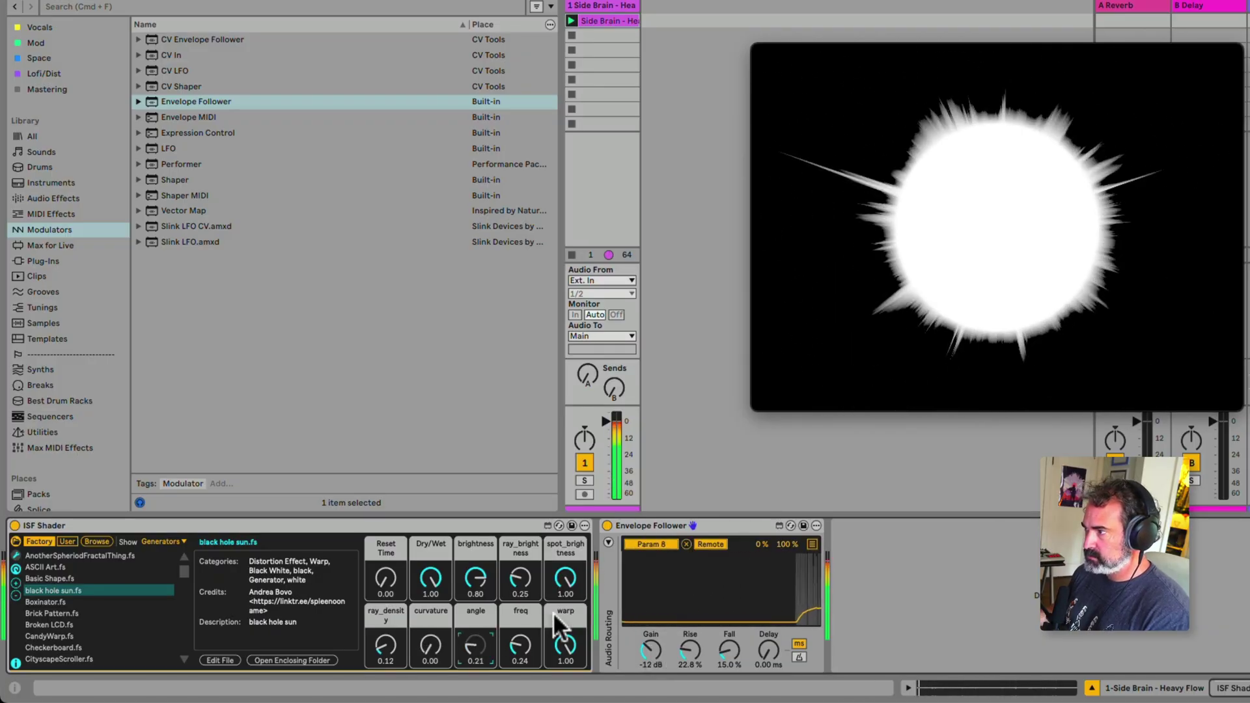
drag(690, 650, 729, 636)
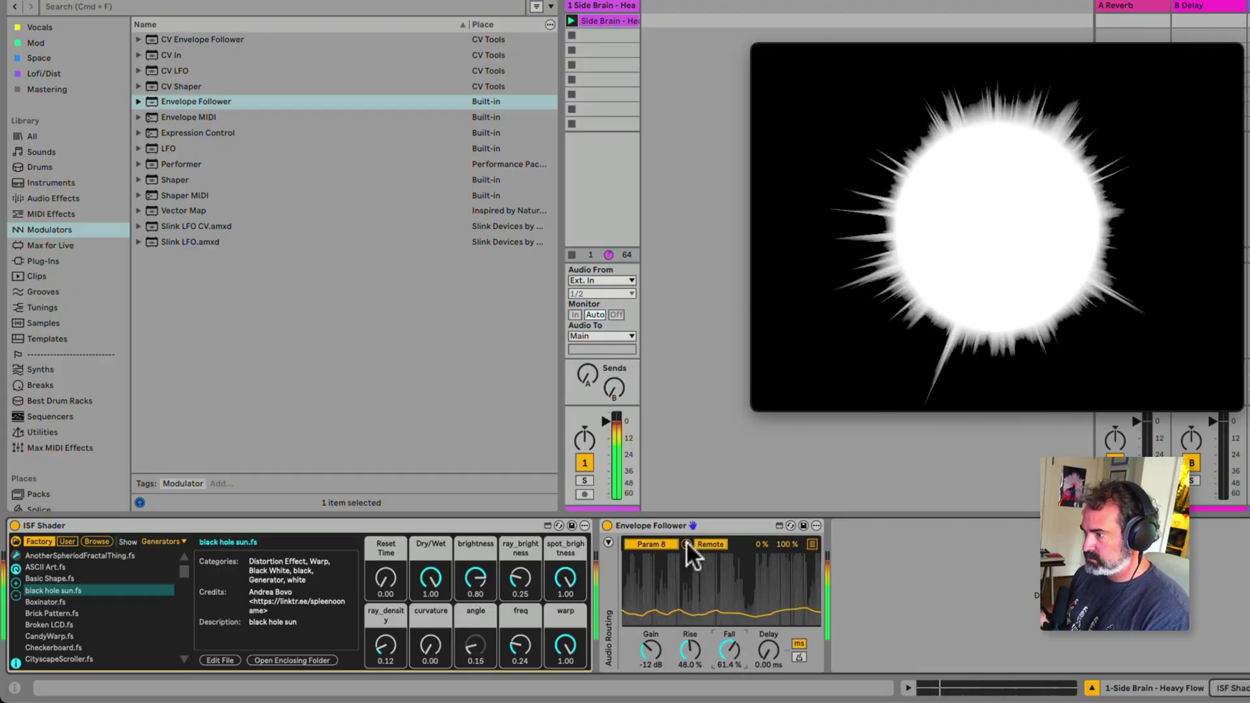
Remap the Envelope Follower from angle to the shader's freq parameter and reset Rise and Fall to 0.00 %.
click(686, 544)
click(662, 544)
click(526, 645)
double_click(693, 651)
double_click(730, 651)
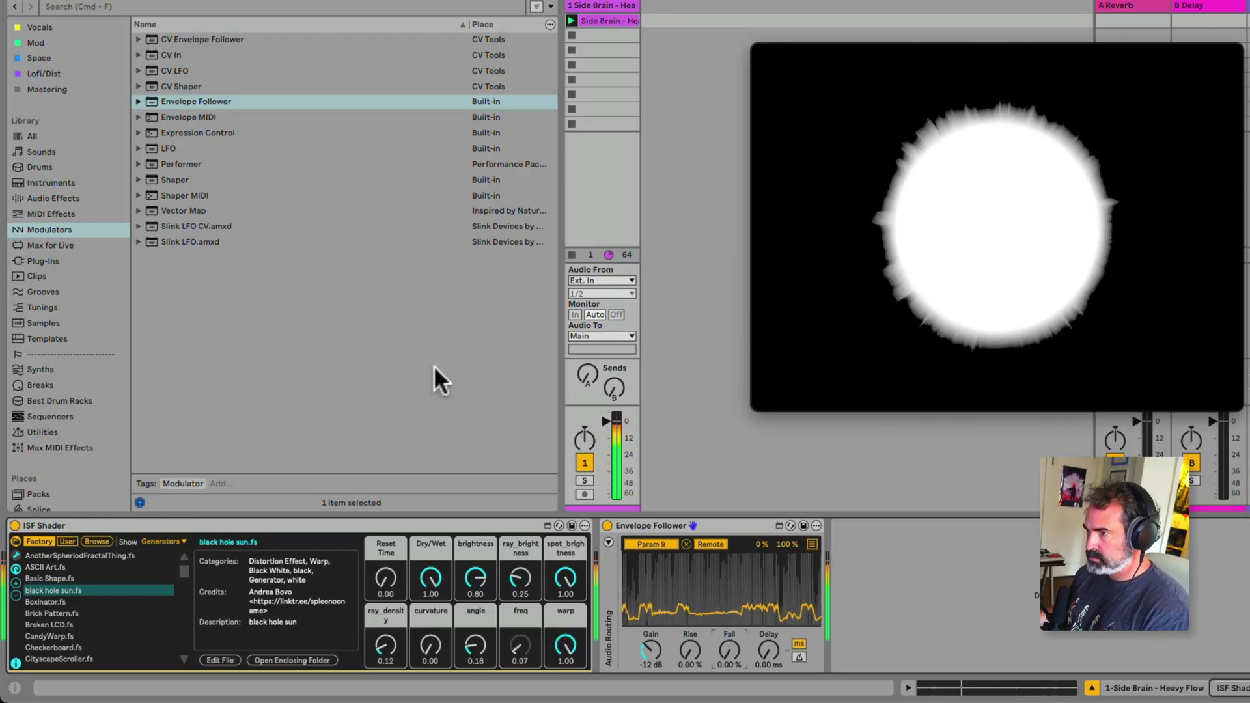
Insert a second ISF Shader from the User Library between the black hole sun shader and the Envelope Follower.
scroll(60, 240, down, 5)
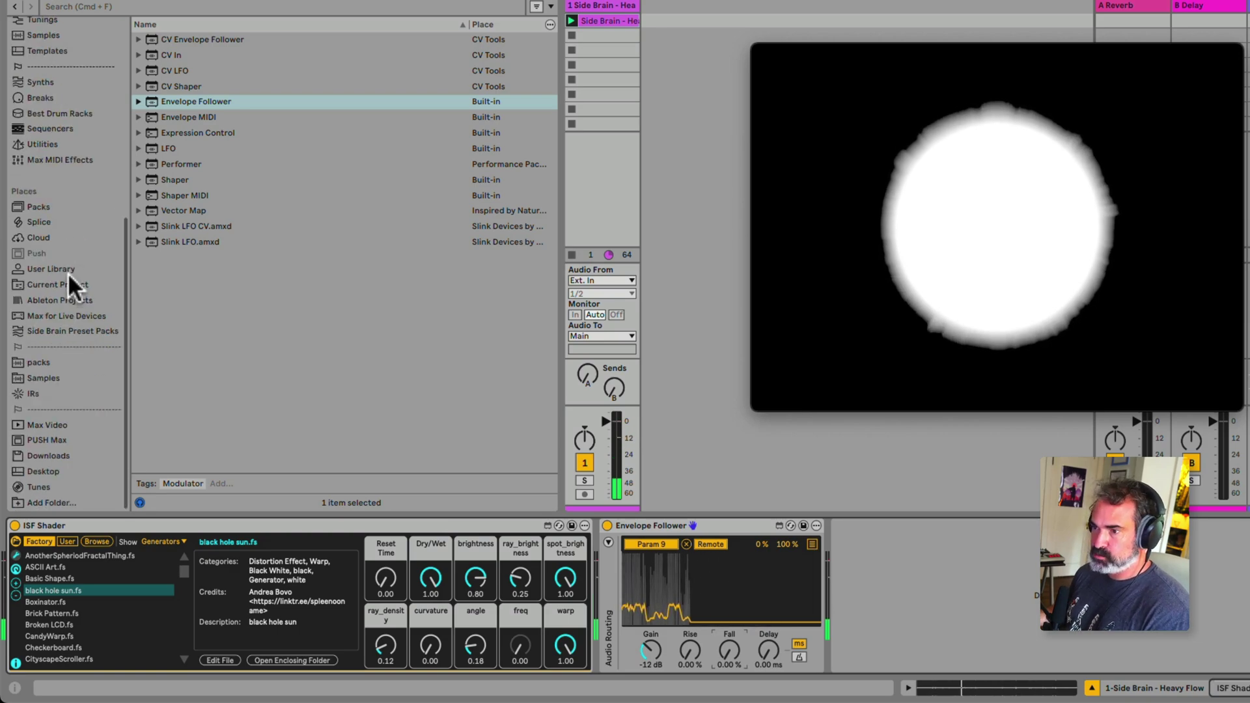
click(68, 269)
drag(209, 328, 598, 522)
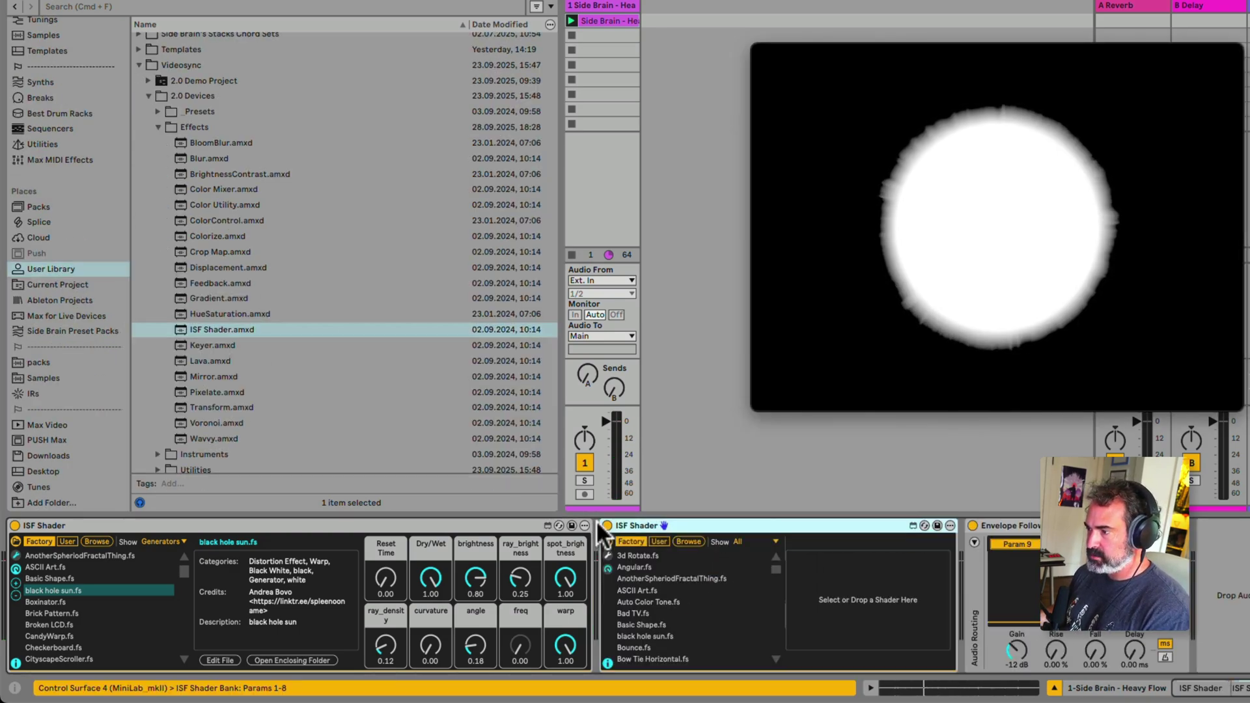
Load the Boxinator.fs filter in the second ISF Shader and set blend to 0.97, grid X to 0.14 and grid Y to 0.11.
click(744, 542)
click(747, 577)
scroll(702, 588, down, 1)
click(702, 589)
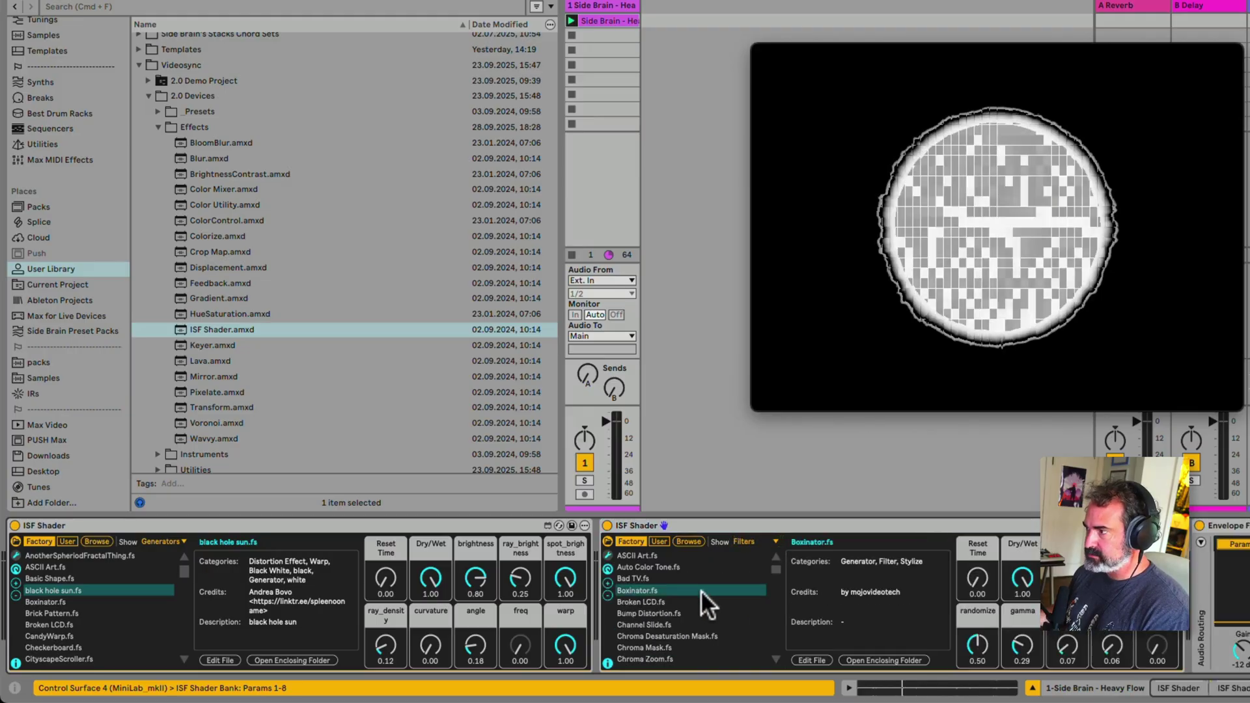
scroll(702, 585, down, 5)
scroll(704, 584, up, 5)
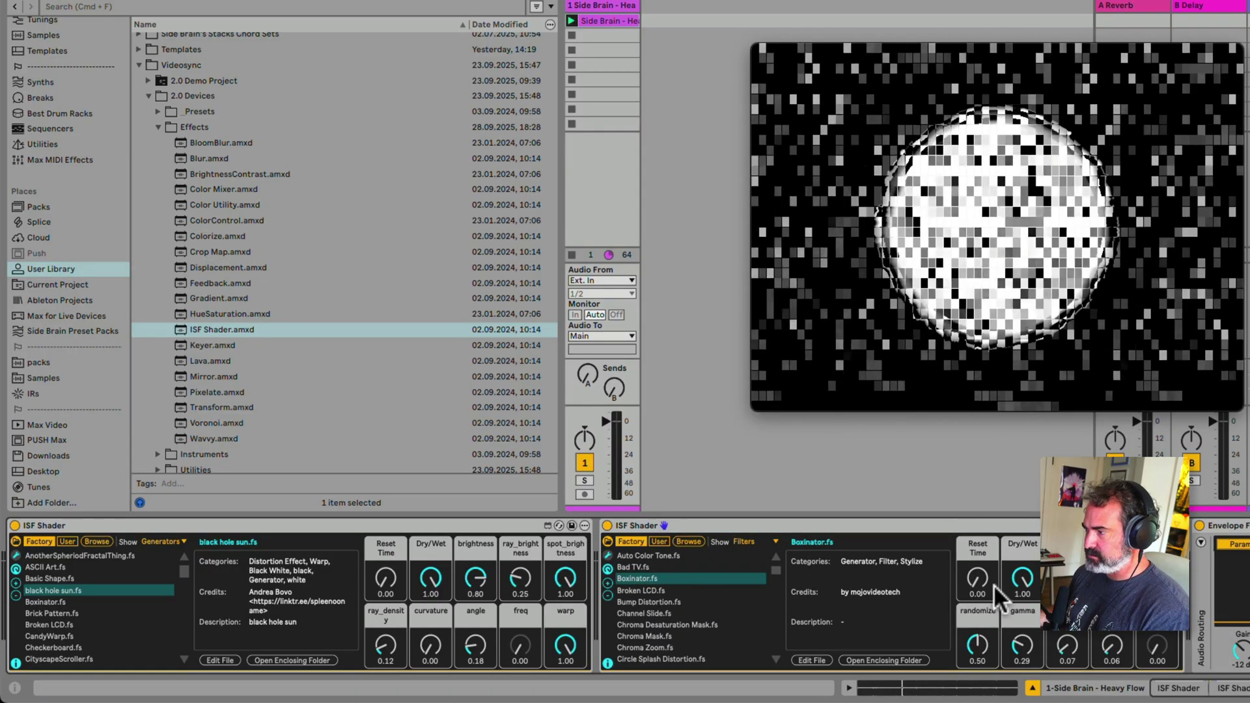
scroll(987, 586, right, 4)
drag(966, 576, 956, 628)
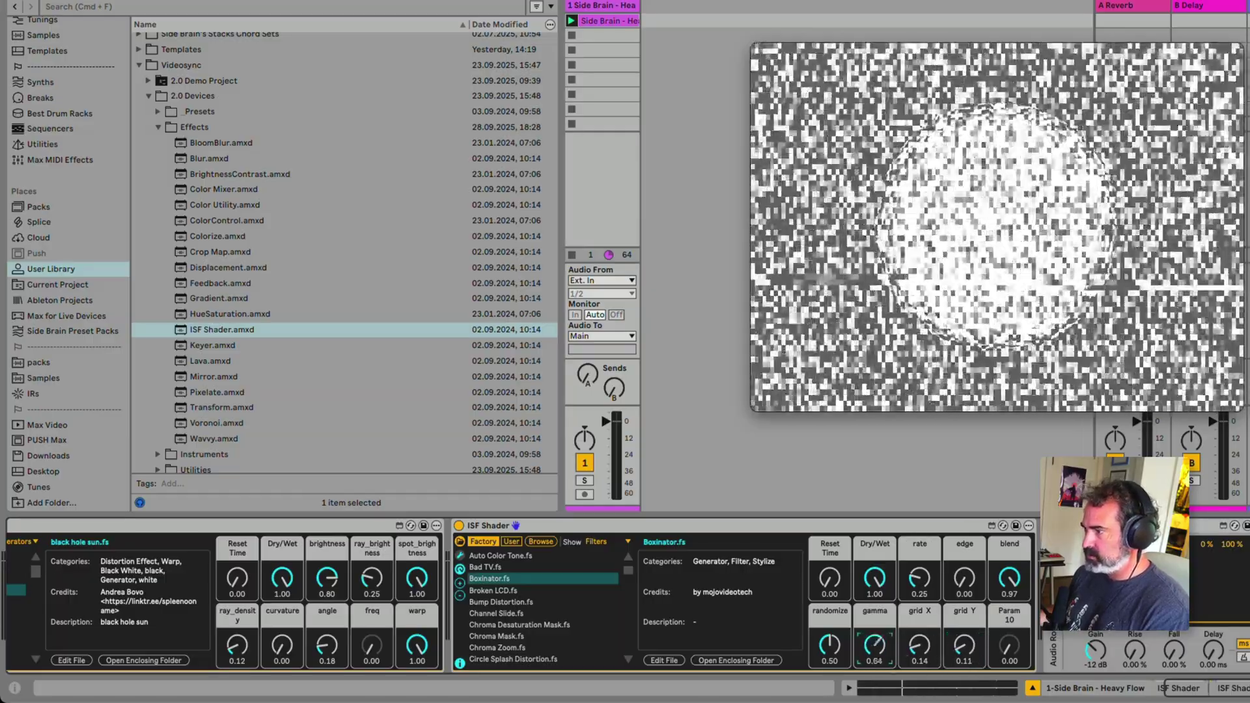
Map the Envelope Follower's second slot in Remote mode to Boxinator's gamma and set Gain to 0.6 dB.
scroll(1165, 549, right, 1)
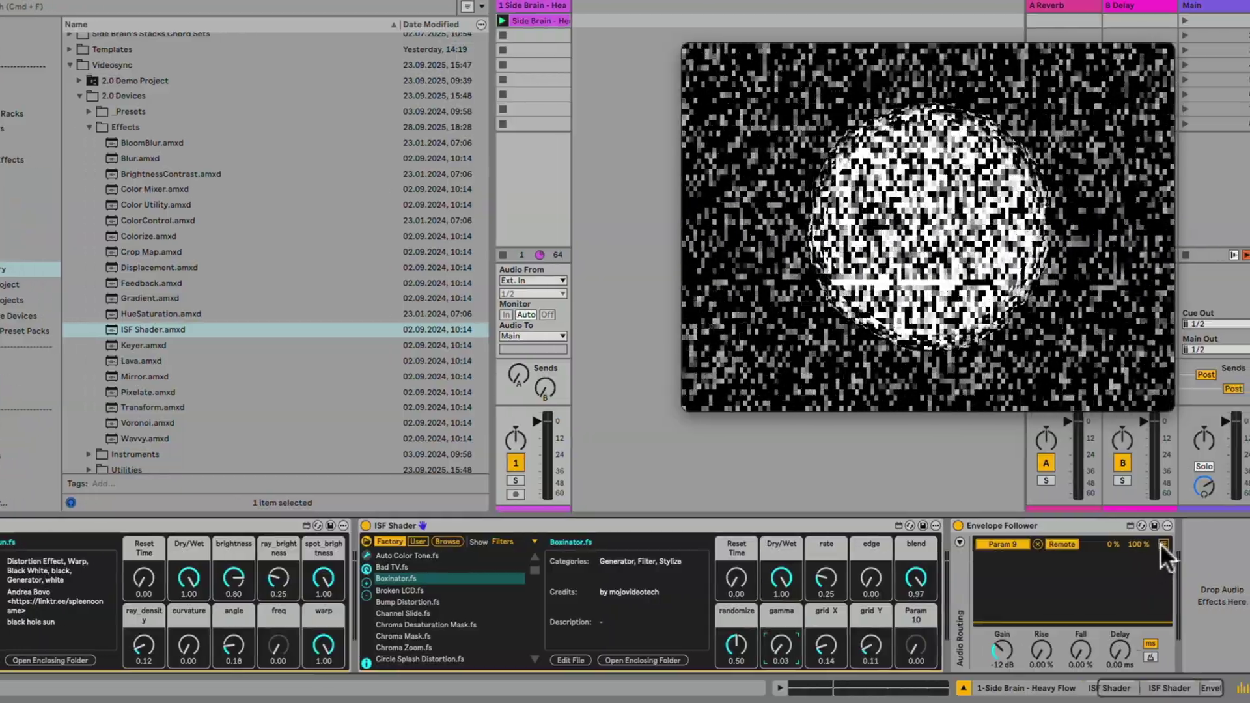
click(1231, 544)
click(1163, 544)
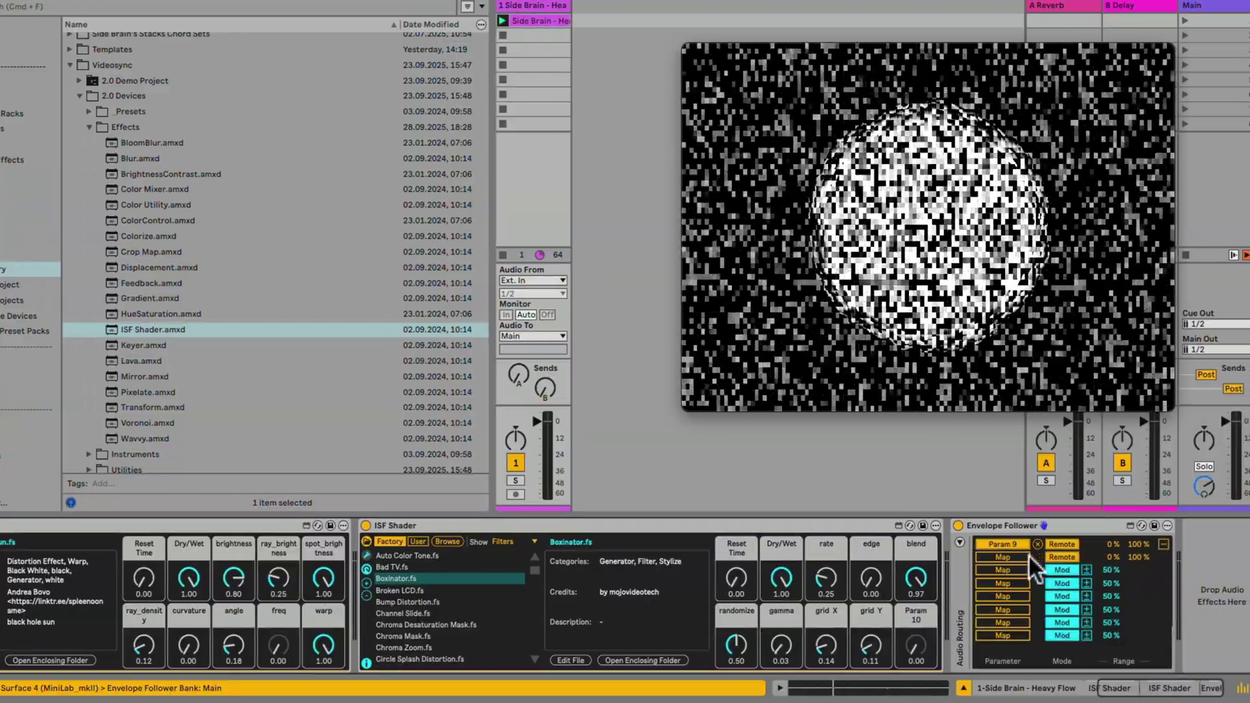
click(781, 643)
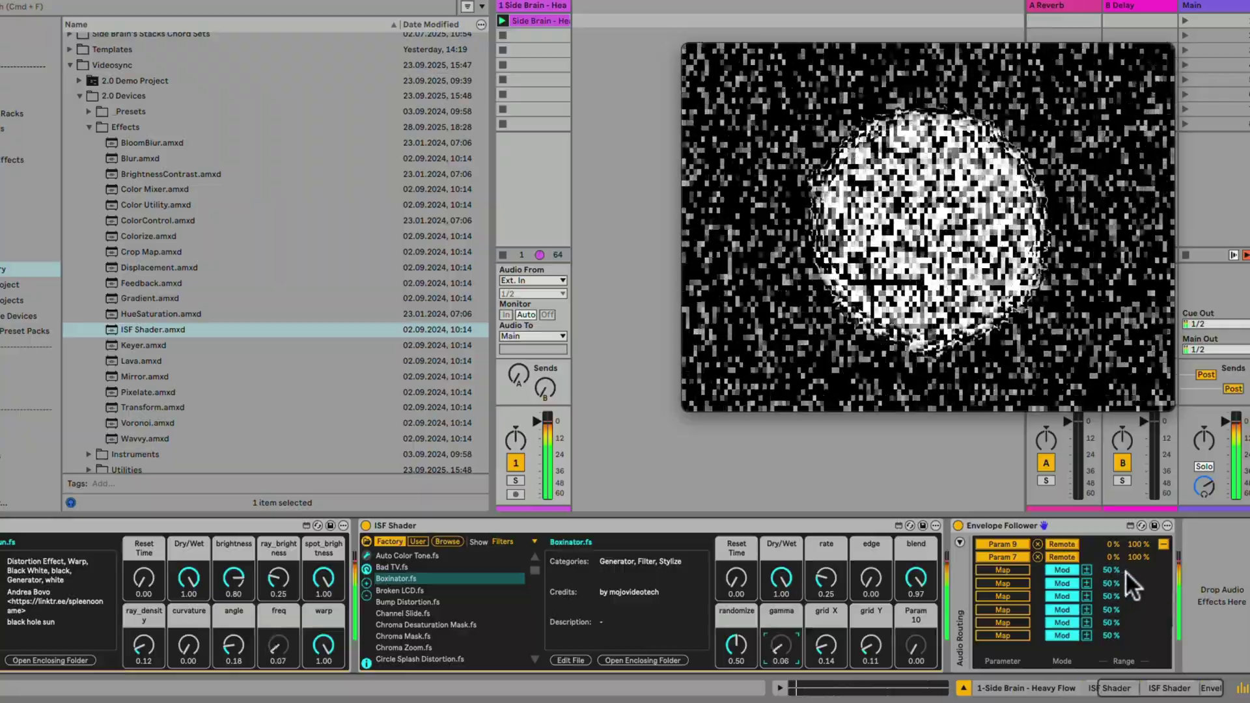
click(1163, 544)
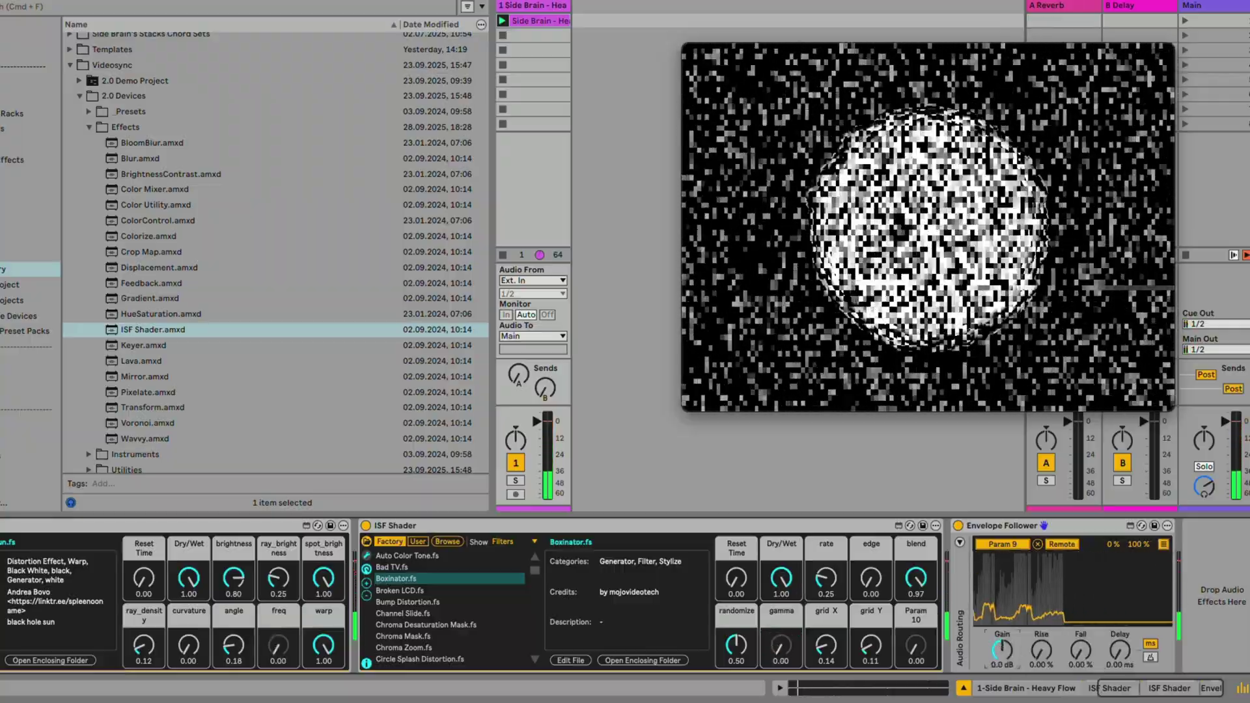
drag(1008, 654, 1008, 652)
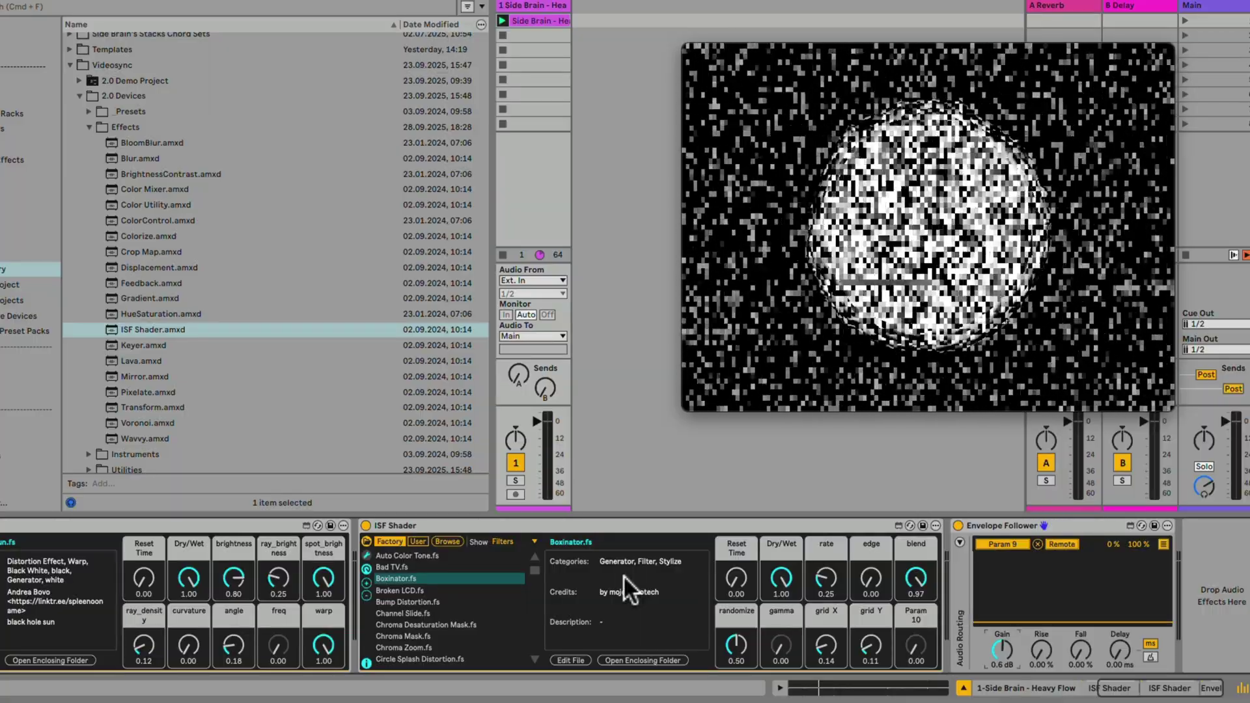
Insert an EQ Eight from the built-in audio effects between the Boxinator shader and the Envelope Follower.
click(85, 126)
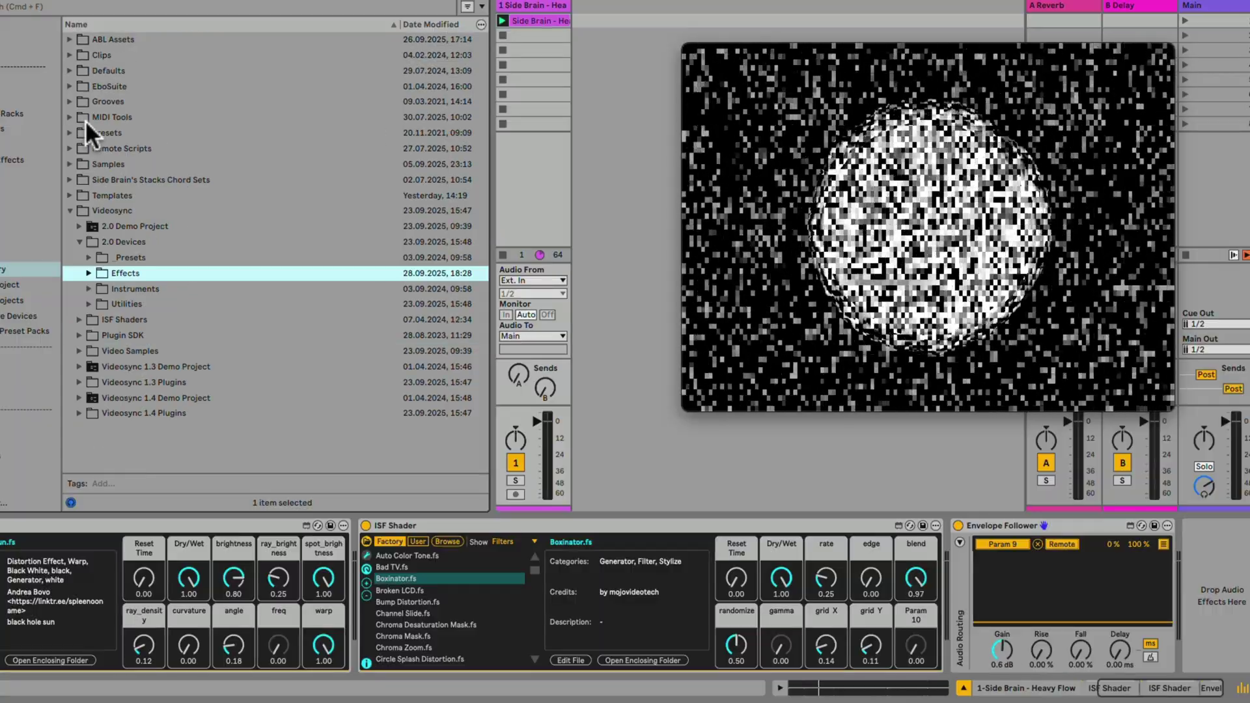
click(72, 209)
scroll(13, 150, up, 3)
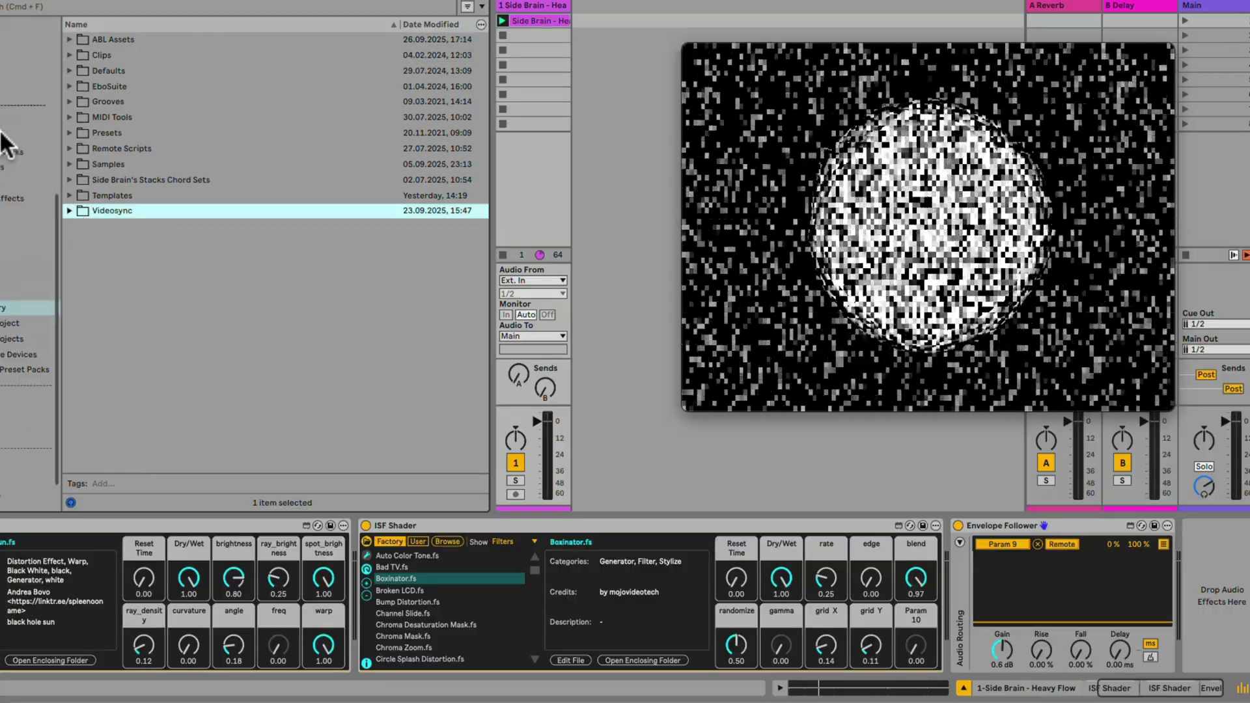
click(5, 129)
scroll(130, 191, up, 5)
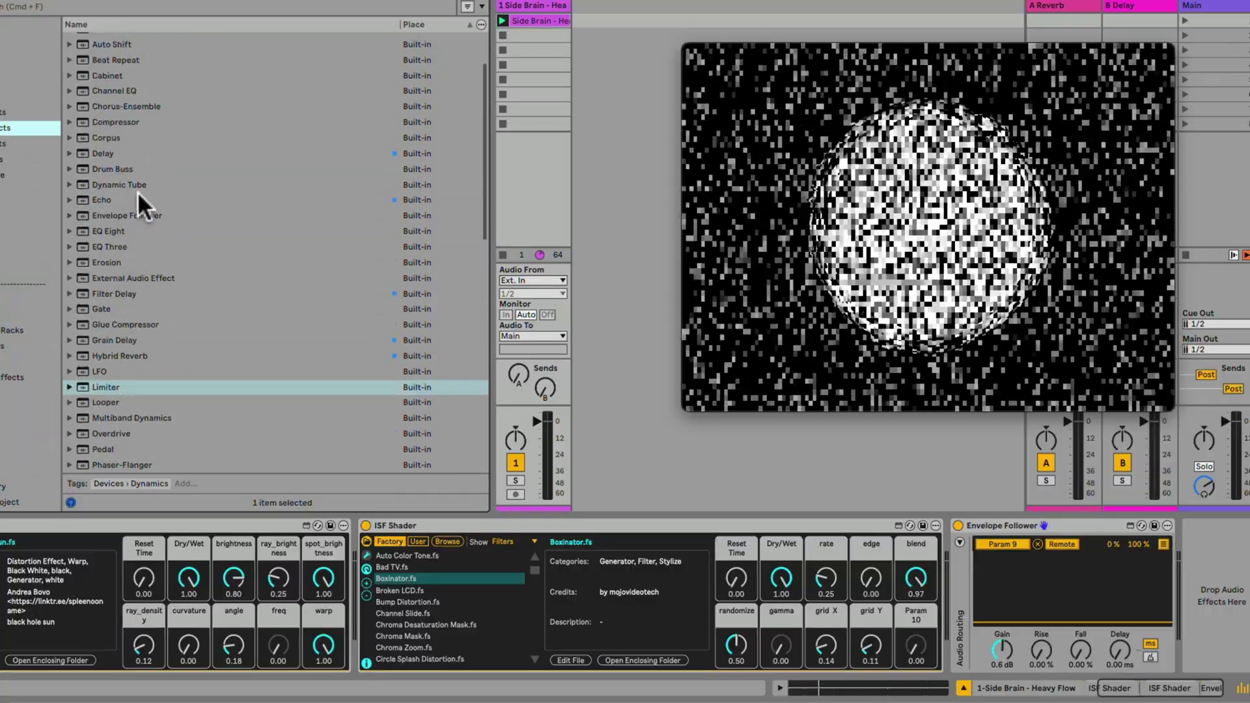
click(116, 228)
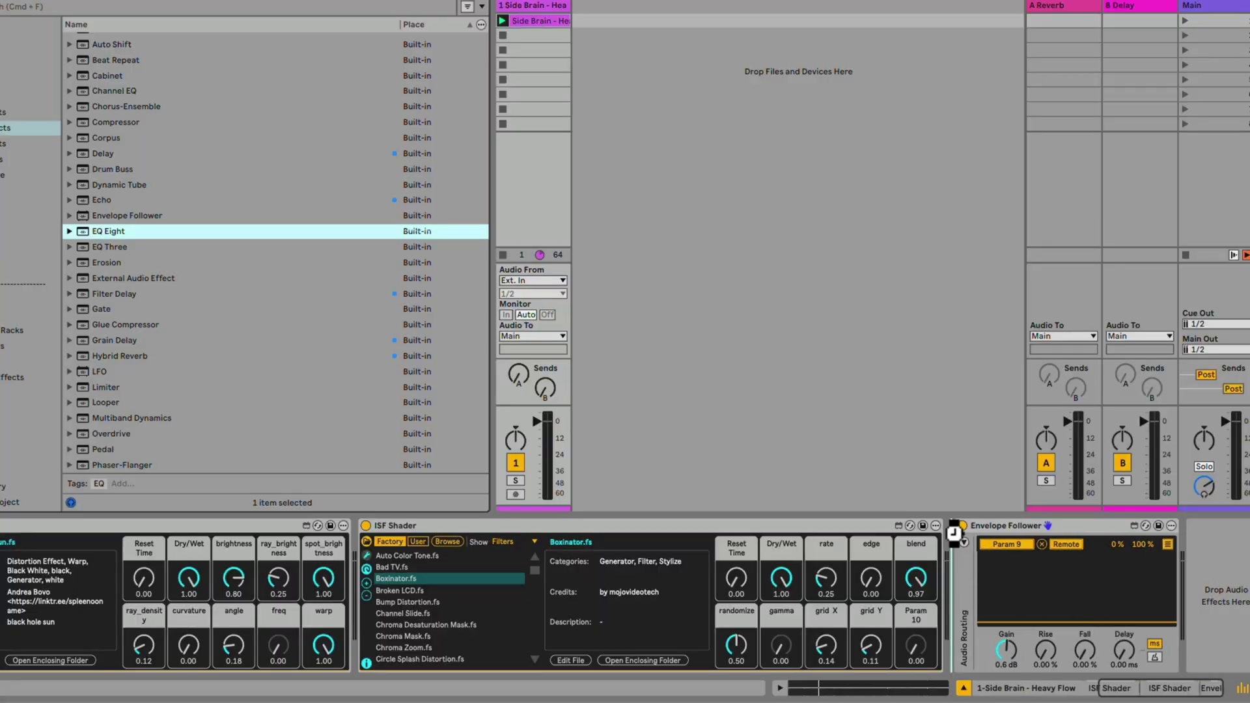
drag(955, 533, 958, 531)
Give EQ Eight's bands 1 and 8 the steep cut filters and narrow the passband to around 100 Hz, with band 8 at 124 Hz.
scroll(960, 537, right, 5)
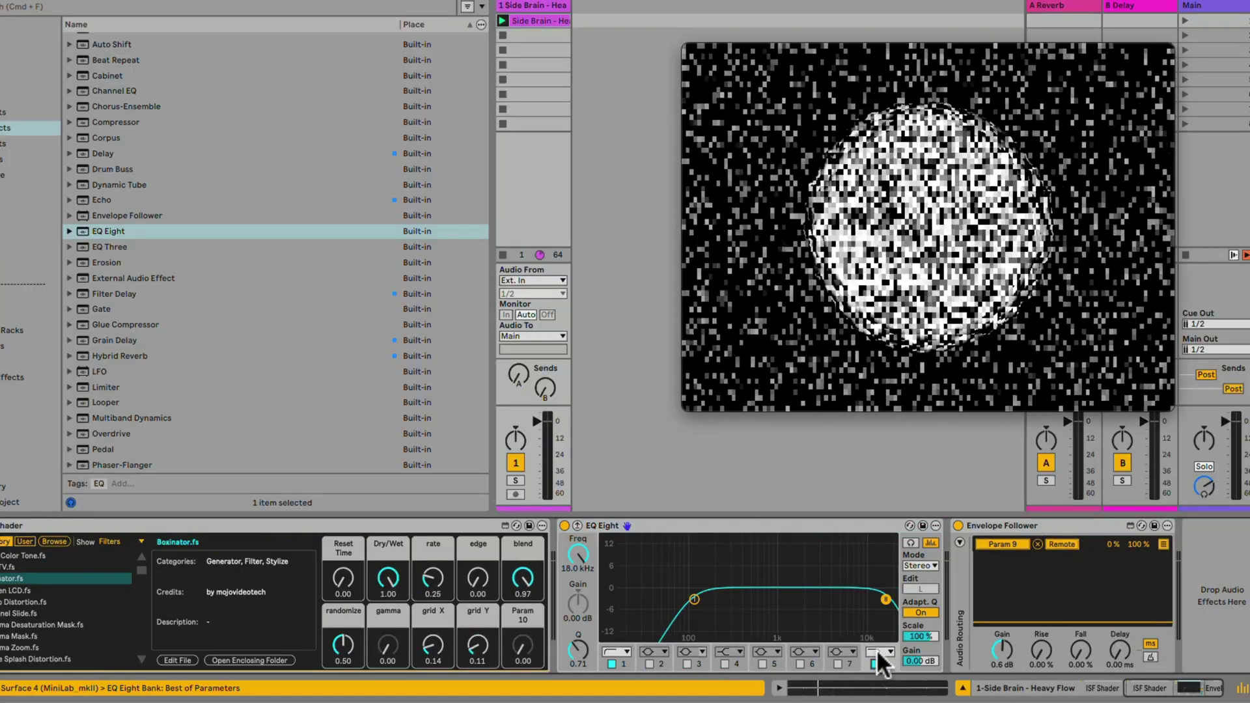
click(877, 649)
click(877, 638)
click(623, 648)
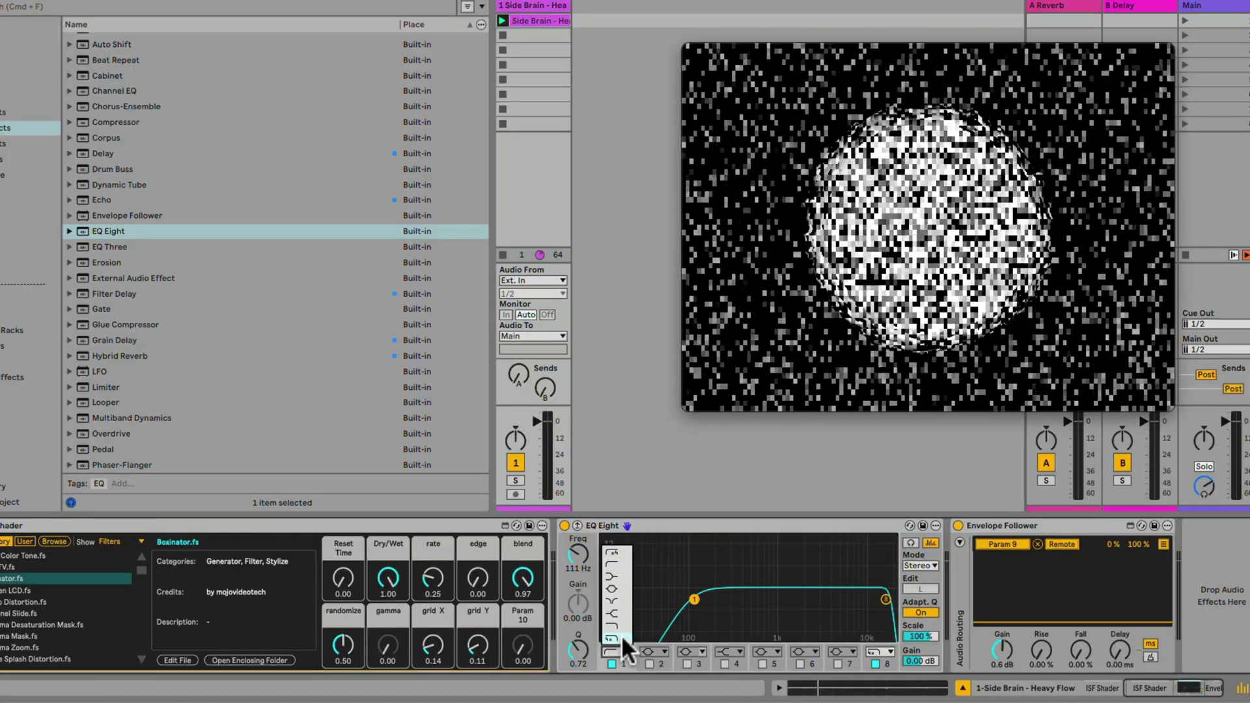
drag(884, 596, 698, 596)
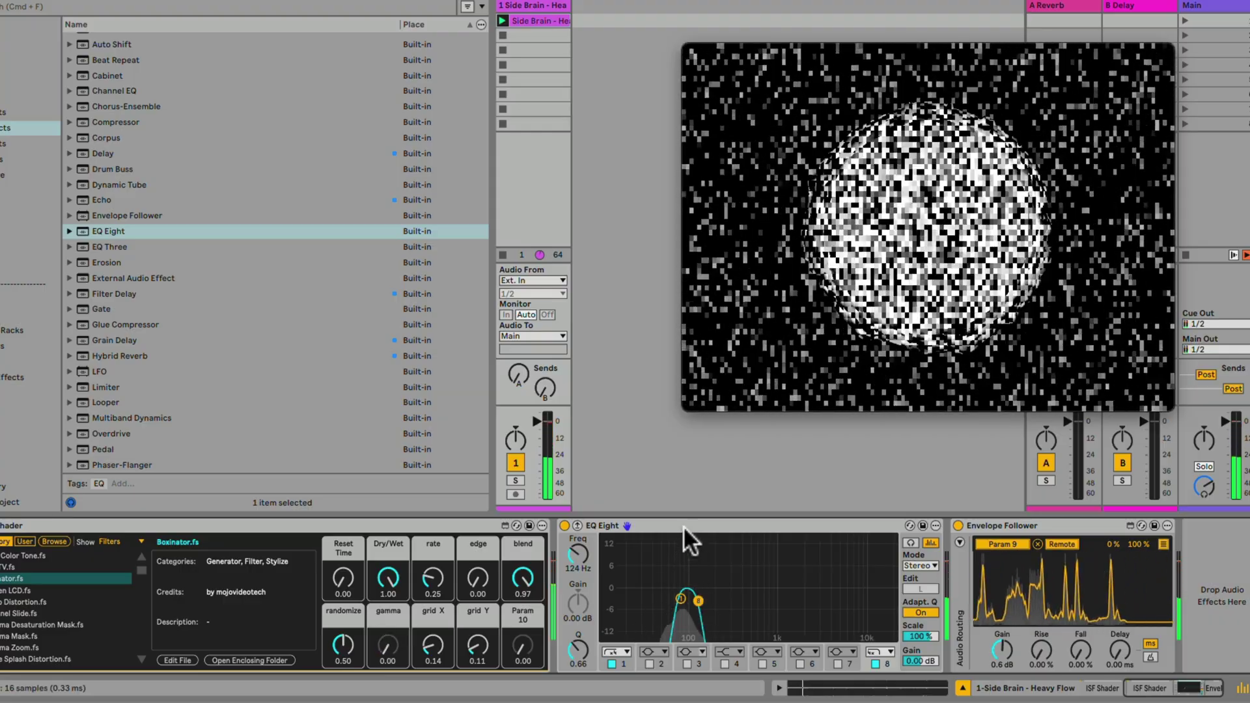
Group the EQ Eight and Envelope Follower into an Audio Effect Rack and create a second, empty chain in it.
click(1016, 524)
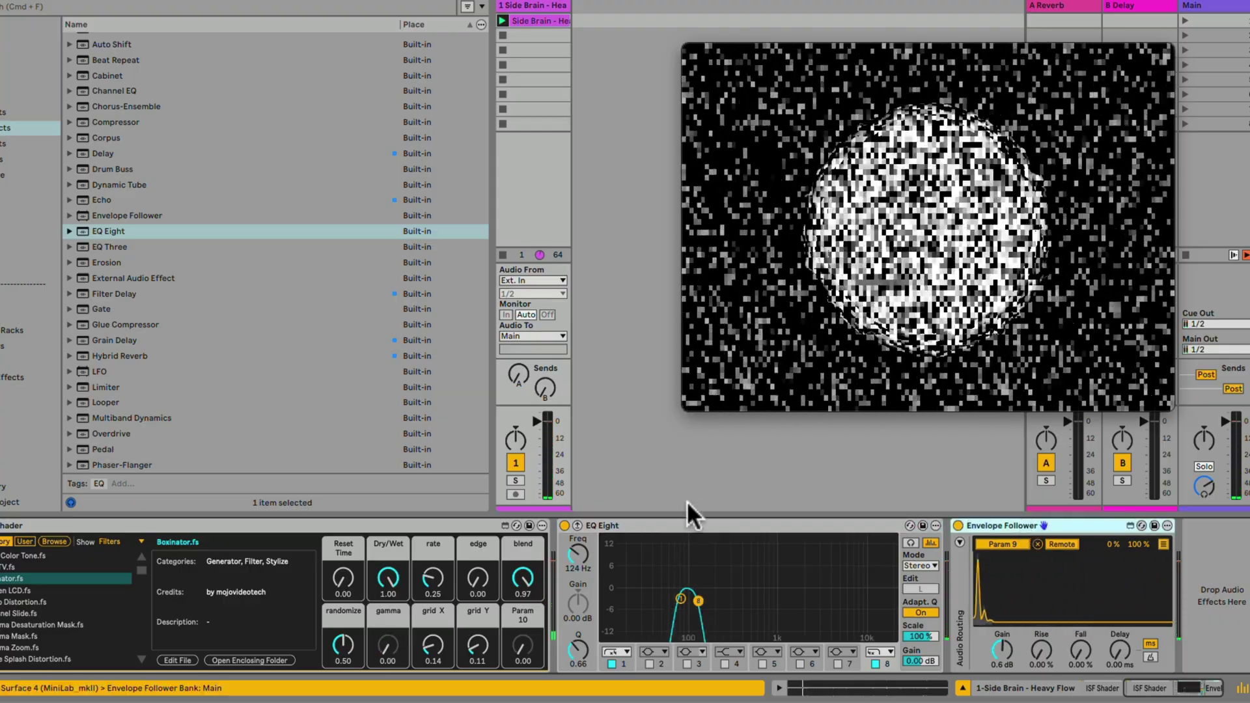
click(711, 521)
key(super+g)
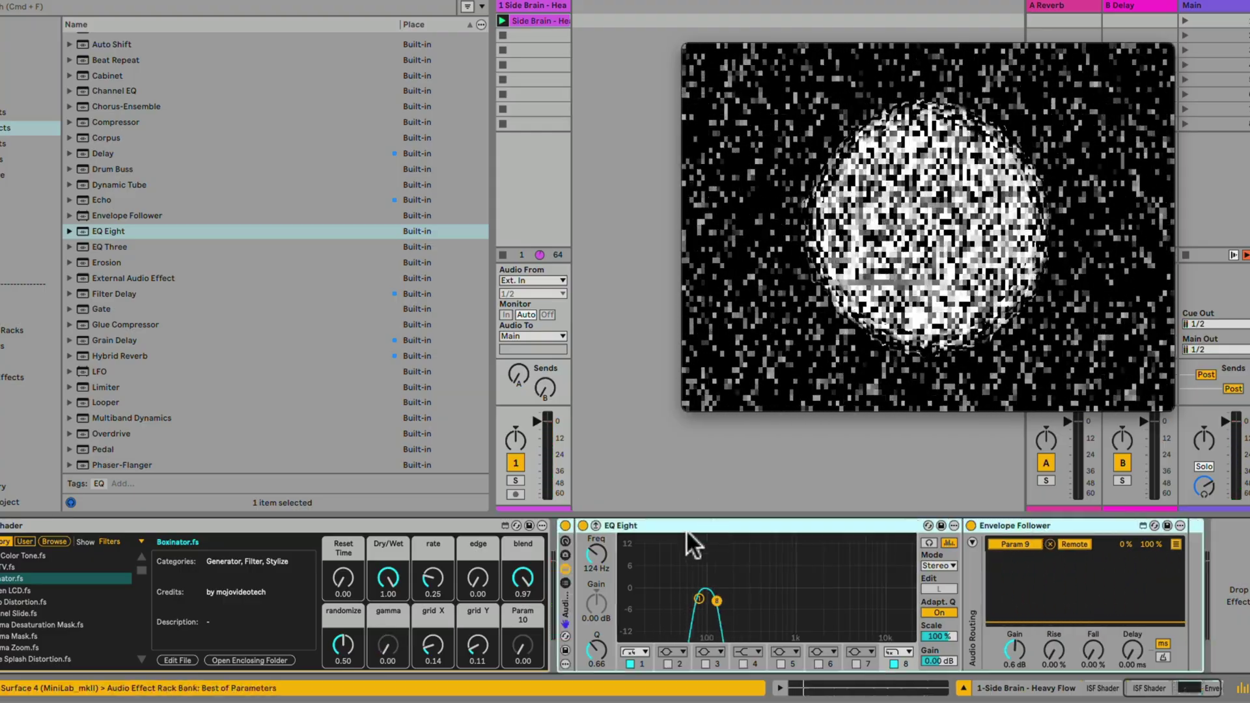
click(568, 580)
right_click(608, 579)
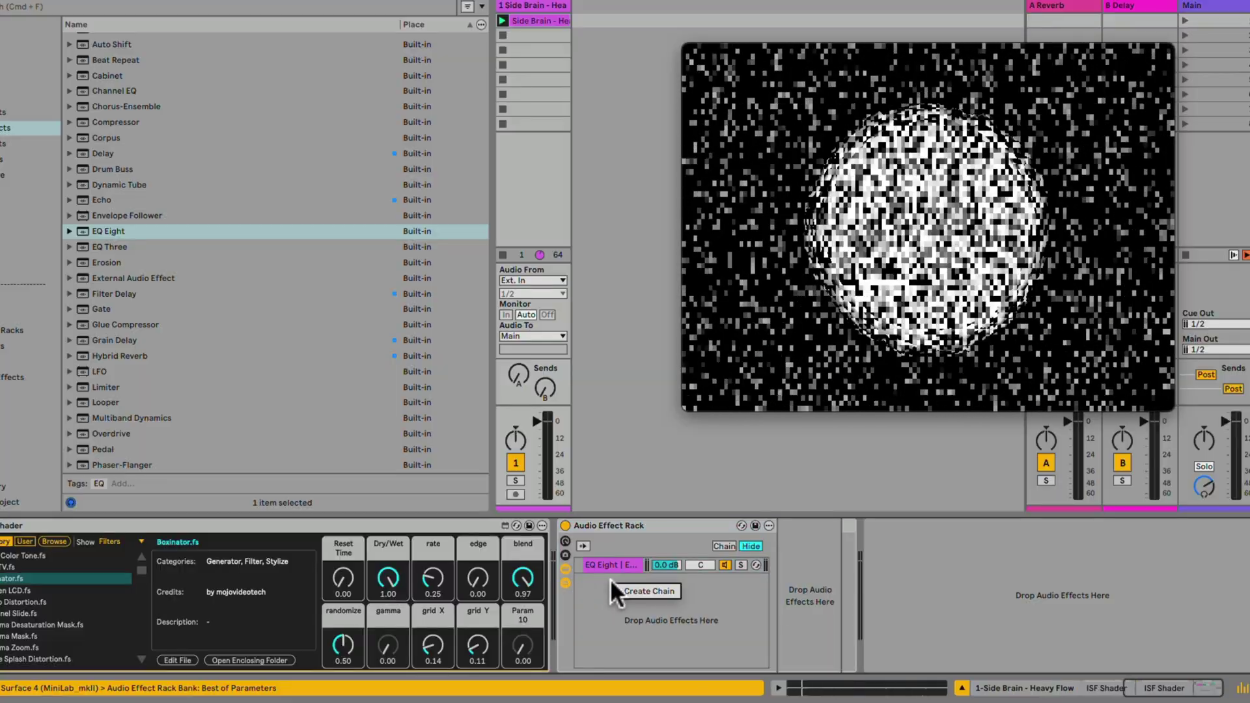
click(620, 585)
click(623, 566)
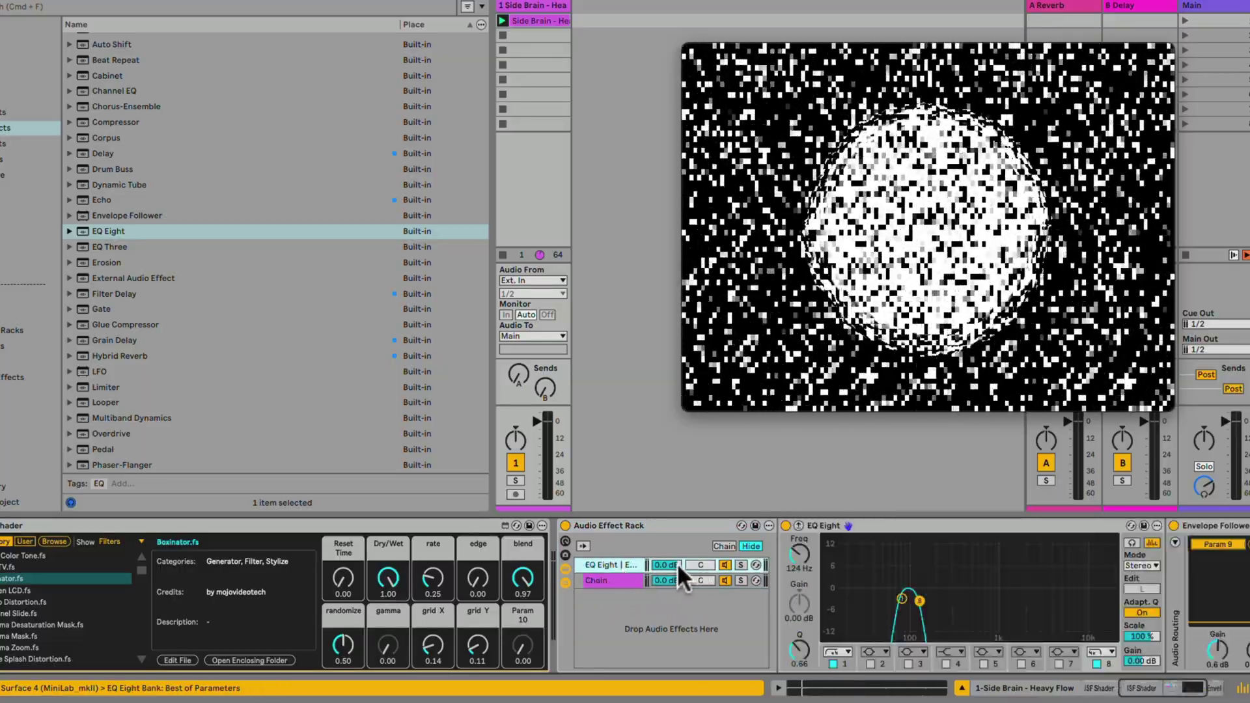
scroll(966, 565, right, 5)
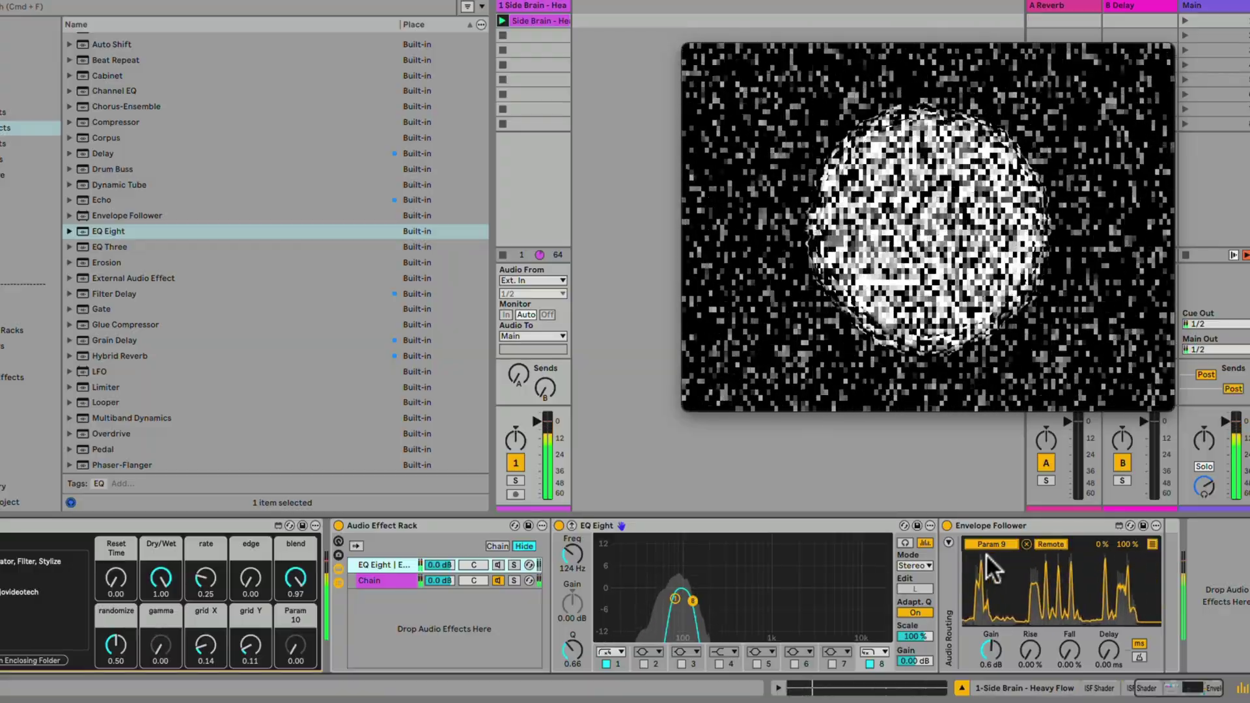
scroll(986, 554, left, 1)
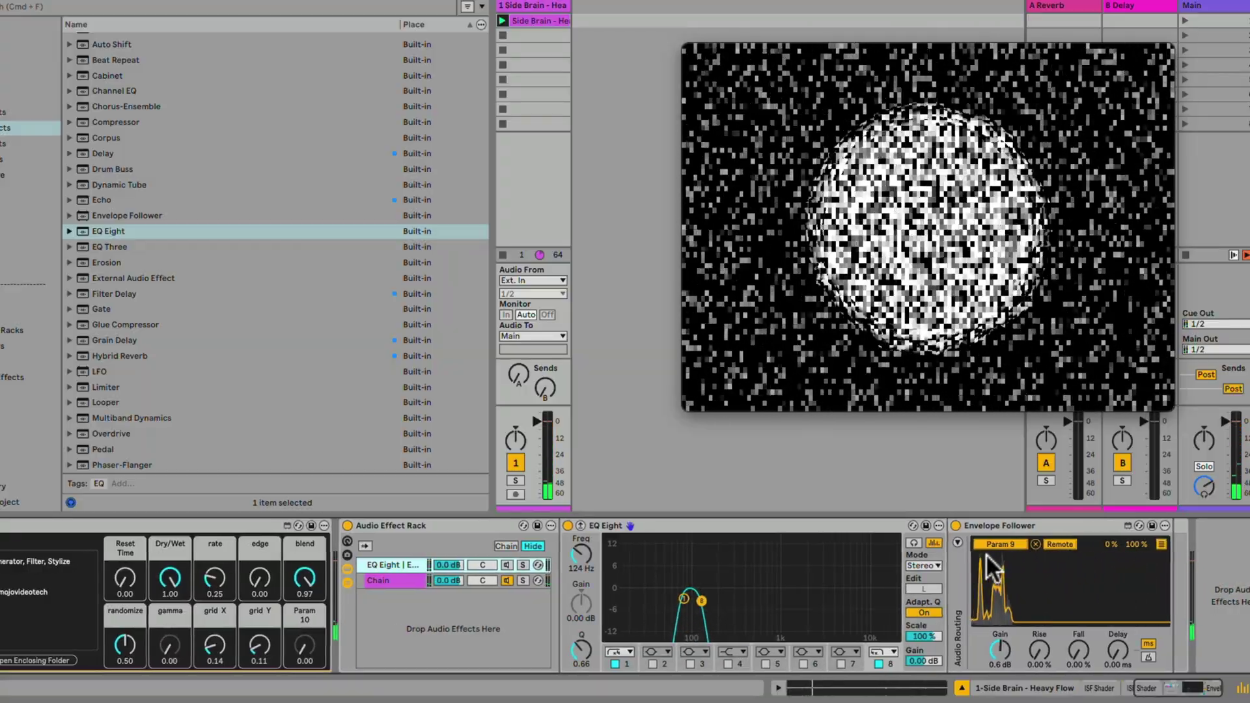
scroll(986, 553, left, 1)
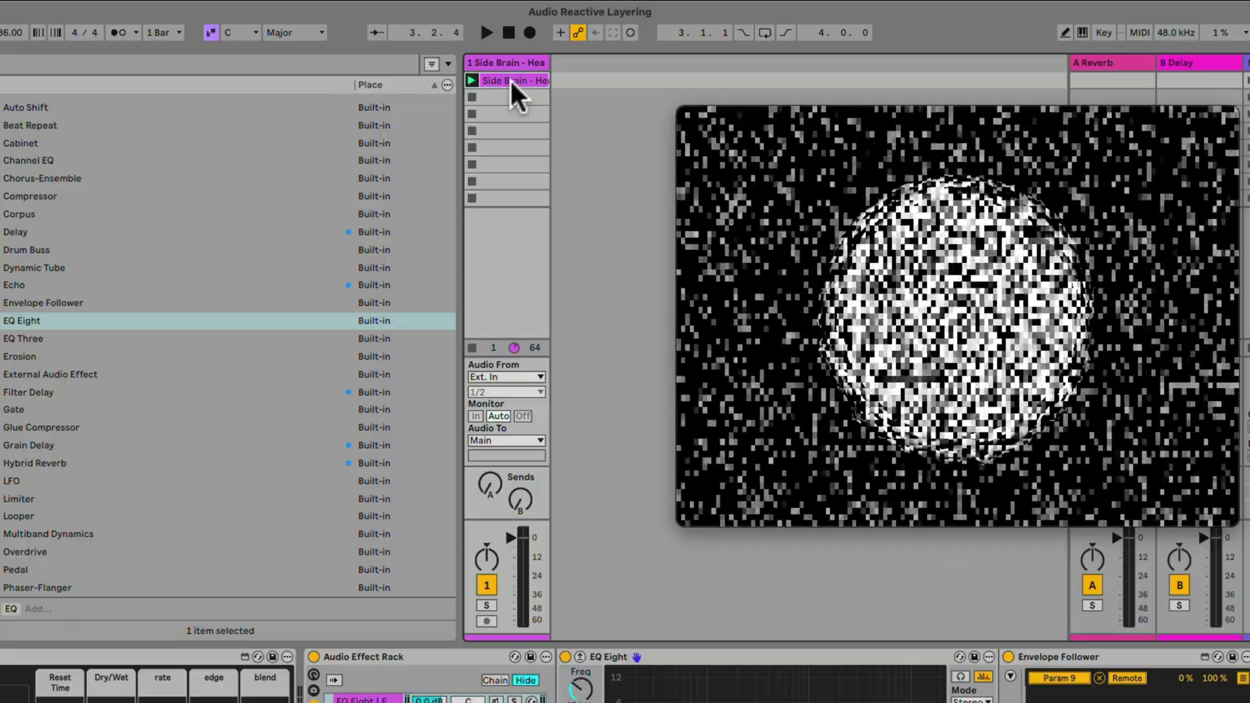
Separate the Side Brain clip into High Quality Vocals, Drums, Bass and Others stems and launch the Drums stem clip.
right_click(510, 78)
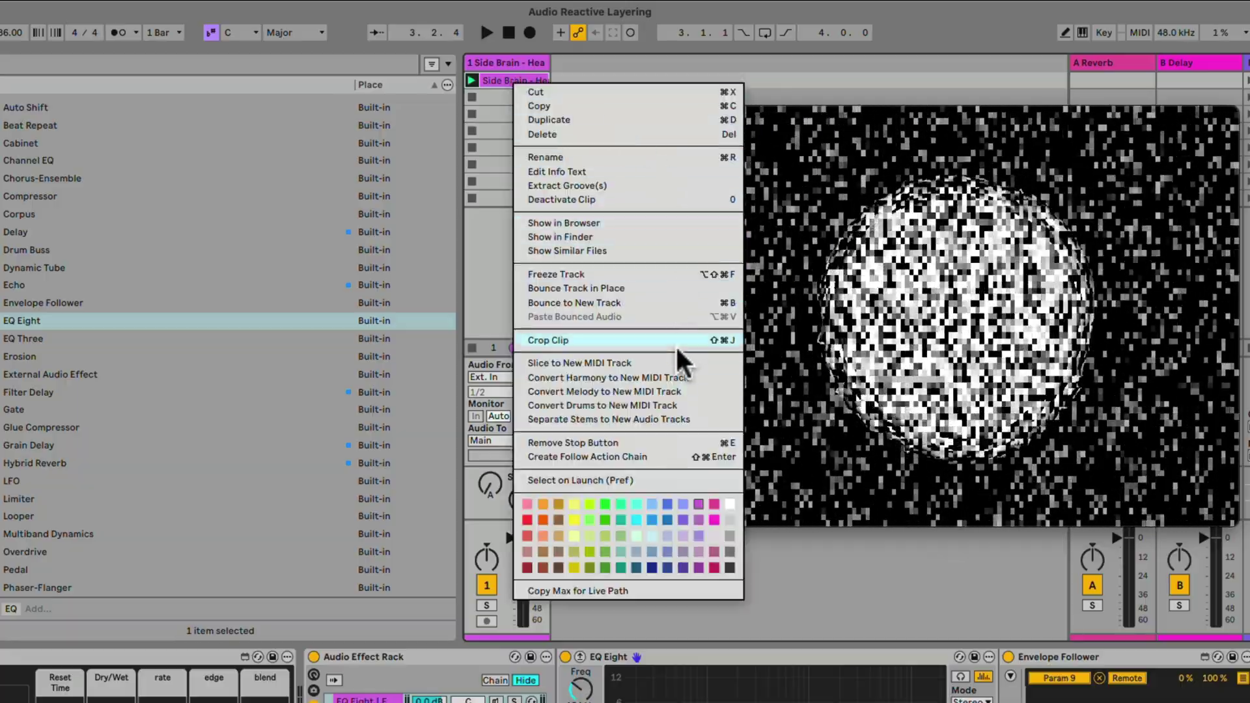
click(652, 418)
click(653, 430)
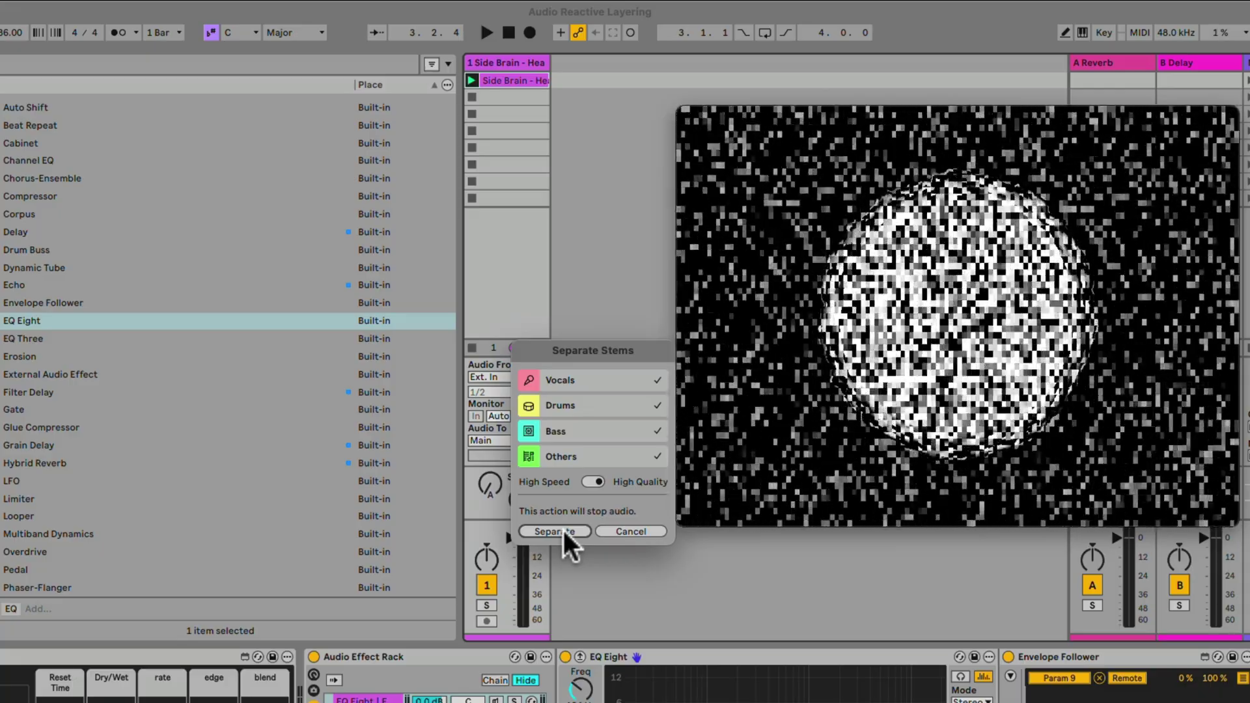
click(555, 532)
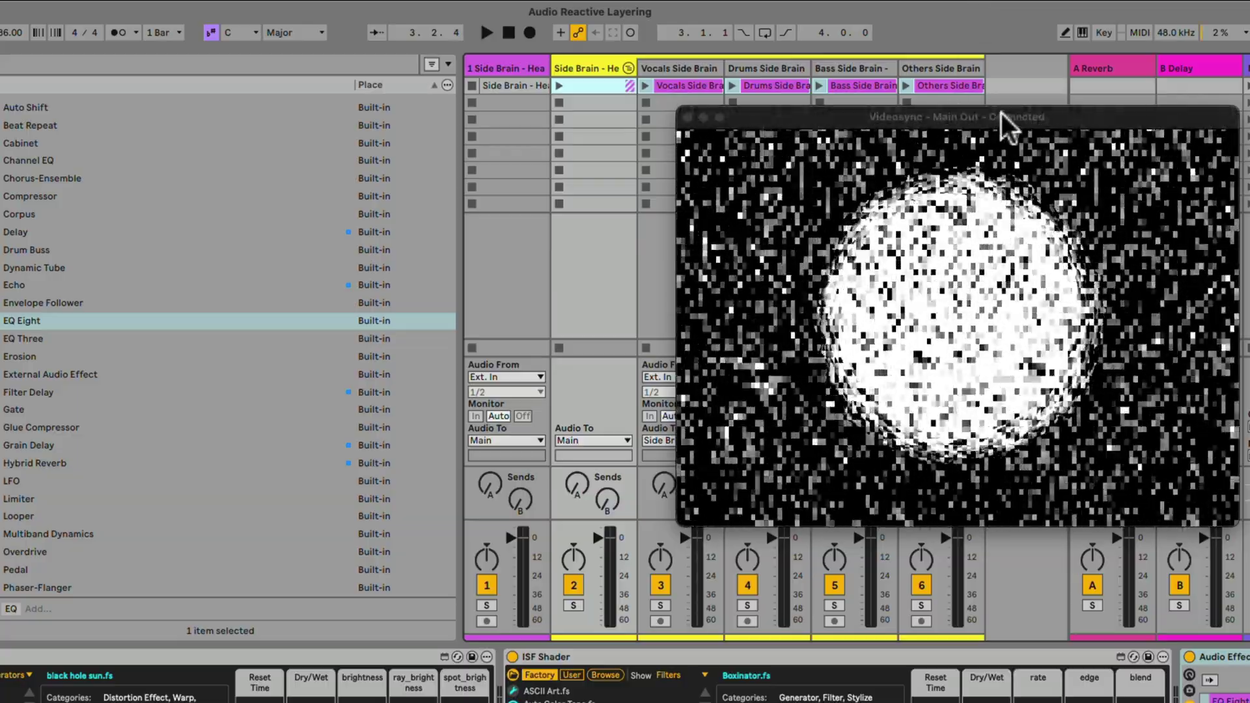
drag(1009, 111, 252, 140)
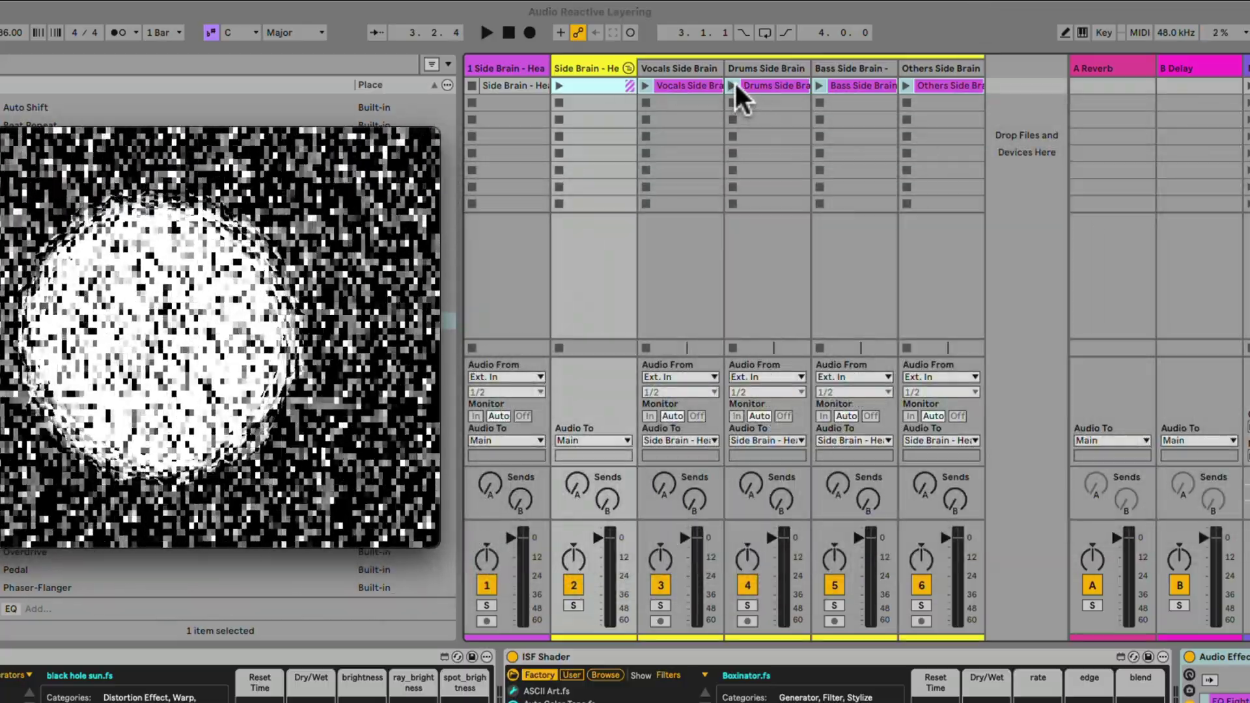
click(733, 83)
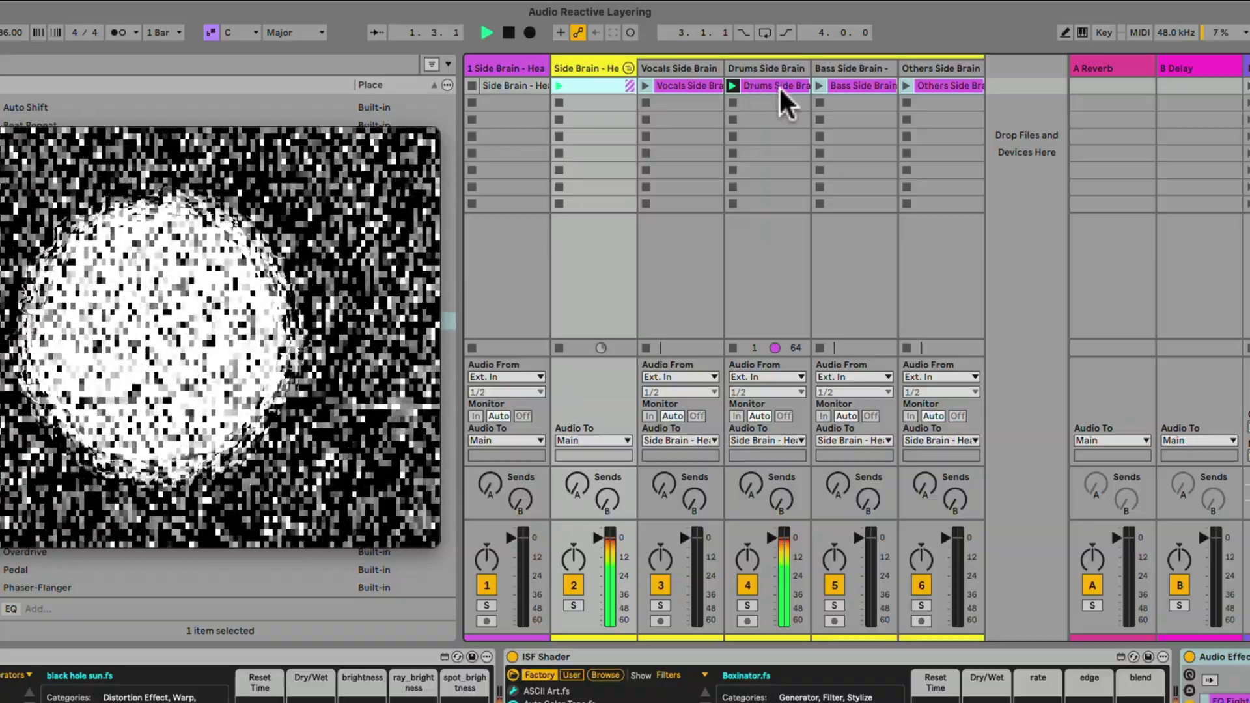
Draw the Drums clip's gain envelope to keep only the hits at 1.2 and 1.4, and loop and audition its first bar.
double_click(780, 85)
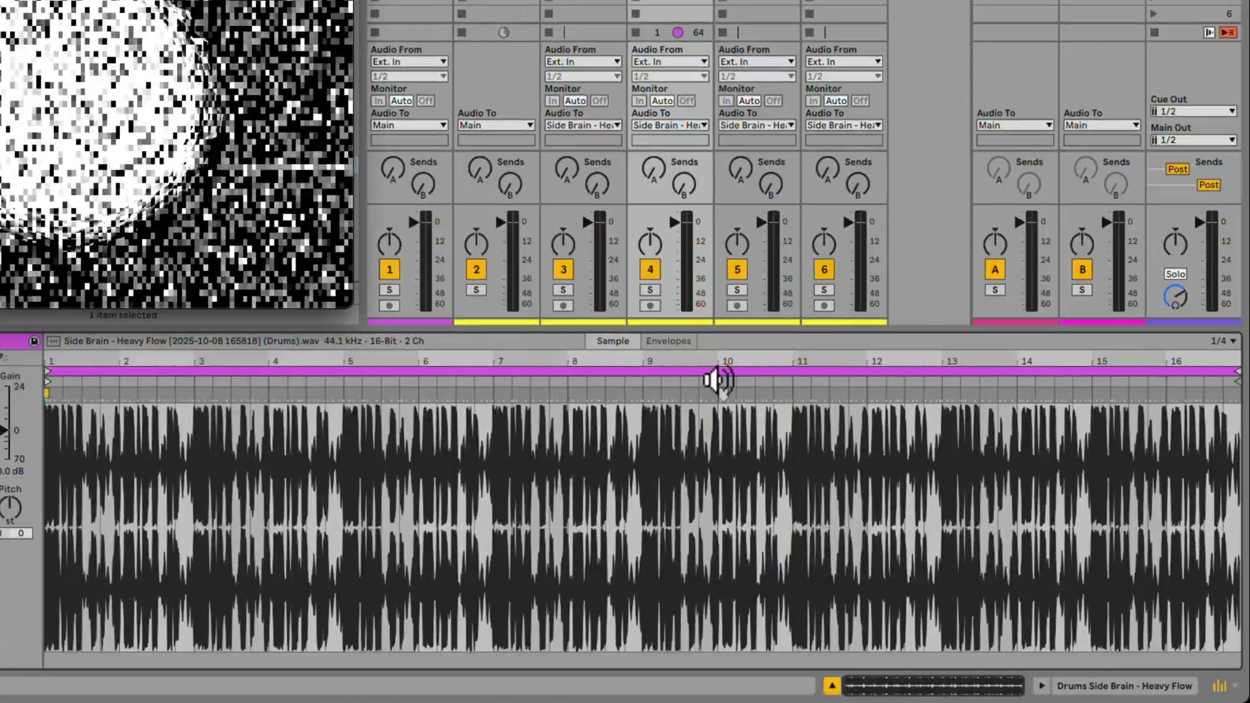
click(671, 341)
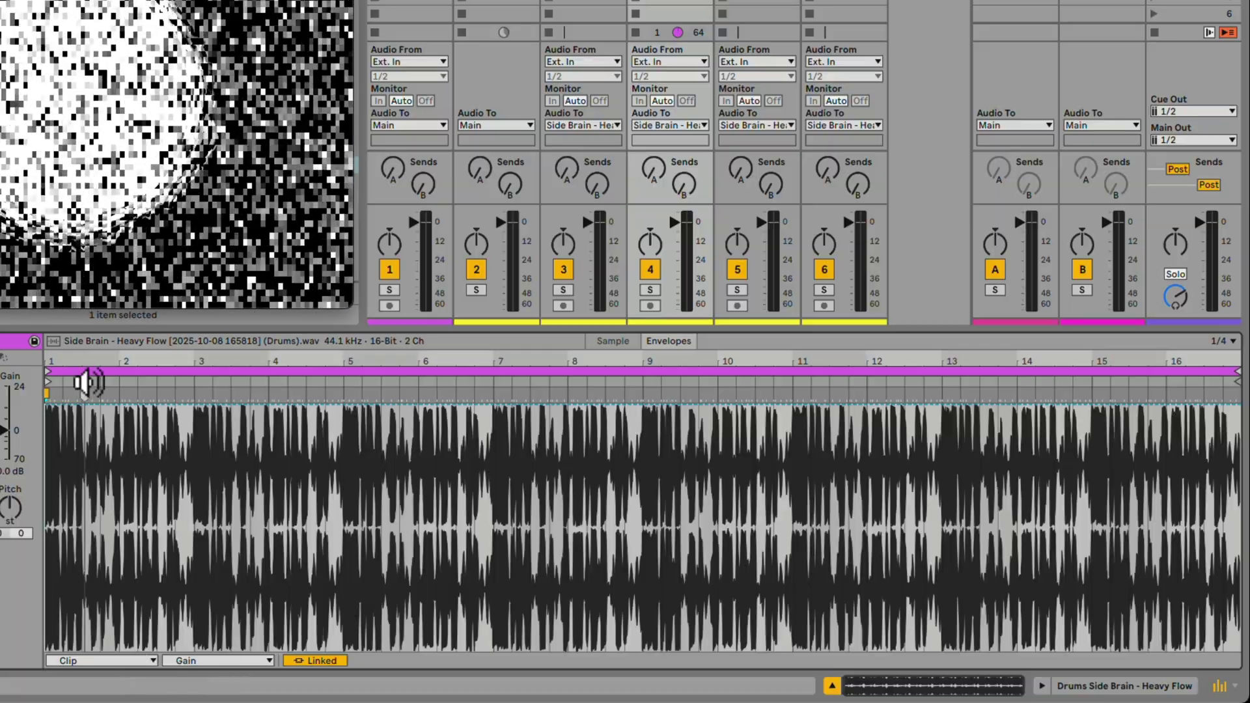
drag(90, 362, 94, 462)
key(b)
mouse_move(238, 568)
mouse_down()
mouse_move(95, 692)
mouse_move(343, 674)
mouse_up()
click(104, 400)
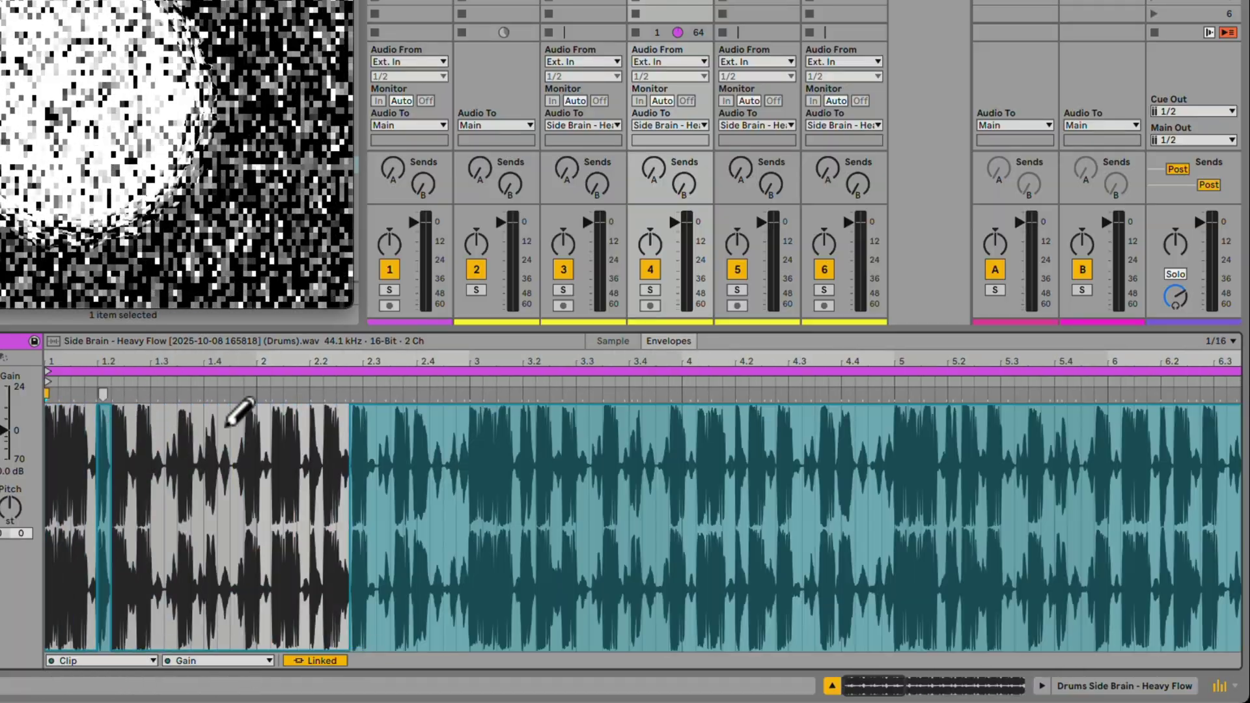
mouse_move(234, 413)
mouse_down()
mouse_move(228, 393)
mouse_move(241, 393)
mouse_move(244, 514)
mouse_move(235, 671)
mouse_up()
super+click(256, 372)
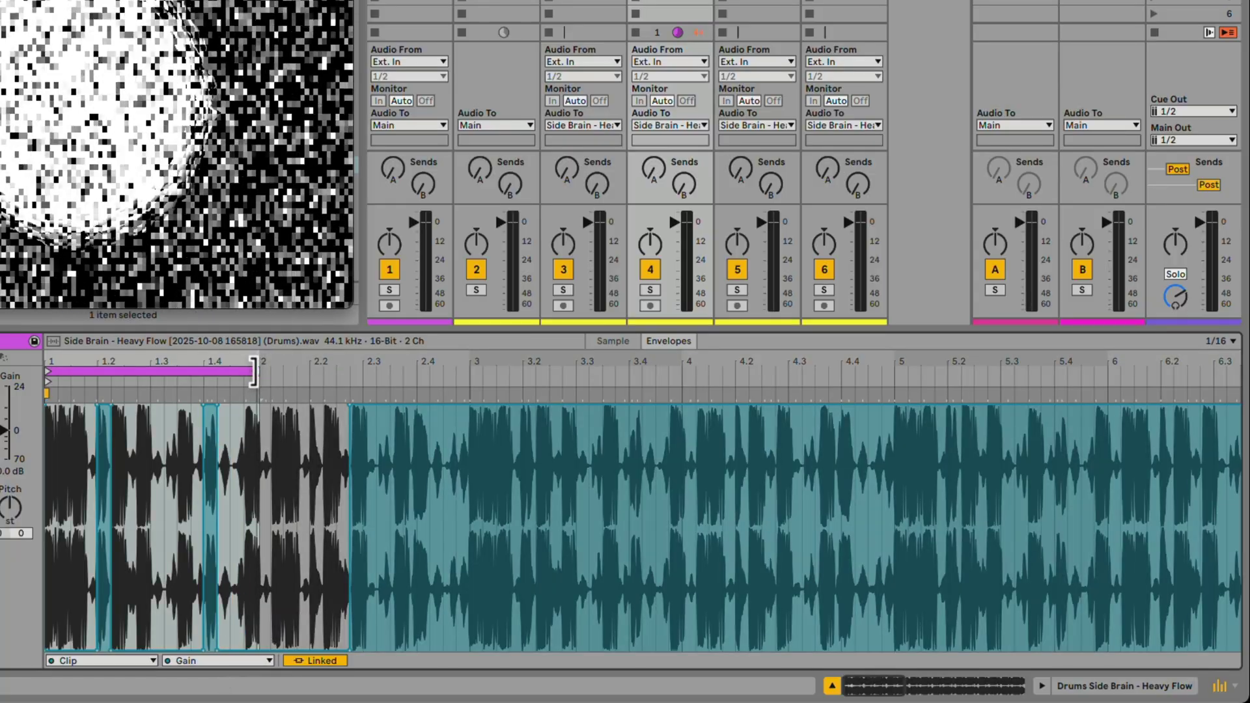
key(space)
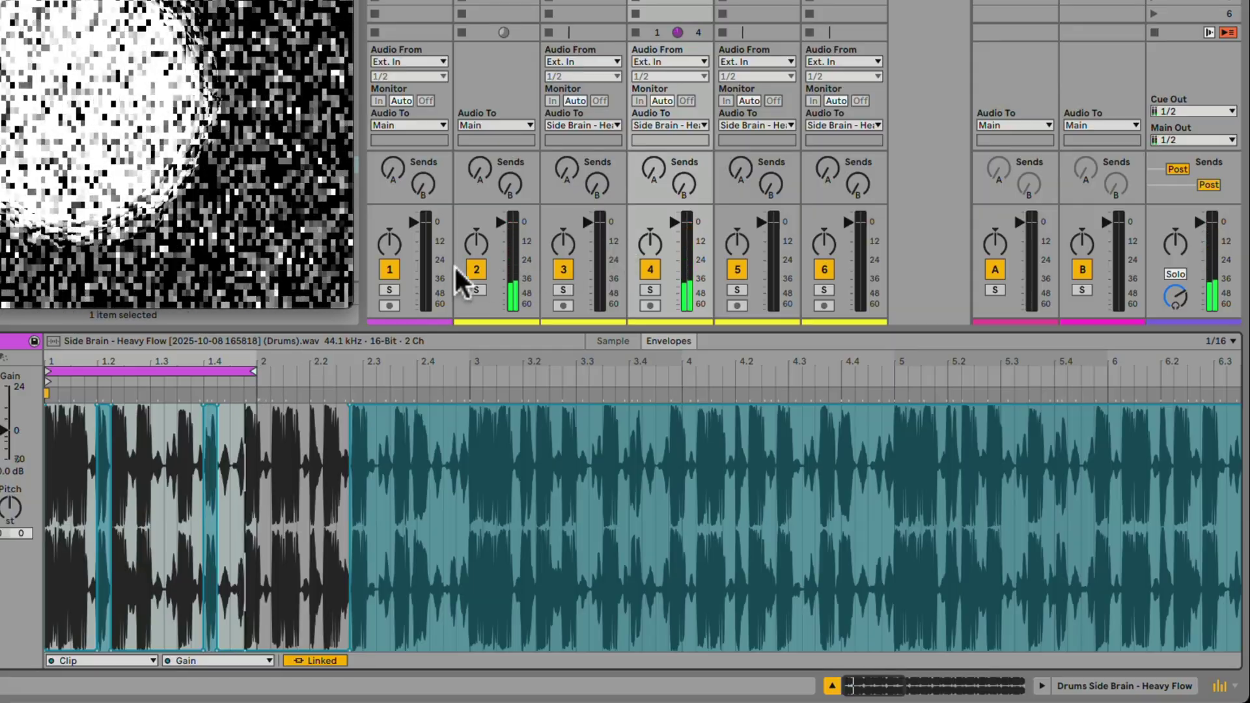
Mute the stem group track, then reactivate and launch the original Side Brain clip on the first track.
click(476, 269)
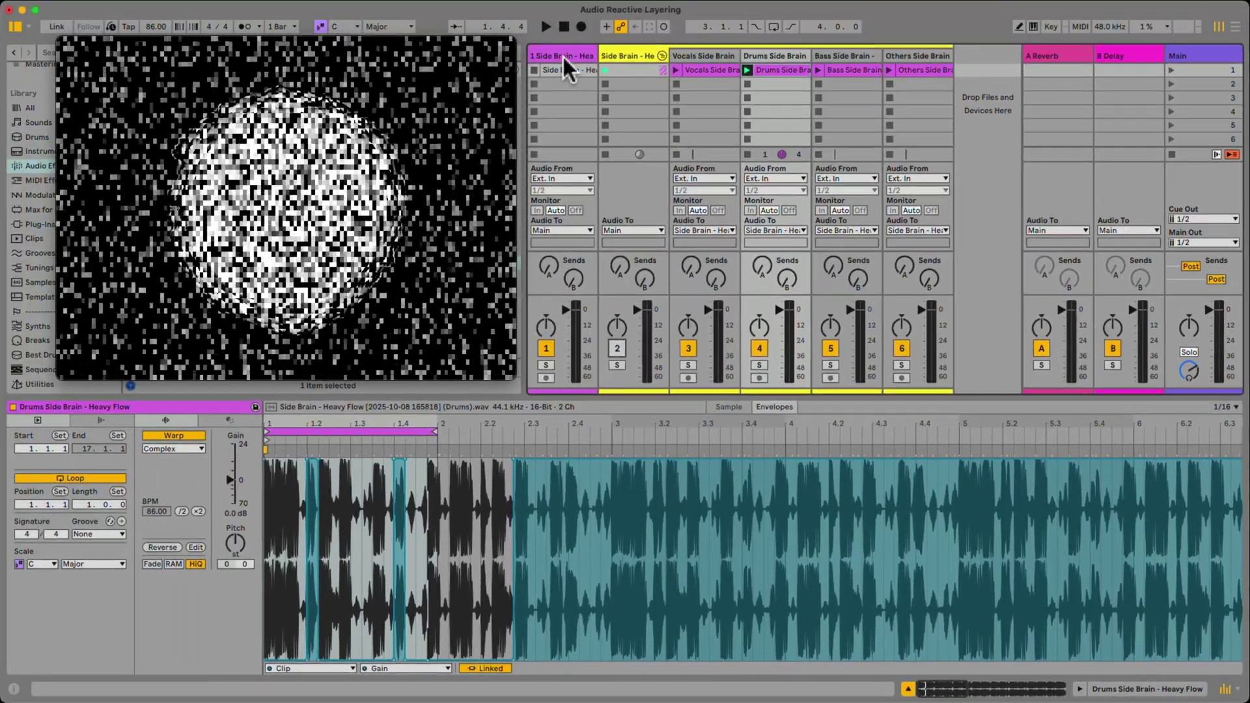
click(560, 70)
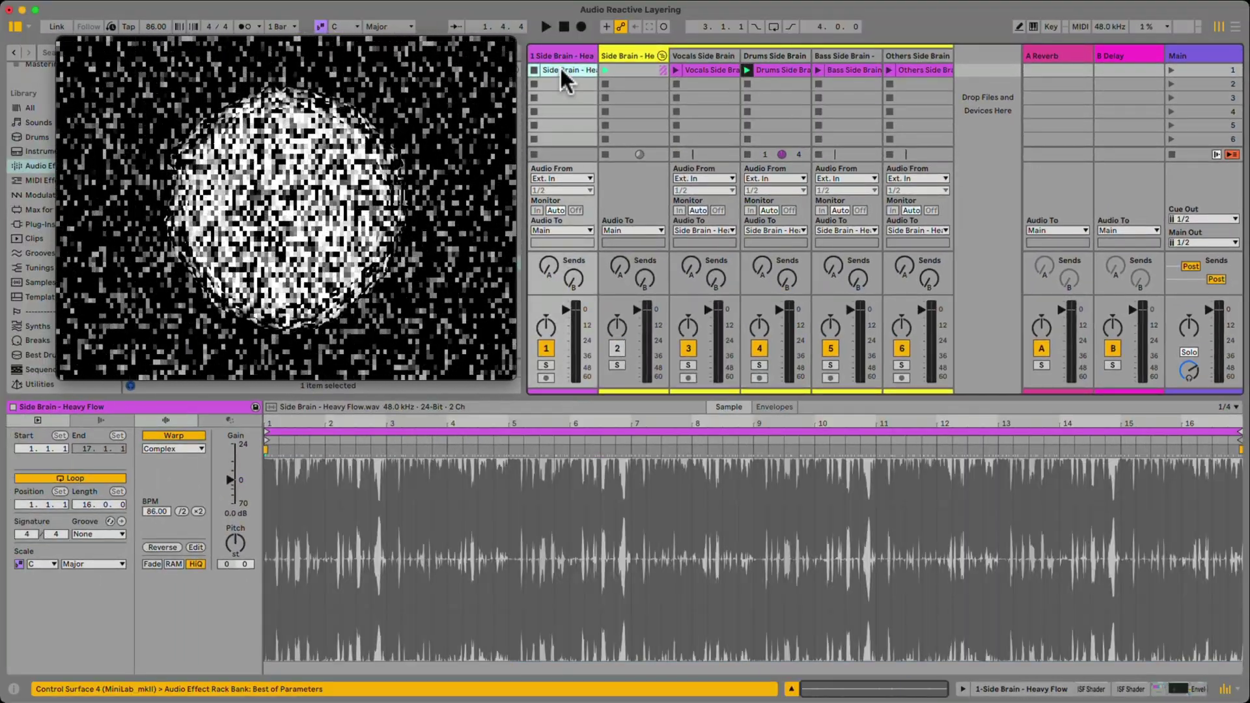
key(0)
click(533, 70)
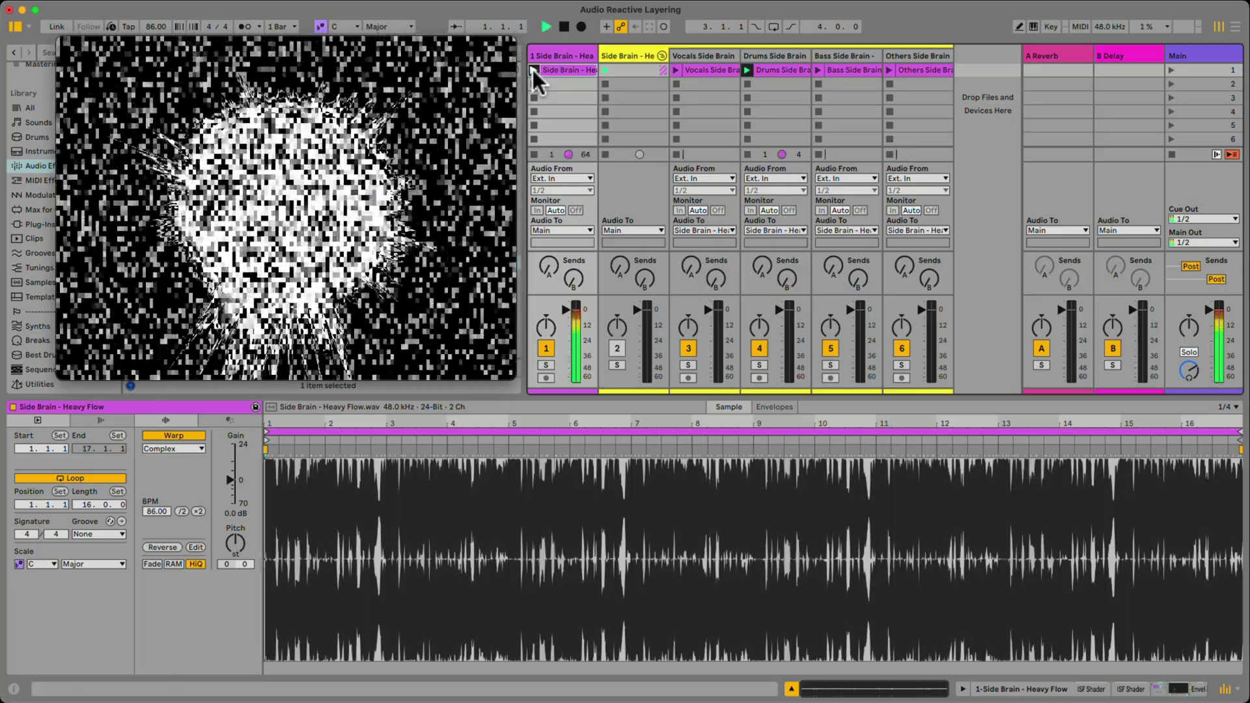
Stop playback, show the first track's devices with the video preview moved aside, and add a second Envelope Follower after the existing one.
key(space)
double_click(560, 55)
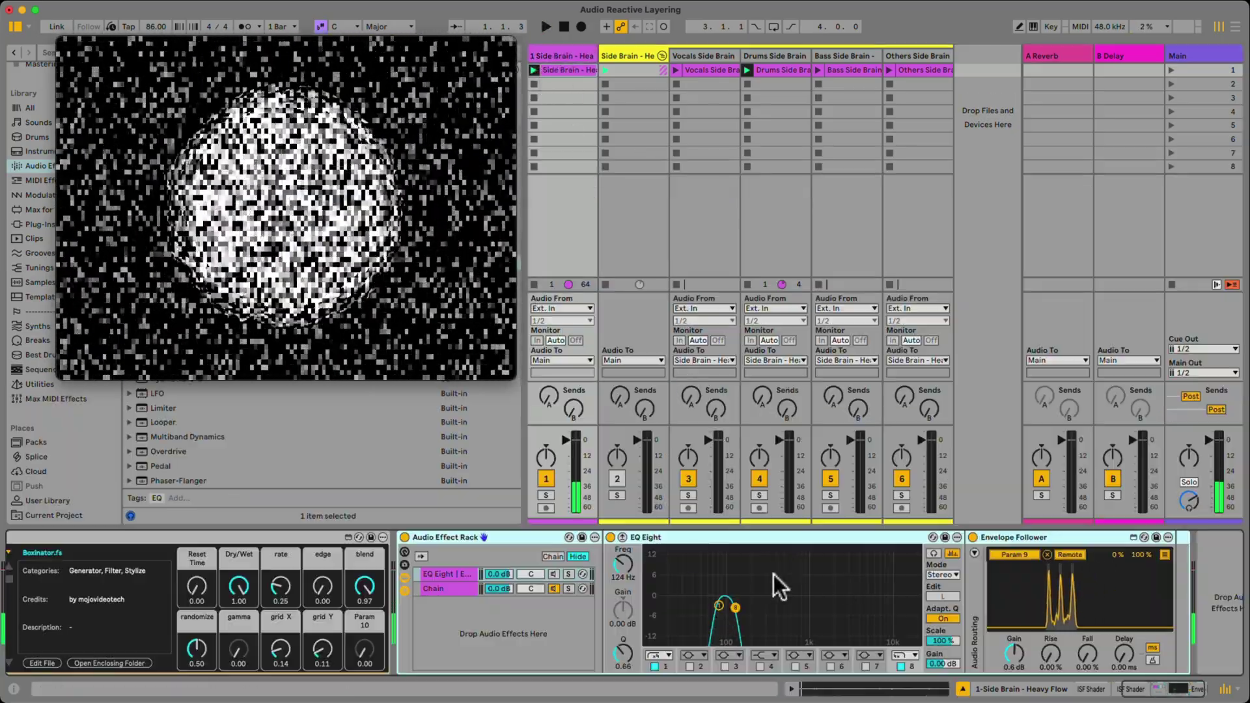
drag(258, 41, 843, 131)
click(46, 195)
drag(196, 142, 463, 238)
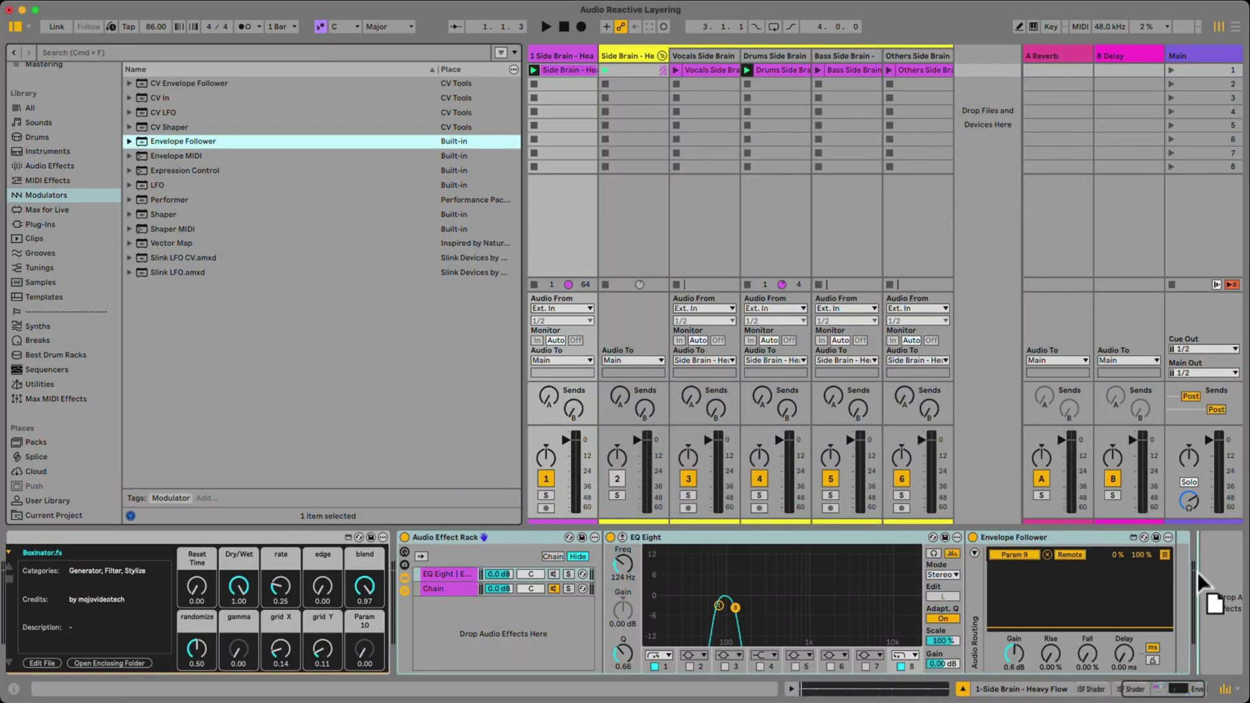
drag(1194, 569, 1172, 539)
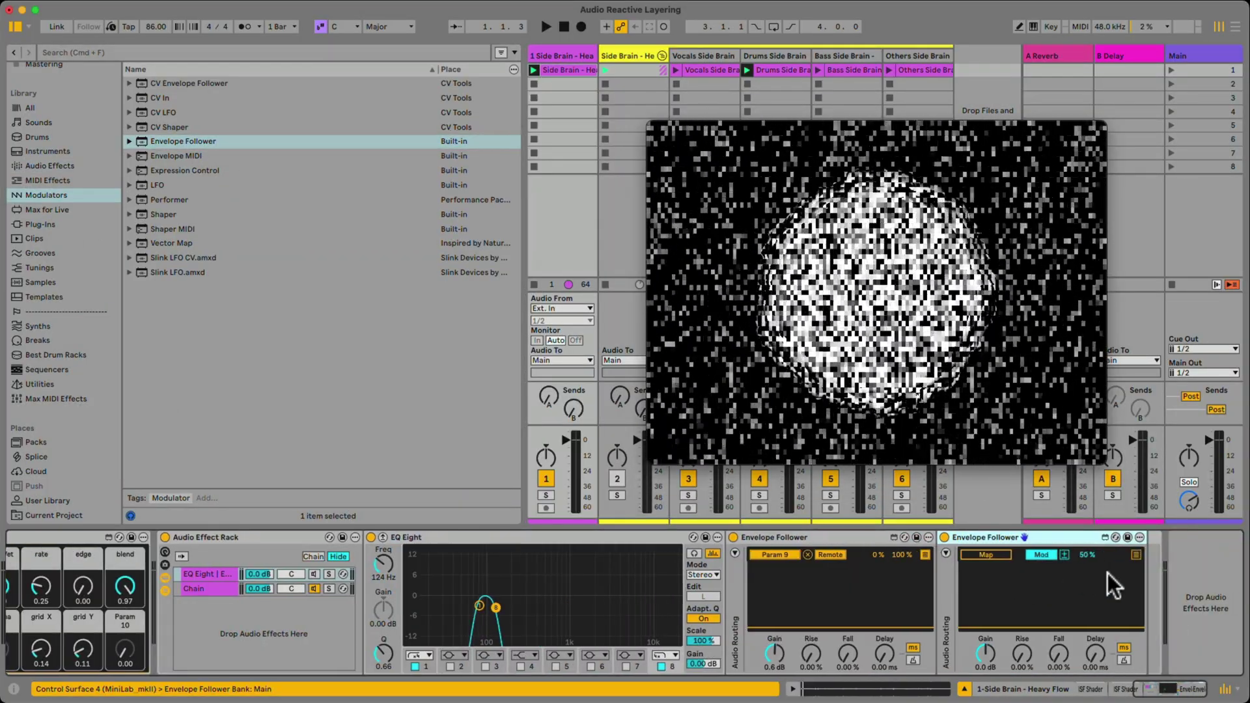
Sidechain the second Envelope Follower from the Drums stem track Post FX at 100% Mix, and switch its modulation mode to Remote.
click(946, 554)
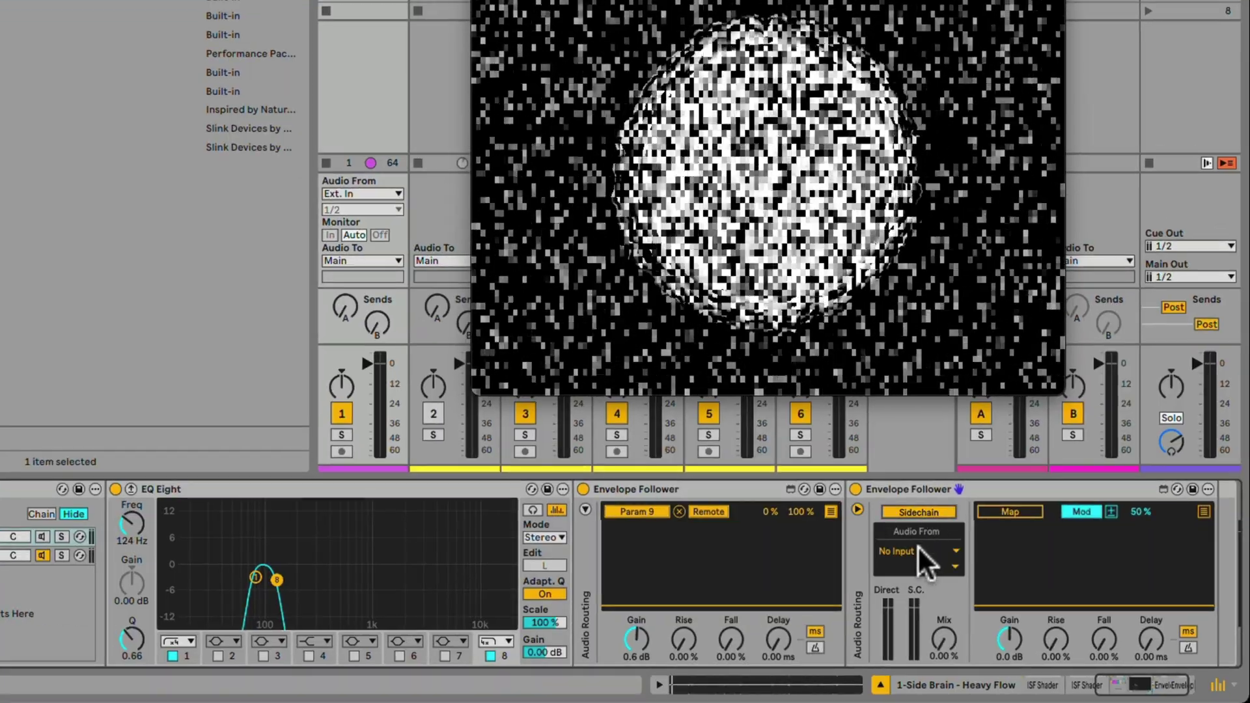
click(952, 568)
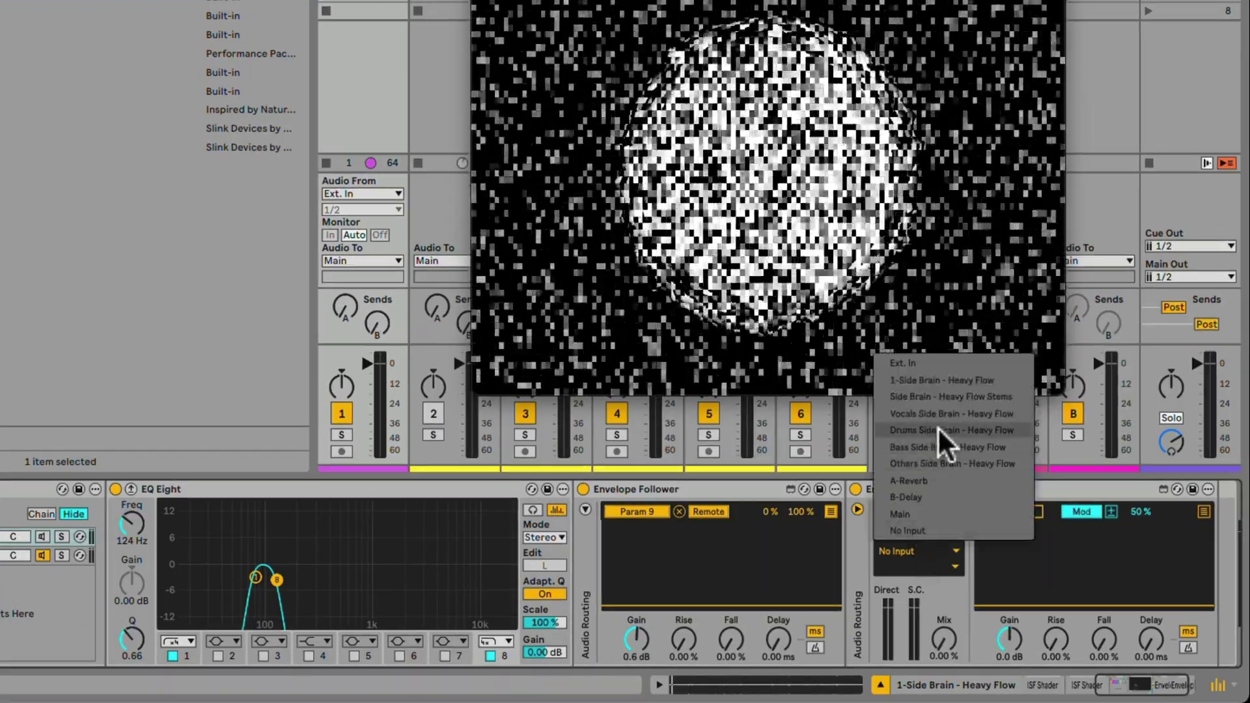
click(937, 427)
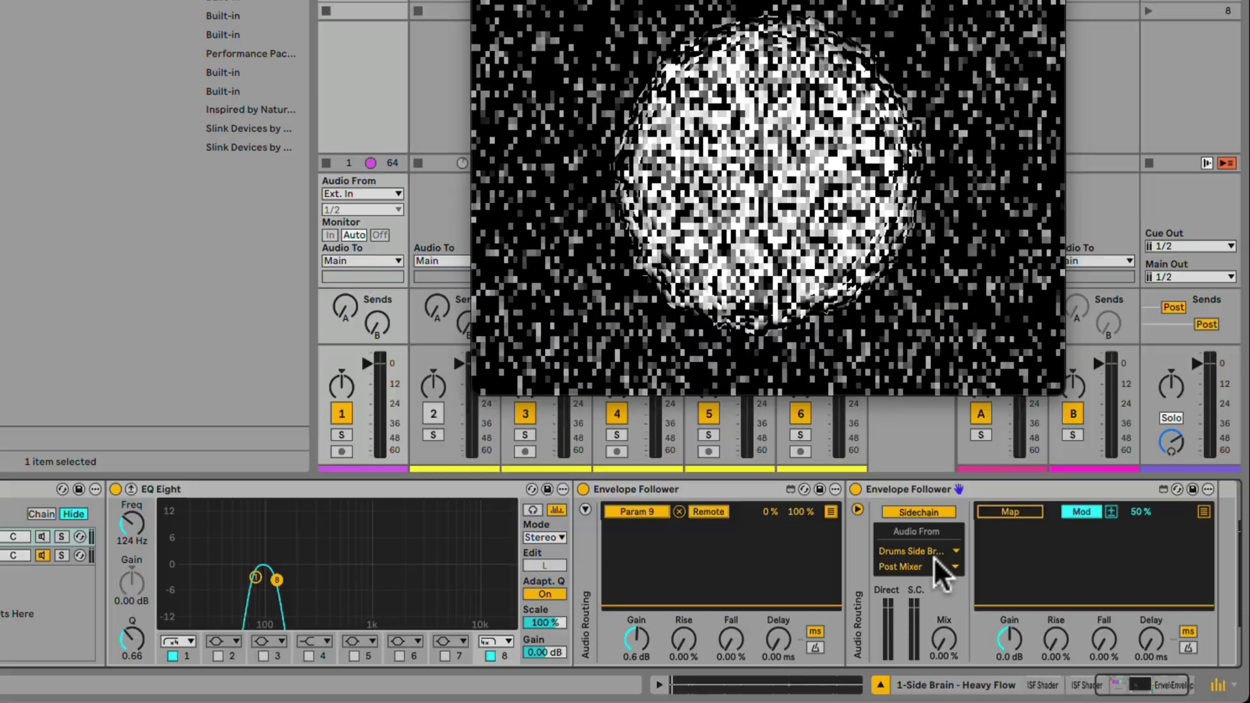
click(925, 561)
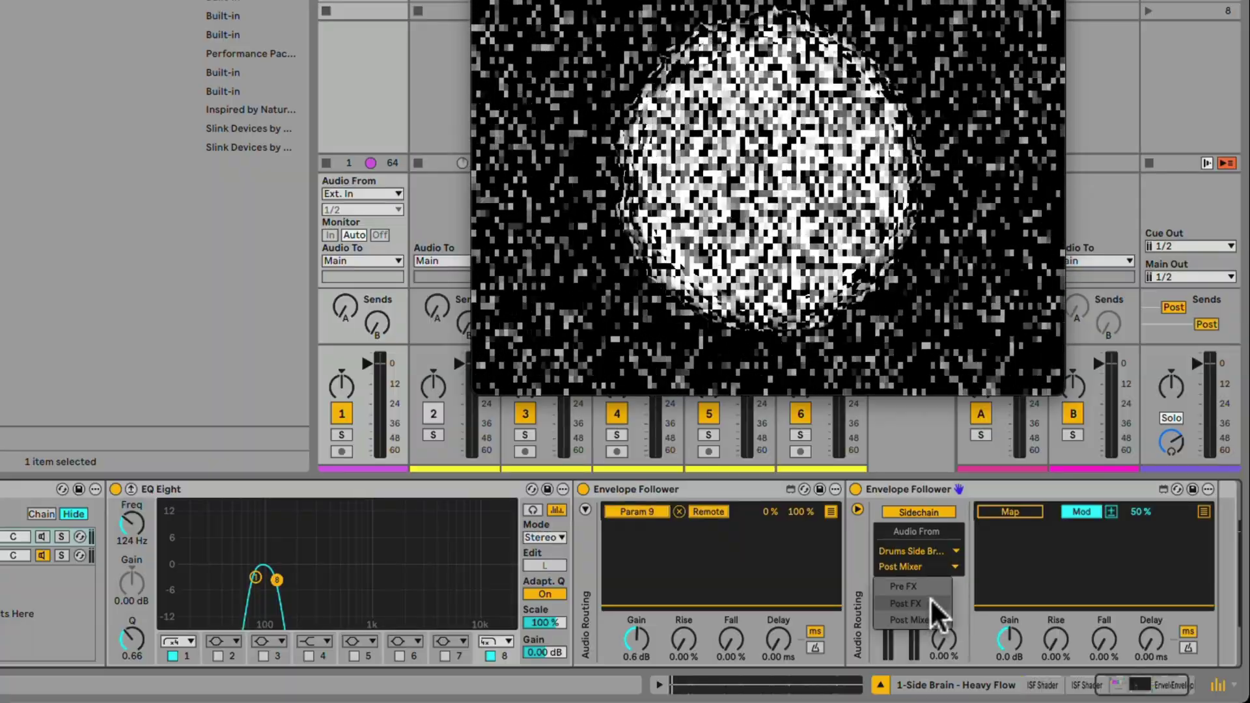
click(935, 604)
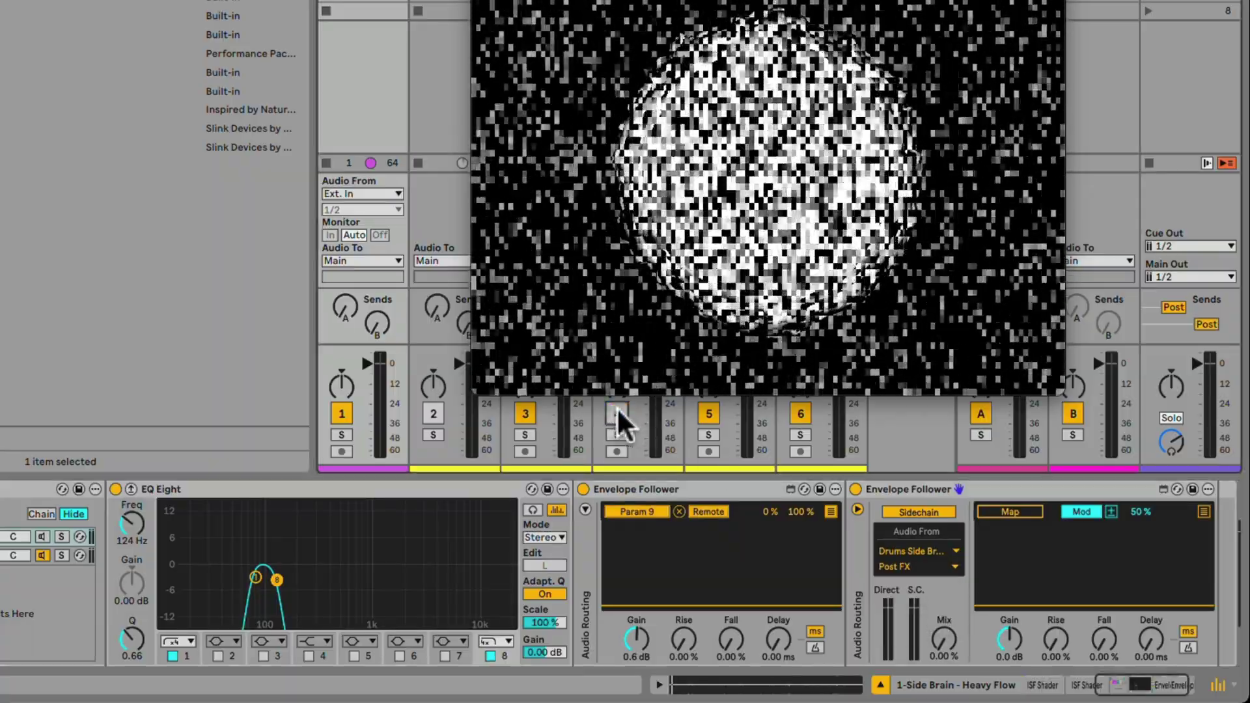
click(934, 566)
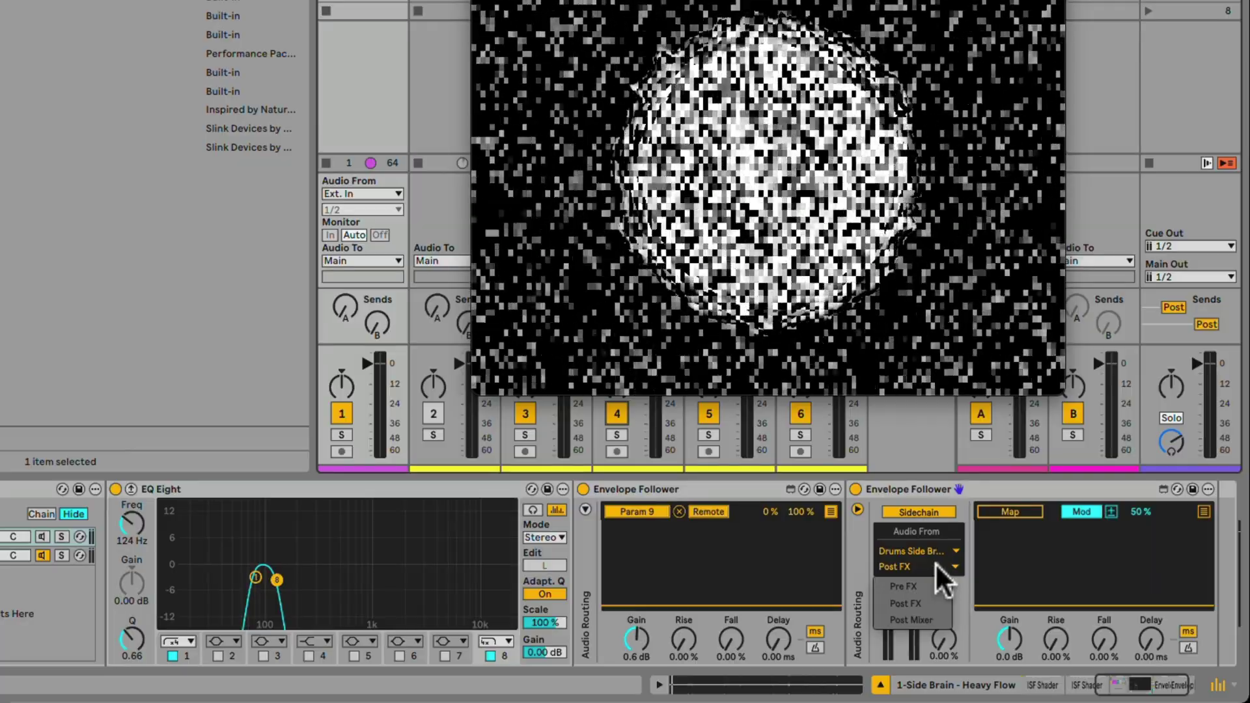
click(936, 562)
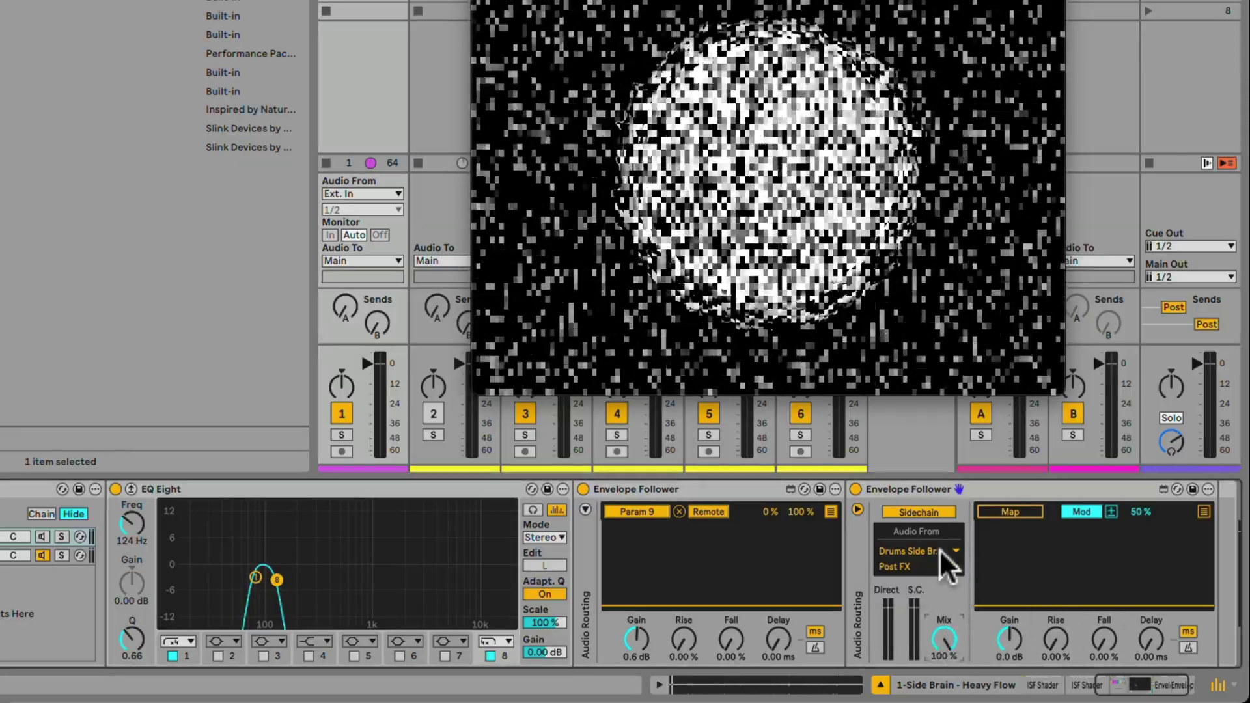
scroll(950, 556, right, 3)
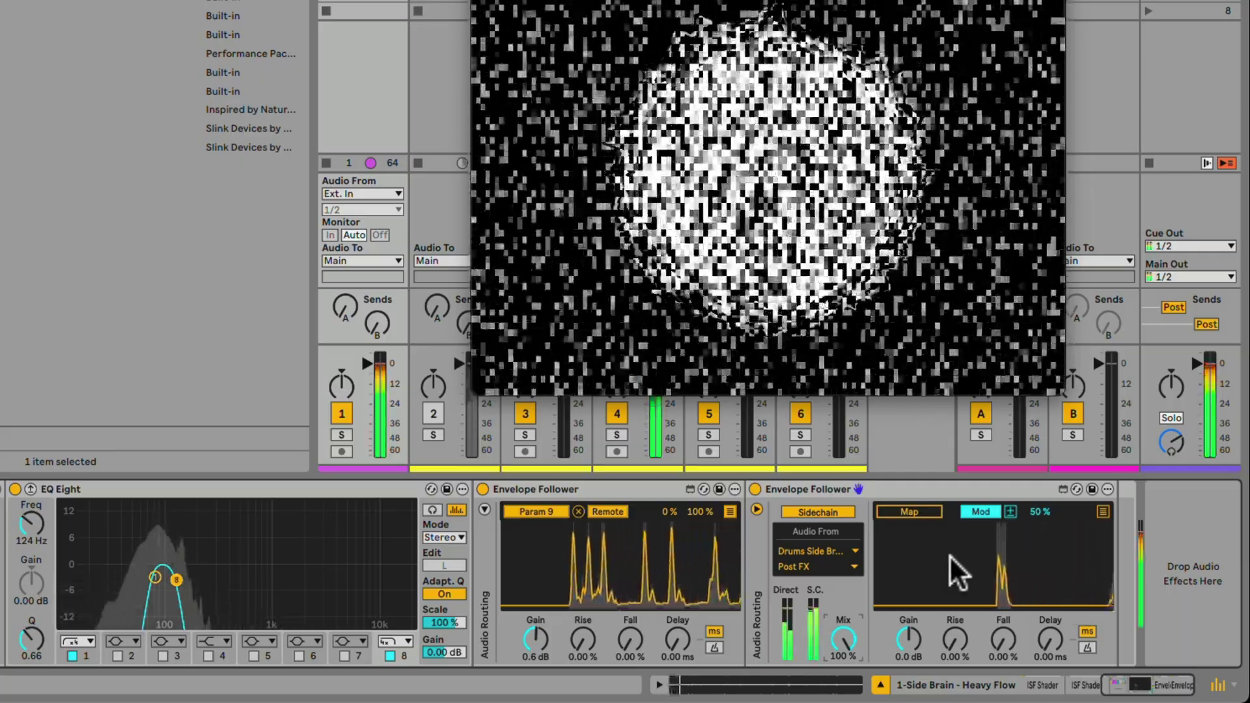
click(981, 511)
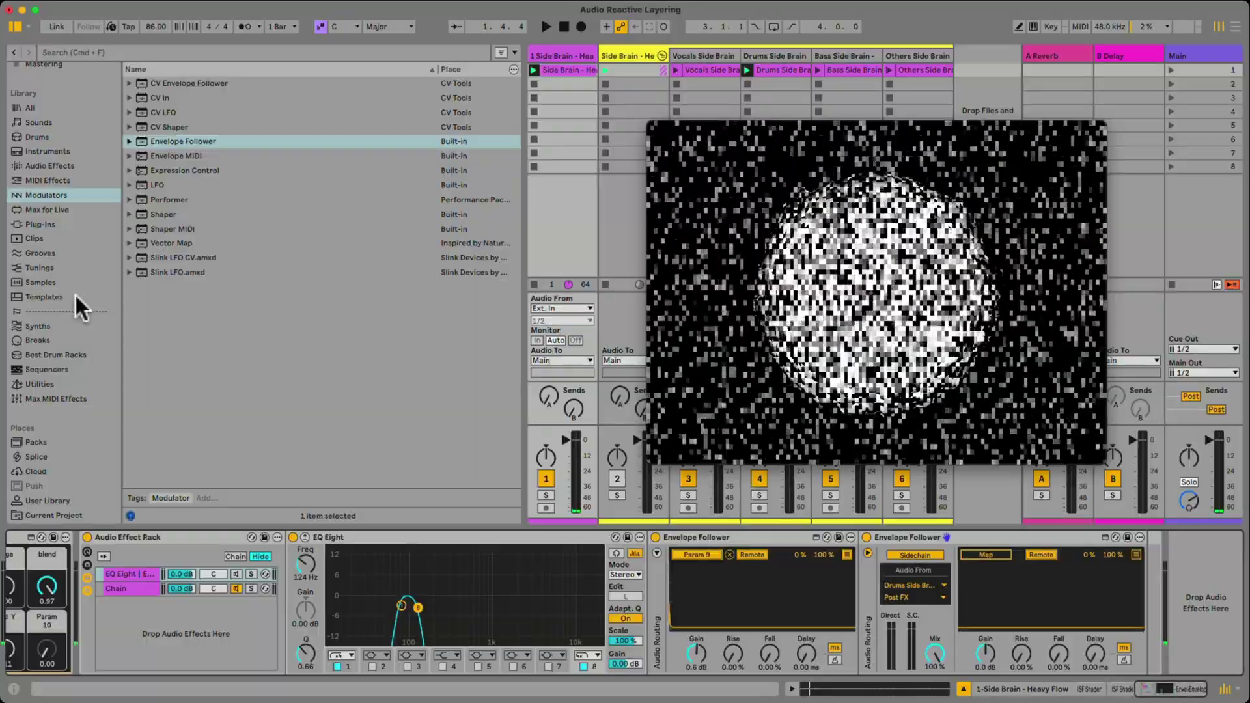
Insert BloomBlur from the Videosync 2.0 Devices effects before the Audio Effect Rack and map the drum-driven Envelope Follower to its Horizontal parameter.
scroll(75, 293, down, 3)
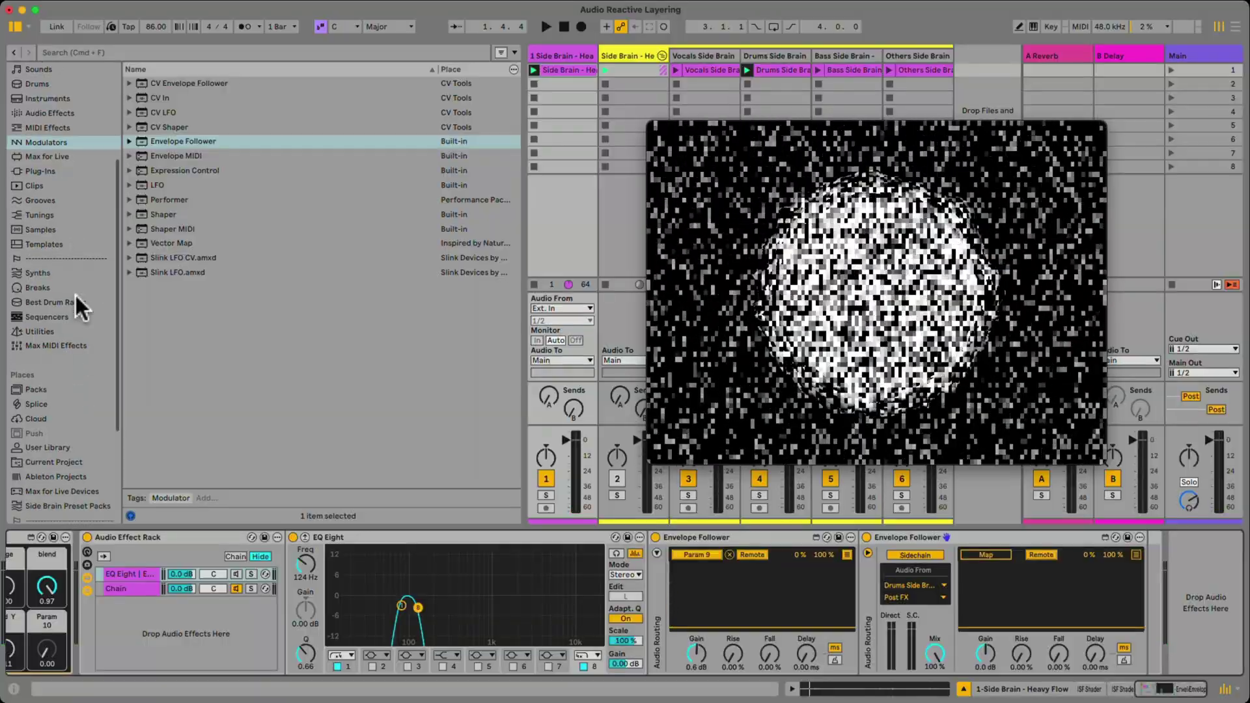
scroll(75, 293, down, 5)
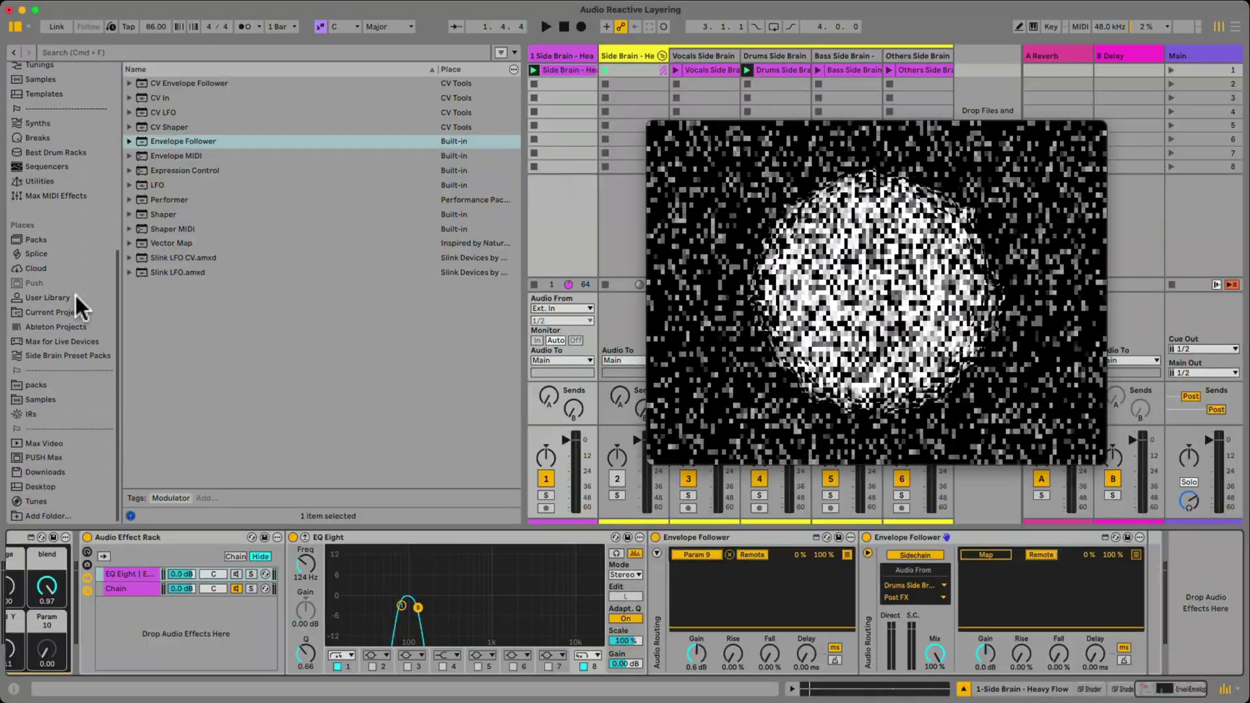
click(68, 297)
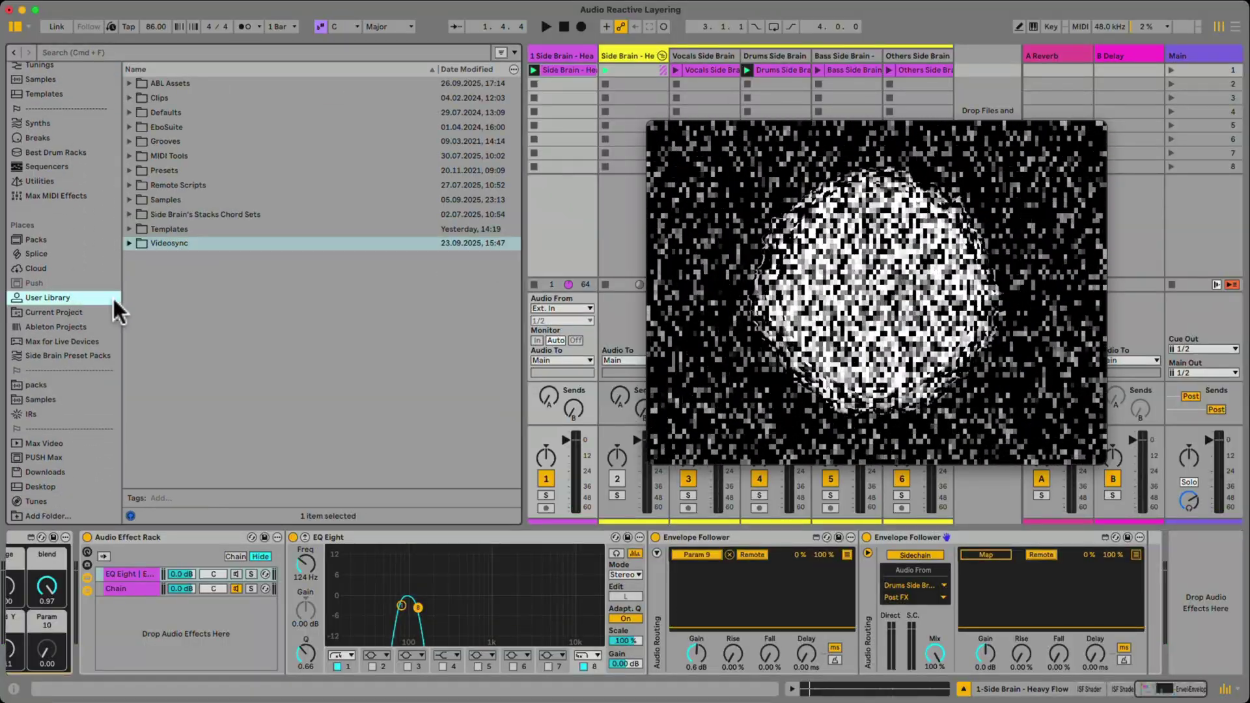
click(130, 242)
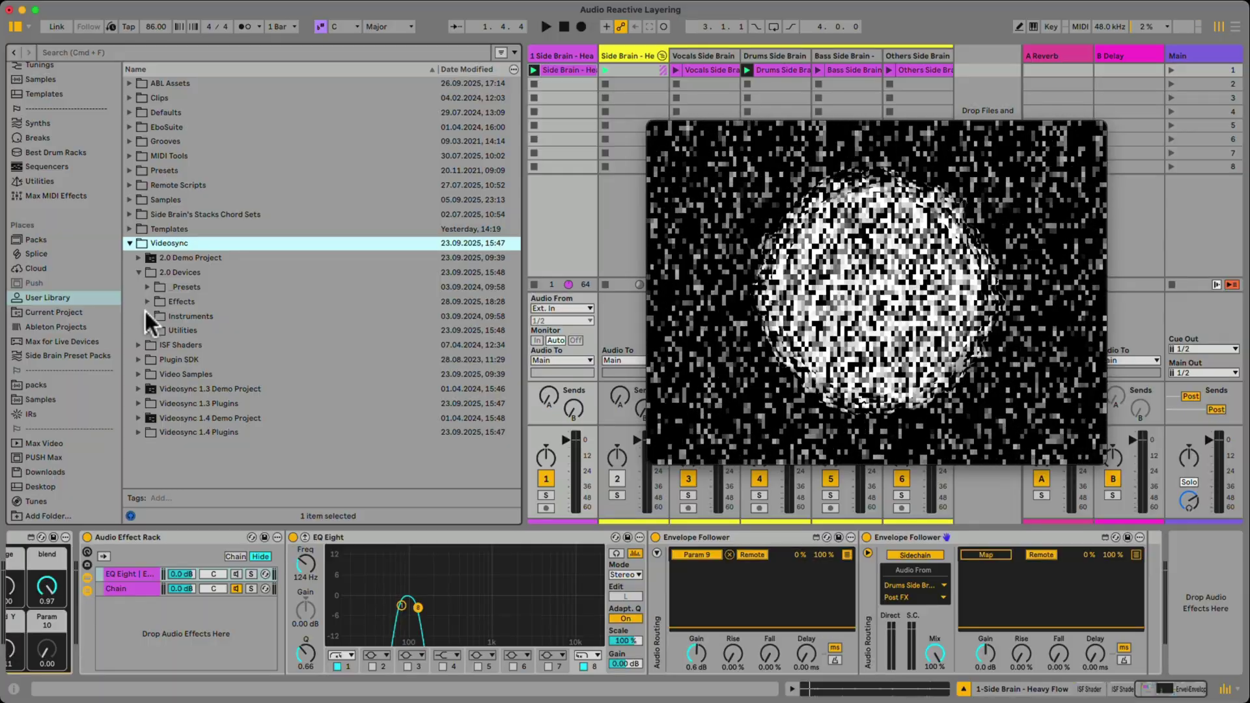
click(148, 301)
scroll(304, 363, down, 6)
scroll(304, 361, up, 4)
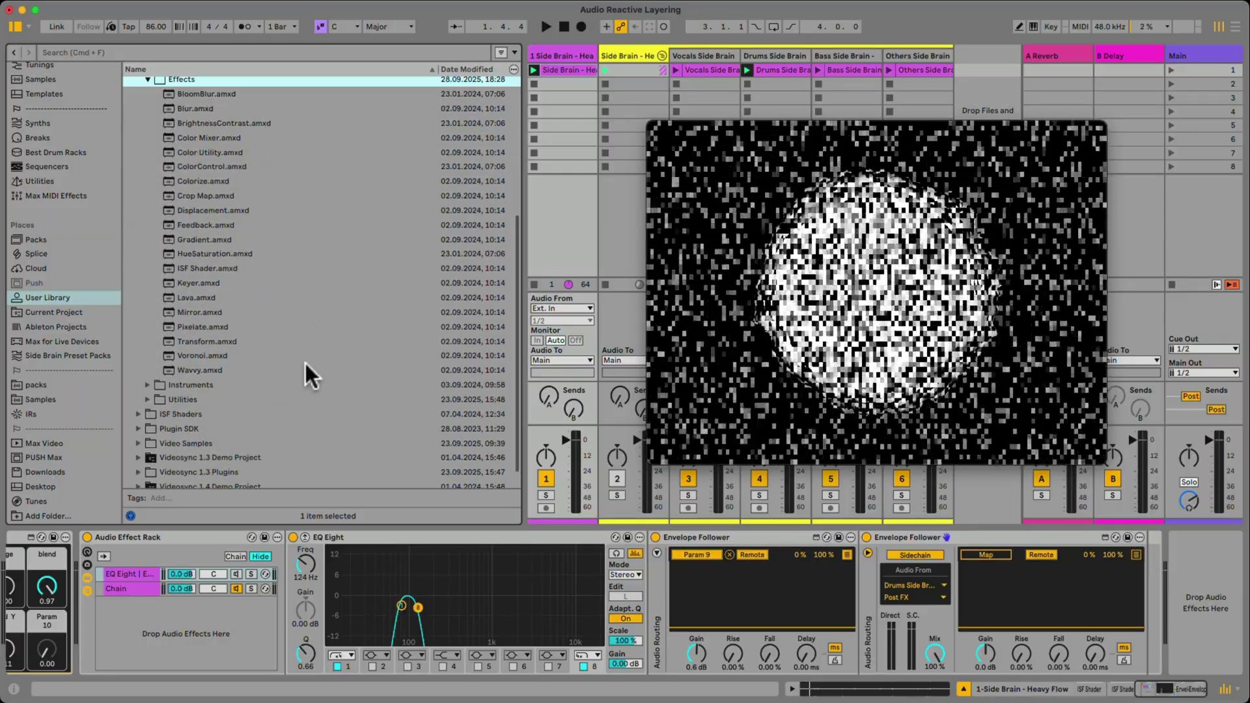
click(225, 322)
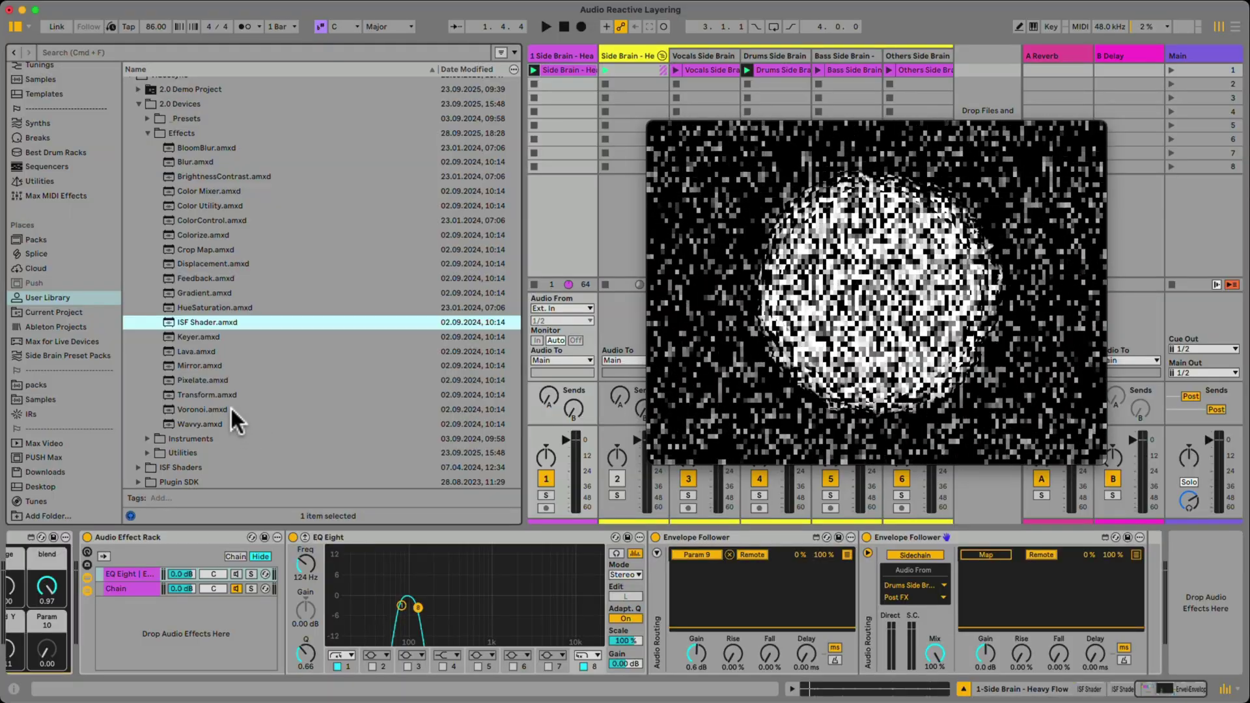
drag(197, 147, 481, 427)
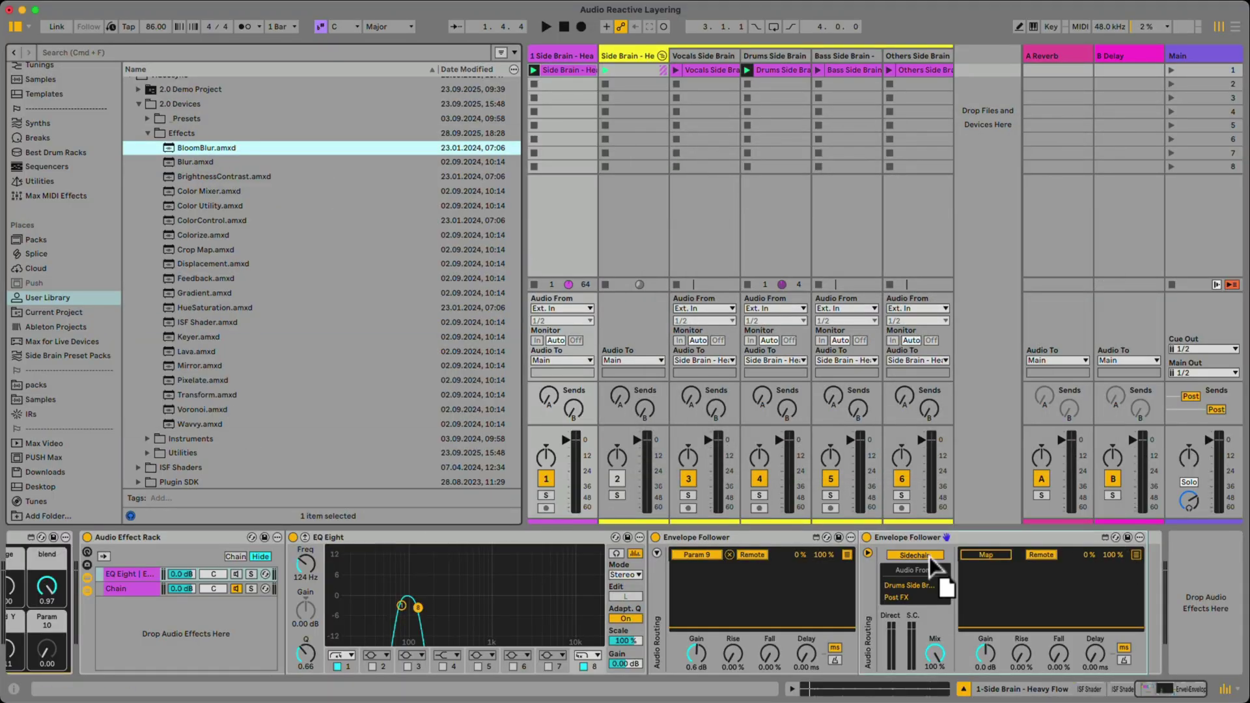
mouse_move(96, 545)
mouse_down()
mouse_move(82, 542)
mouse_move(109, 564)
mouse_move(109, 551)
mouse_up()
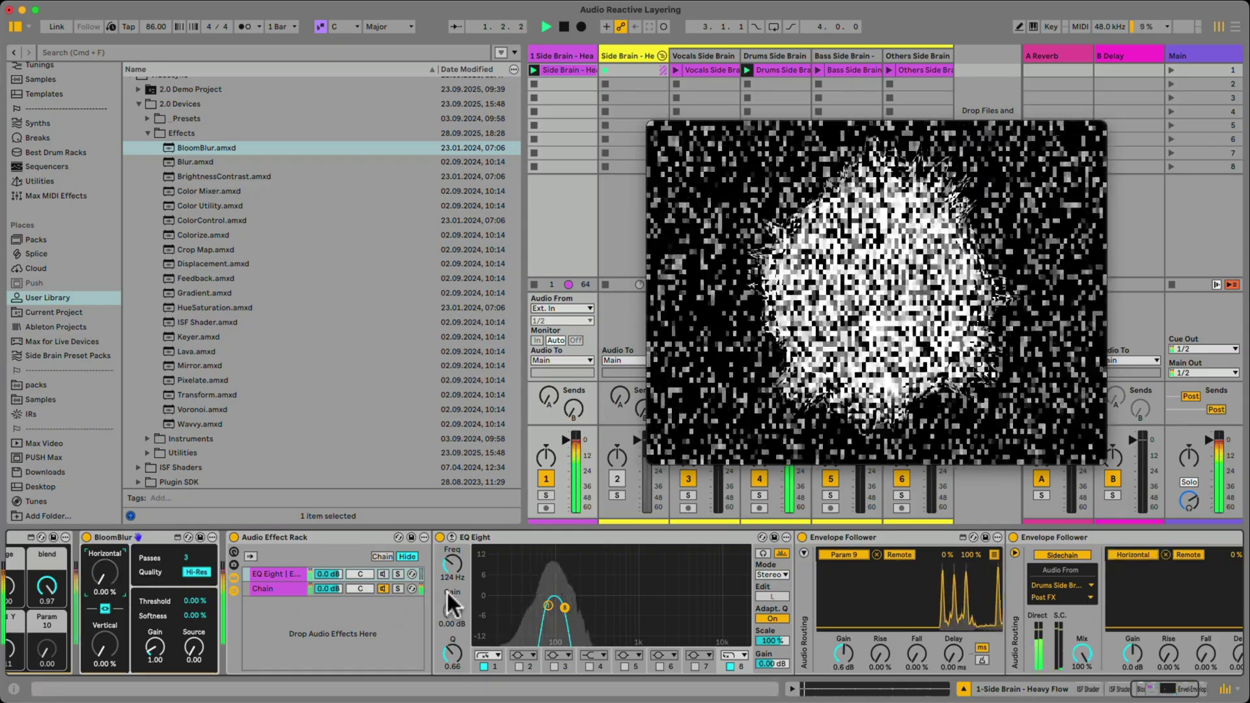
Set the second Envelope Follower's Rise to 29.1% and Fall to 7.87% while auditioning the blur, and stop playback.
scroll(1010, 572, right, 4)
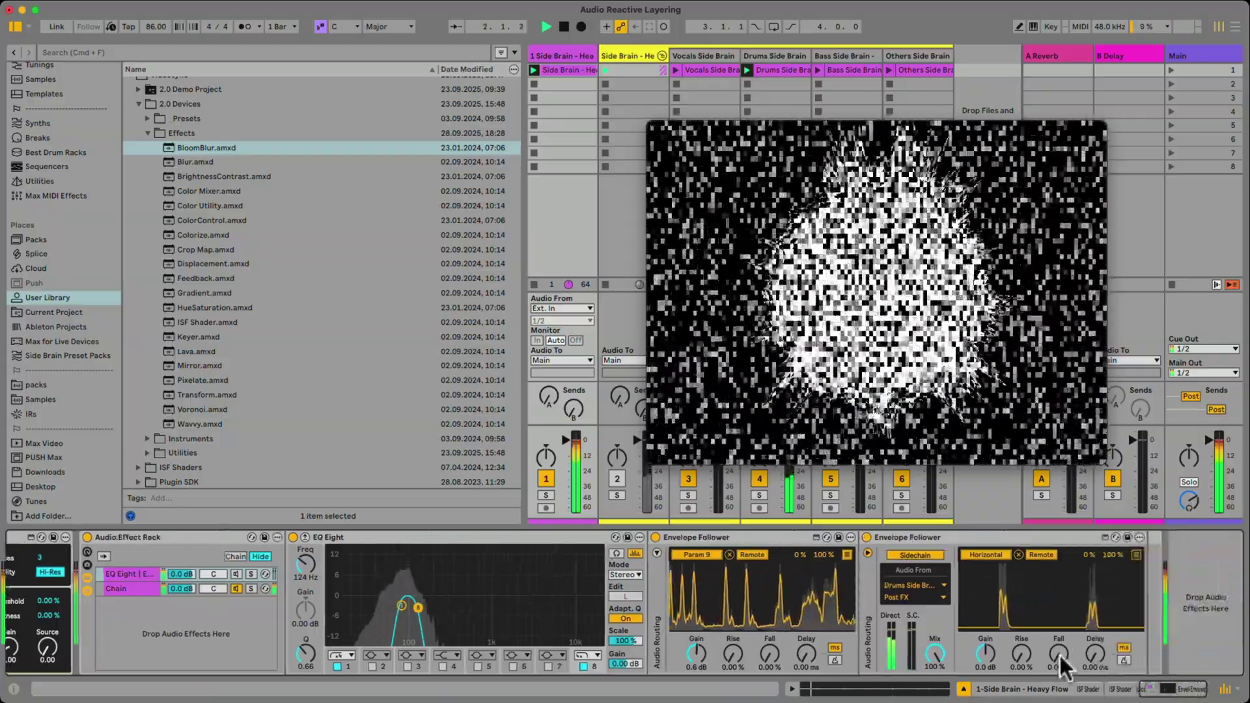
drag(1022, 655, 1022, 636)
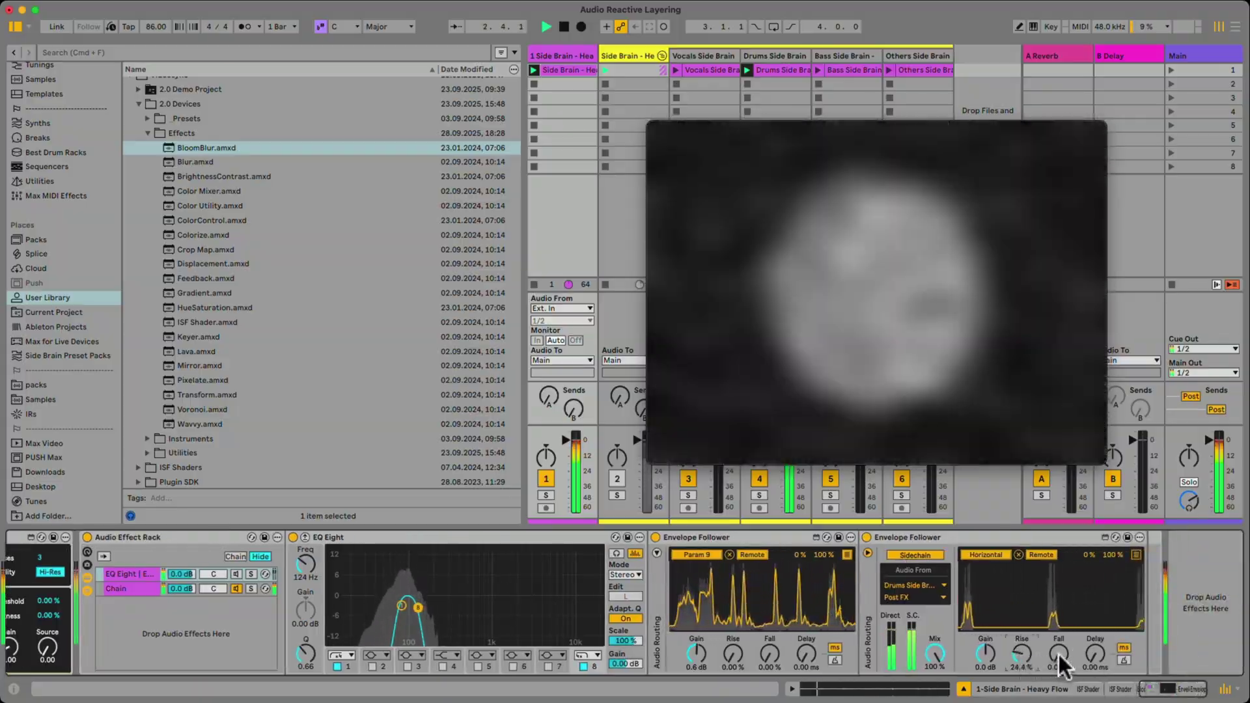
scroll(1058, 655, up, 2)
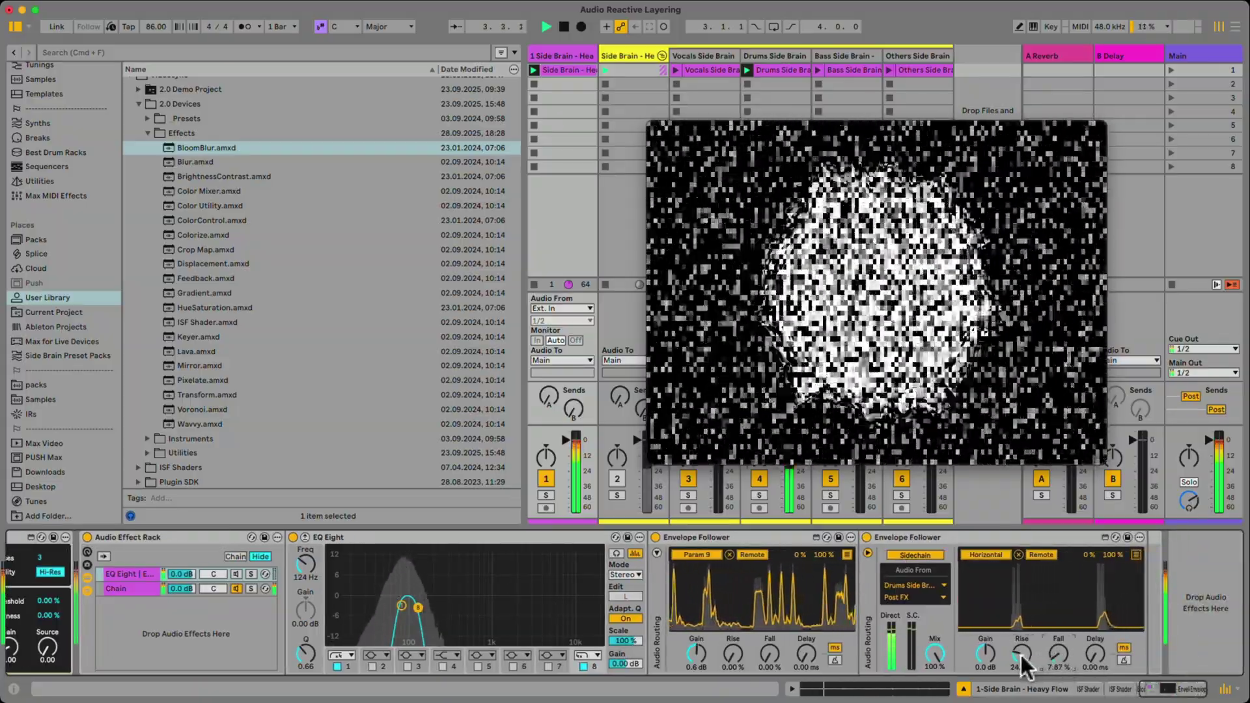
scroll(1022, 653, up, 2)
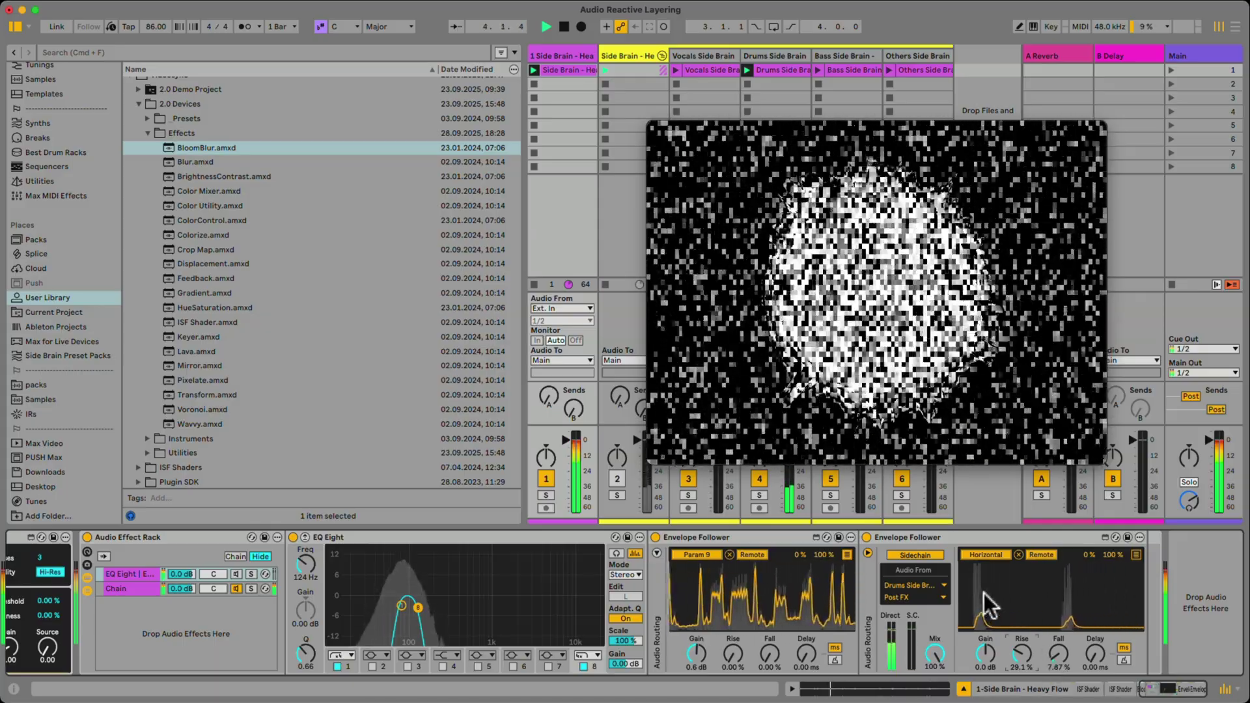
key(space)
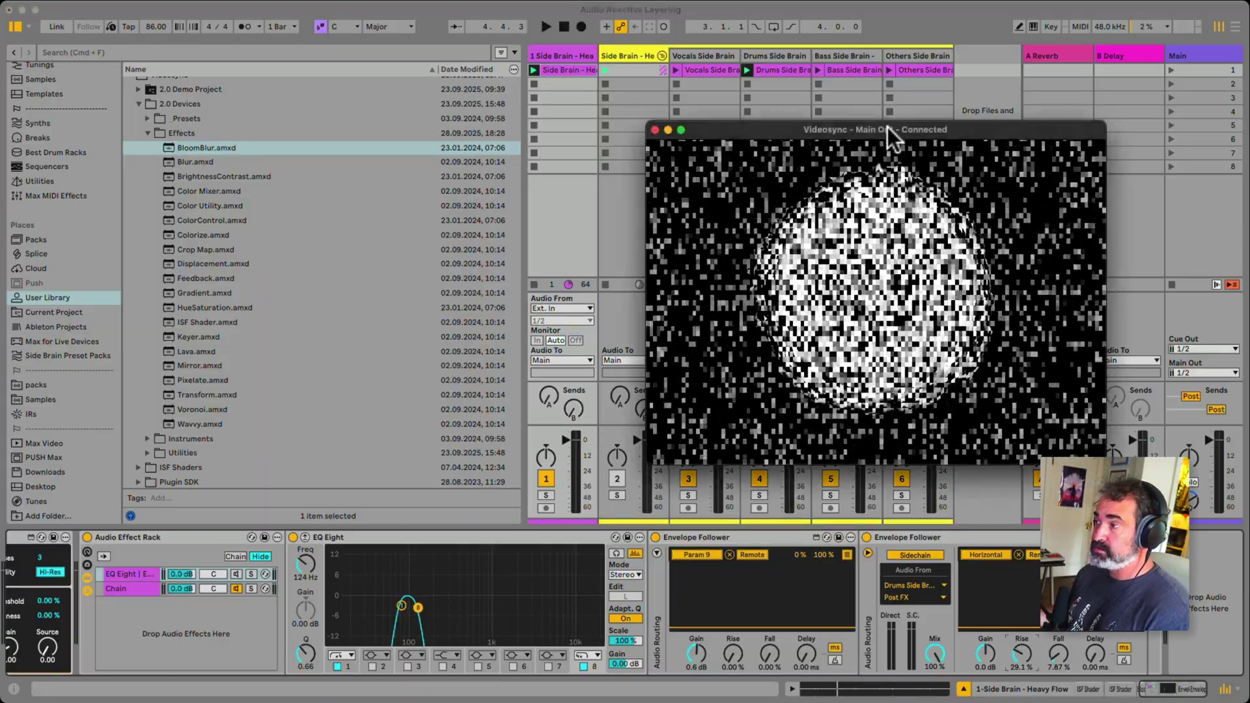
Move the video preview aside, fold the stem group and add a new audio track after it.
drag(894, 130, 970, 243)
click(663, 56)
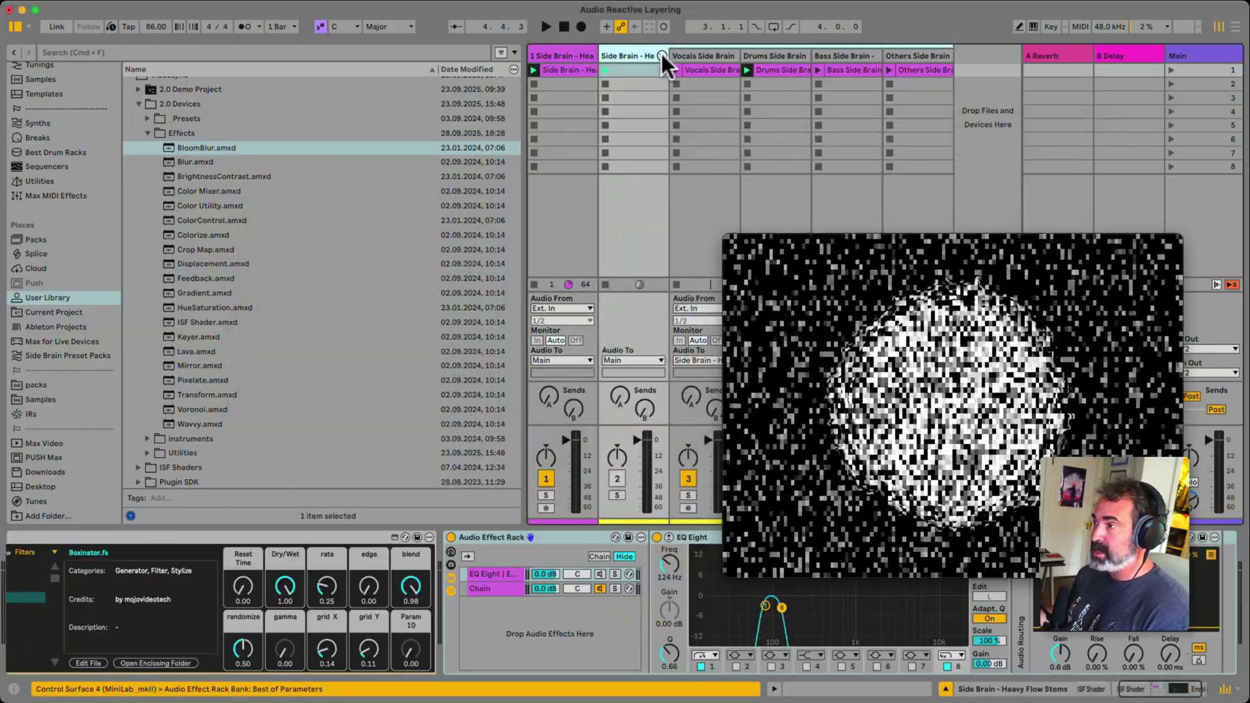
double_click(697, 52)
click(694, 49)
key(Delete)
key(super+t)
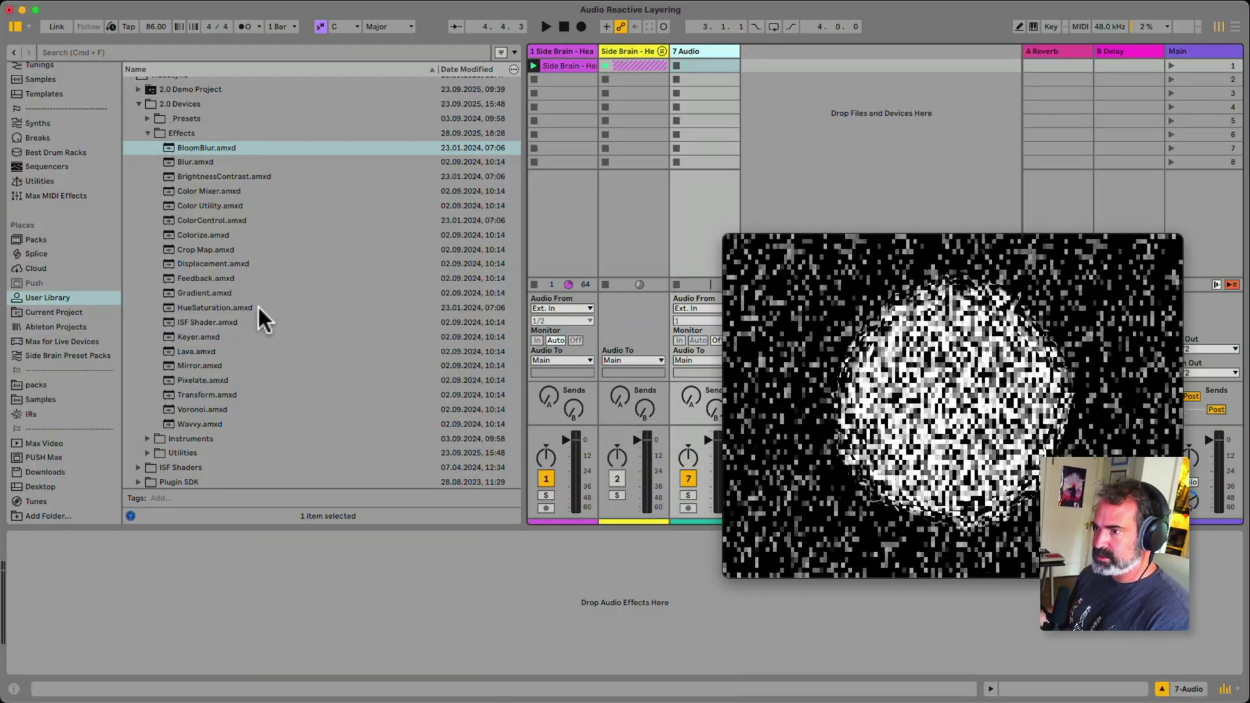
Add an ISF Shader device to the new audio track and filter its shader list to Generators.
drag(190, 318, 655, 191)
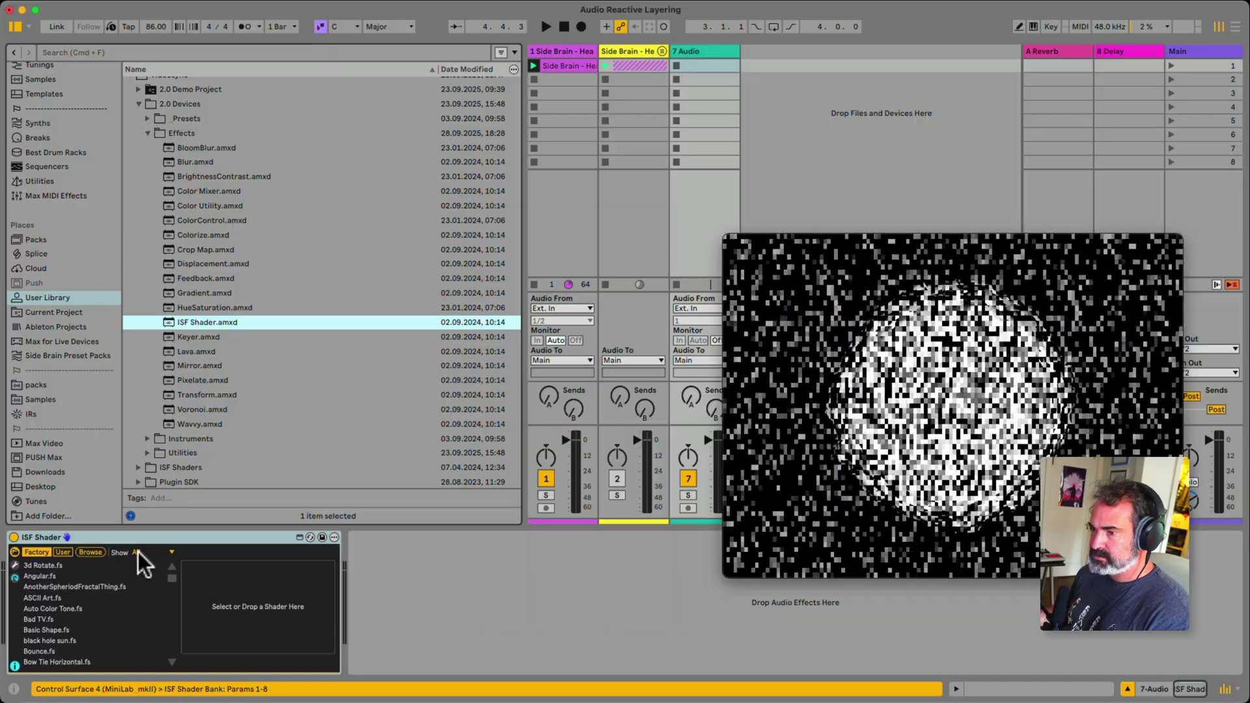
click(138, 552)
click(143, 571)
Audition several generator shaders, including Corner Colors.fs, and load TurbulentShapes.fs on the new track.
click(68, 600)
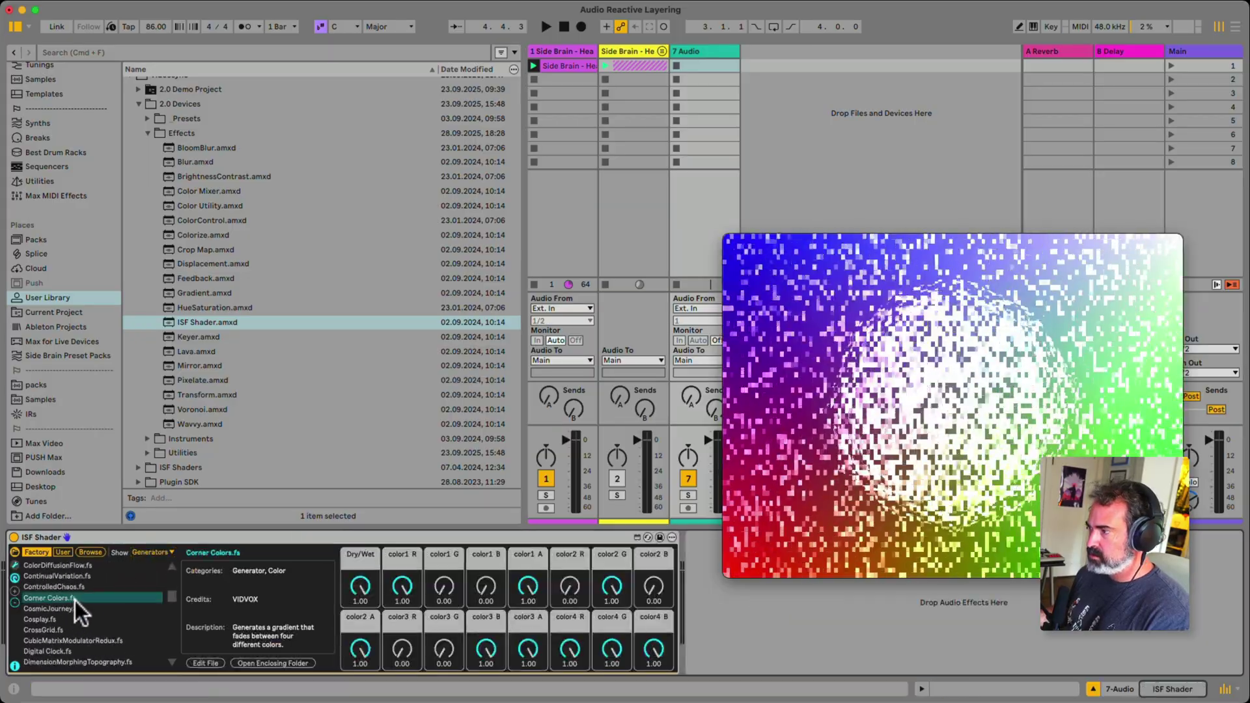
scroll(77, 600, down, 5)
click(92, 595)
scroll(92, 595, down, 5)
click(92, 596)
scroll(89, 593, down, 4)
scroll(88, 591, down, 3)
click(74, 595)
scroll(84, 594, down, 5)
click(80, 596)
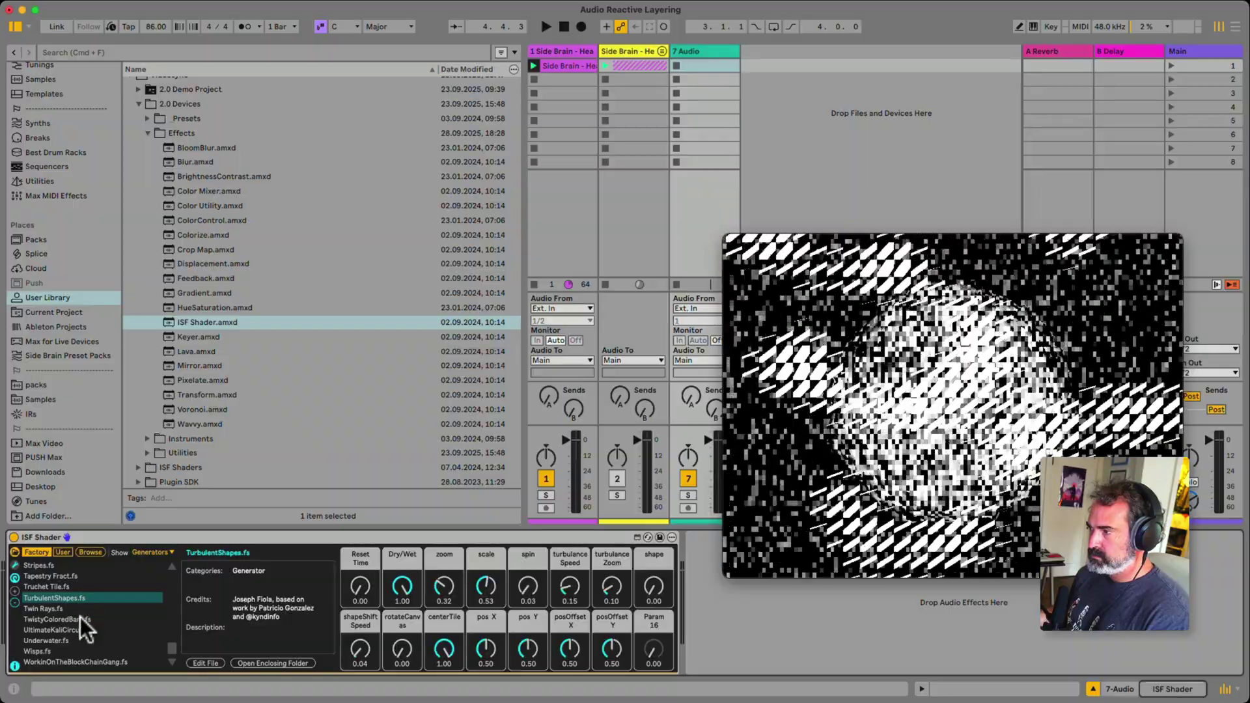
click(80, 619)
click(82, 599)
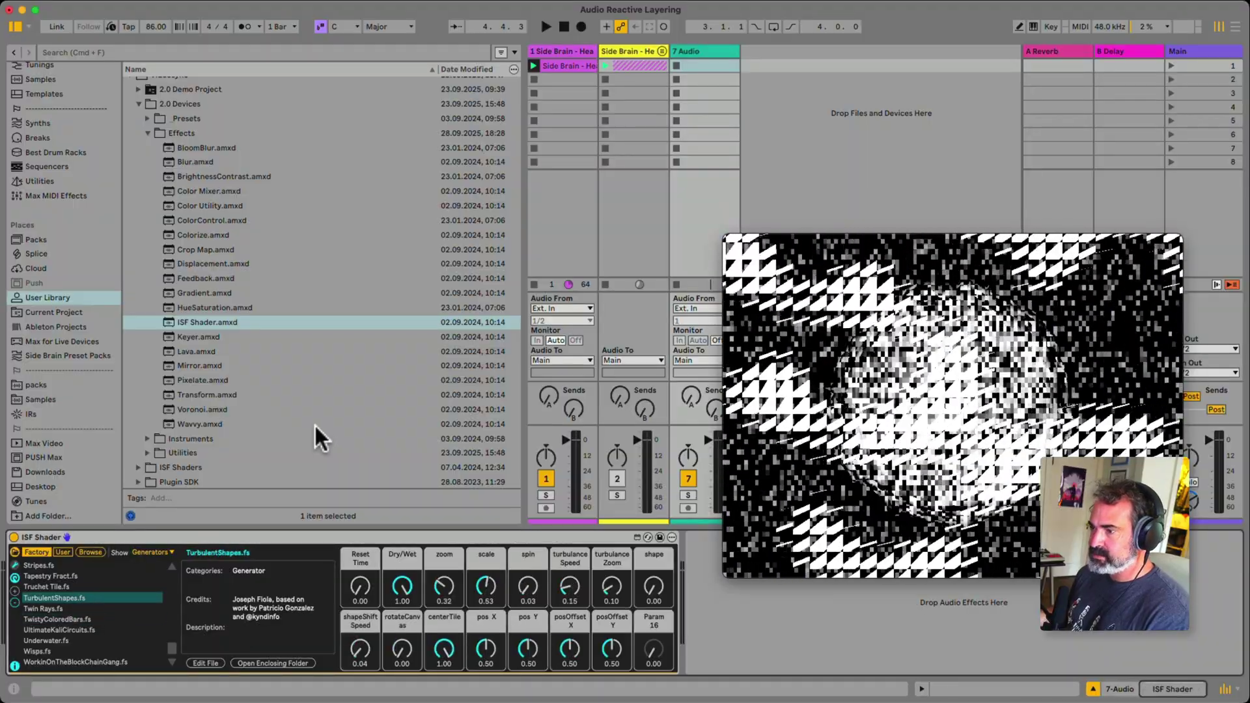
Add the Videosync Properties utility after the ISF Shader and set its Blend Mode to Mask.
click(147, 132)
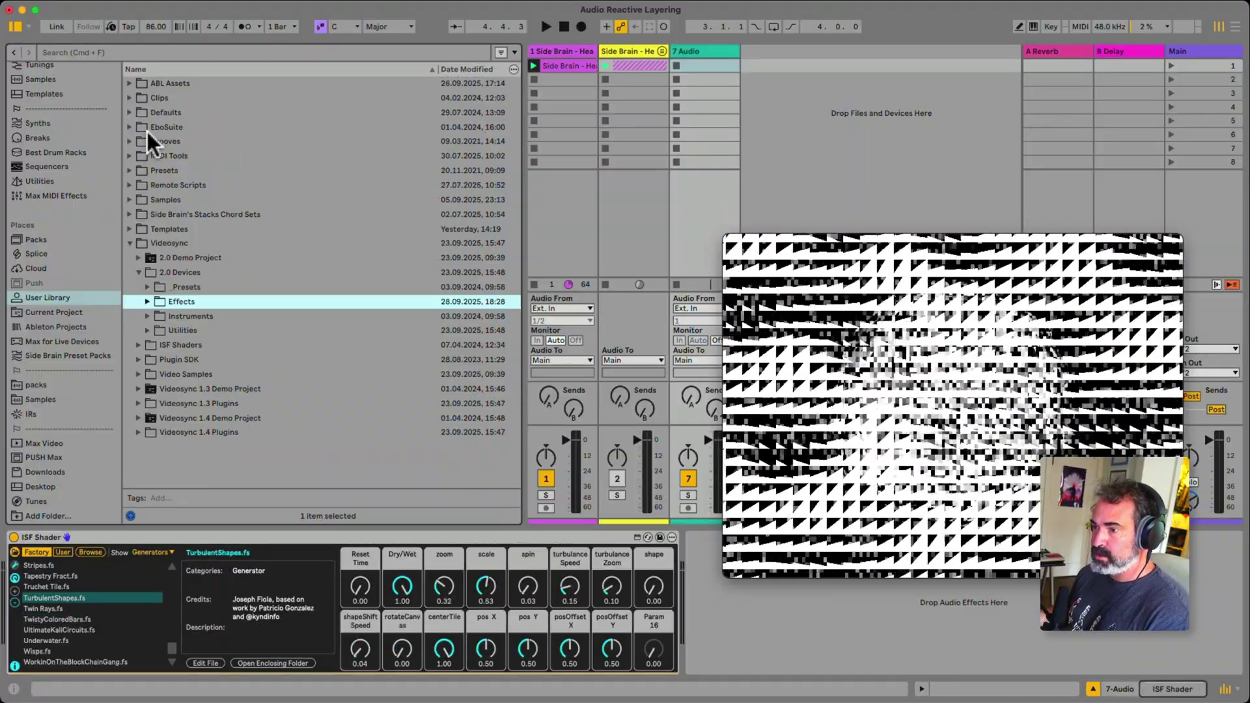
click(148, 330)
drag(194, 343, 712, 603)
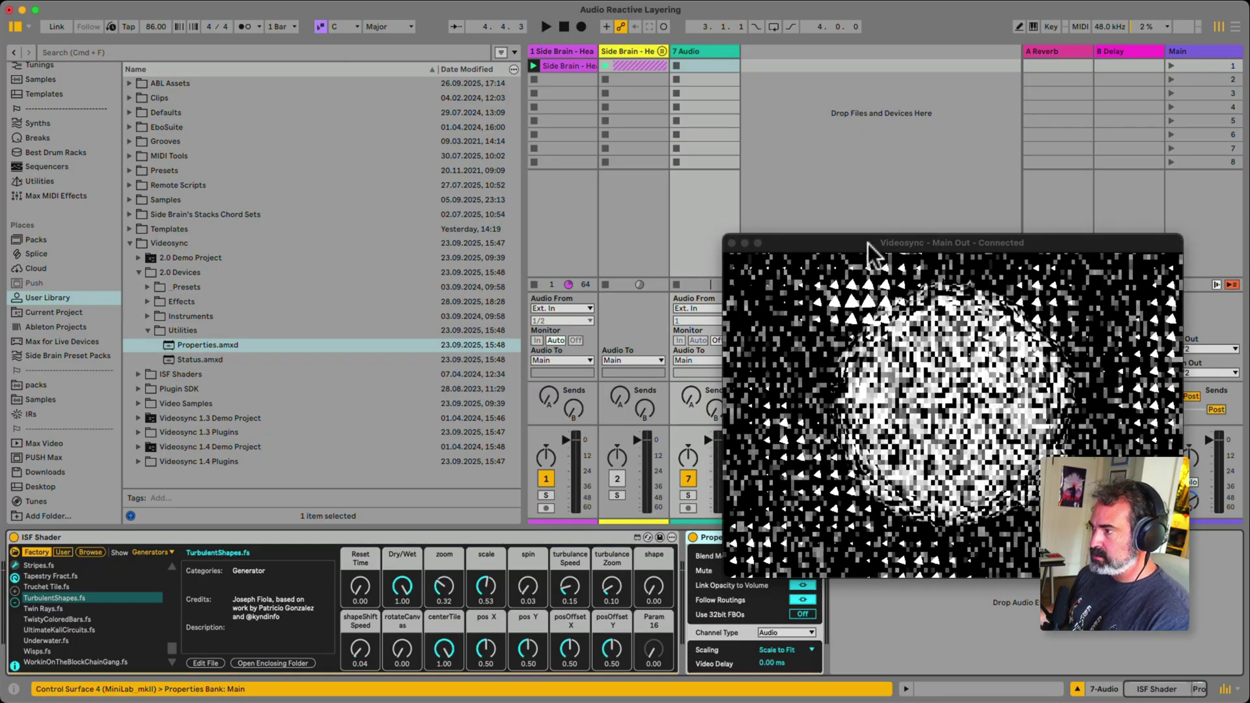
drag(871, 252, 871, 78)
click(782, 557)
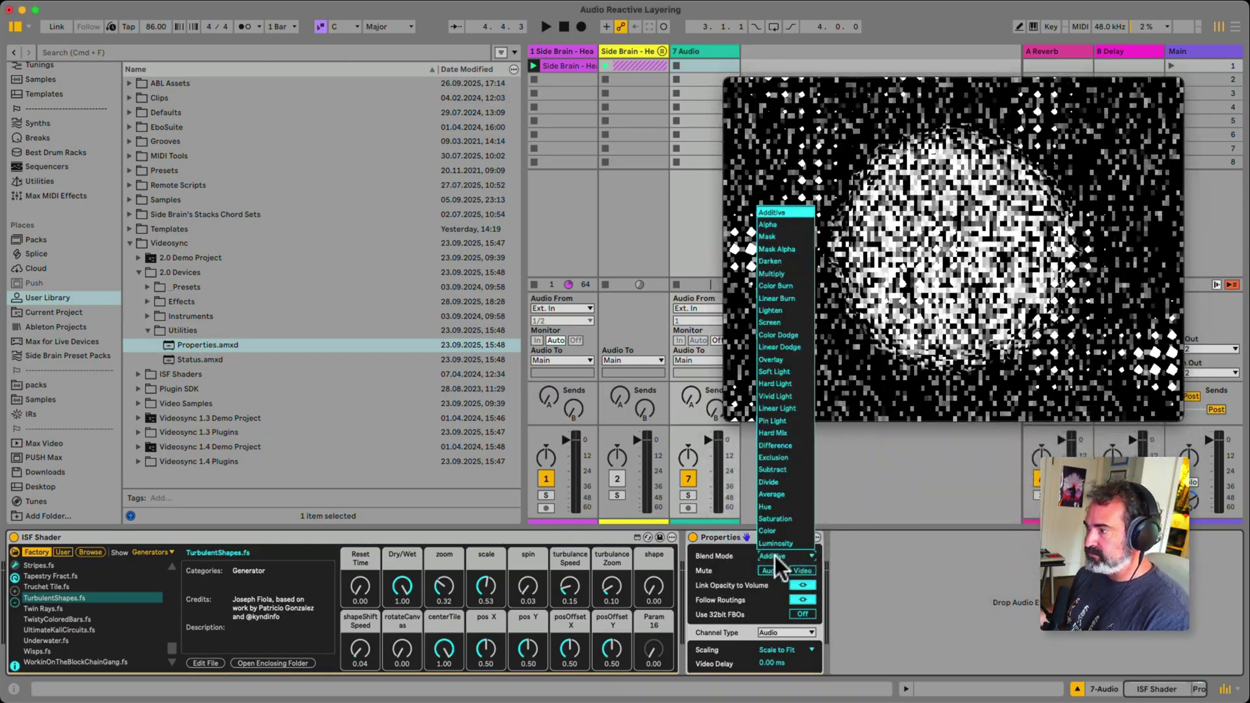
click(792, 234)
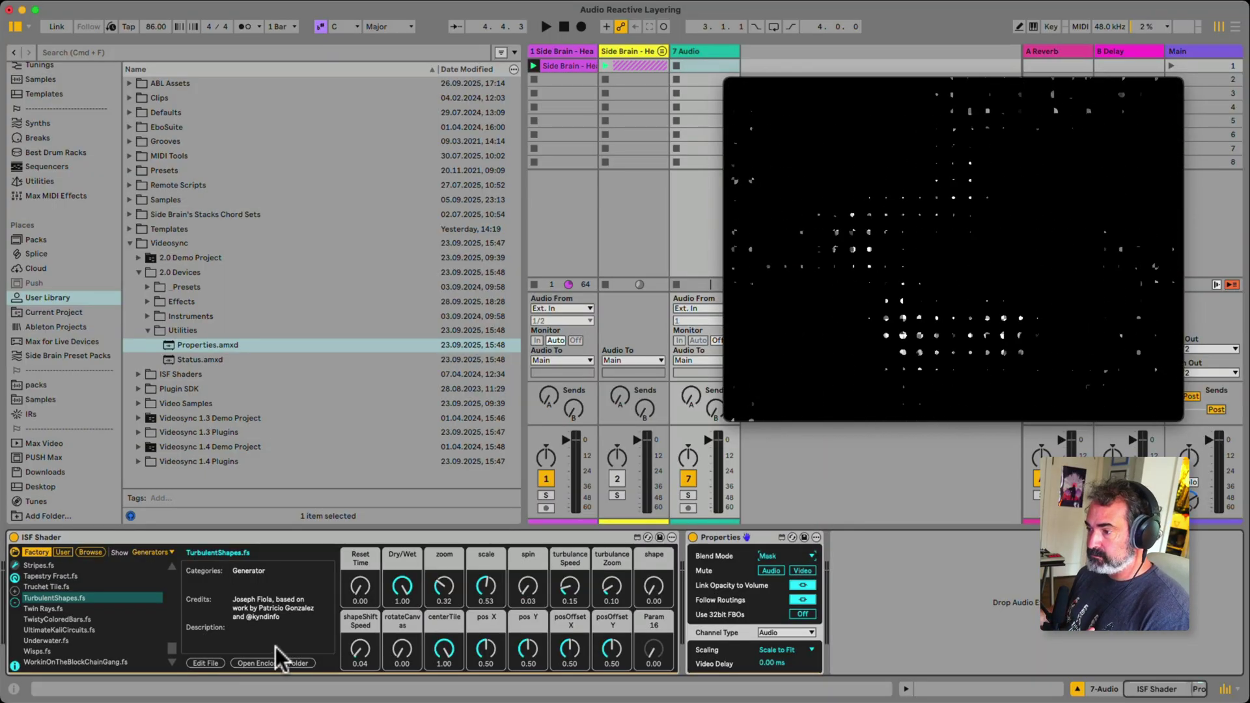
Set the TurbulentShapes scale to 0.98, and audition other mask generators such as UltimateKaliCircuits.fs and Solid Color.fs.
drag(493, 593, 493, 573)
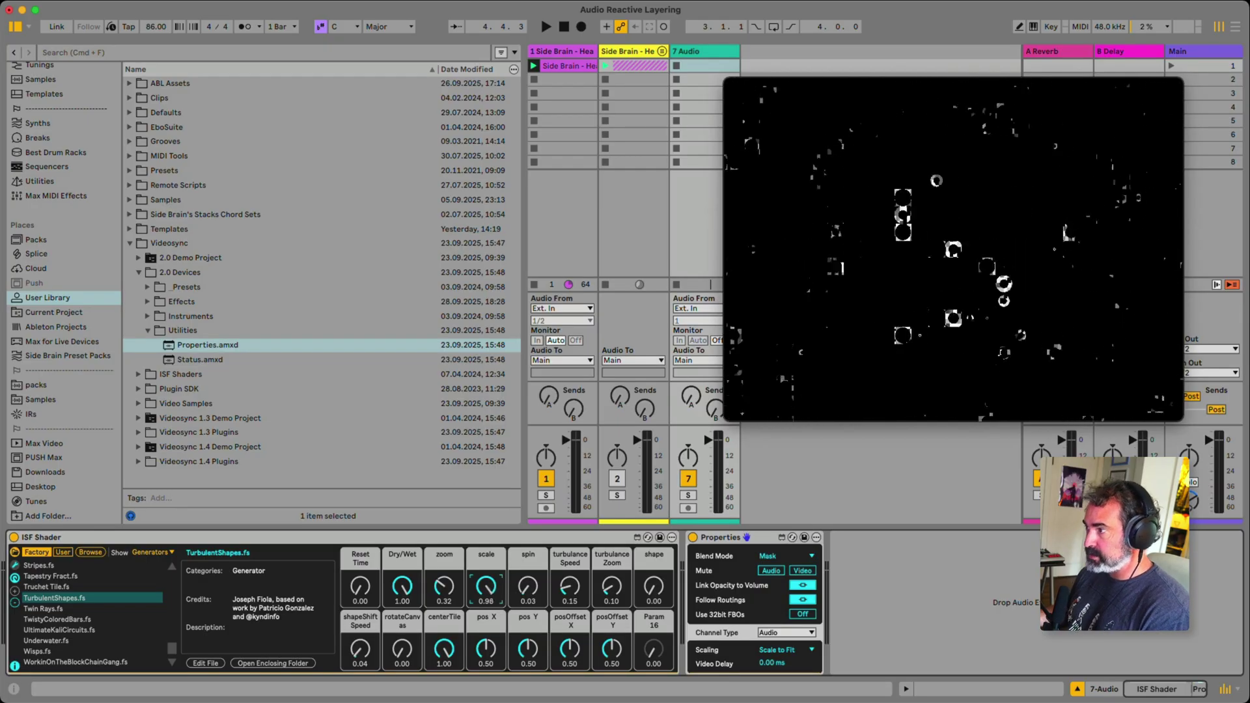
click(51, 630)
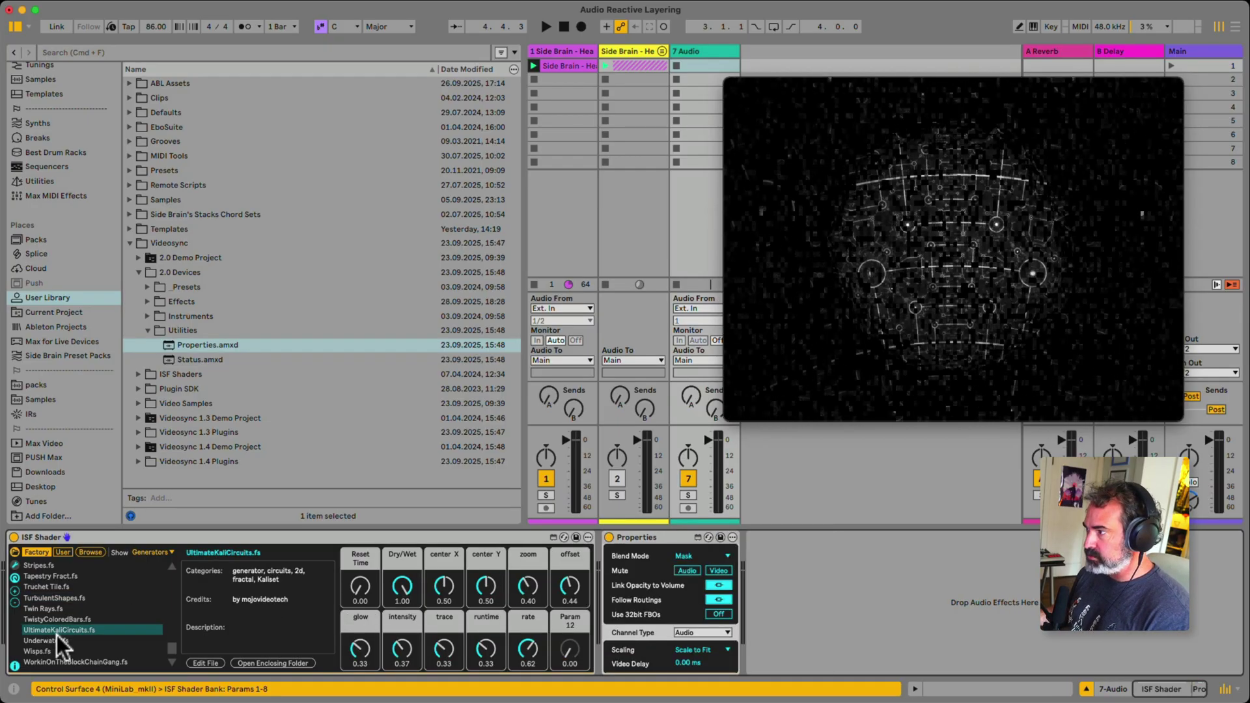
click(58, 642)
scroll(73, 622, up, 4)
click(80, 612)
key(Up)
key(Up)
key(Up)
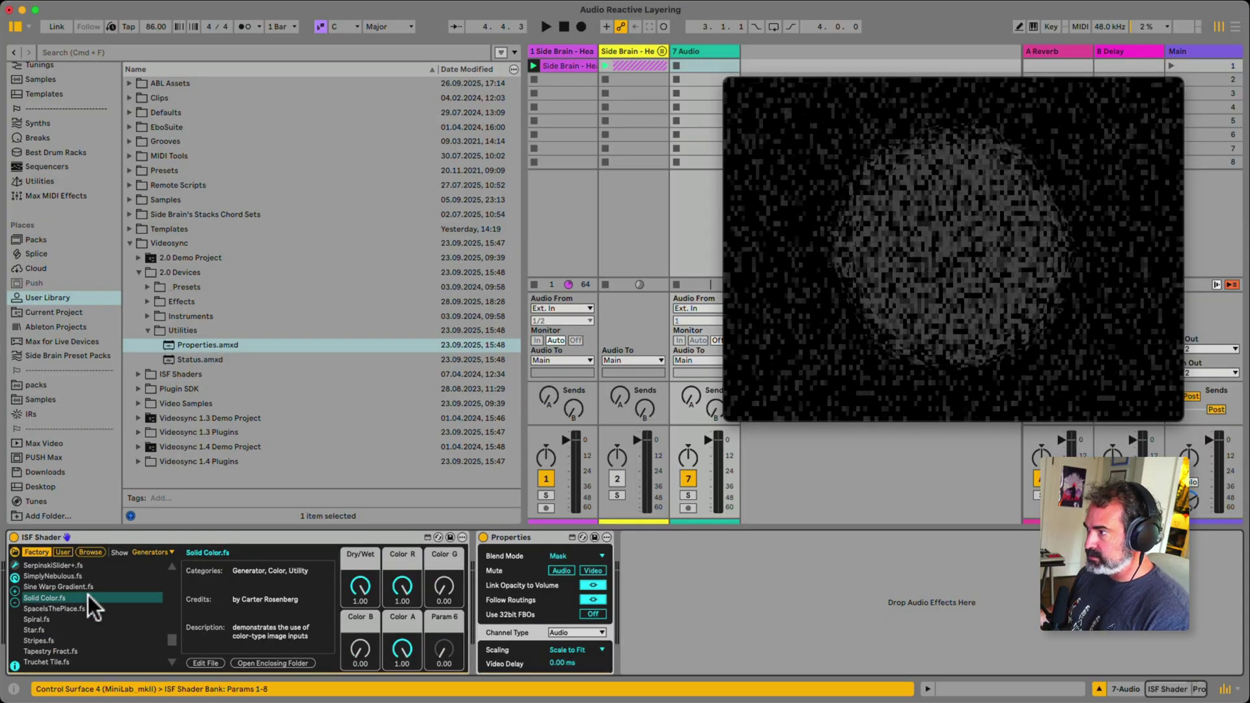
key(Up)
key(Up)
key(Up)
key(Up)
key(Up)
key(Up)
key(Up)
key(Up)
key(Up)
key(Up)
key(Up)
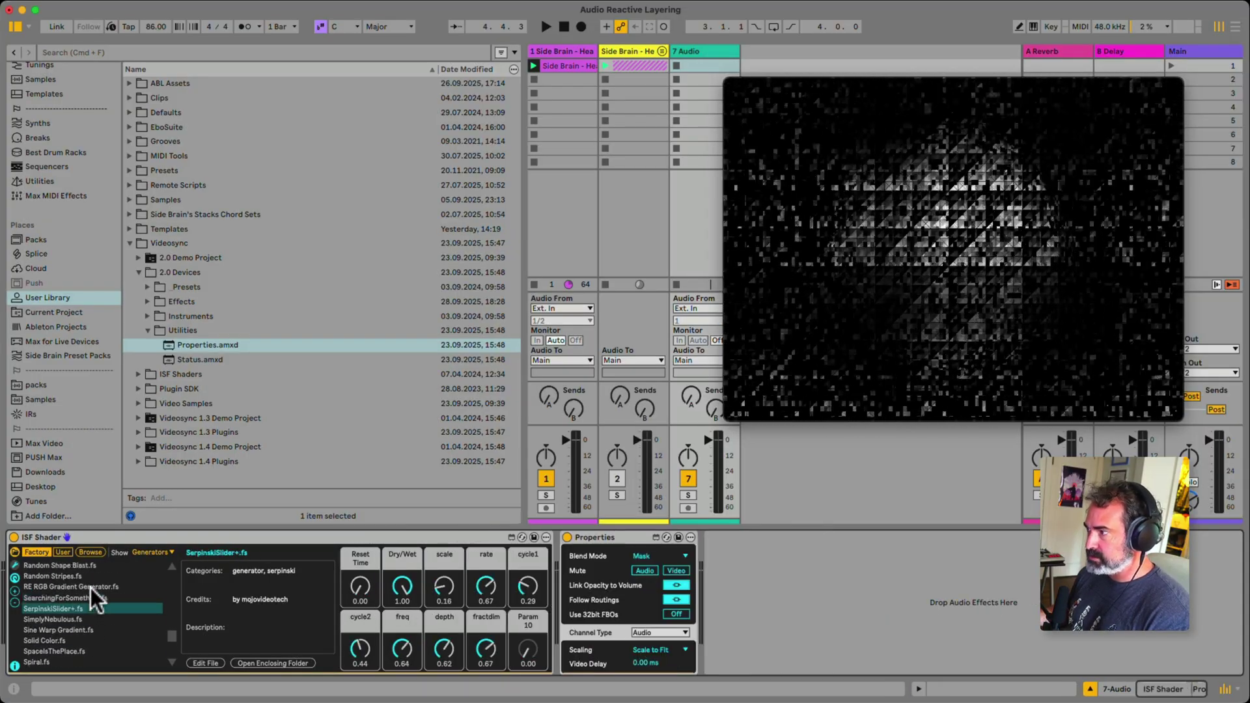
Audition Multi Gradient.fs and Kaleidolines.fs as the mask generator, and try out the Kaleidolines zoom.
scroll(92, 592, up, 3)
click(94, 595)
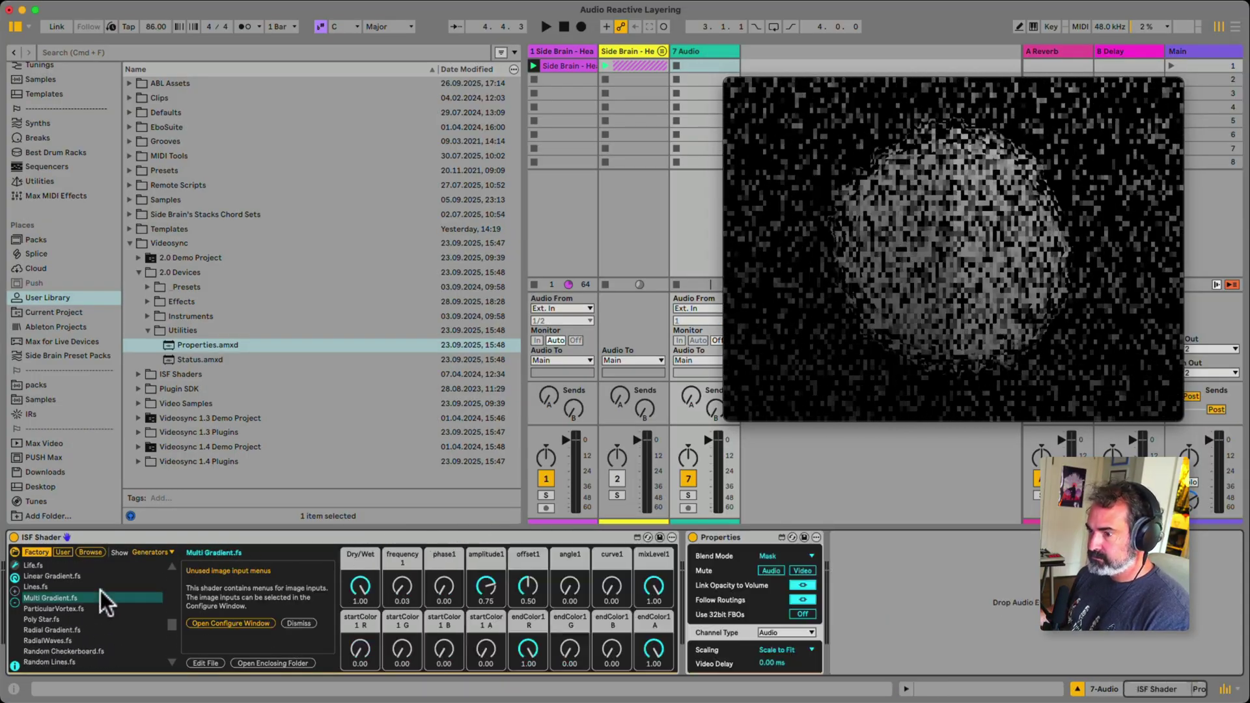
key(Up)
key(Up)
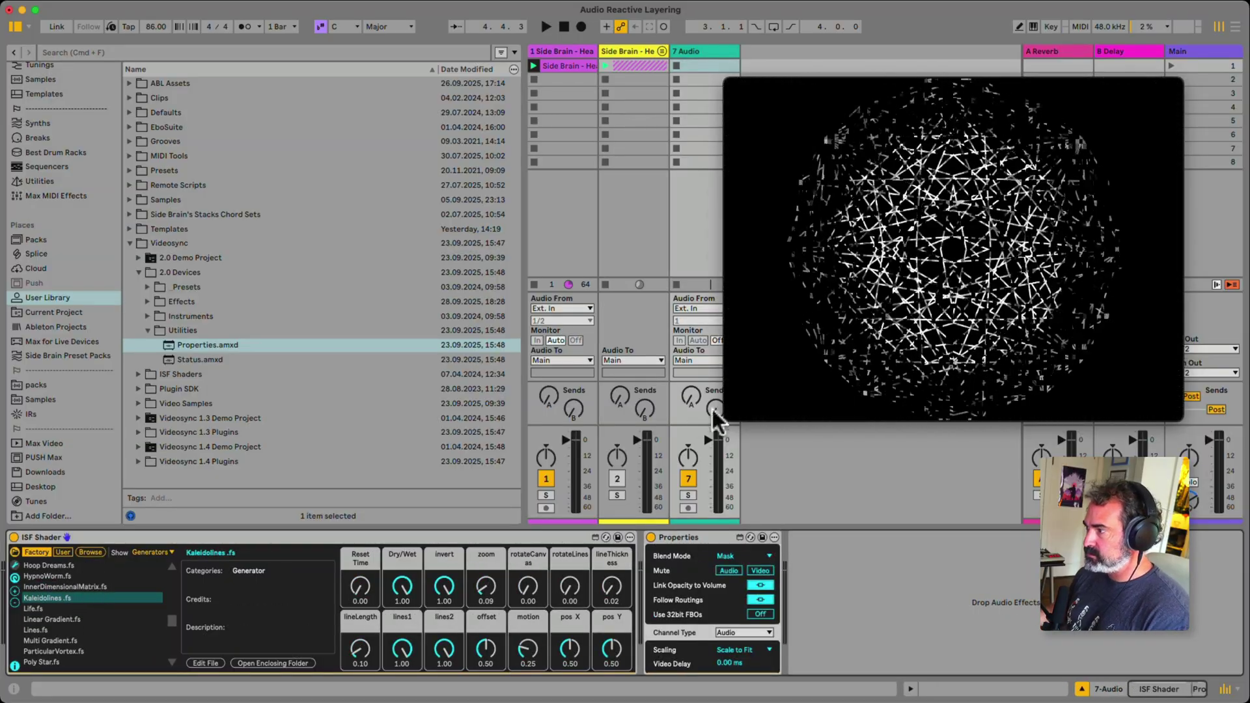
mouse_move(481, 589)
mouse_down()
mouse_move(481, 570)
mouse_move(481, 590)
mouse_up()
Load Heart.fs as the mask generator and set its Size to 0.22.
scroll(65, 584, up, 5)
click(65, 586)
scroll(67, 587, down, 2)
click(76, 599)
scroll(96, 596, down, 2)
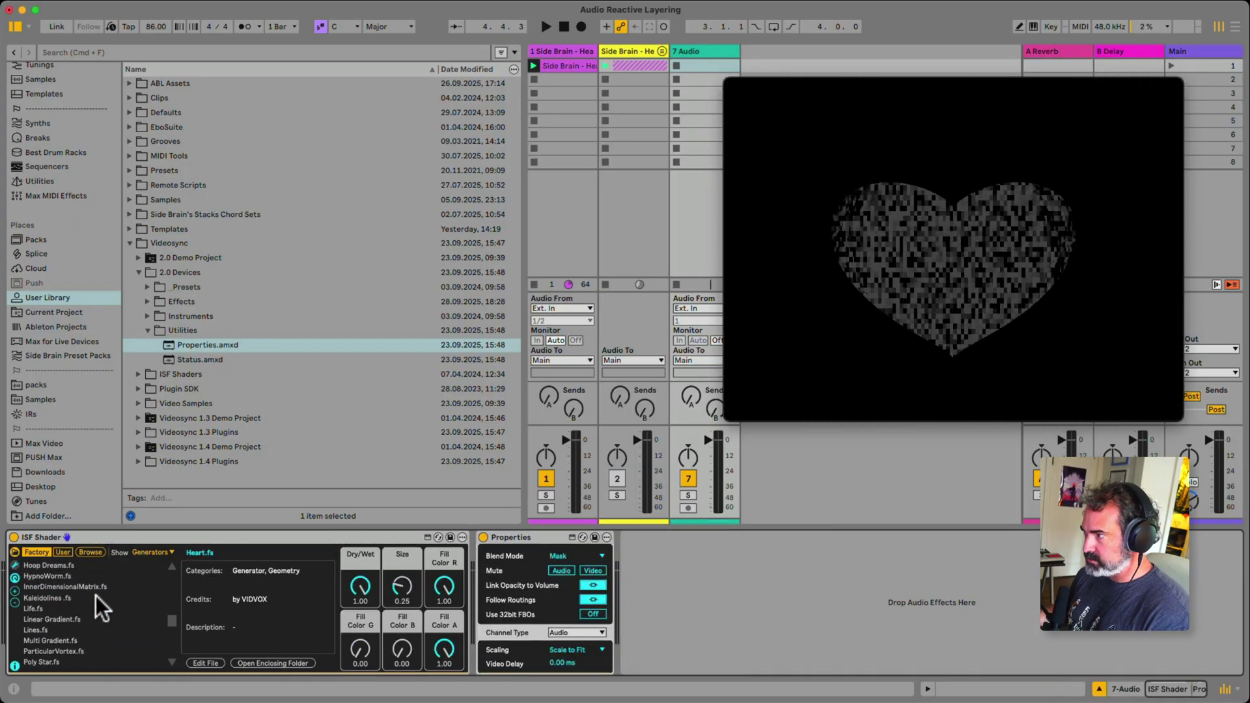
scroll(96, 596, up, 6)
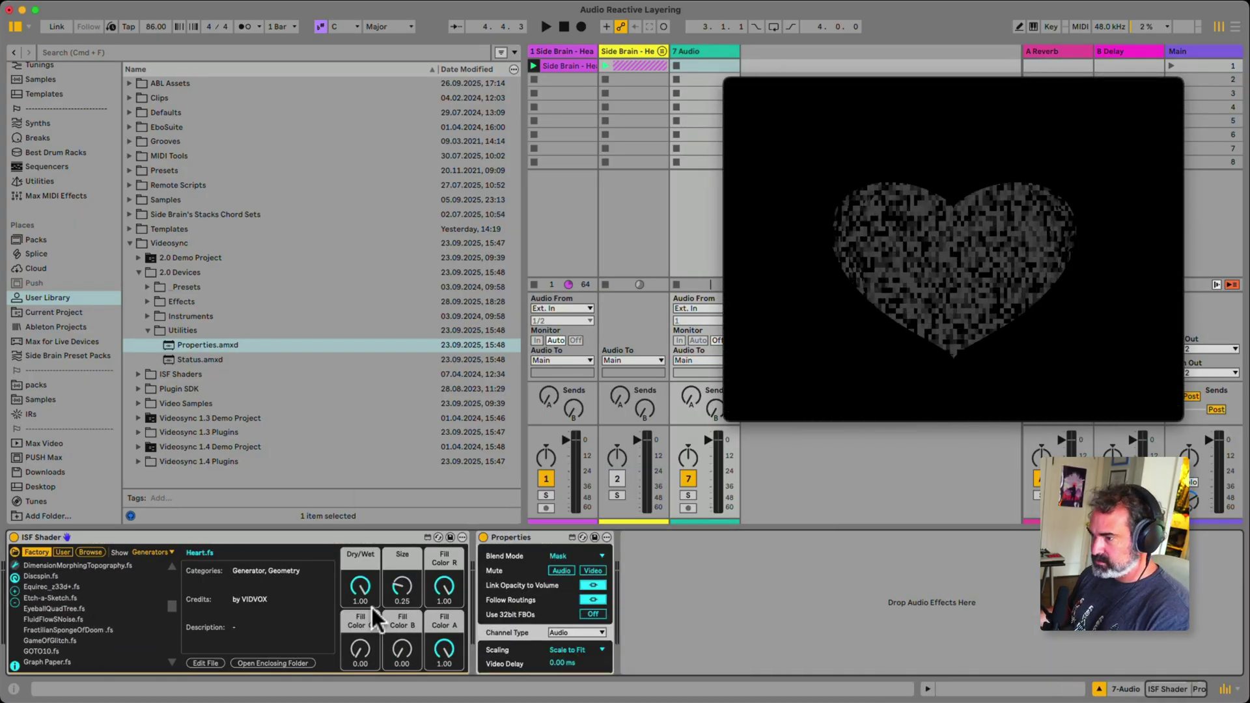
mouse_move(401, 586)
mouse_down()
mouse_move(401, 557)
mouse_move(402, 588)
mouse_up()
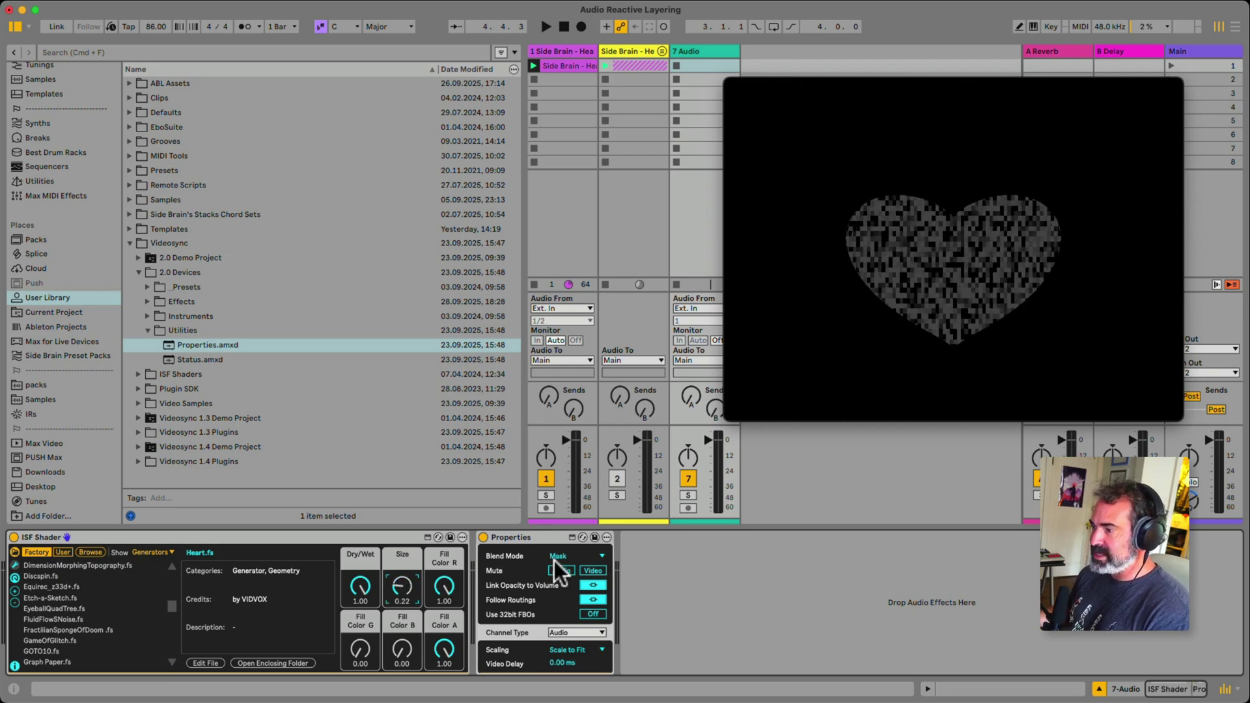
Try to load the Videosync External In instrument on a new audio track, and delete that track.
drag(831, 93, 909, 107)
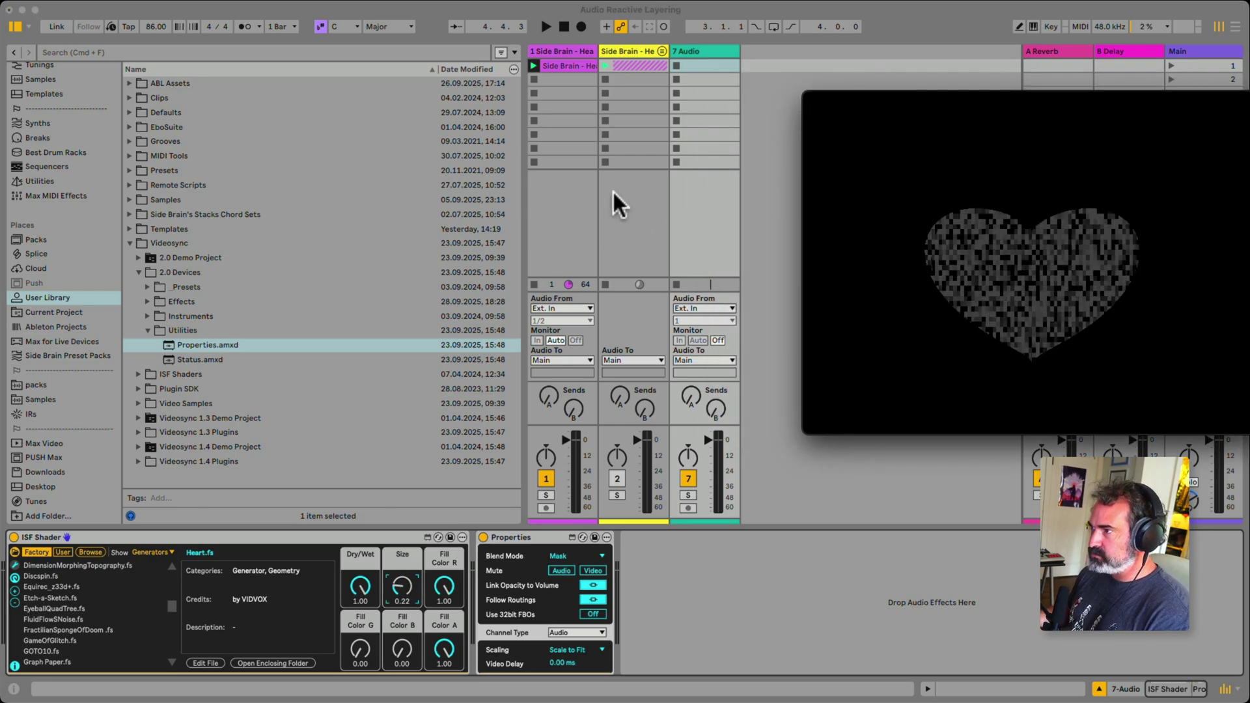
key(super+t)
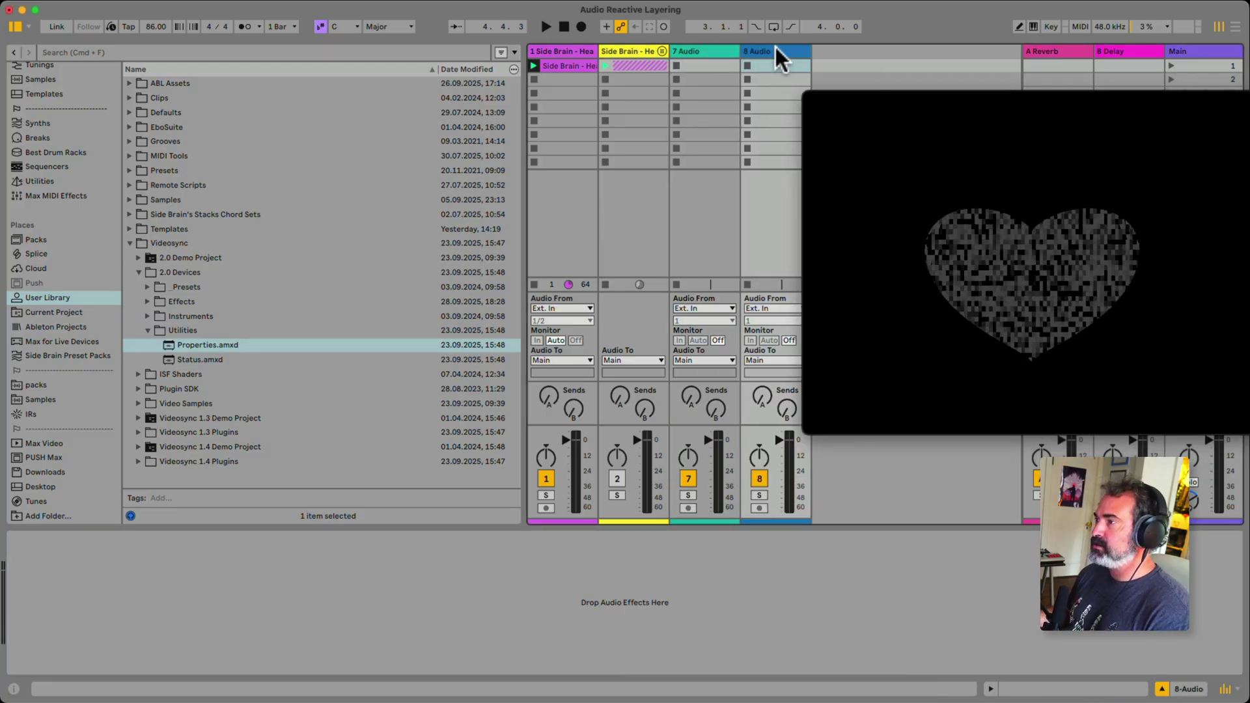
click(148, 331)
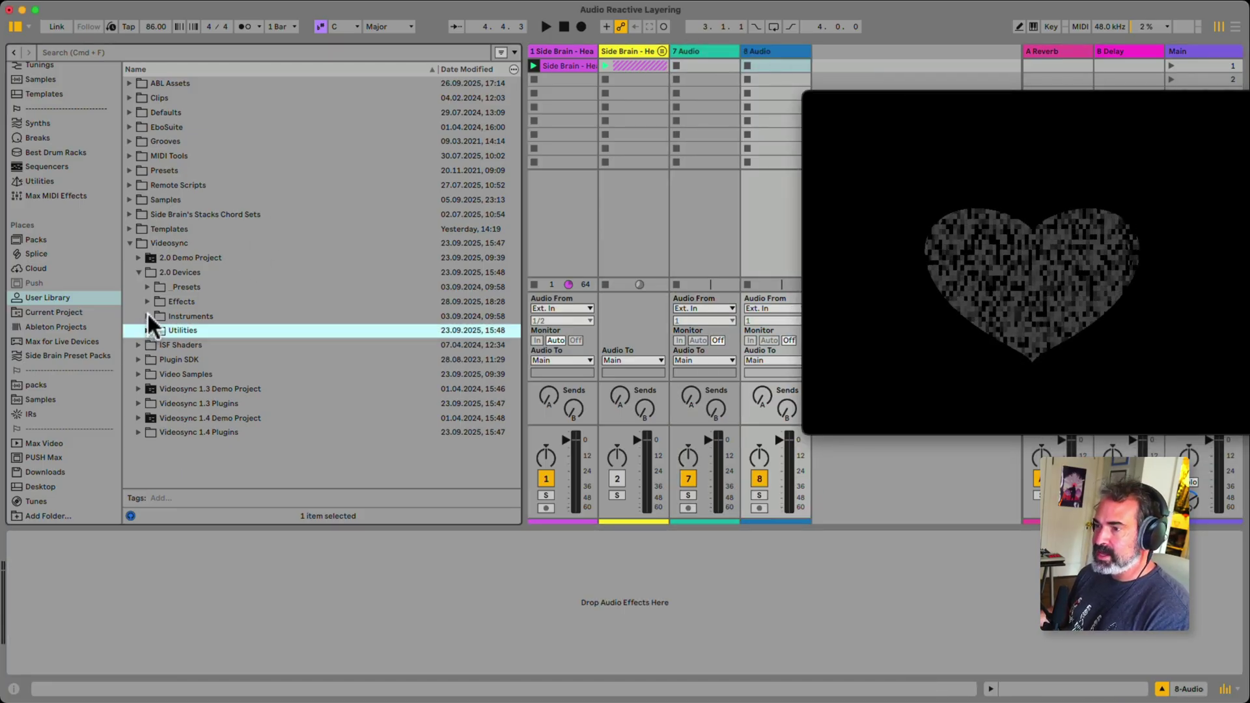
click(148, 316)
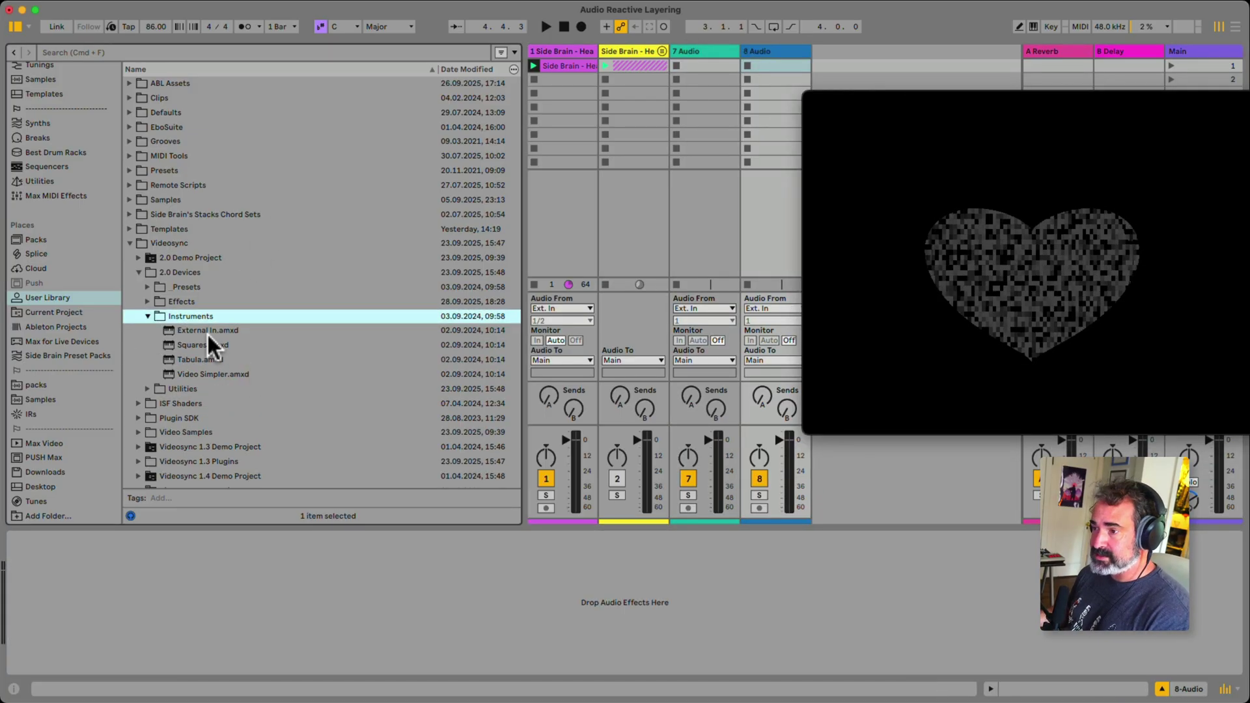
drag(206, 334, 759, 155)
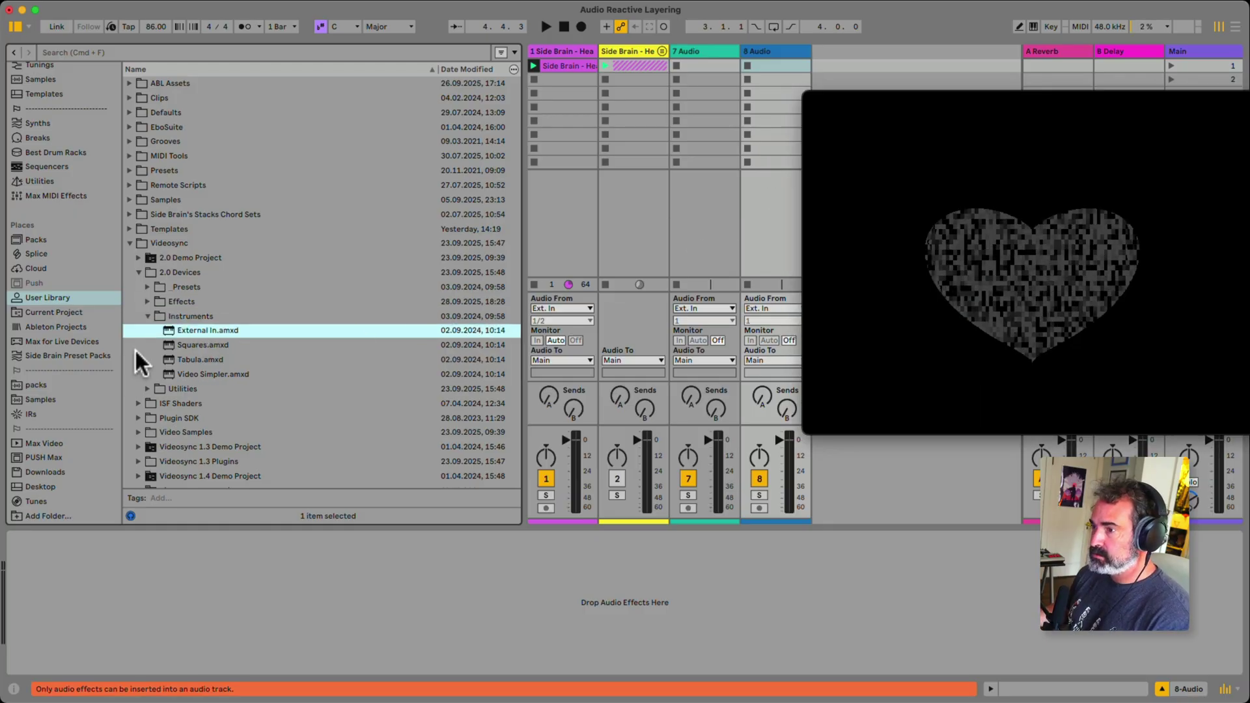
click(755, 52)
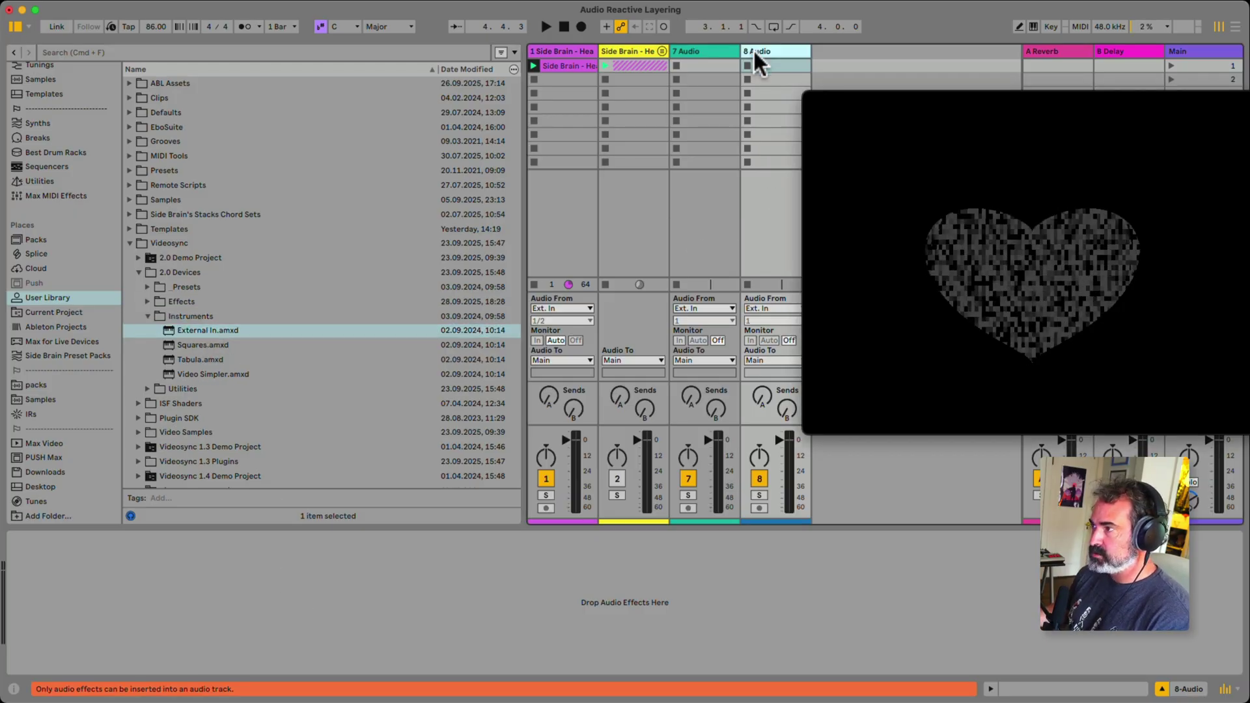
key(Delete)
Add a MIDI track with the External In instrument and set its video source to USB3 Video.
key(shift+super+t)
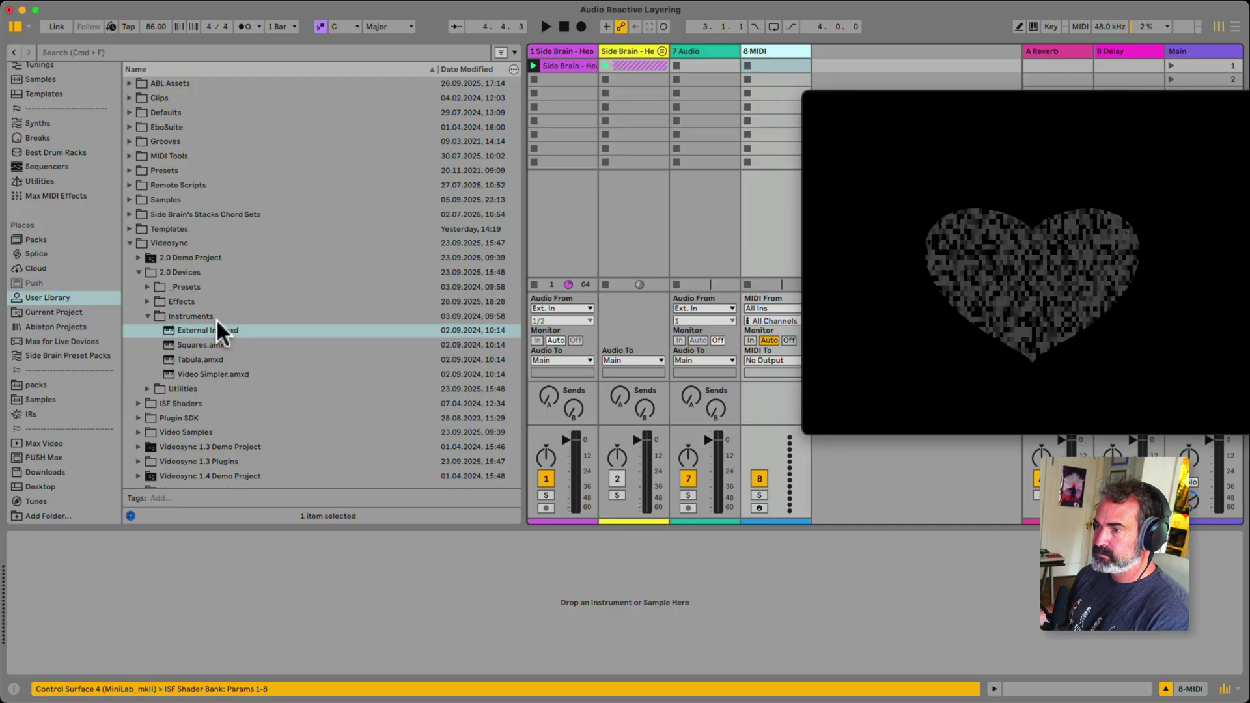
drag(215, 321, 245, 504)
drag(257, 574, 255, 571)
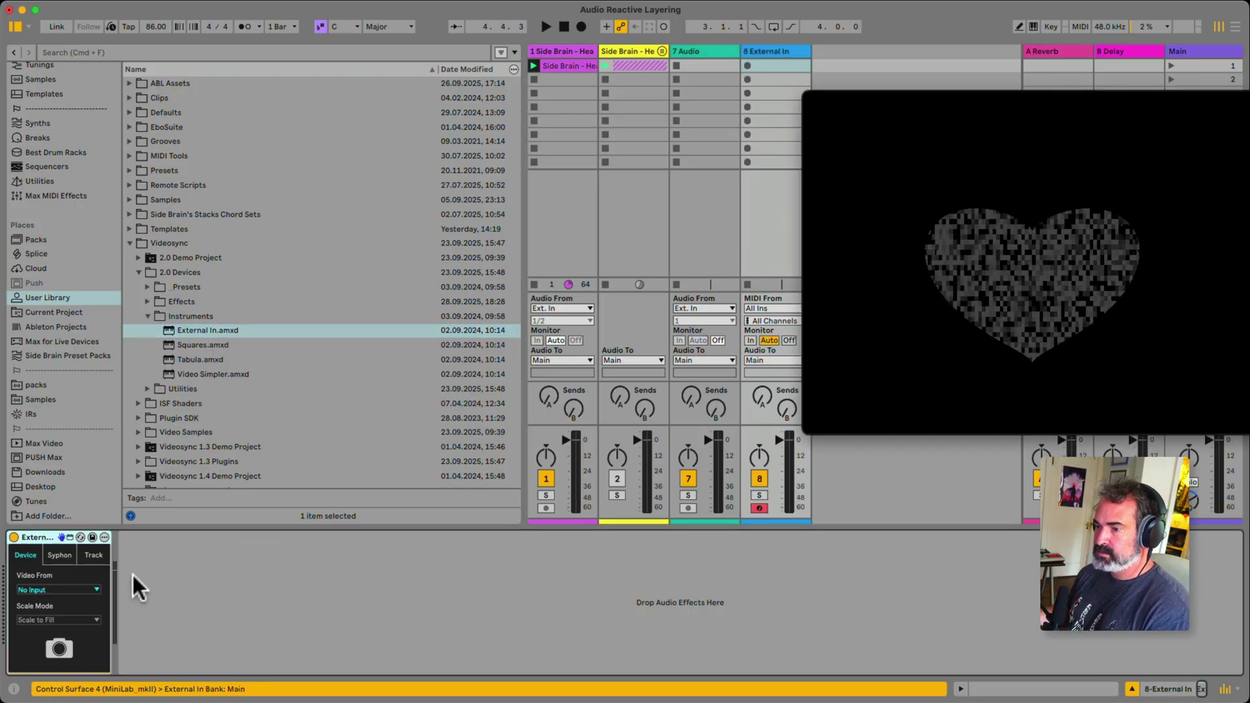
click(61, 585)
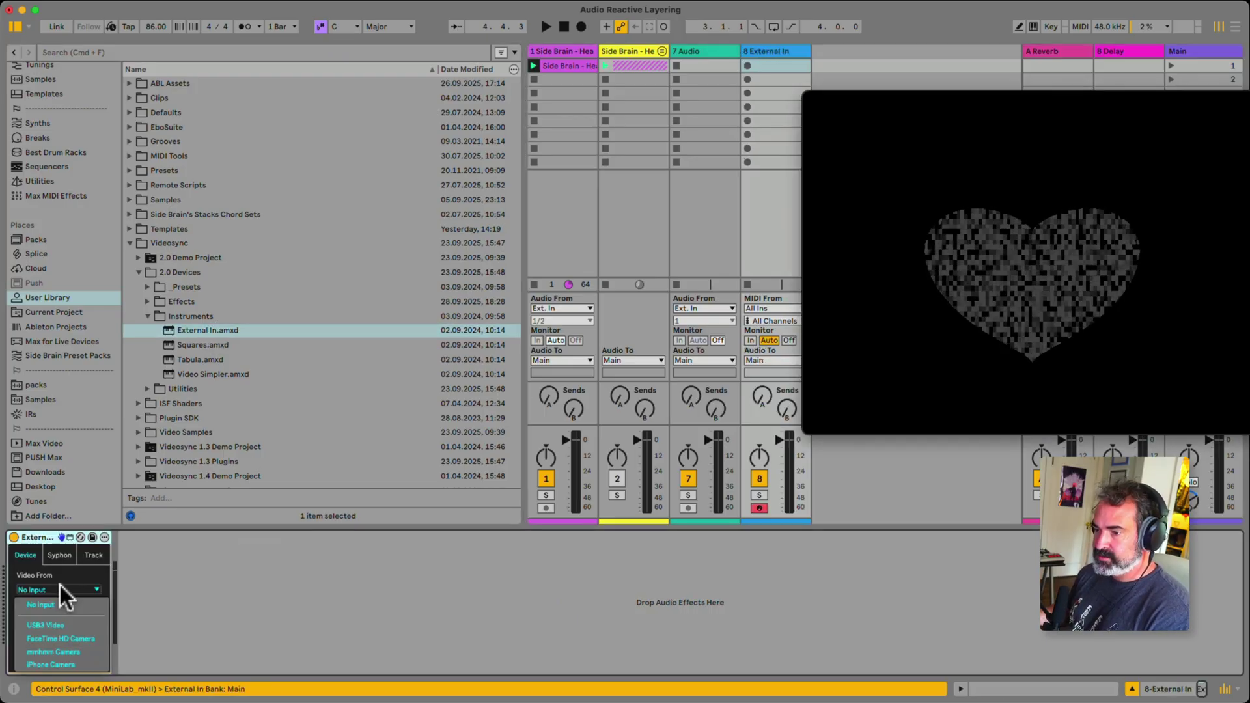
click(64, 627)
drag(1155, 107, 1026, 118)
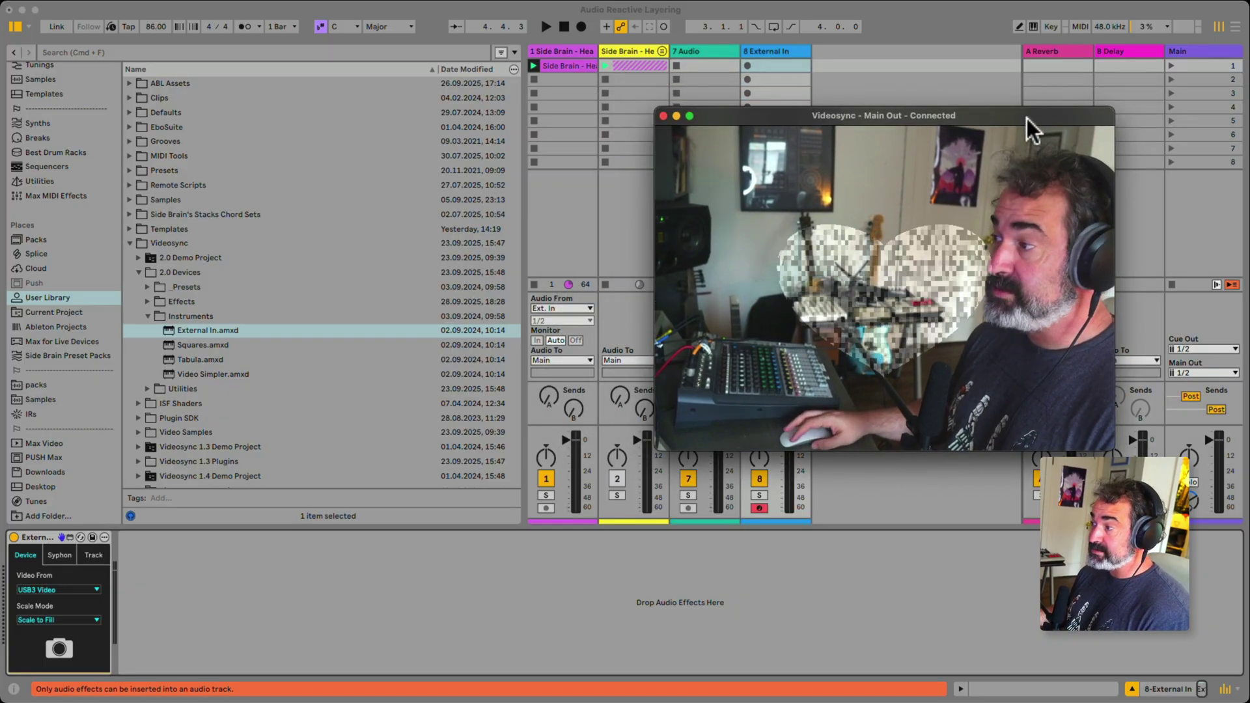
Add the Voronoi effect after External In, enable its Input Processing and keep its Scale at 30.
click(144, 307)
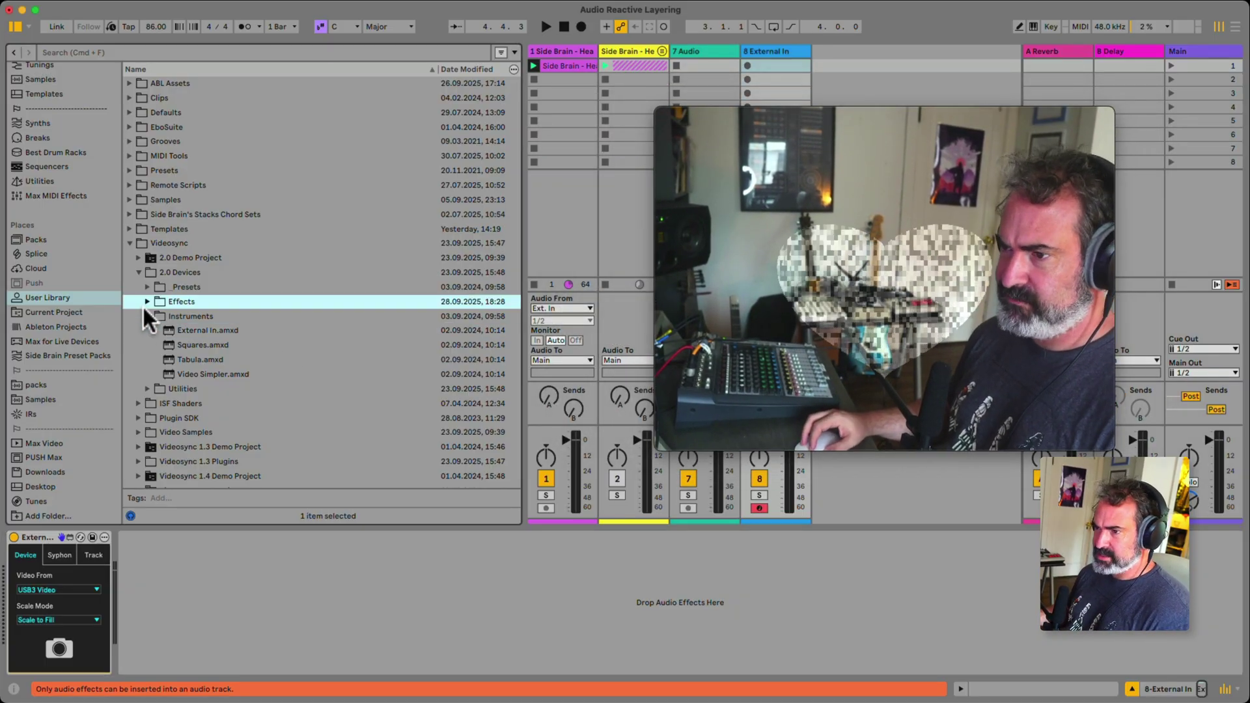
click(150, 302)
scroll(249, 406, down, 4)
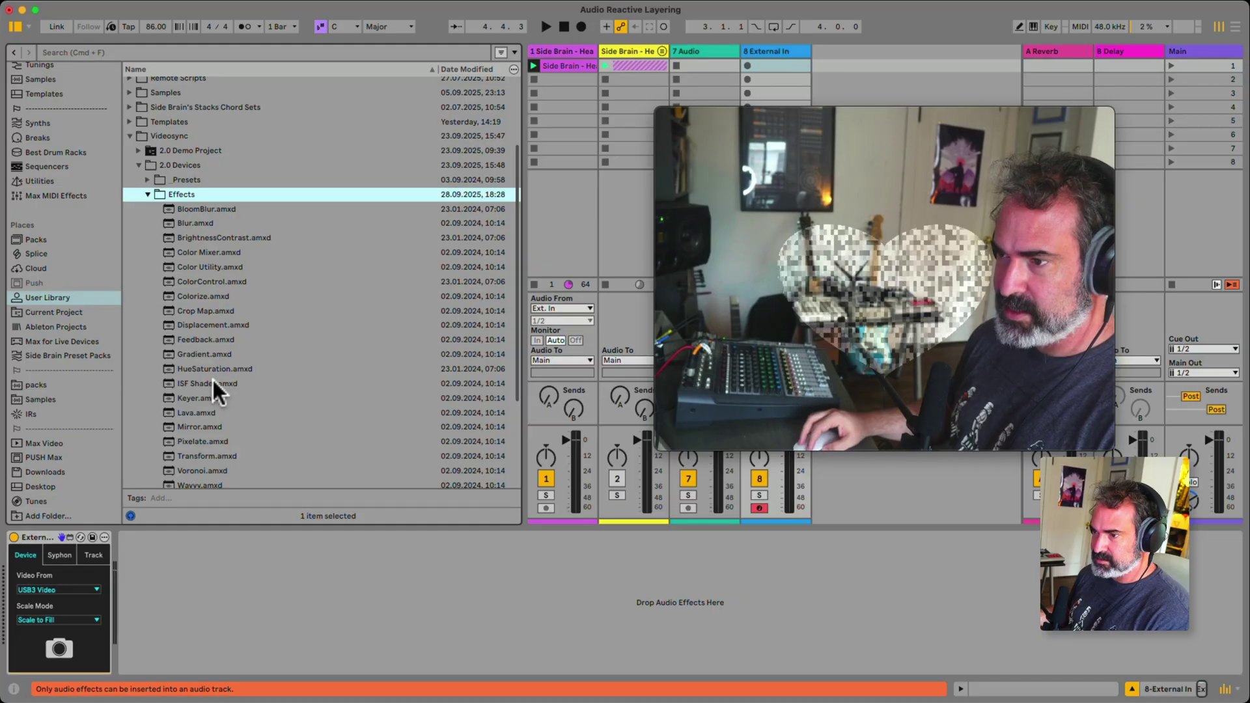
scroll(228, 383, down, 2)
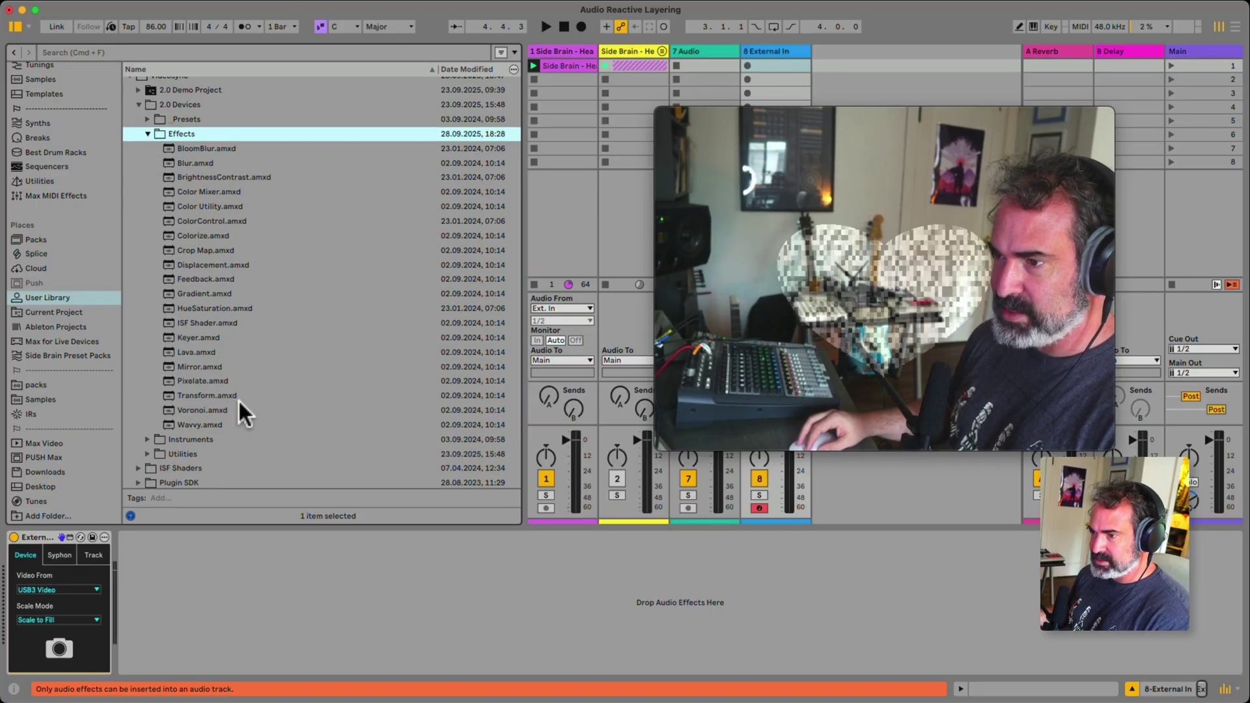
drag(193, 410, 310, 581)
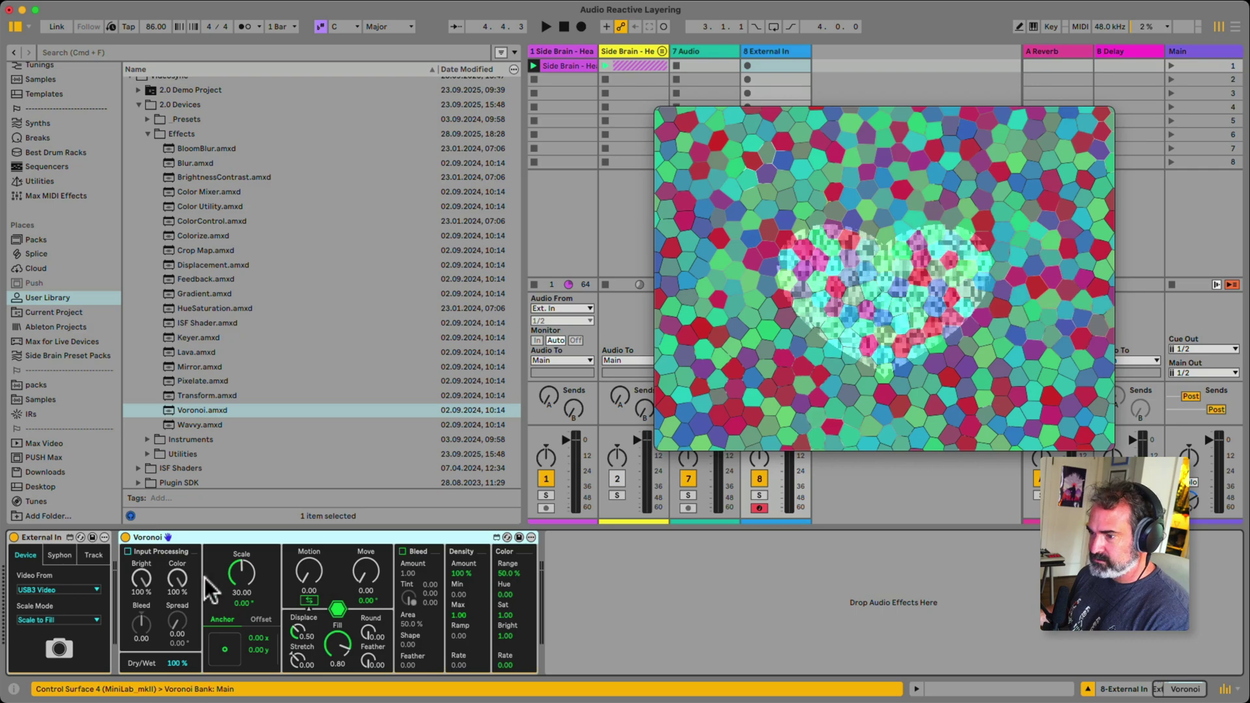
click(127, 552)
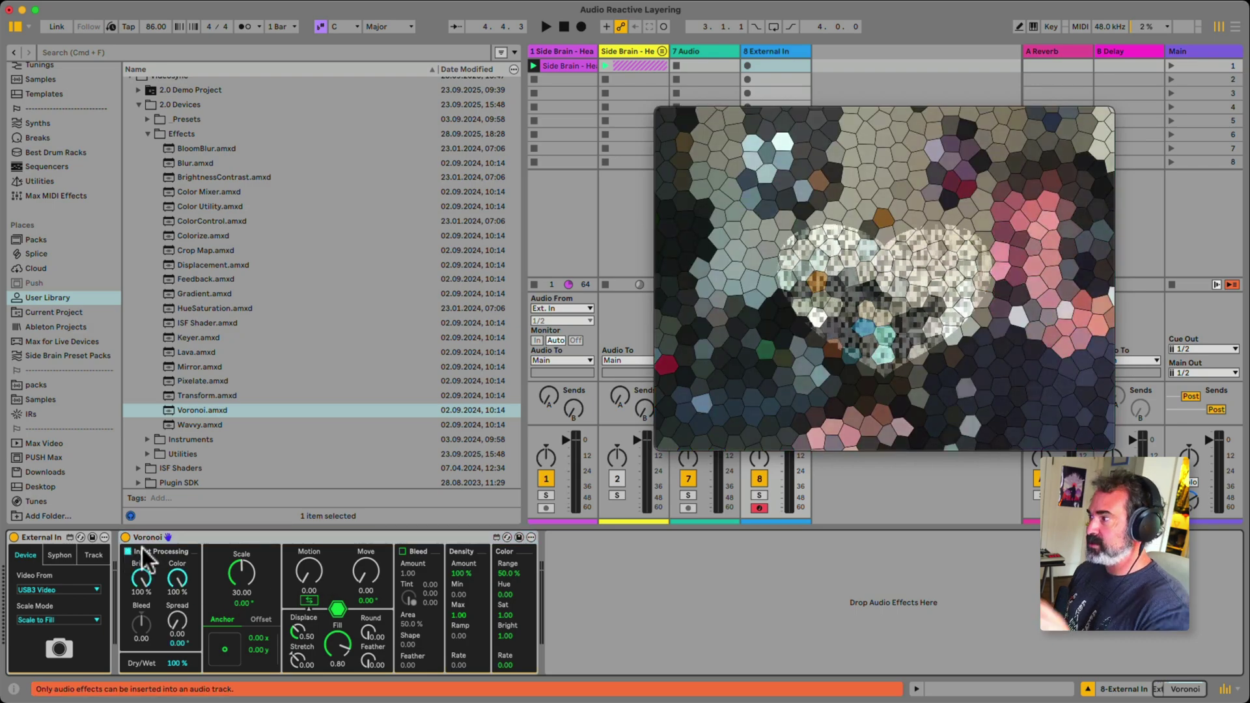
drag(309, 573, 242, 561)
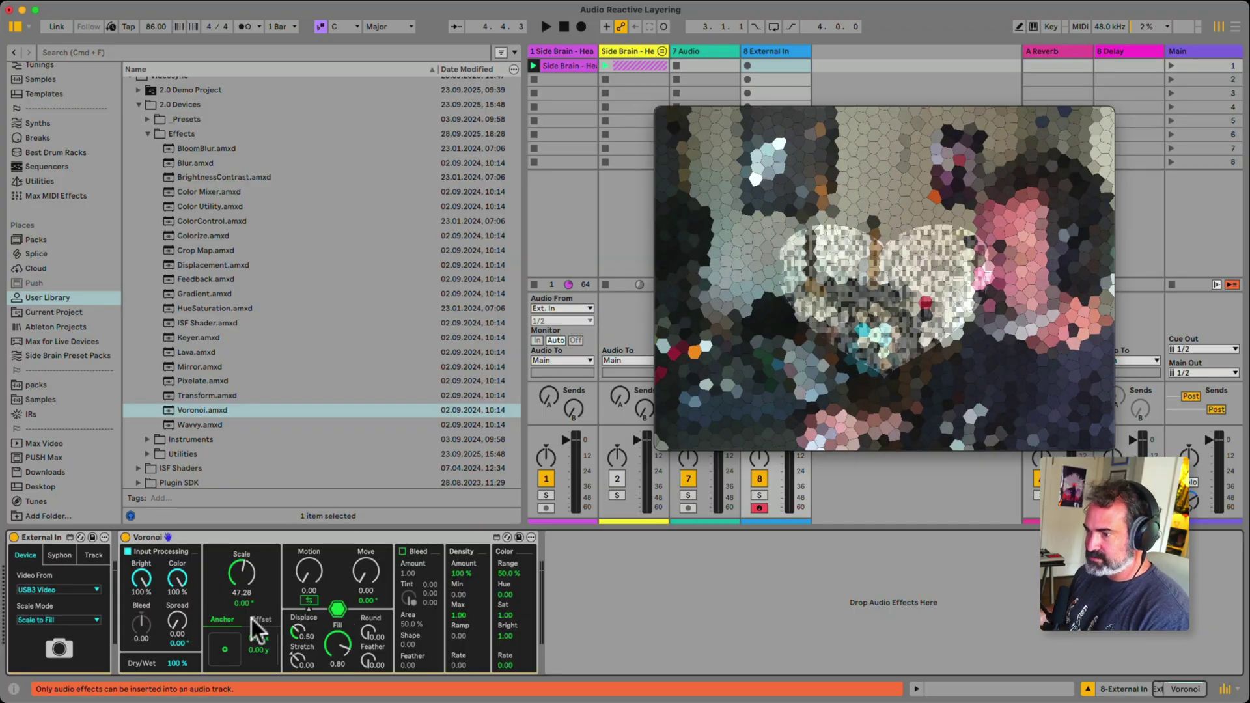
drag(246, 593, 245, 582)
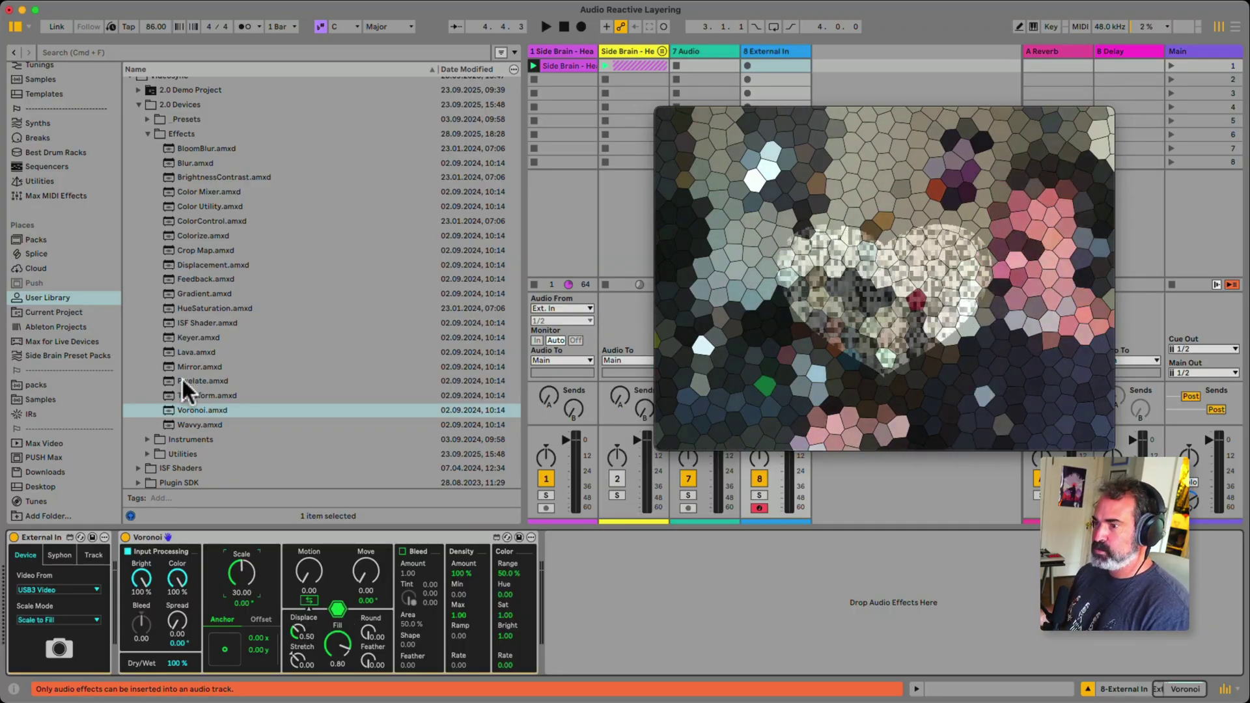
Add the Properties utility after Voronoi, and set the heart shader track's Blend Mode to Soft Light.
click(148, 452)
drag(206, 344, 673, 605)
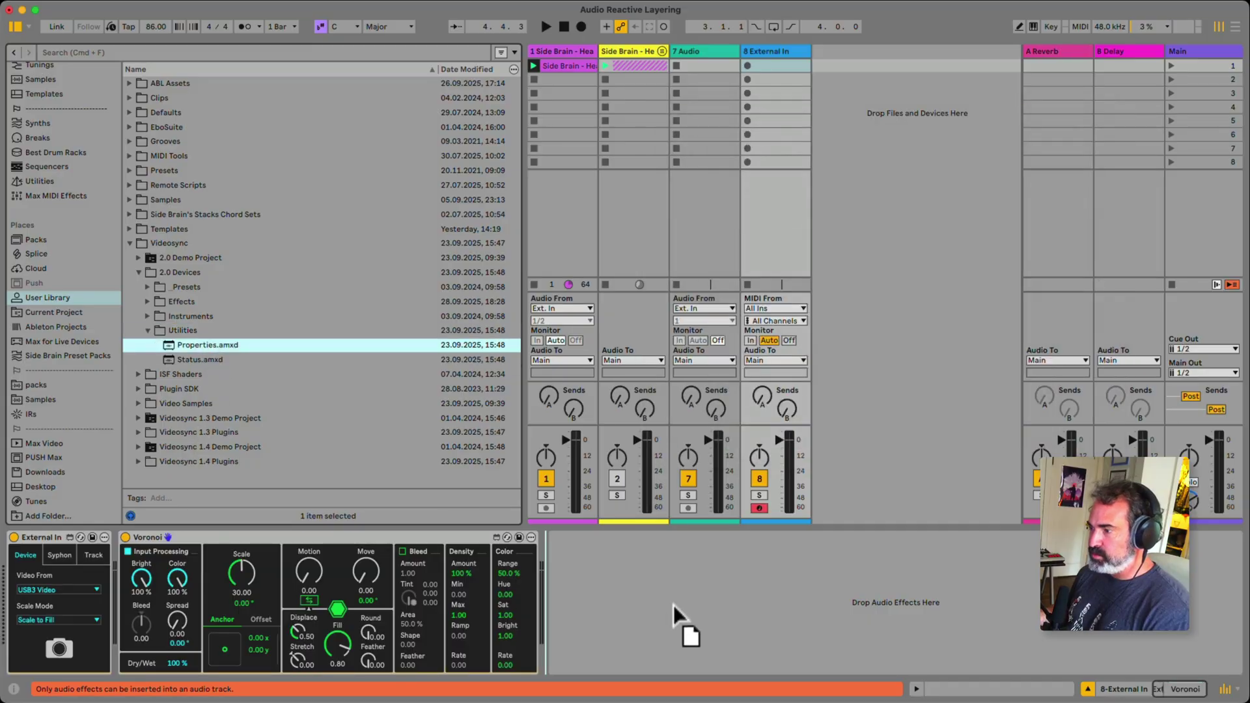
click(717, 51)
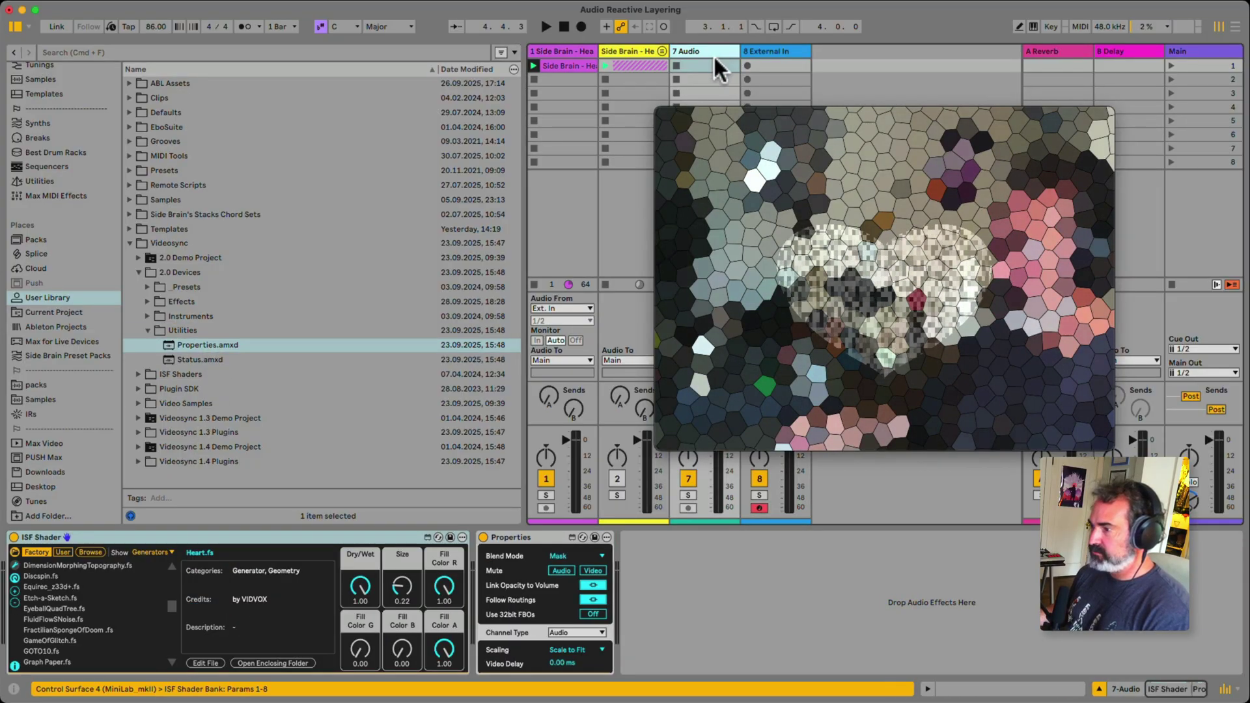
click(601, 555)
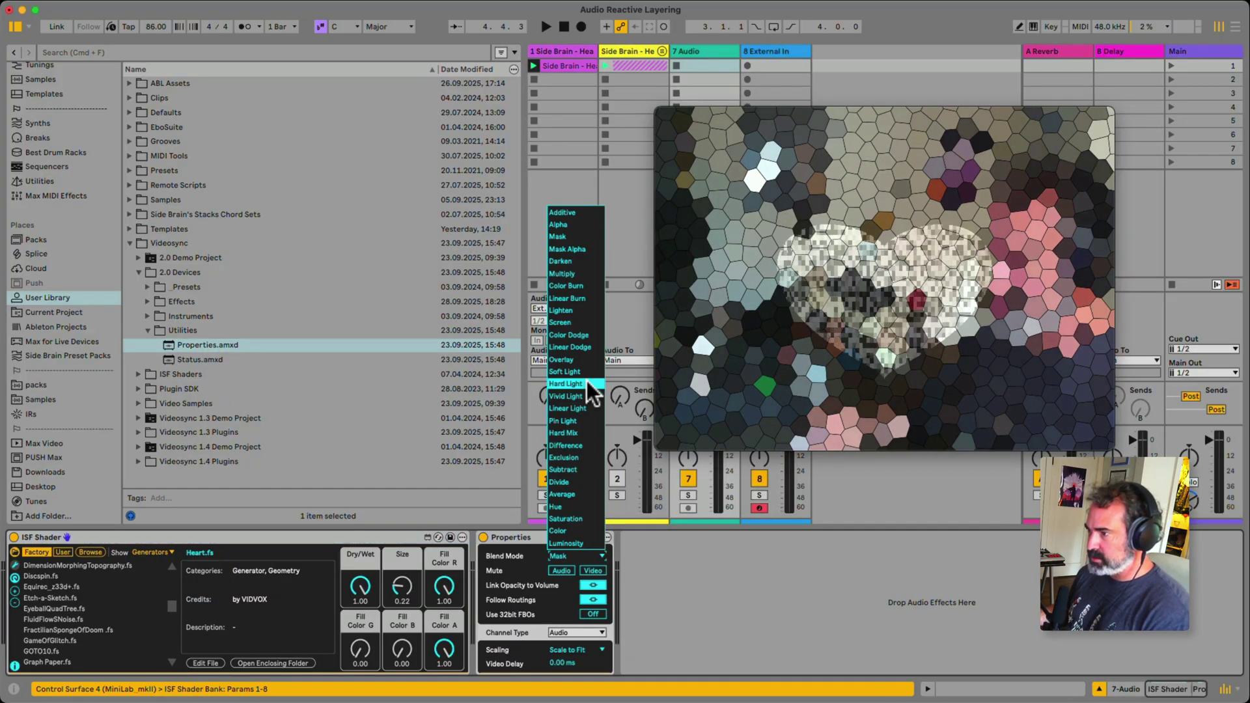
click(579, 371)
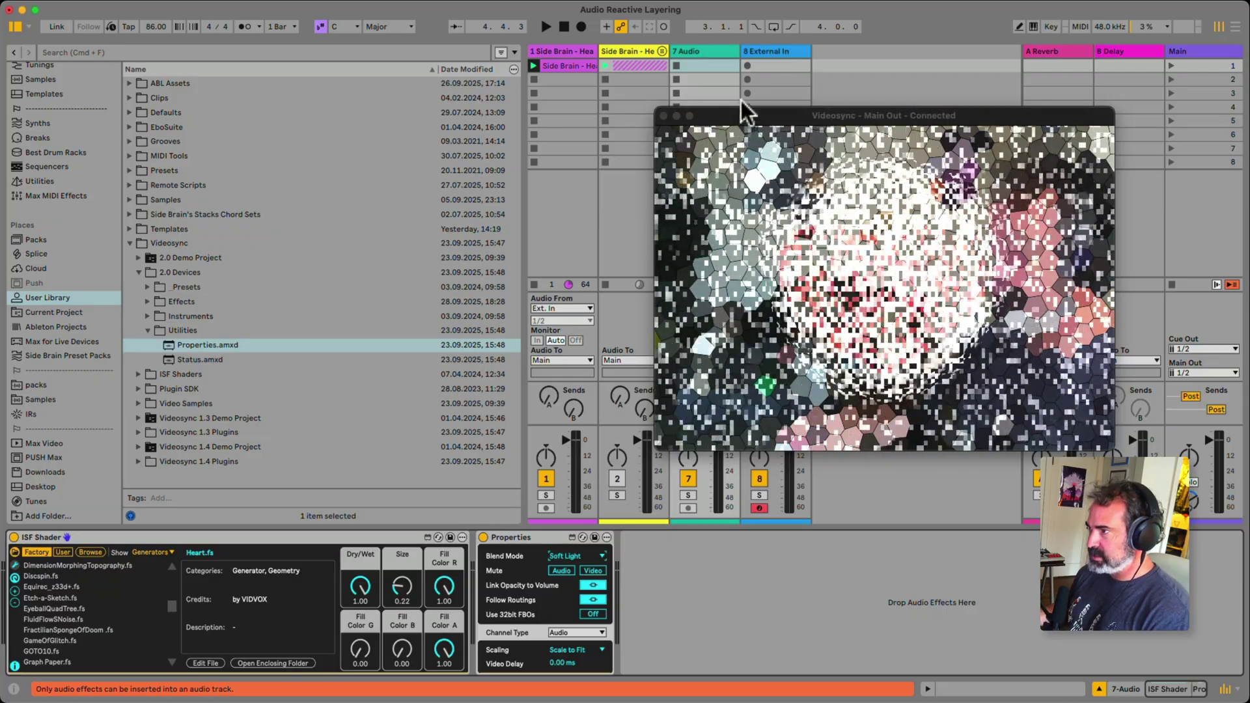
Try the Mask, Lighten and Linear Light blend modes on the External In track.
click(781, 50)
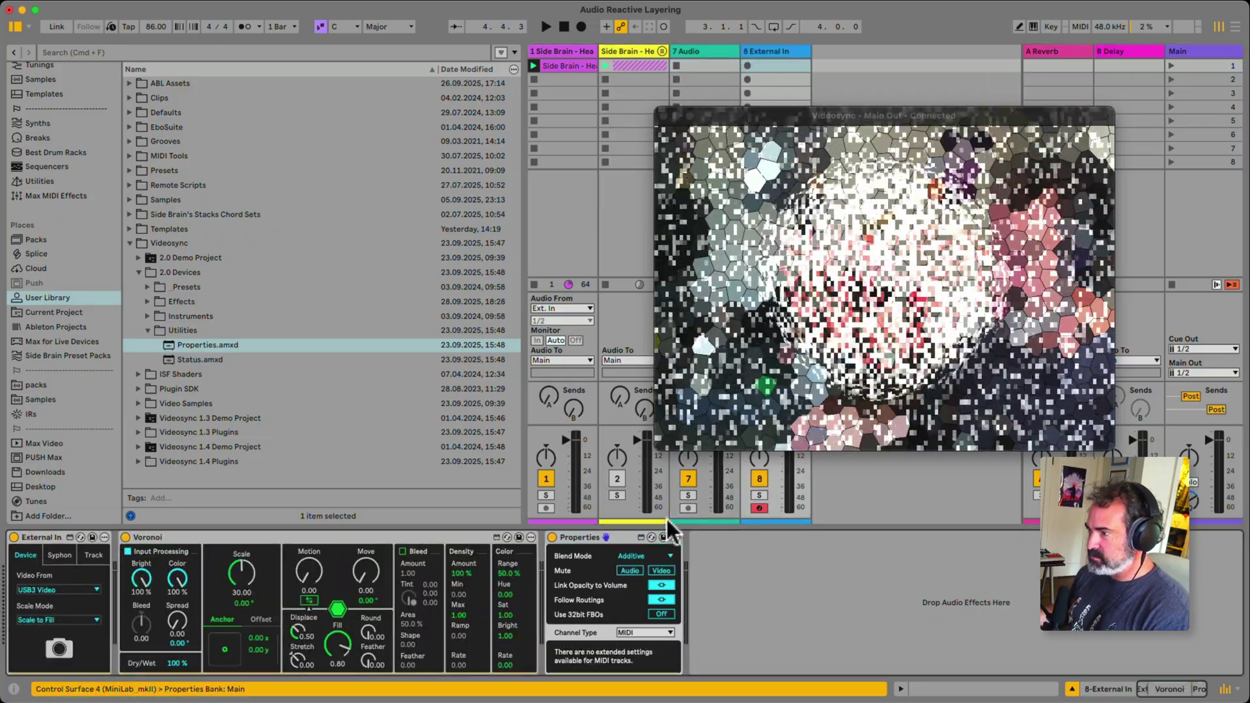
click(665, 555)
click(661, 232)
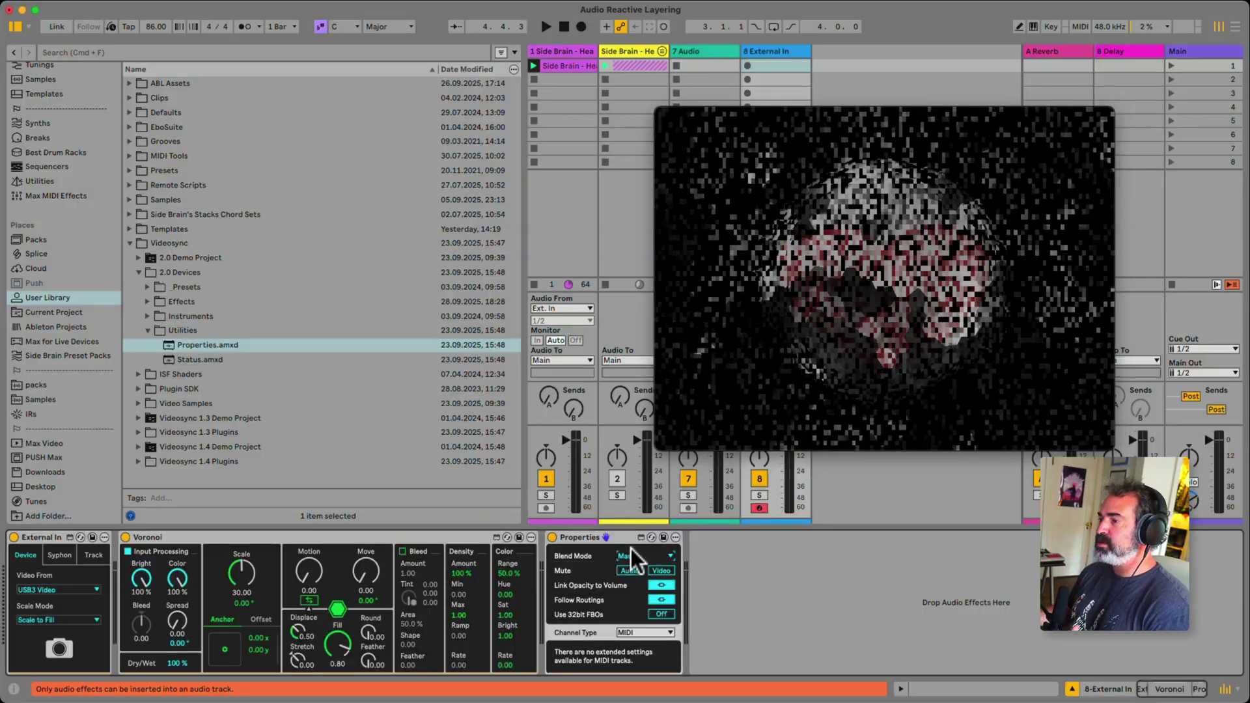
click(627, 552)
click(641, 312)
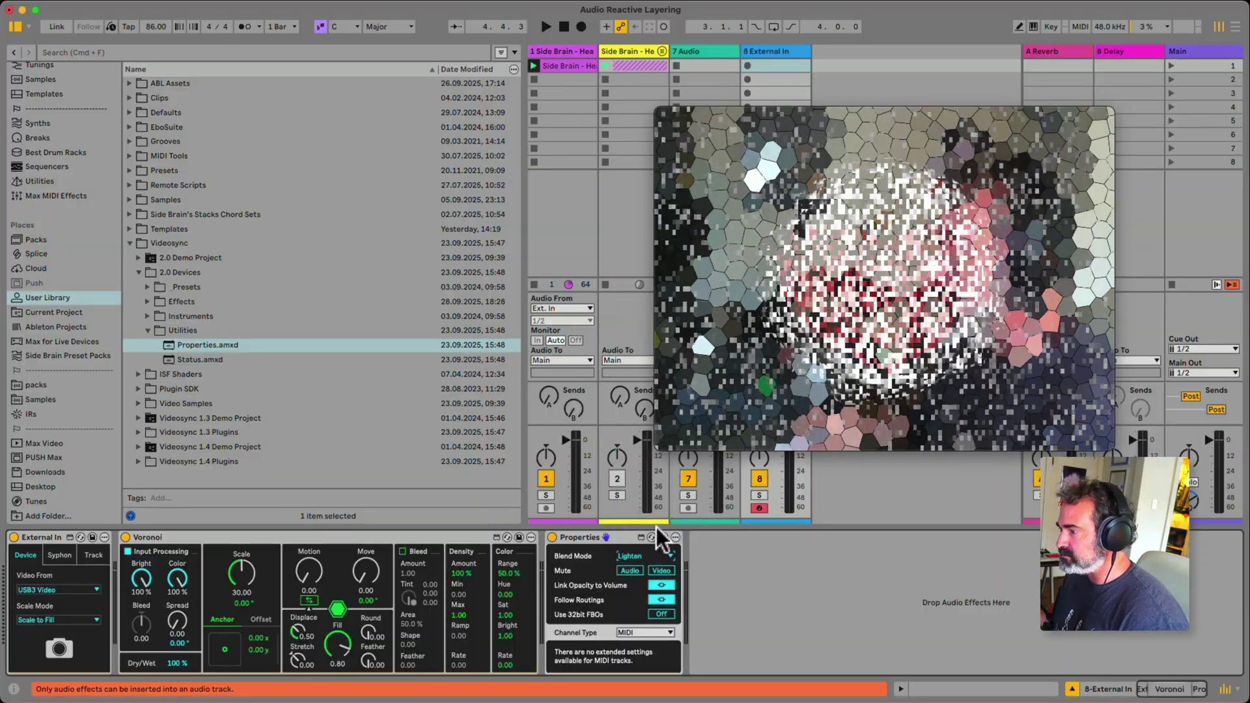
click(640, 557)
click(640, 436)
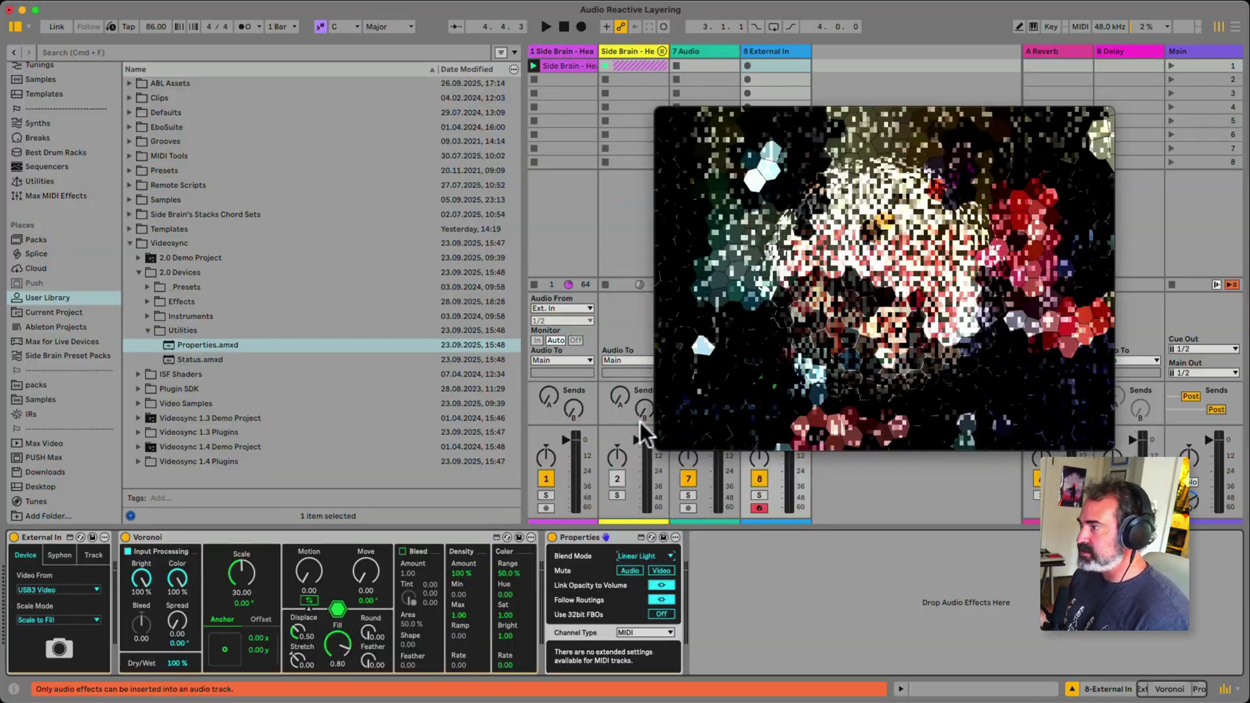
click(641, 556)
click(637, 365)
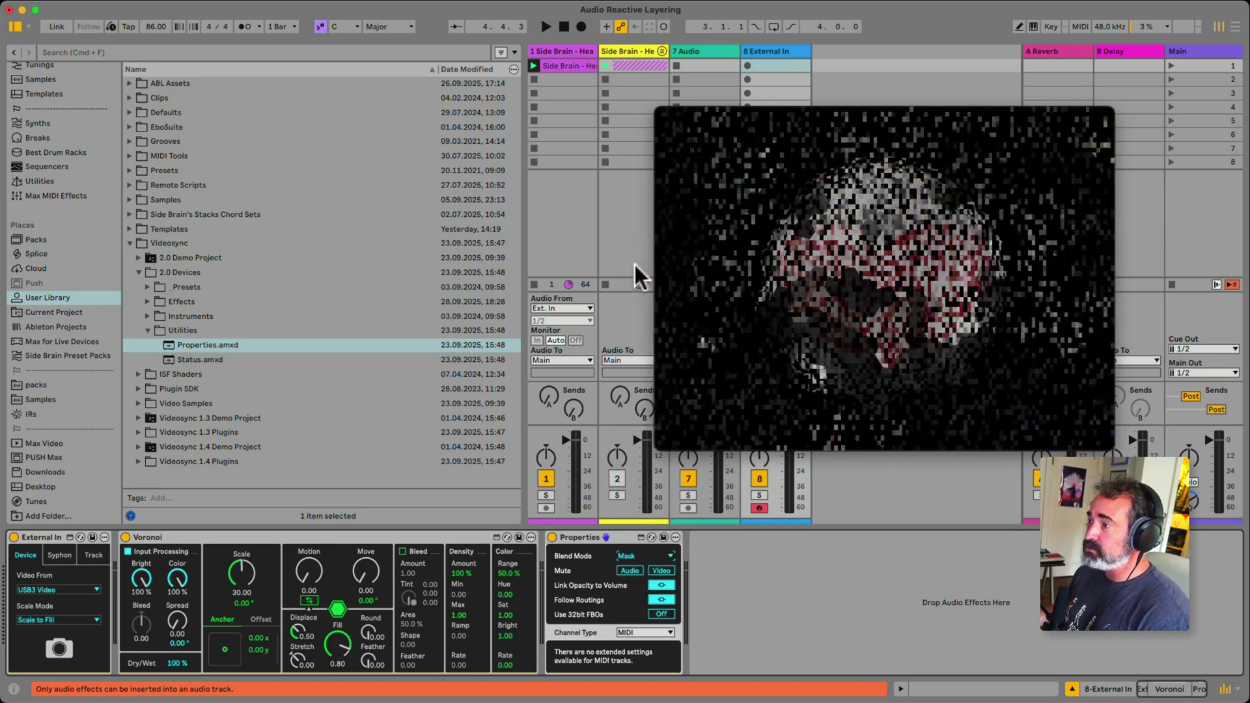
Try Vivid Light, Exclusion and Difference on the External In track, and set its Blend Mode to Subtract.
click(650, 555)
click(644, 399)
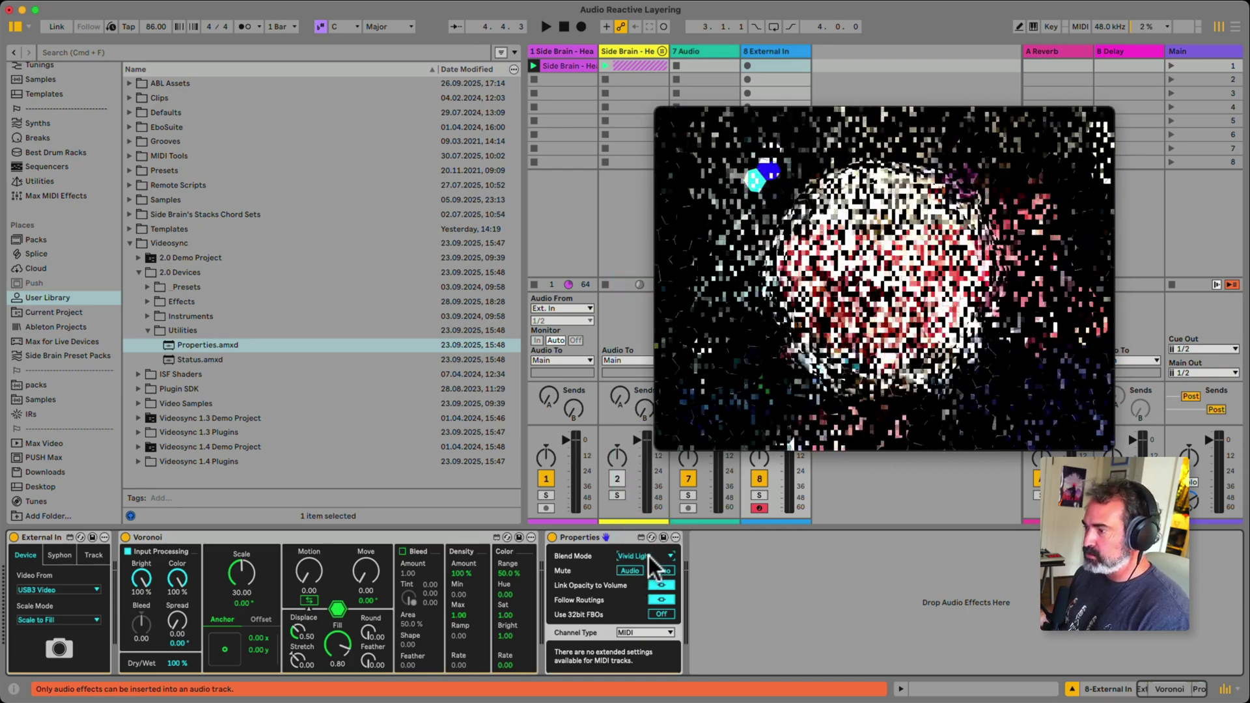
click(649, 556)
click(639, 456)
click(645, 557)
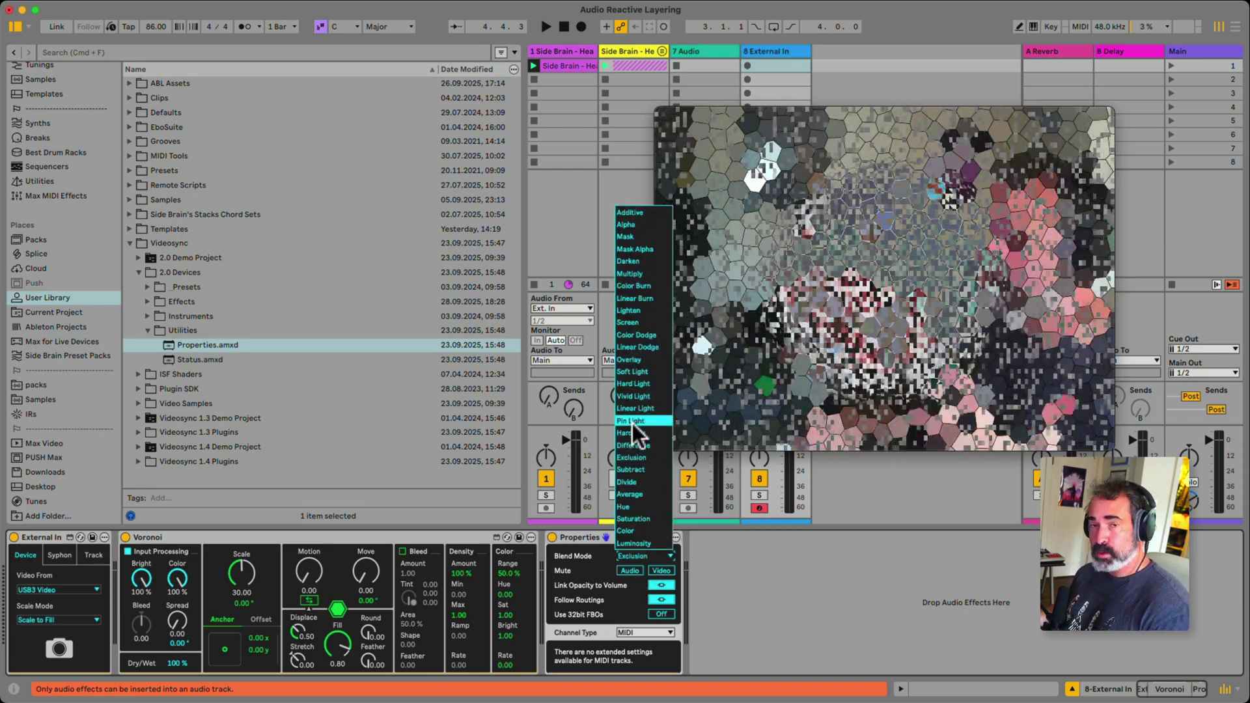
click(635, 445)
click(637, 558)
click(648, 470)
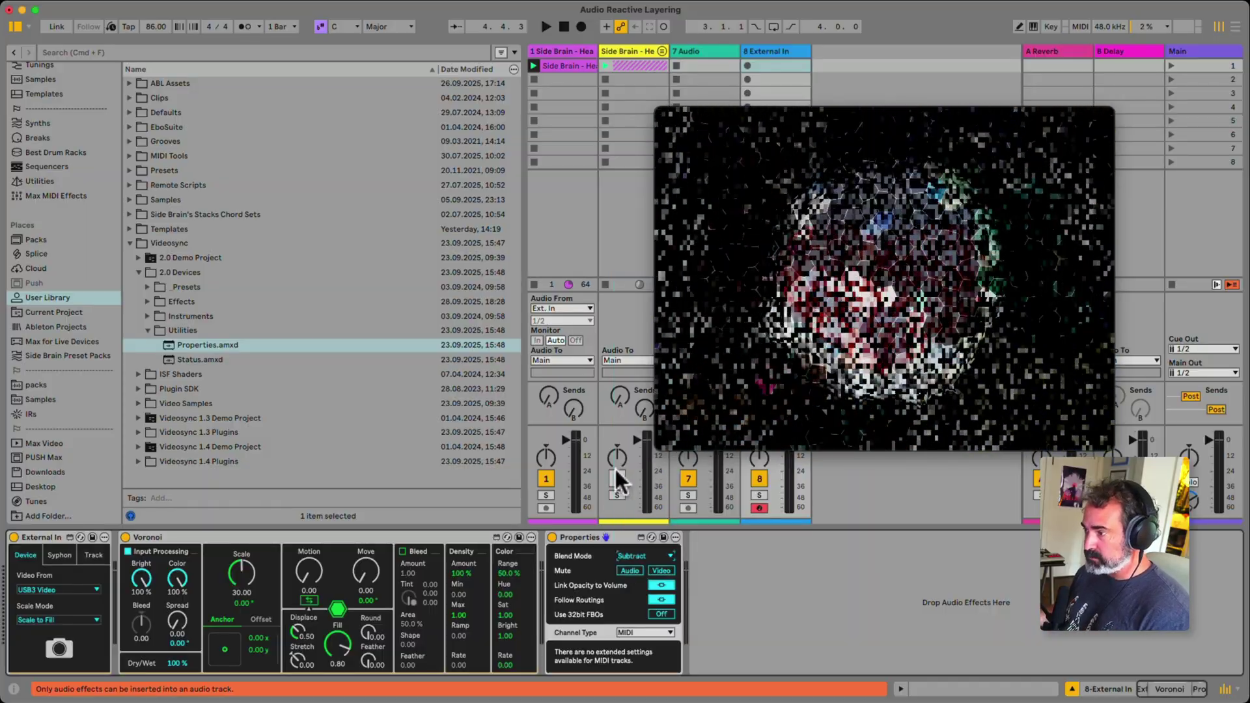